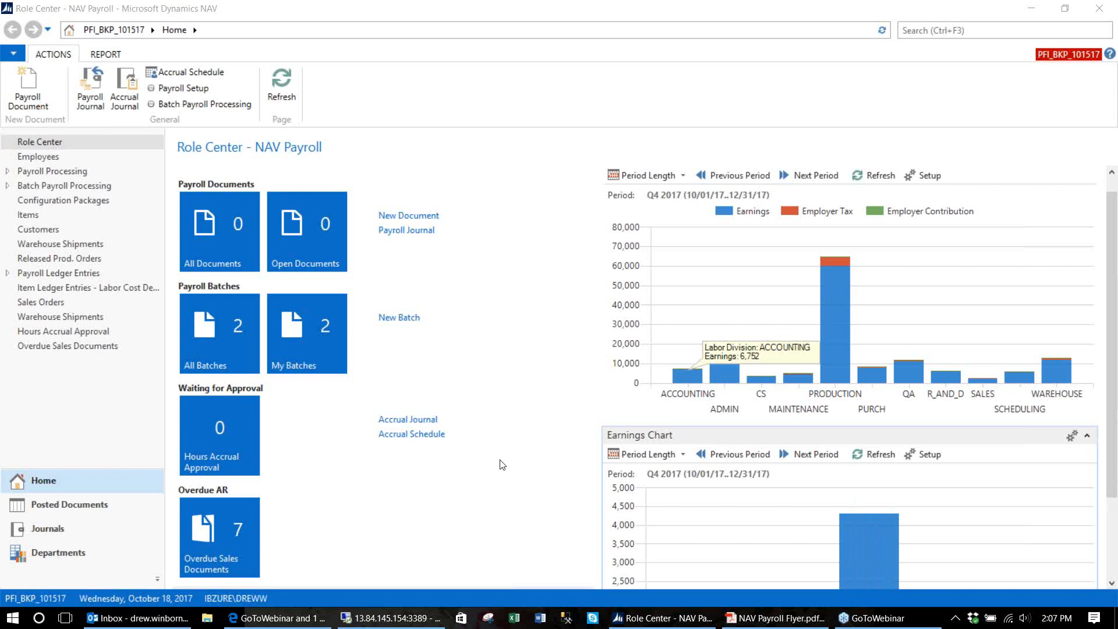
# Switch to the Demo company's Payroll Role Center, with Q4 2017 earnings by department, in the remote session.
pyautogui.moveTo(760, 623)
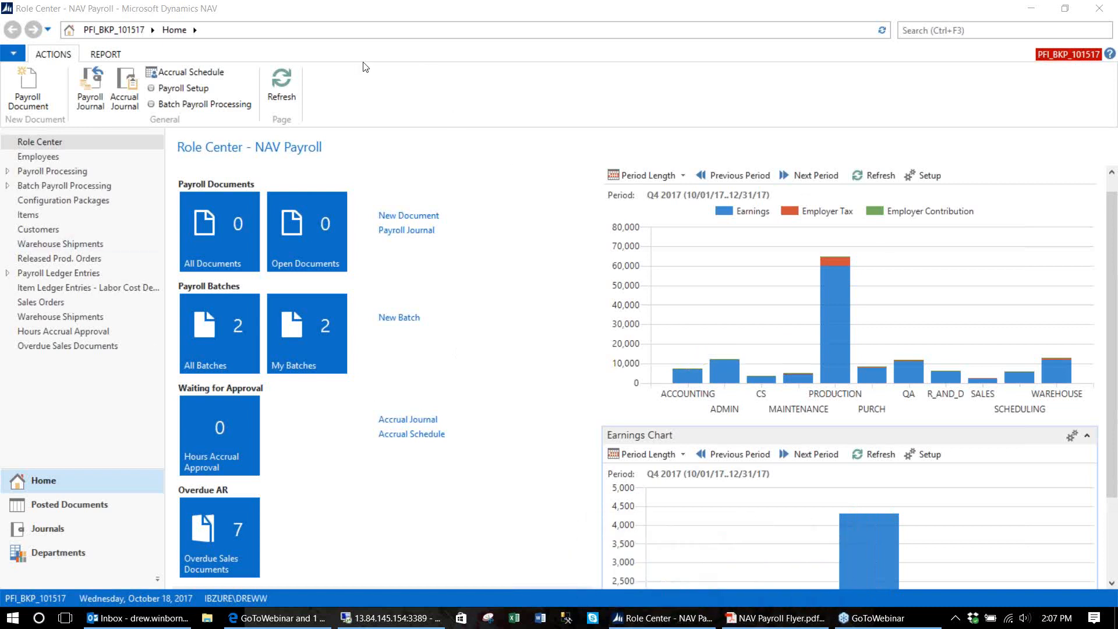
pyautogui.moveTo(685, 373)
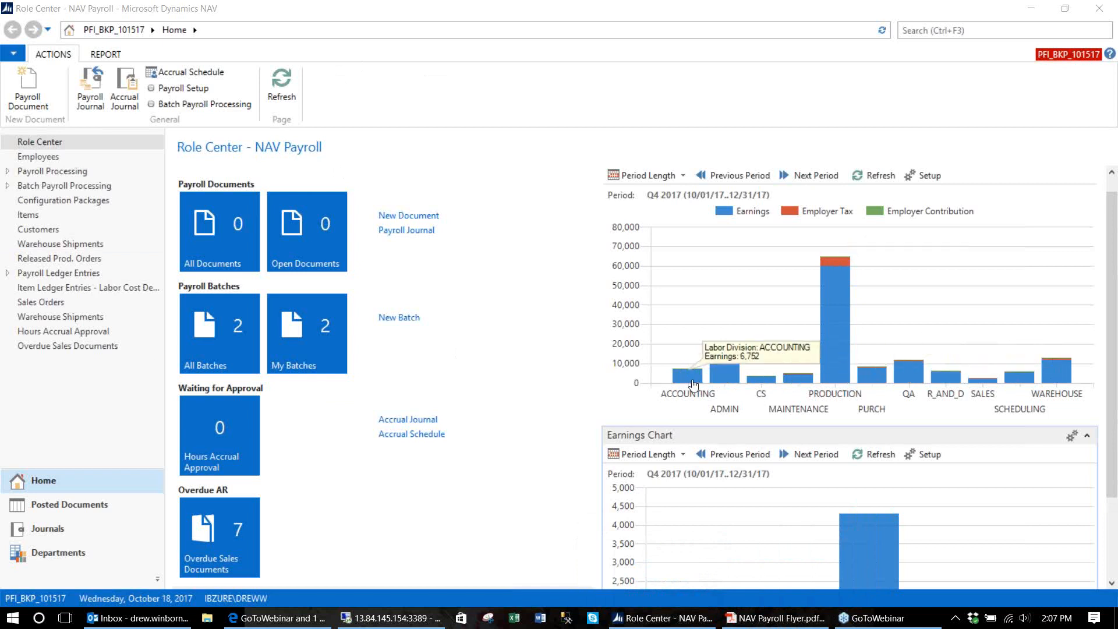
pyautogui.moveTo(884, 381)
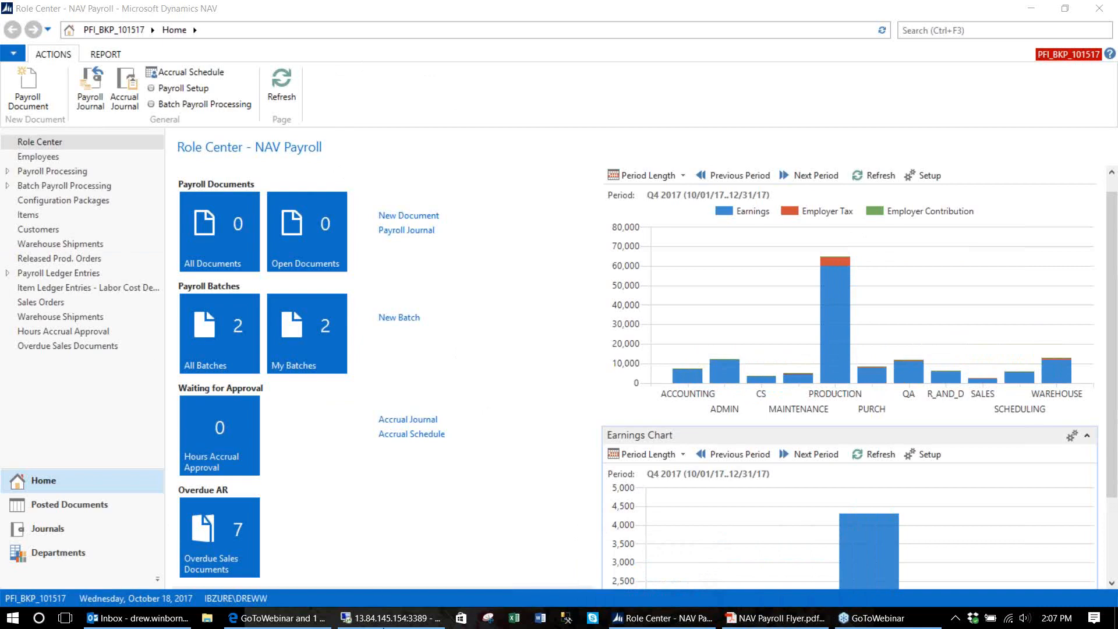
pyautogui.click(390, 618)
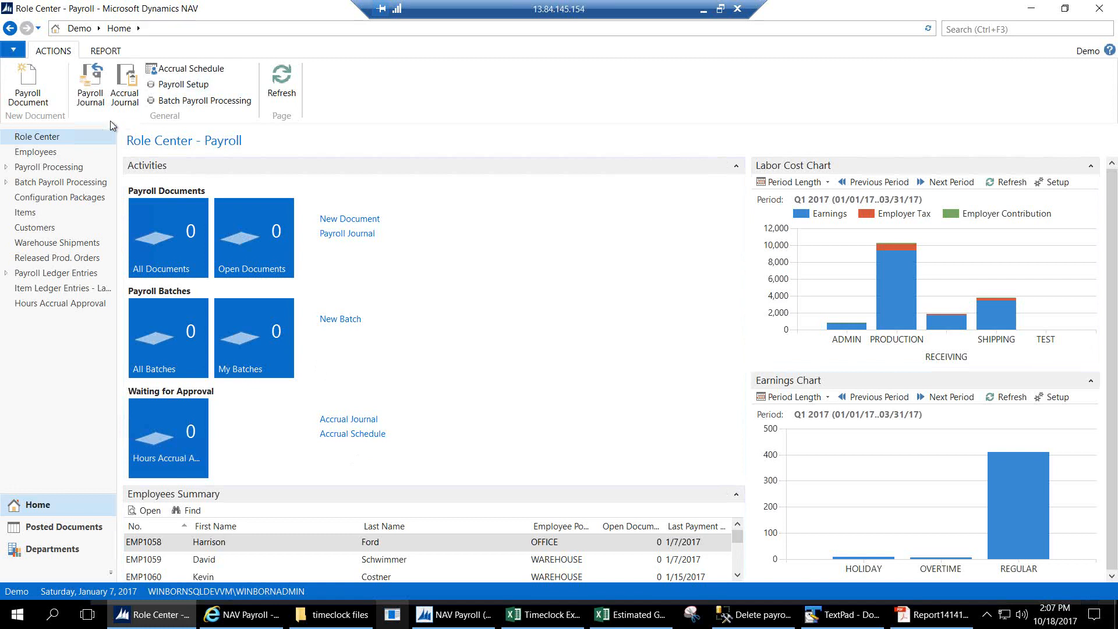
# Open EMP1058's Payroll Employee Card in edit mode from the Employees list.
pyautogui.click(49, 152)
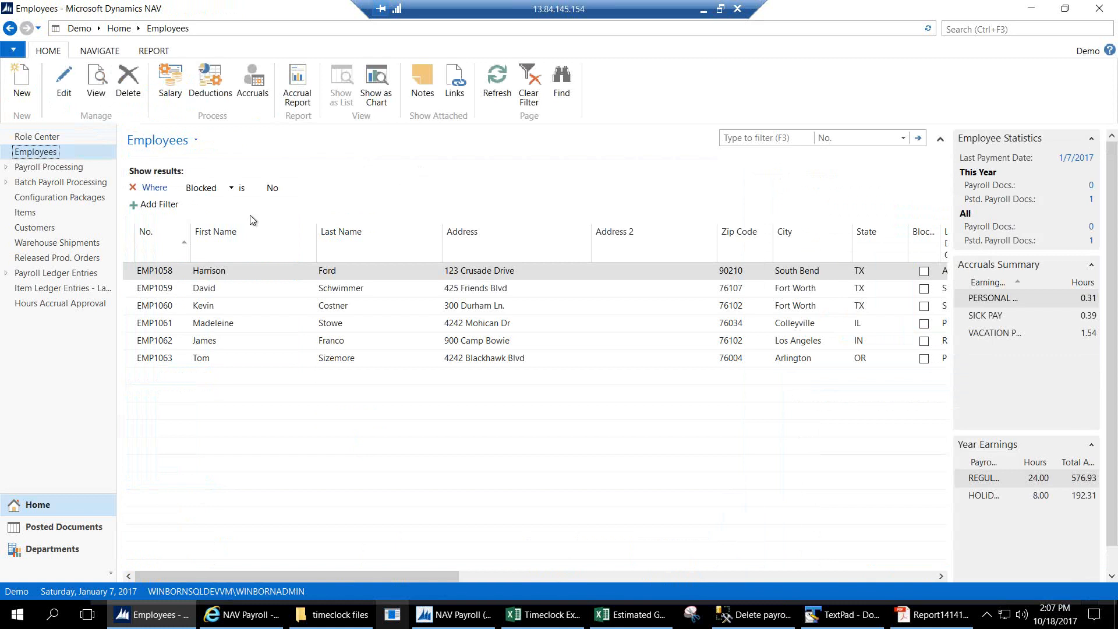
pyautogui.click(162, 272)
pyautogui.hotkey('ctrl', 'shift', 'e')
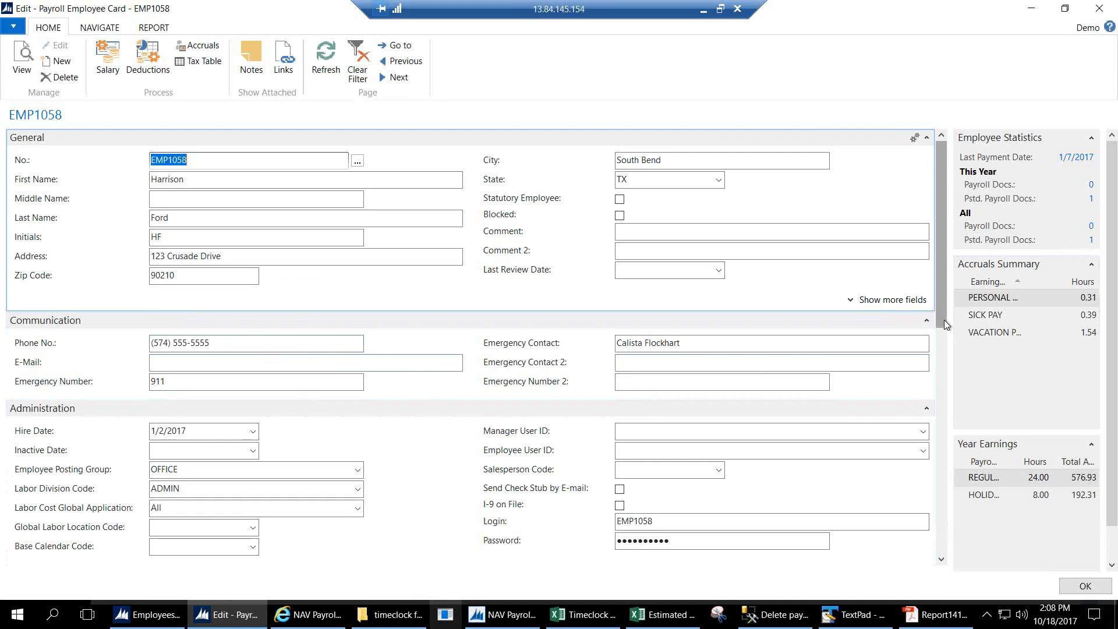
# Scroll EMP1058's card to the Administration, Personal and Salary sections and select the Employee Posting Group field.
pyautogui.moveTo(941, 329); pyautogui.dragTo(941, 441)
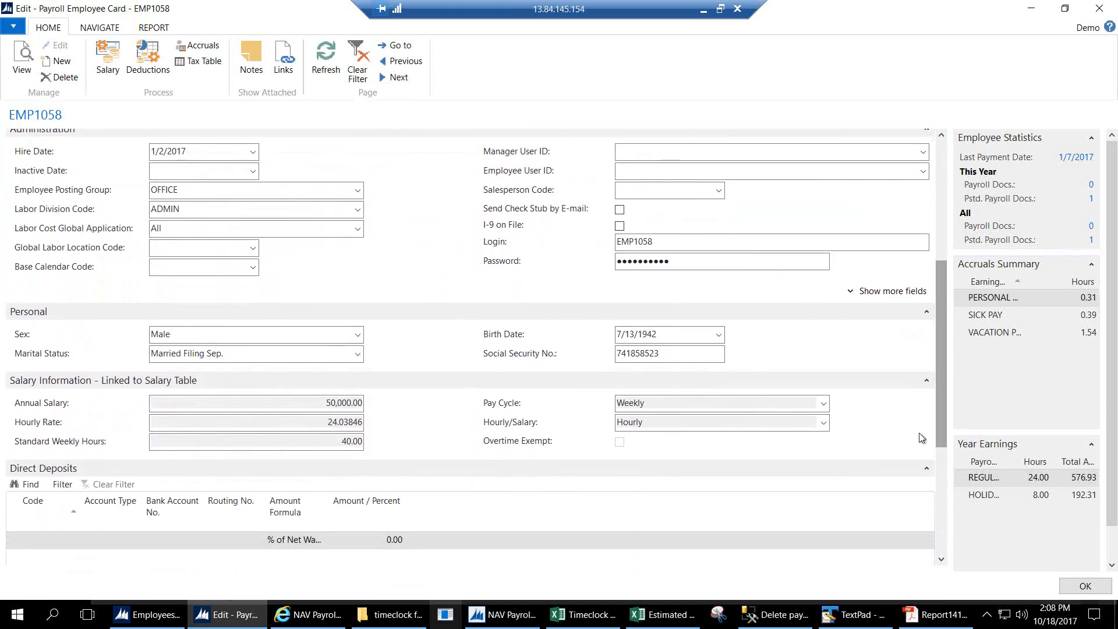
pyautogui.click(159, 197)
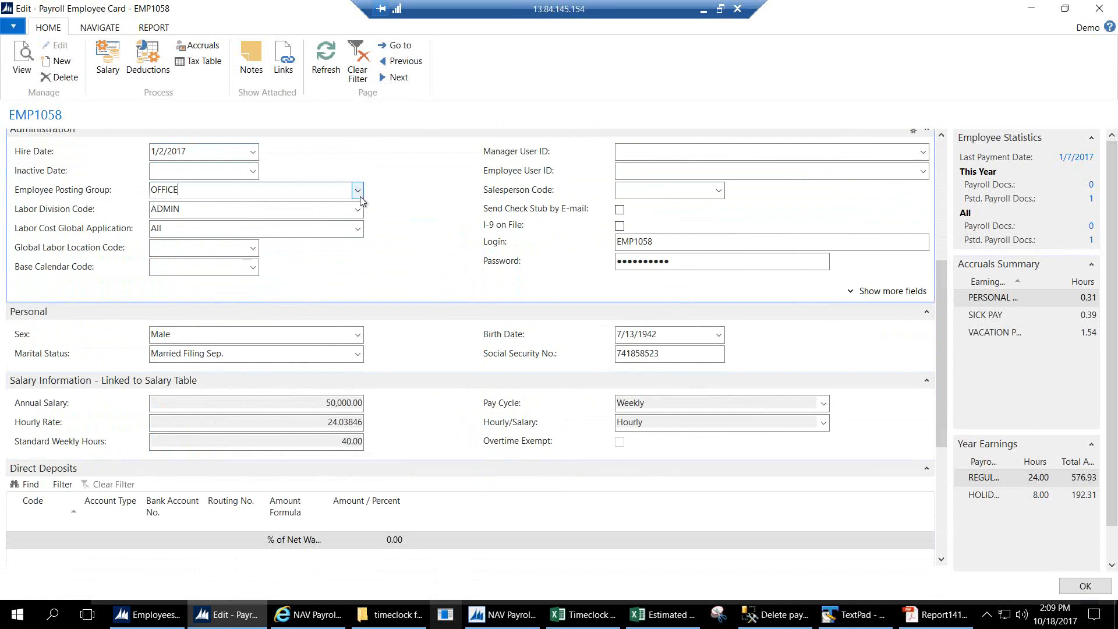
pyautogui.click(359, 193)
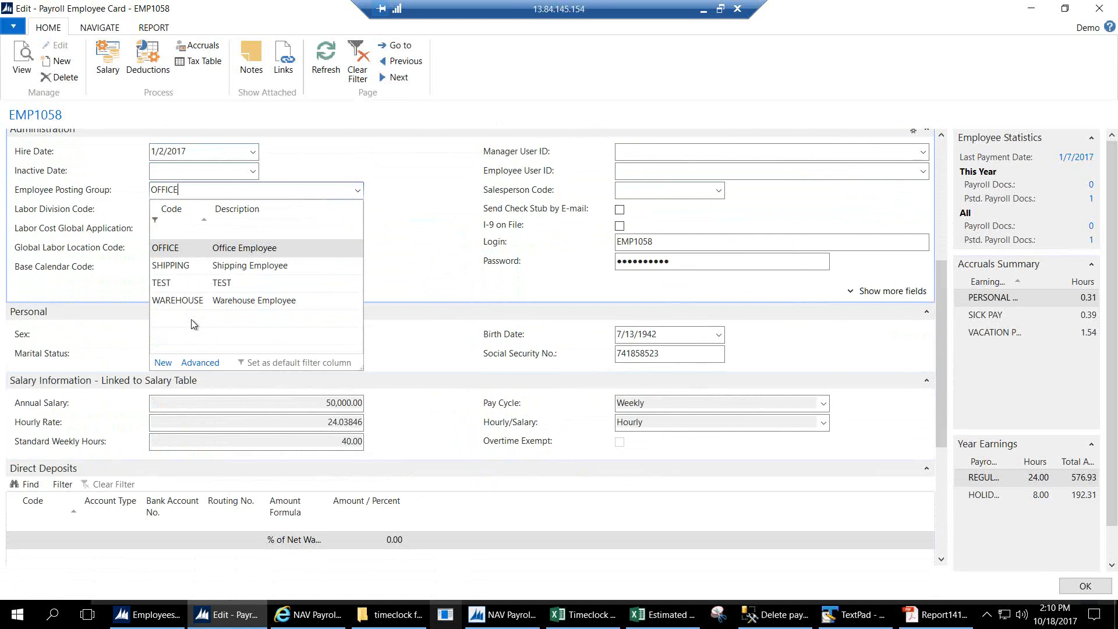
pyautogui.click(200, 162)
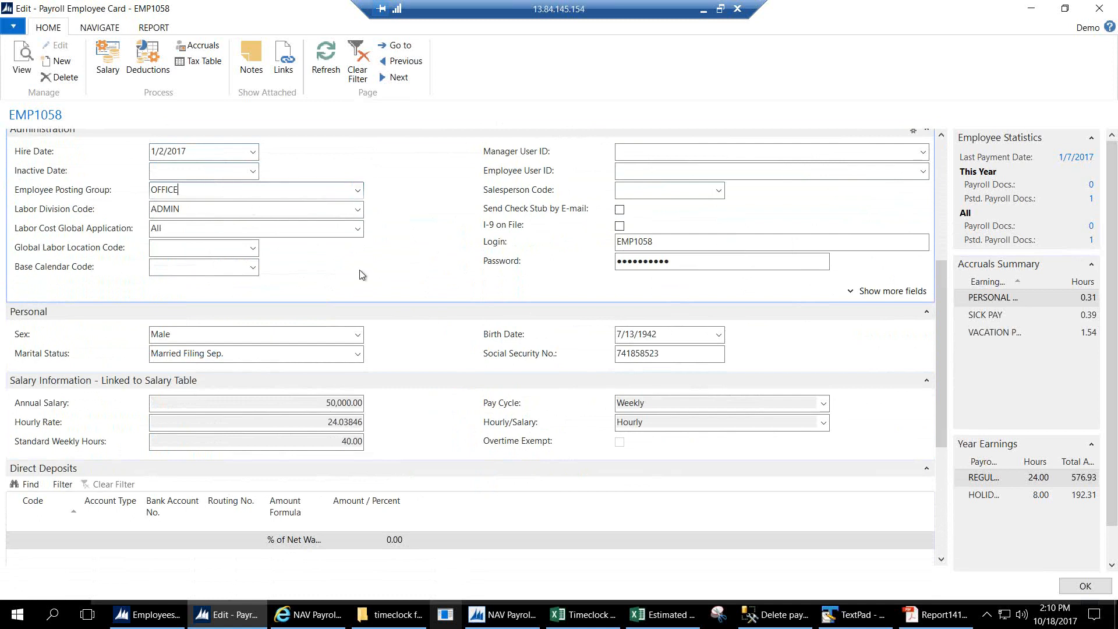
pyautogui.click(358, 211)
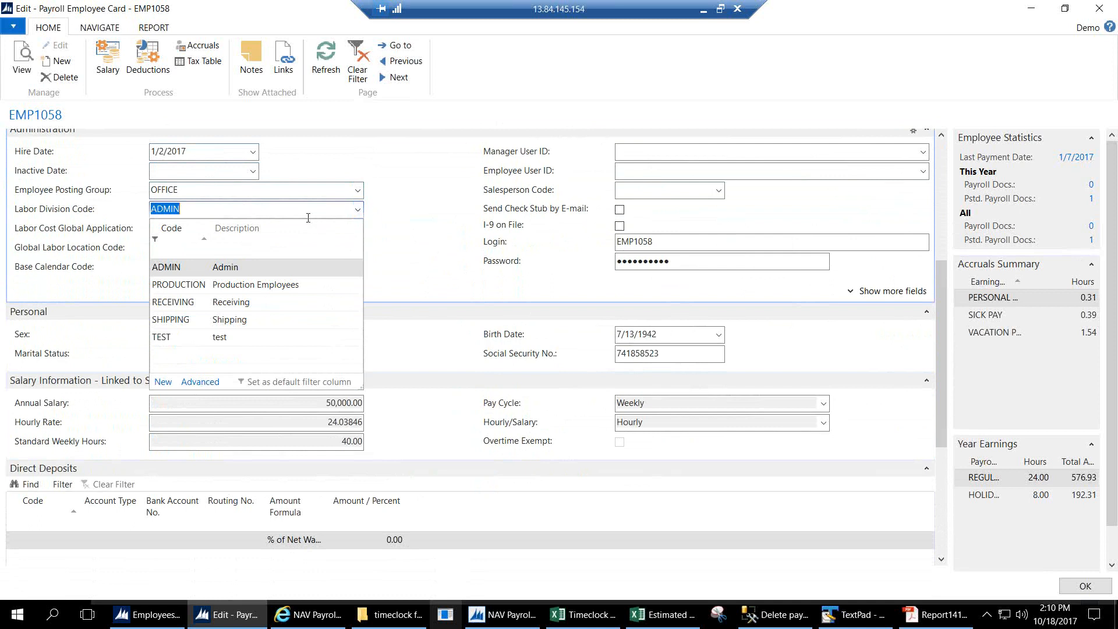
pyautogui.press('Escape')
pyautogui.click(251, 229)
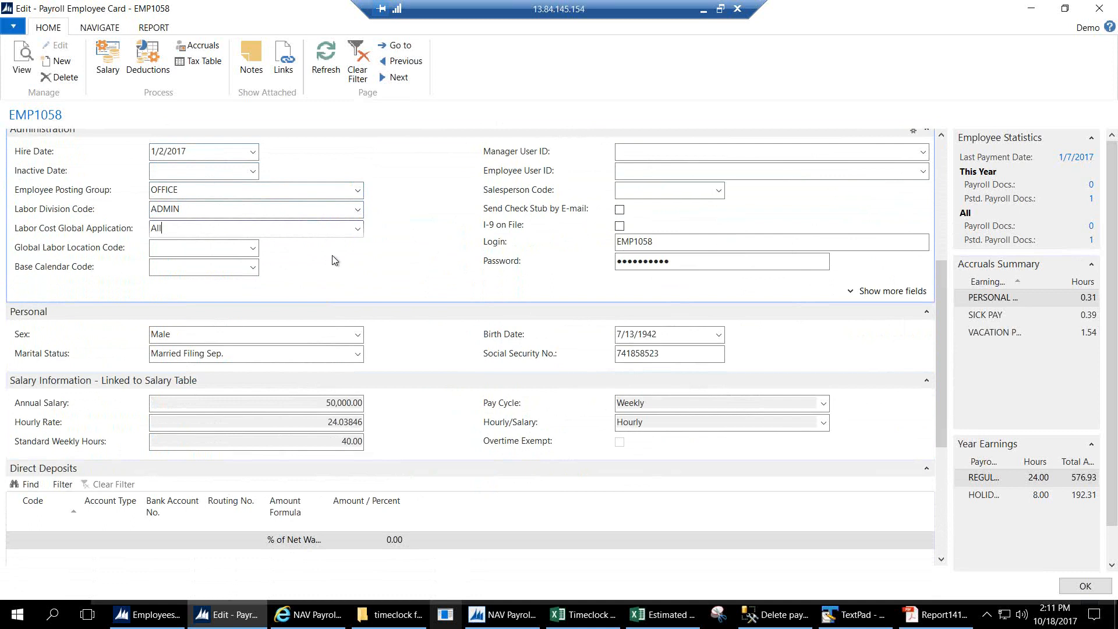
pyautogui.click(358, 229)
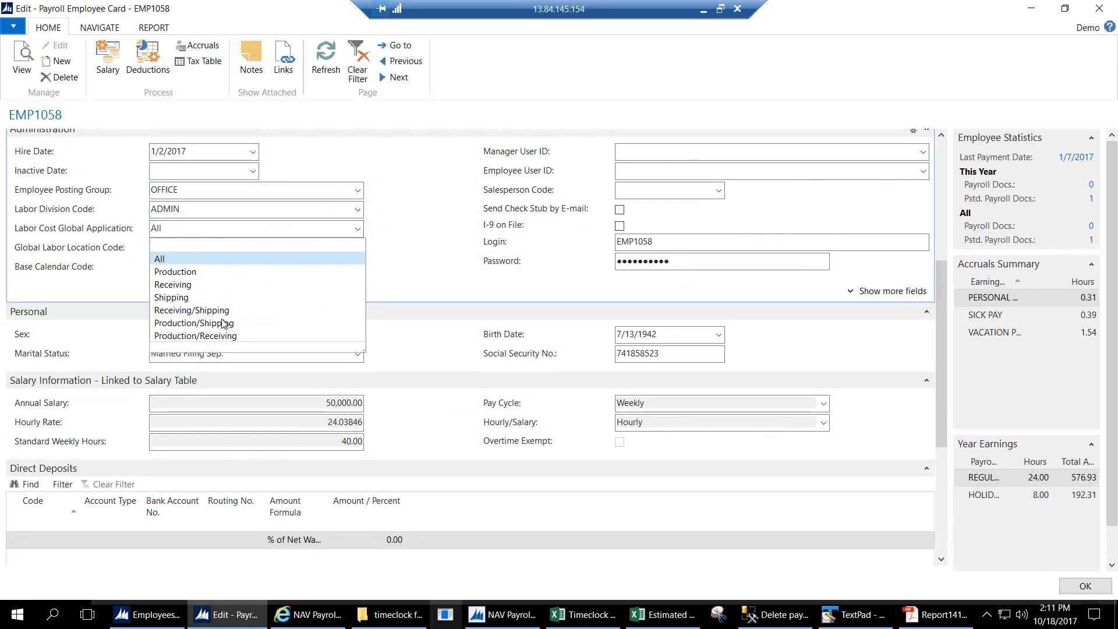
pyautogui.click(175, 230)
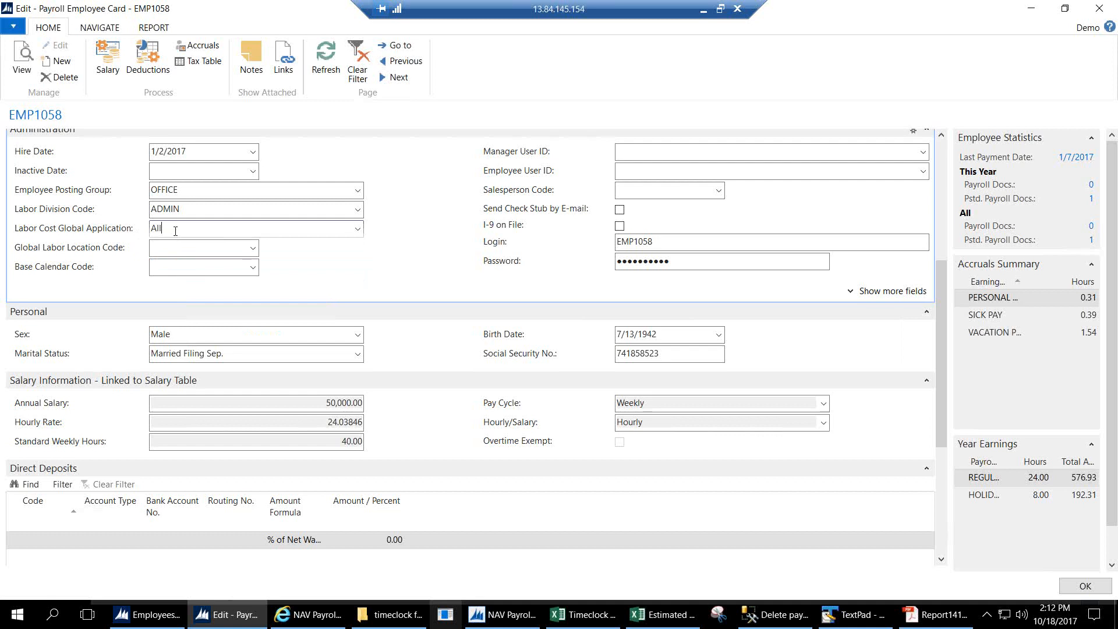
pyautogui.click(178, 250)
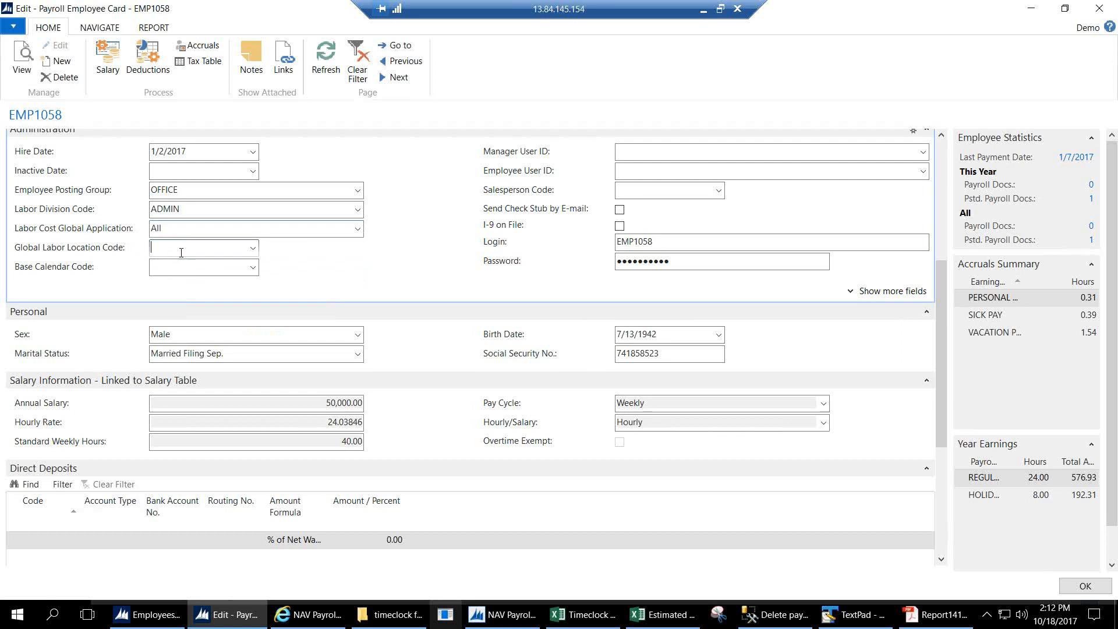
pyautogui.click(253, 249)
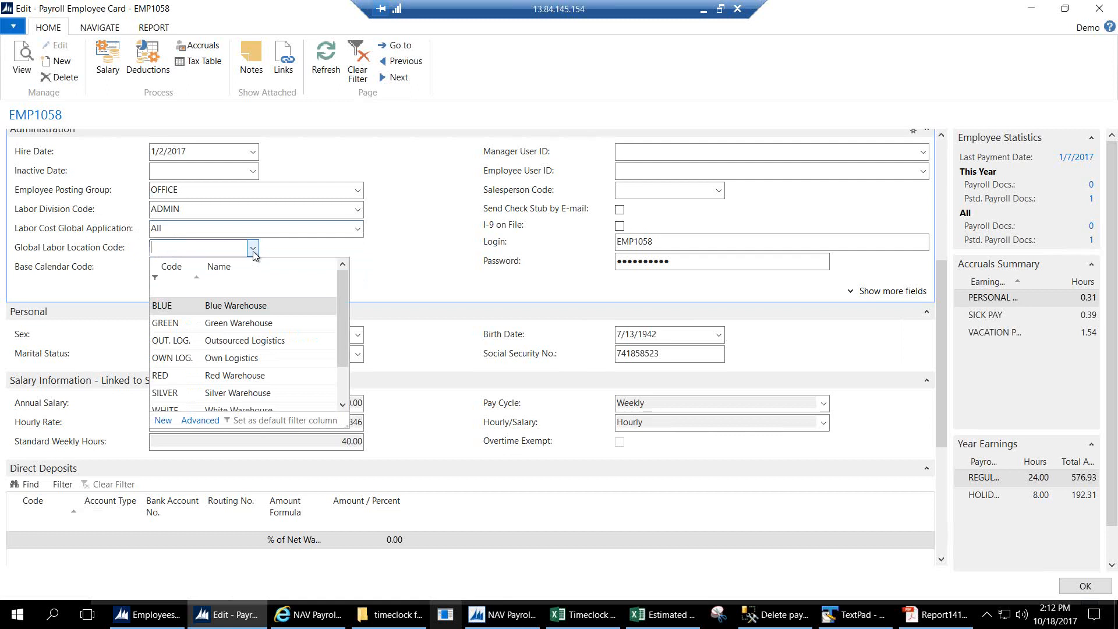
pyautogui.click(253, 249)
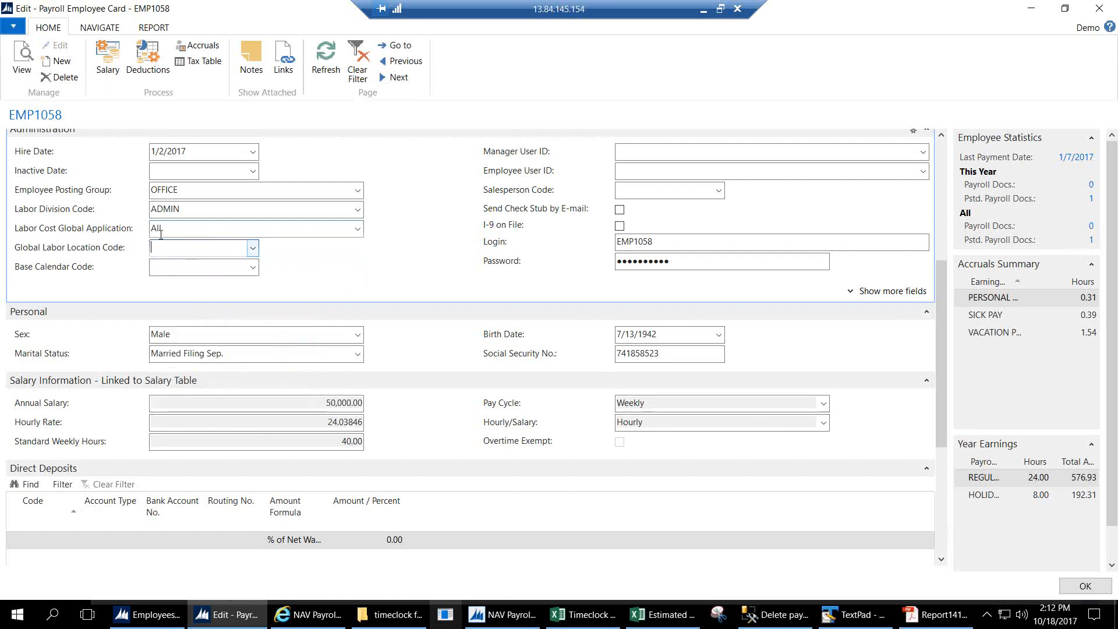
pyautogui.click(186, 232)
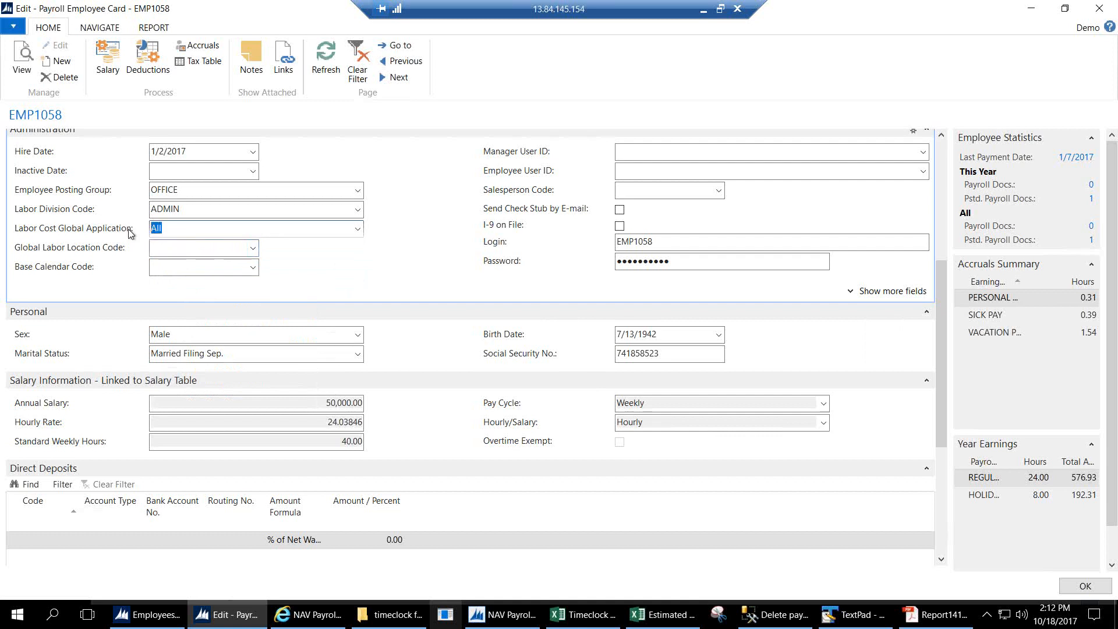
pyautogui.click(358, 228)
pyautogui.click(359, 230)
pyautogui.click(253, 249)
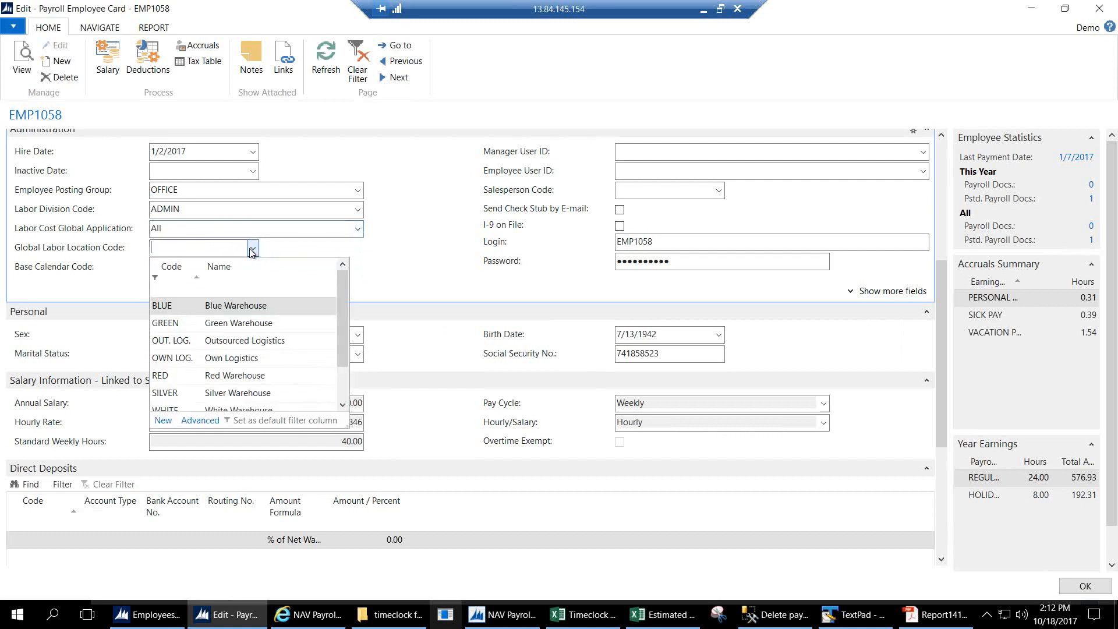
pyautogui.click(252, 250)
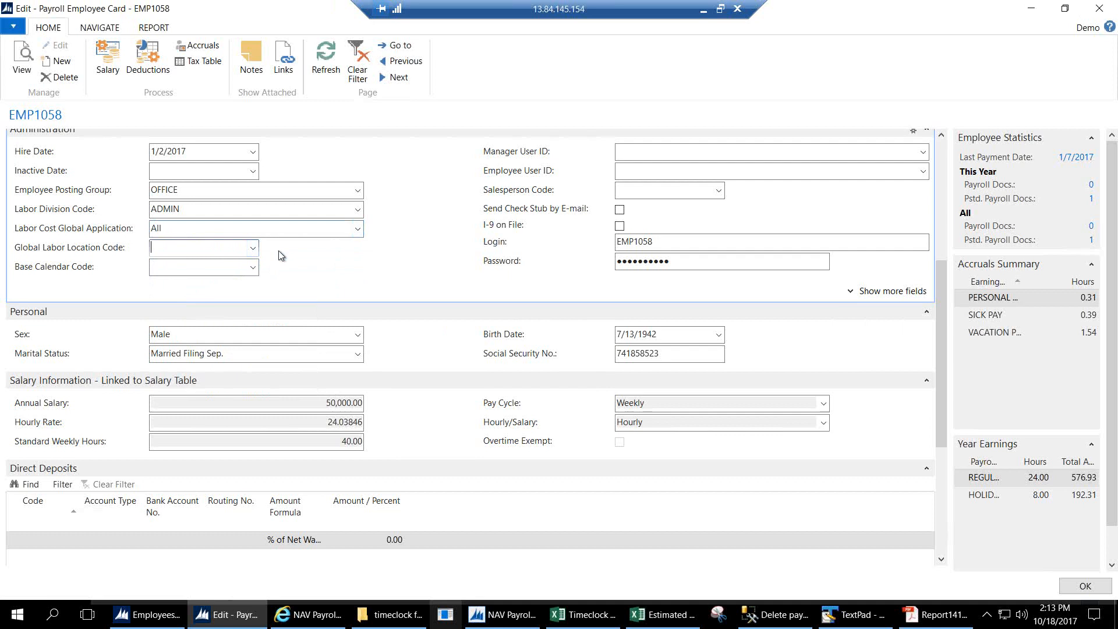
pyautogui.click(253, 268)
pyautogui.click(252, 269)
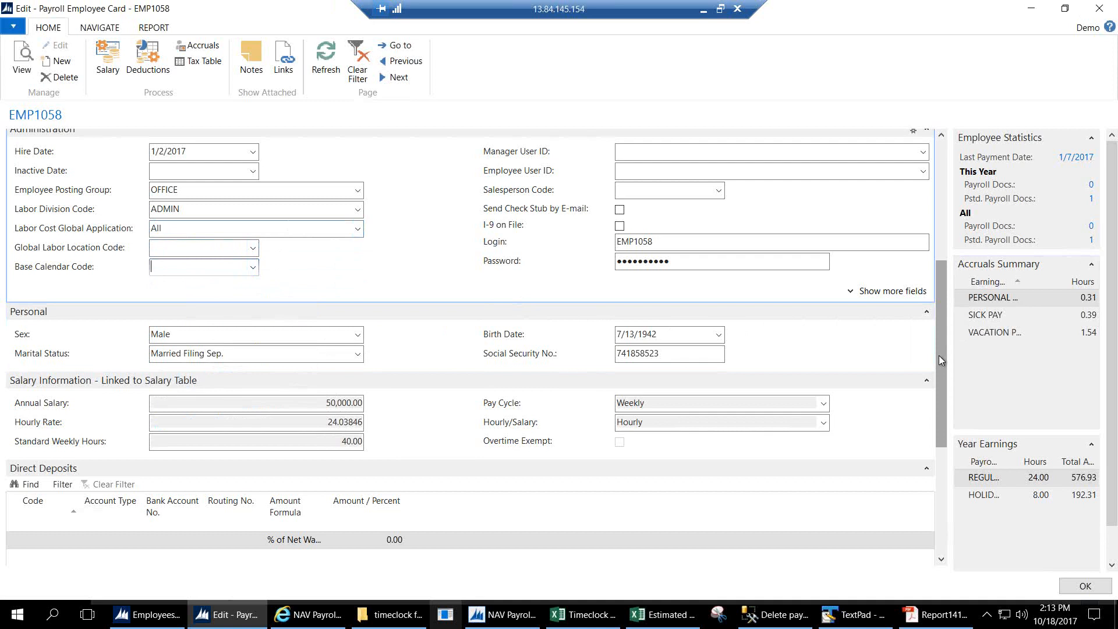
pyautogui.moveTo(939, 376); pyautogui.dragTo(941, 416)
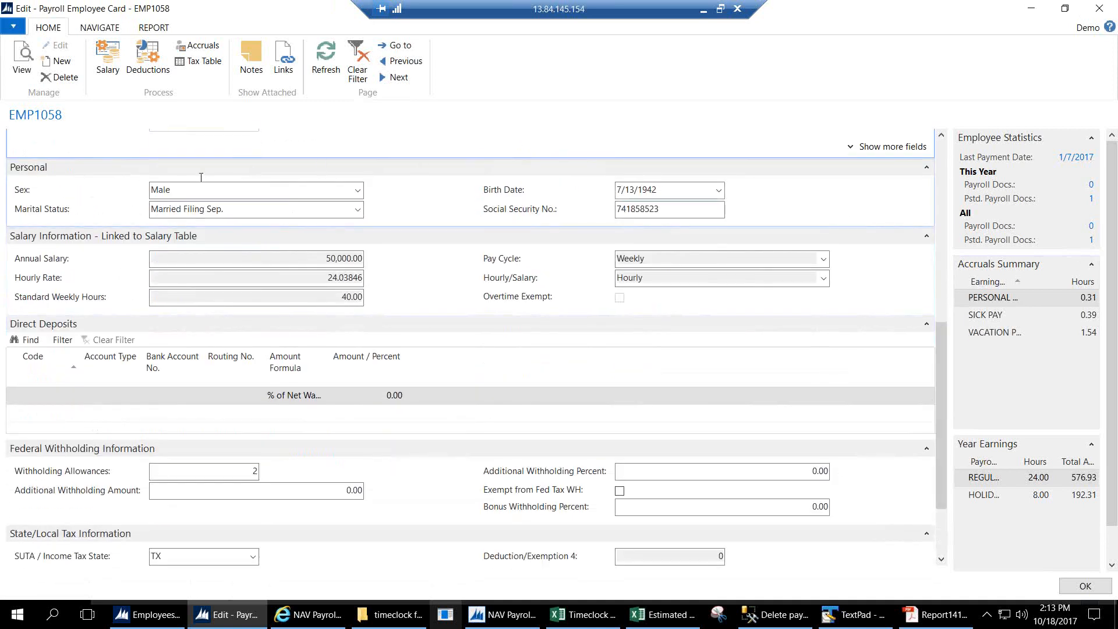
pyautogui.moveTo(946, 430)
pyautogui.mouseDown()
pyautogui.moveTo(947, 443)
pyautogui.moveTo(945, 416)
pyautogui.mouseUp()
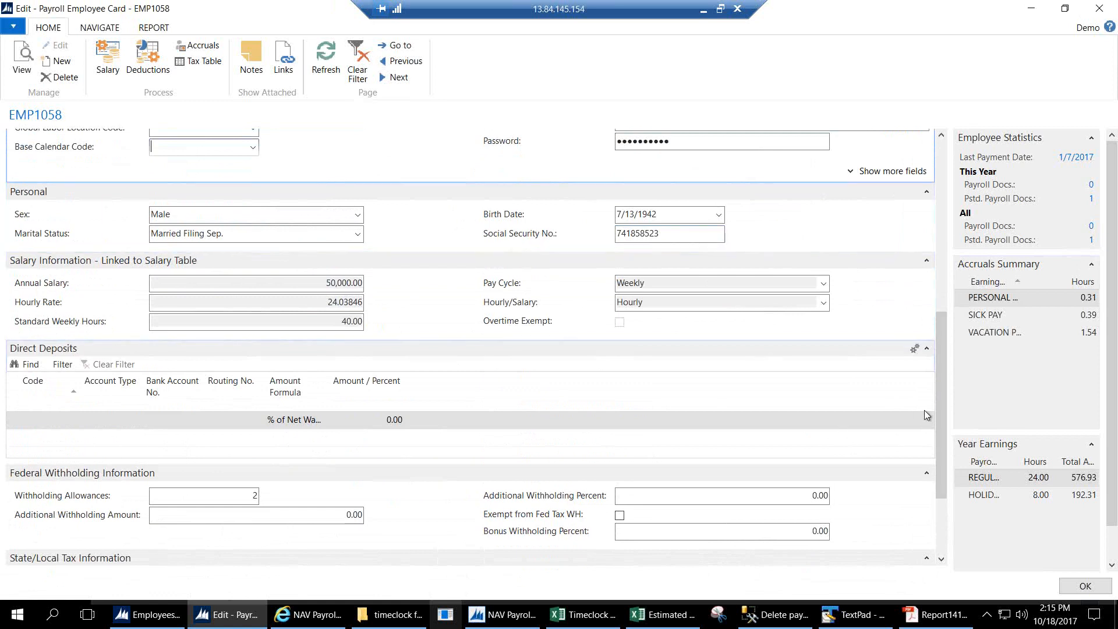
pyautogui.scroll(-3, 934, 470)
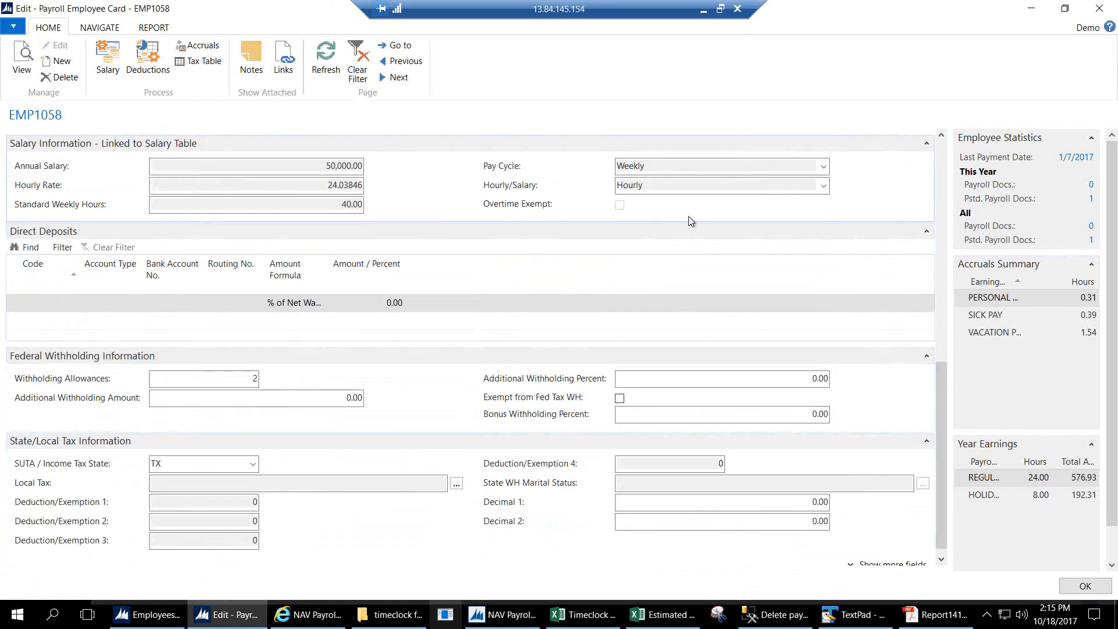
# Open EMP1058's salaries, leave the pay cycle on Weekly, and widen the Use Hours Detail Import column.
pyautogui.click(111, 68)
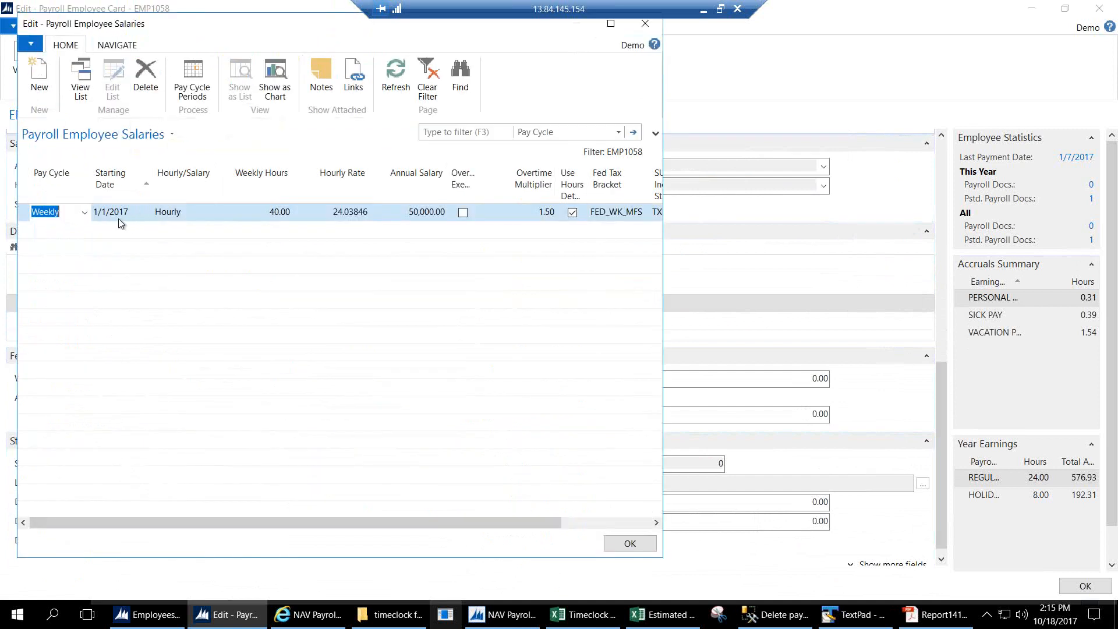
pyautogui.click(85, 213)
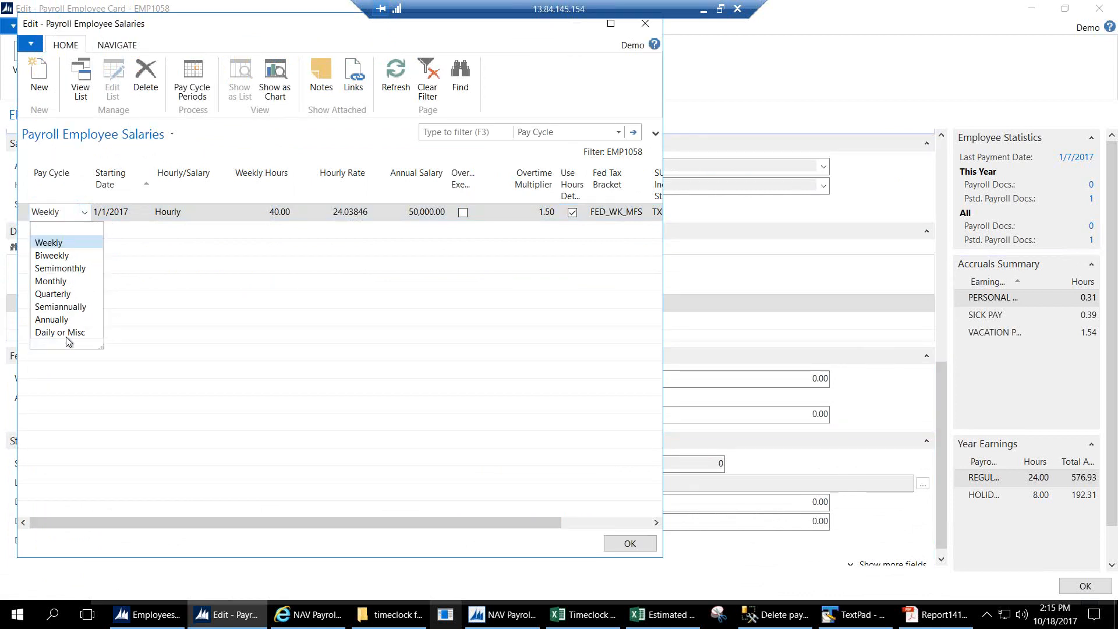
pyautogui.click(85, 214)
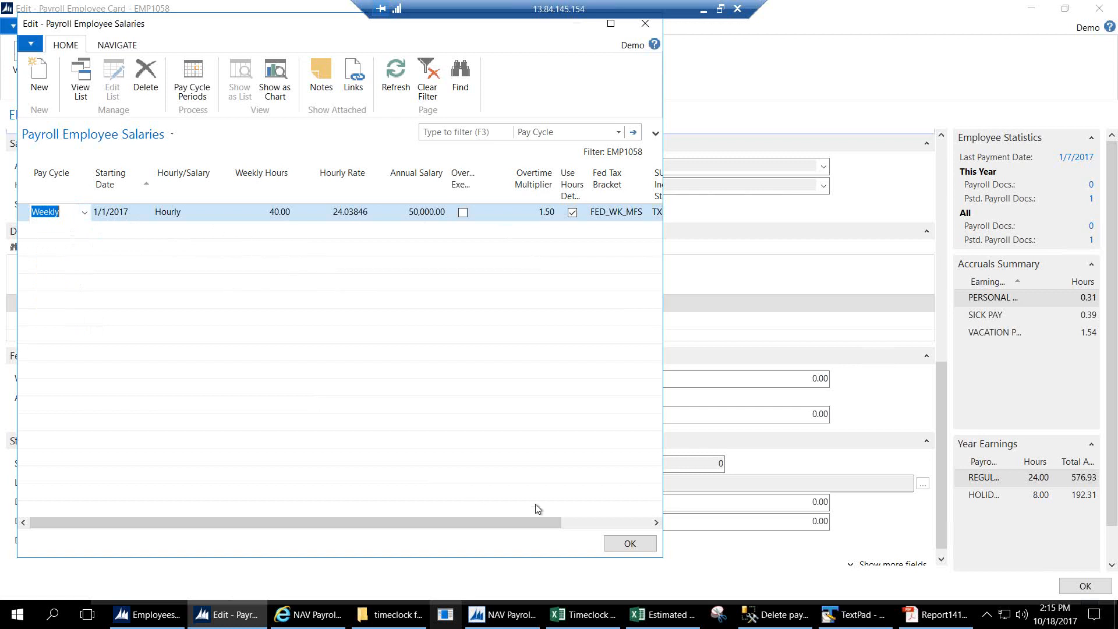
pyautogui.click(579, 521)
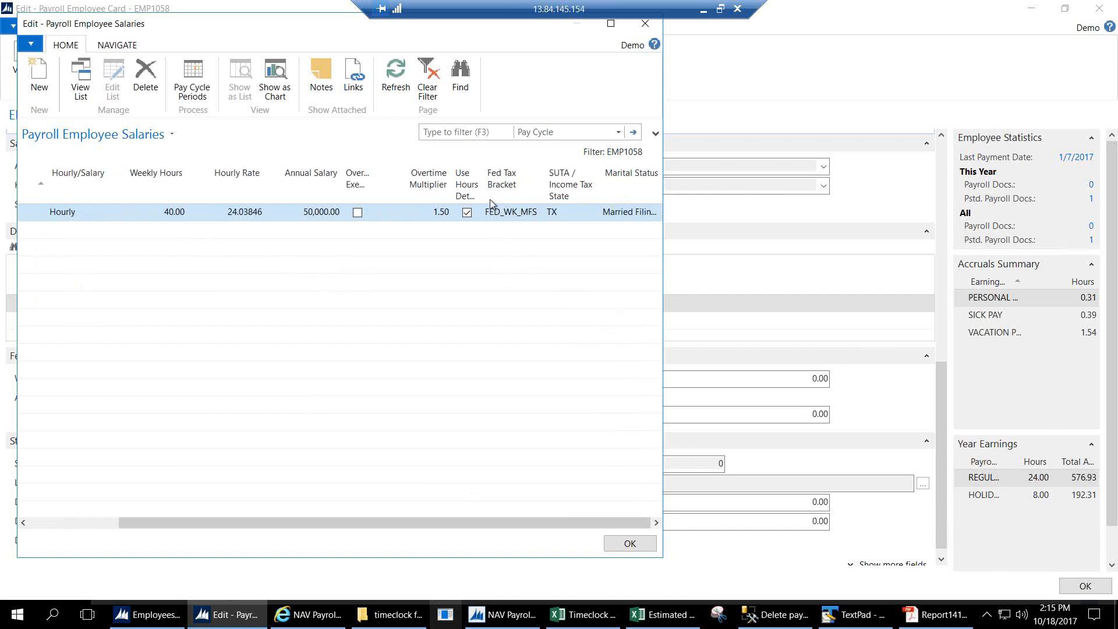
pyautogui.moveTo(483, 198); pyautogui.dragTo(540, 196)
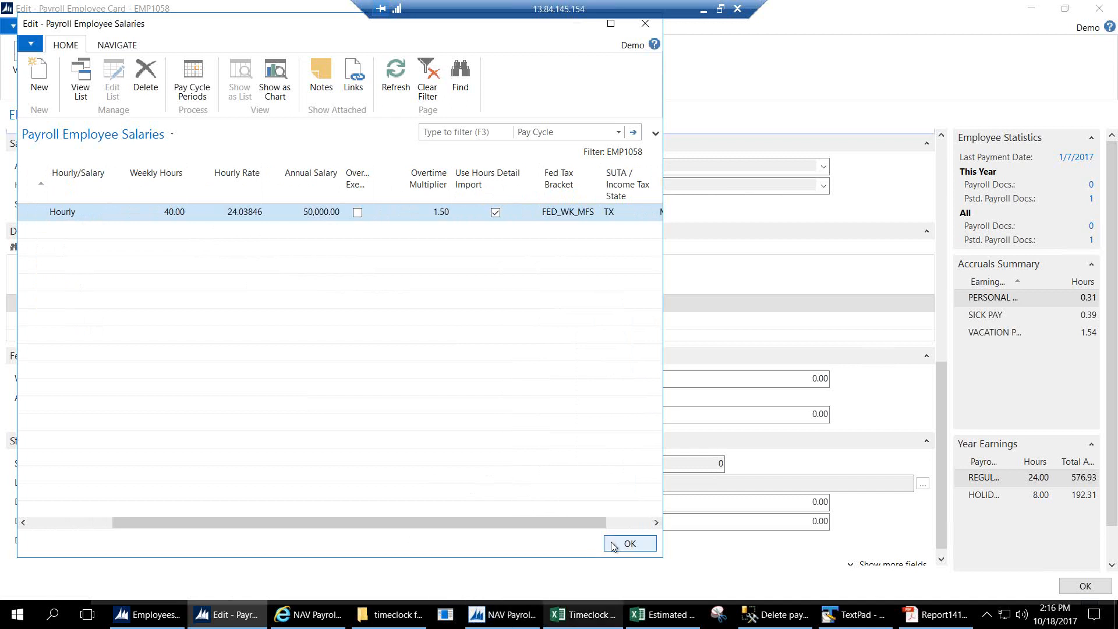
pyautogui.click(626, 543)
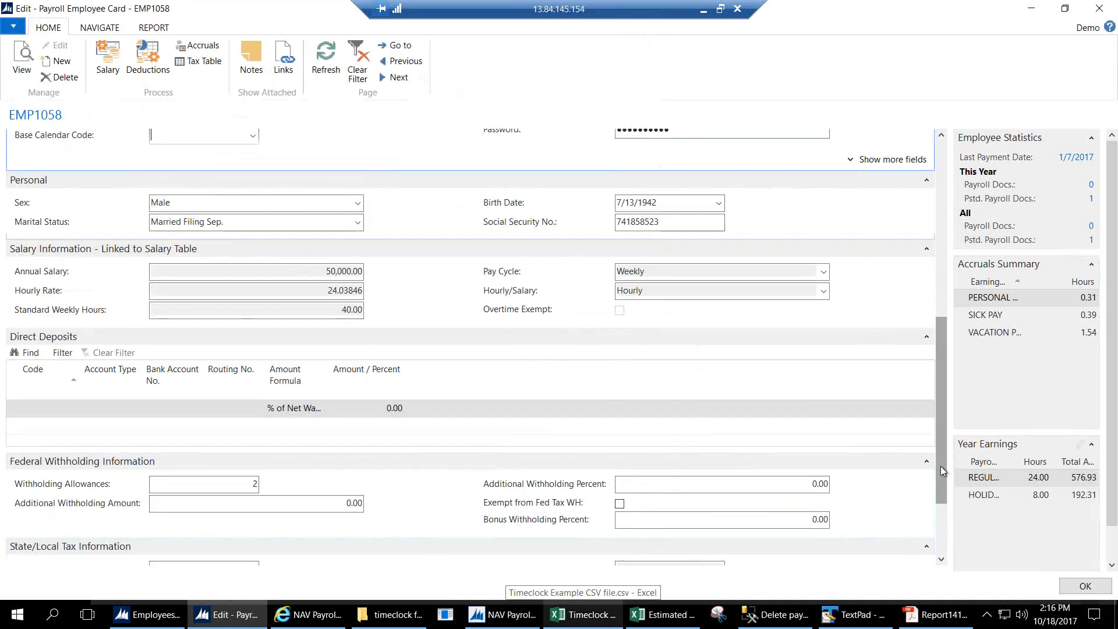
pyautogui.scroll(-2, 939, 510)
pyautogui.scroll(-3, 939, 510)
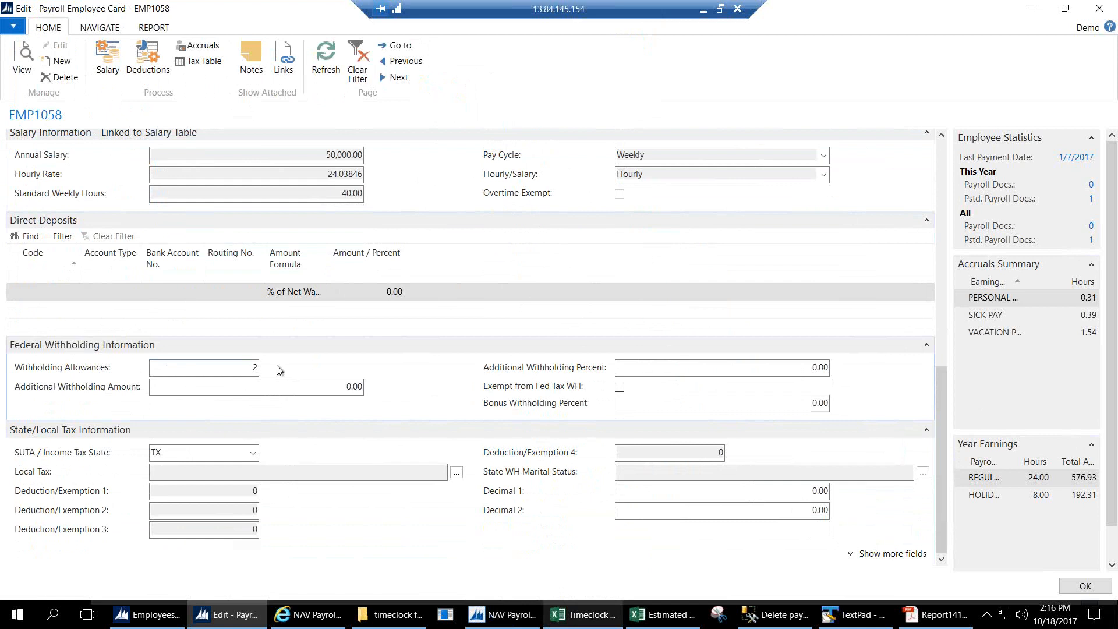
pyautogui.click(302, 388)
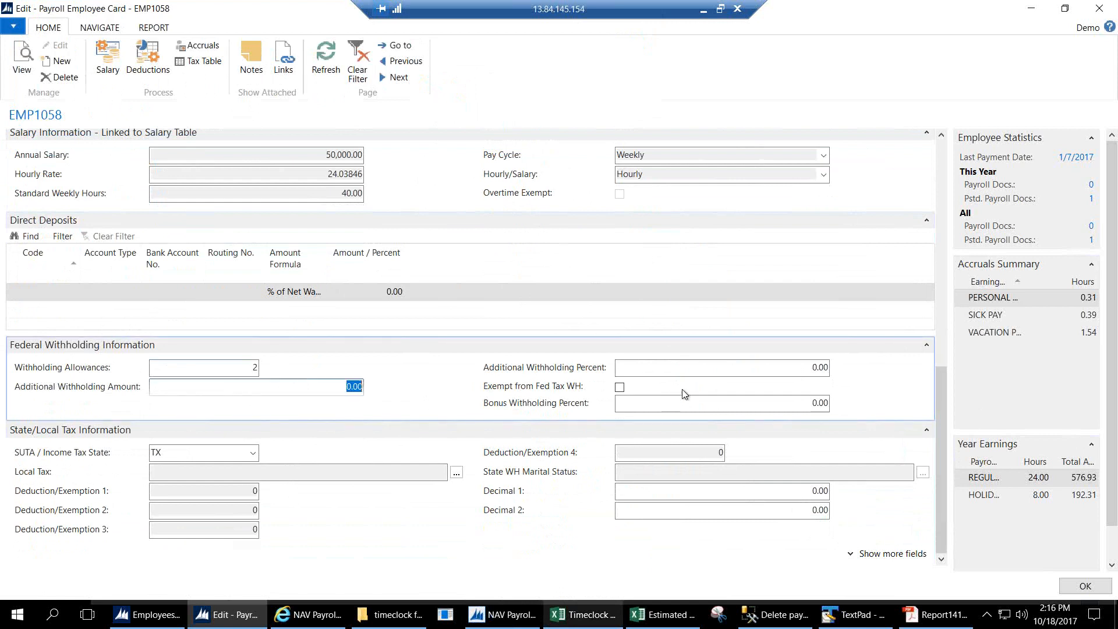
pyautogui.click(781, 368)
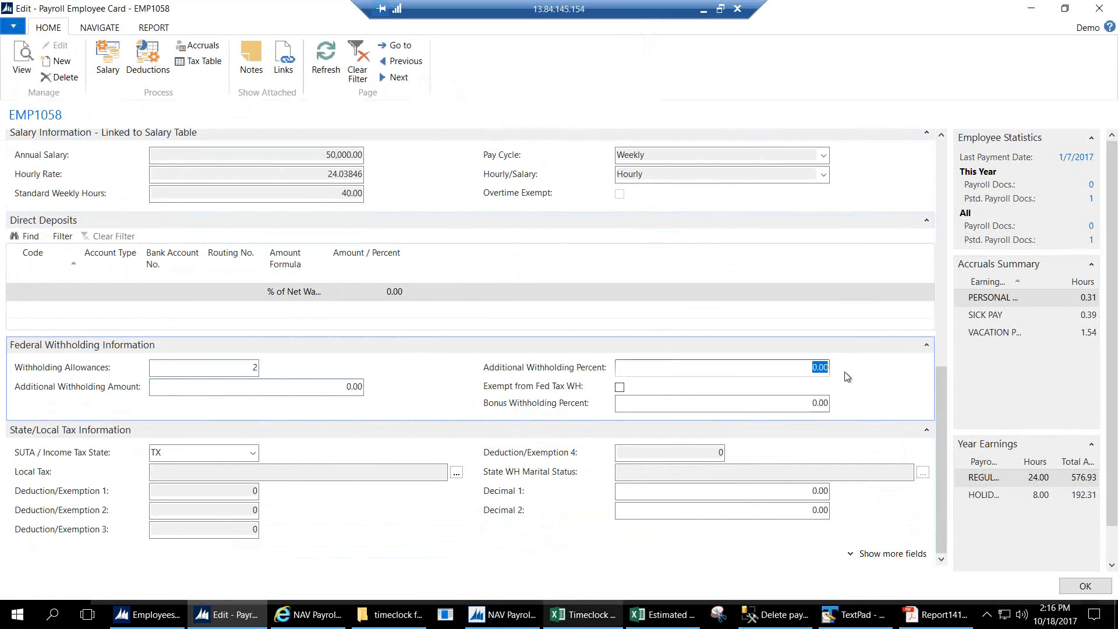
pyautogui.press('Tab')
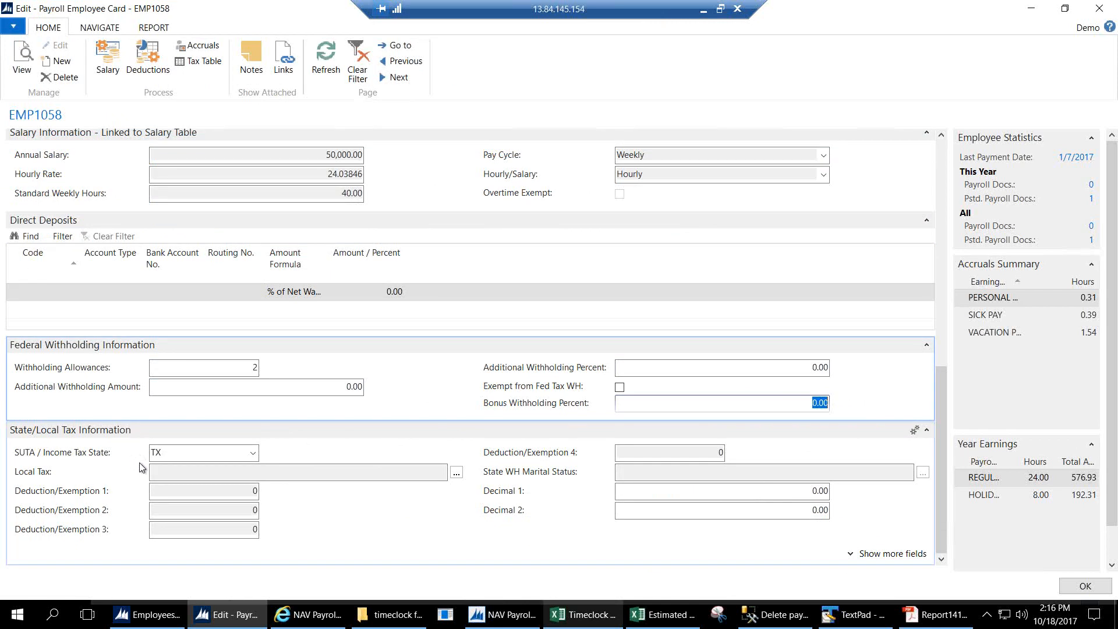
pyautogui.press('Tab')
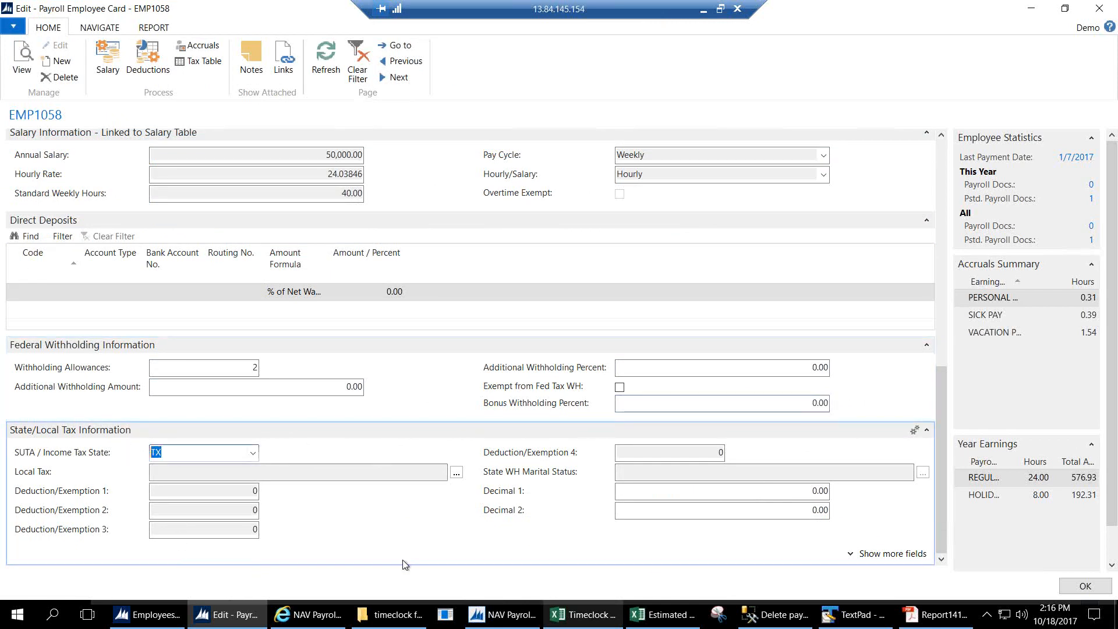
# Close EMP1058, then review EMP1063's card (175,000.00 salaried, semimonthly, state OR) and close it.
pyautogui.click(1060, 585)
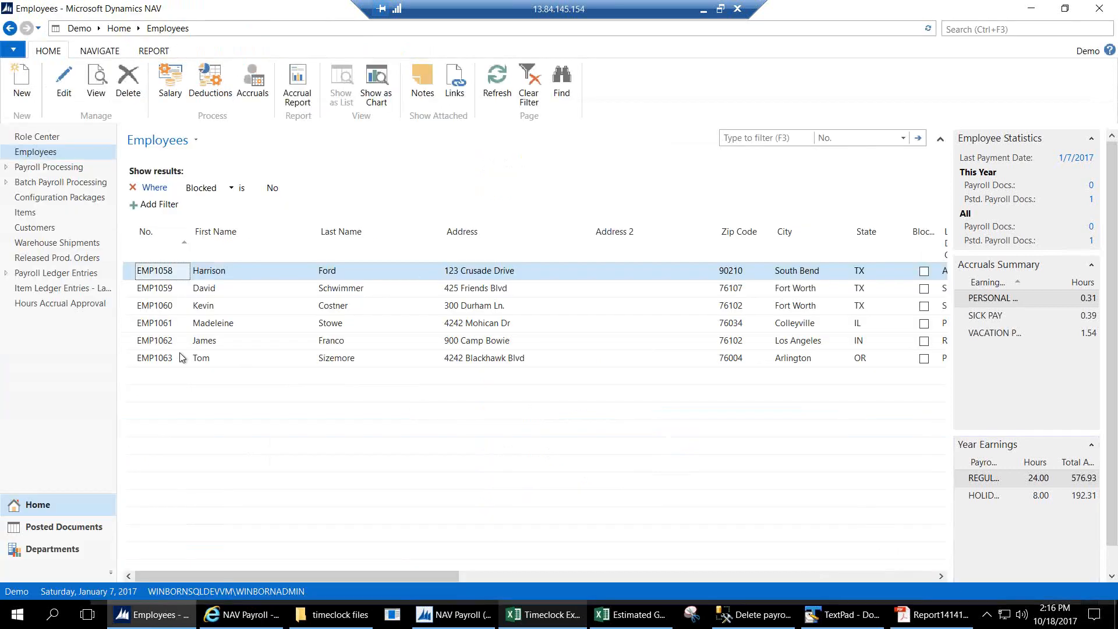
pyautogui.doubleClick(182, 358)
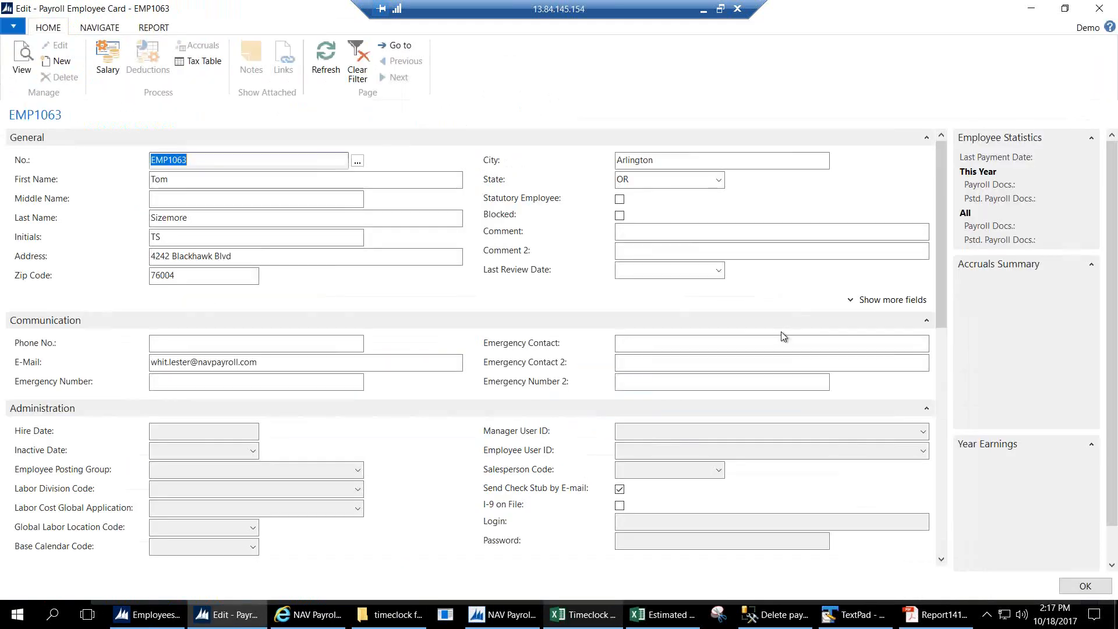
pyautogui.moveTo(941, 315); pyautogui.dragTo(939, 562)
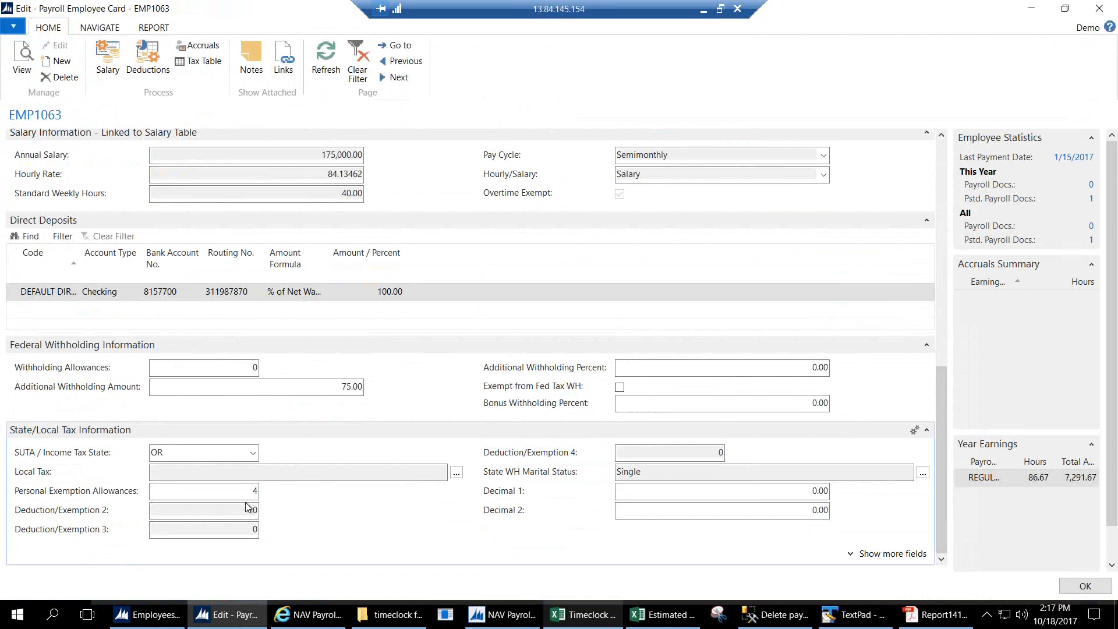
pyautogui.click(1065, 584)
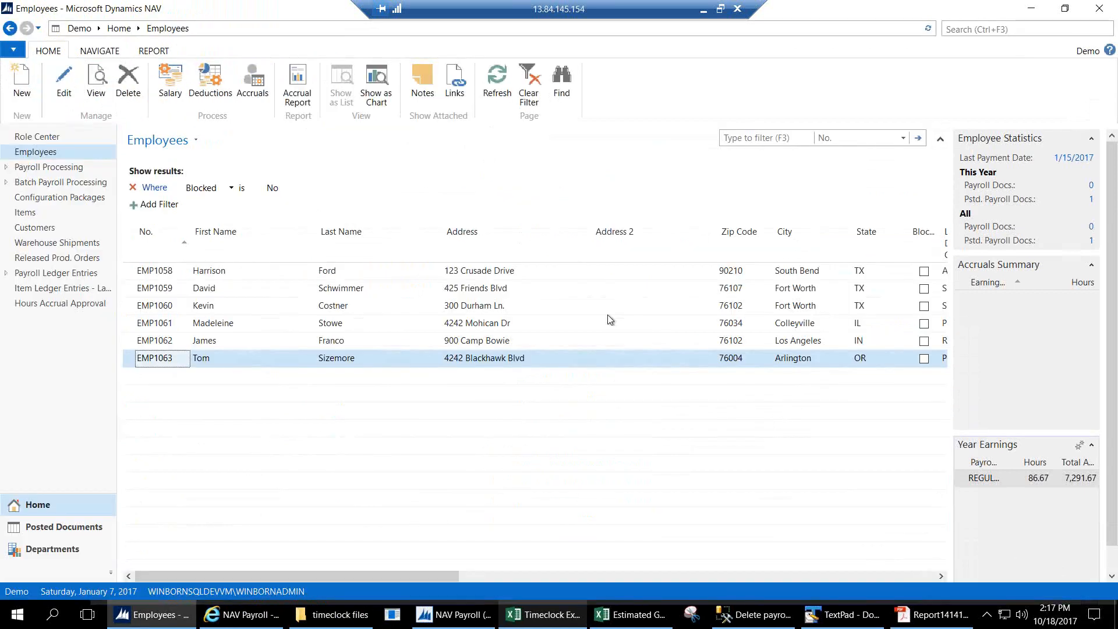
pyautogui.doubleClick(157, 326)
pyautogui.moveTo(944, 314); pyautogui.dragTo(959, 547)
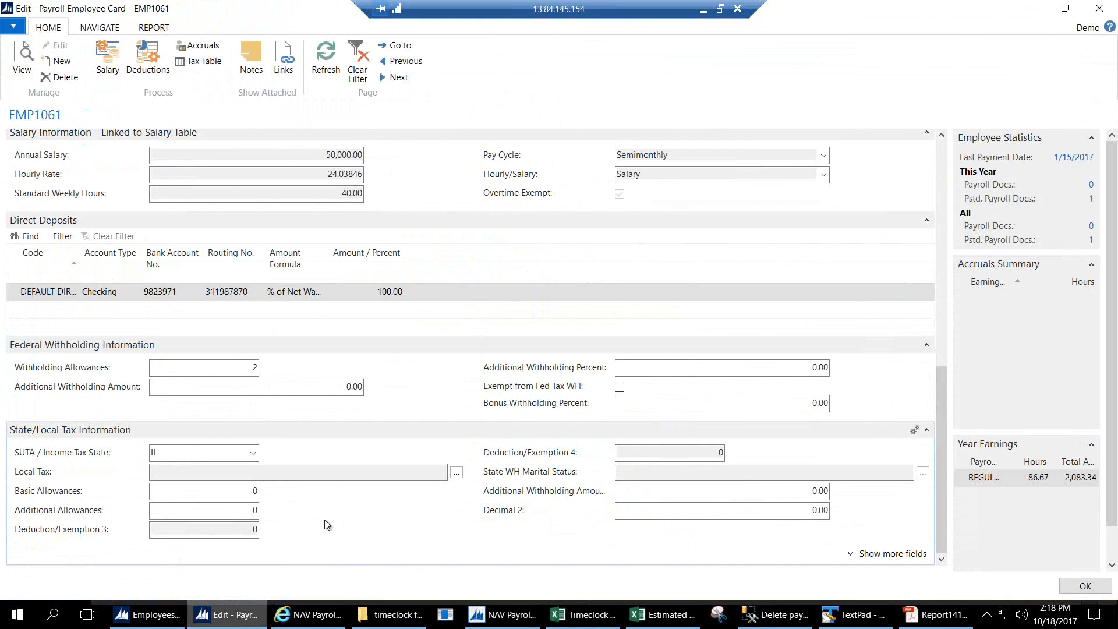
pyautogui.click(1085, 586)
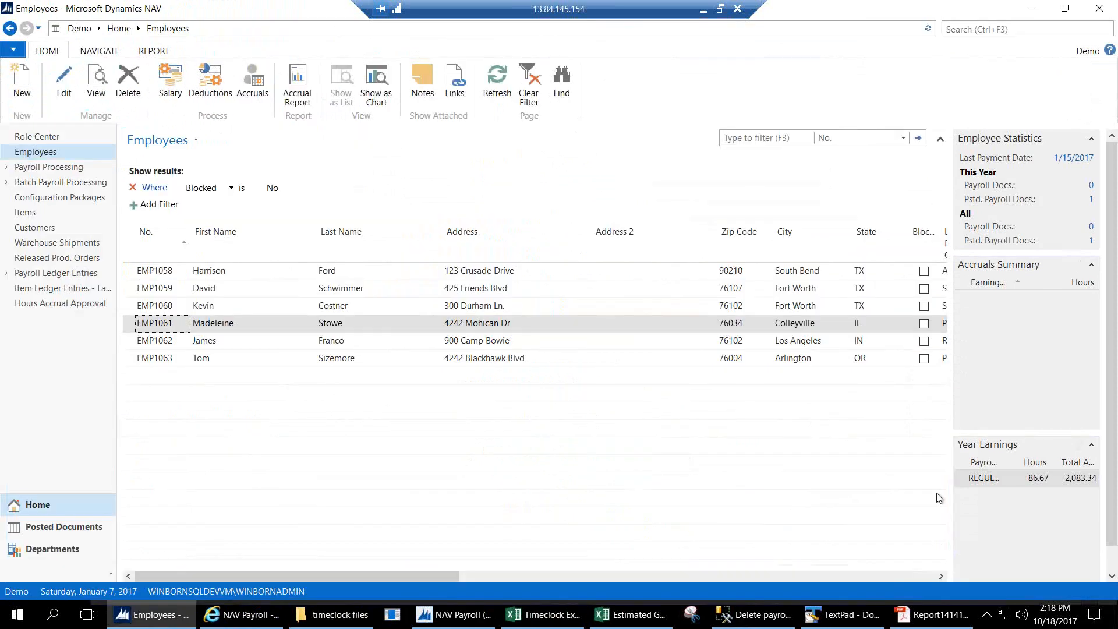
# Open EMP1060's card and show the full Base Calendar List (DEFAULT, GB, SERVICE) for its Base Calendar Code.
pyautogui.doubleClick(178, 309)
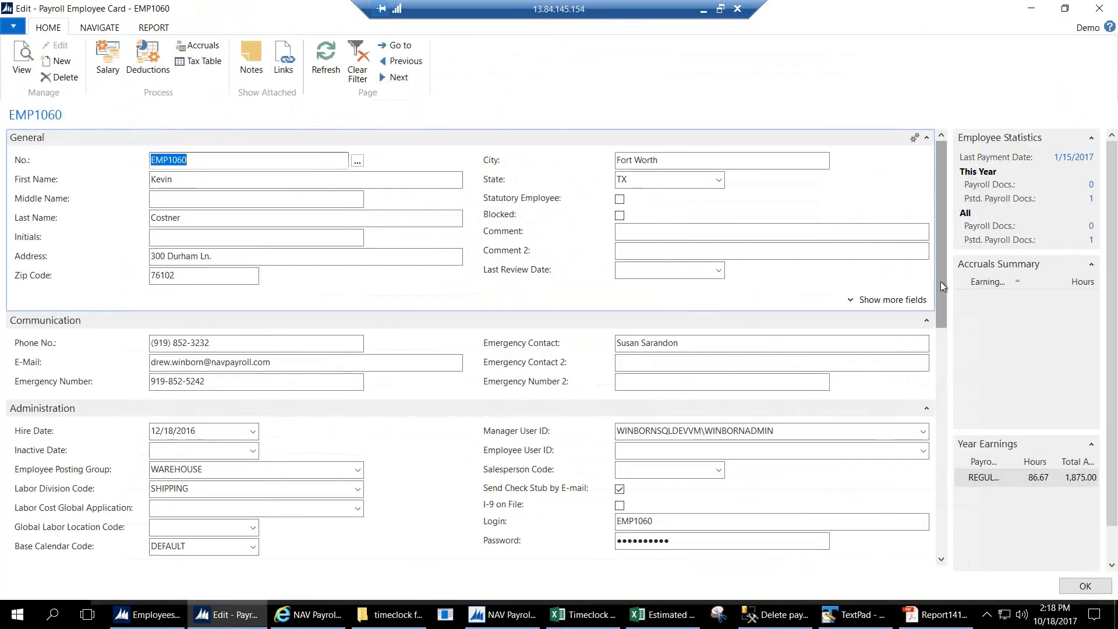
pyautogui.moveTo(942, 302); pyautogui.dragTo(940, 376)
pyautogui.click(211, 340)
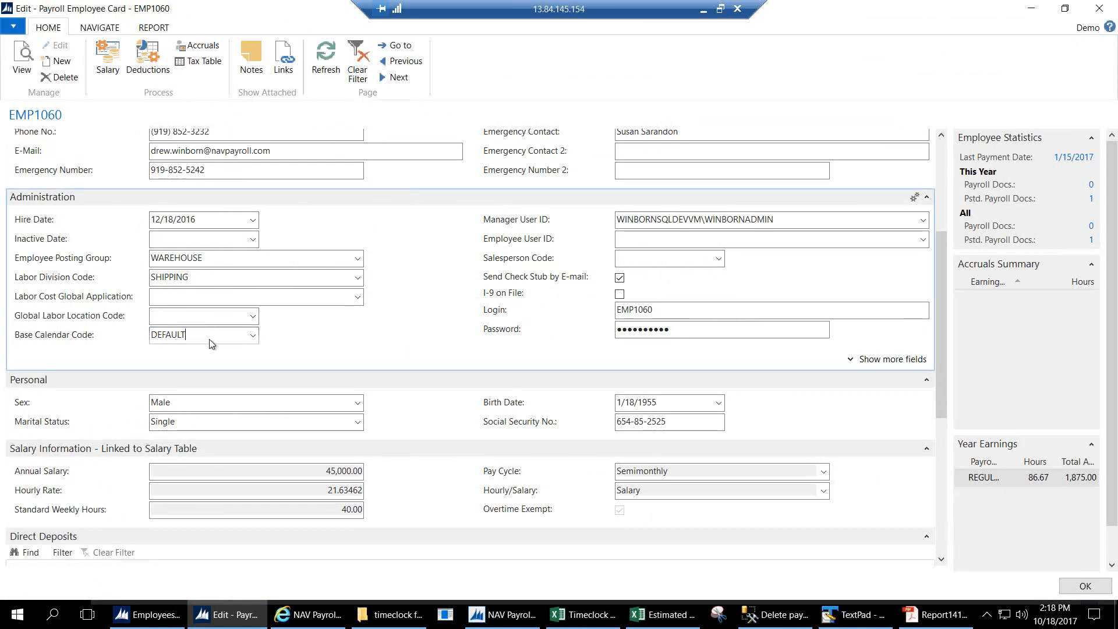
pyautogui.click(253, 335)
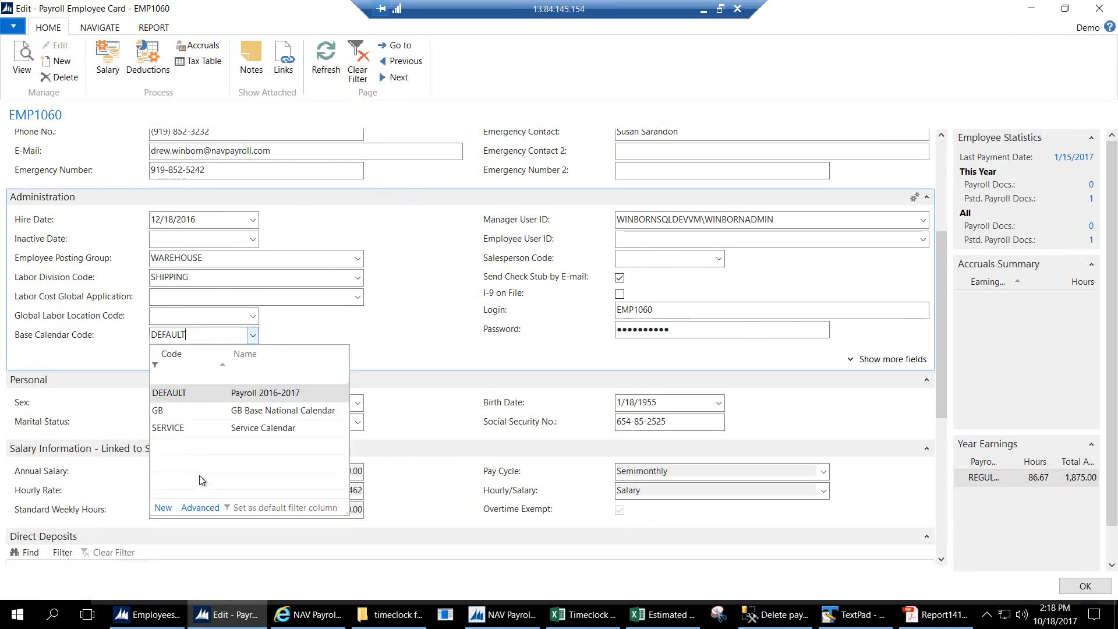
pyautogui.click(199, 507)
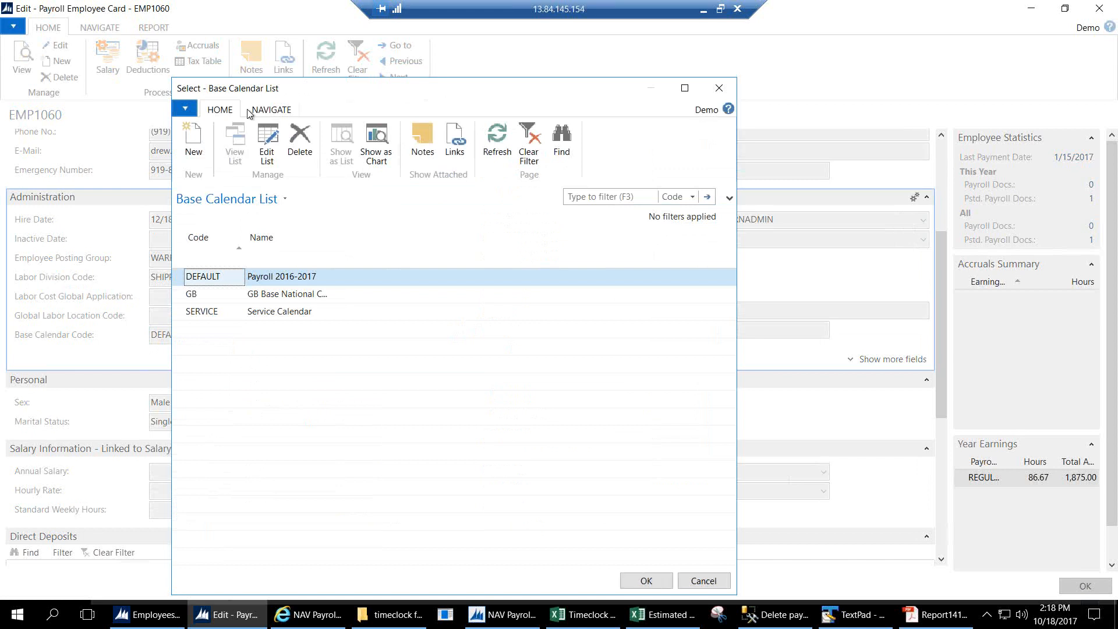
# Review the DEFAULT calendar's special days, including the 2/6/2017 half day, then close both lists keeping DEFAULT.
pyautogui.click(250, 111)
pyautogui.click(202, 153)
pyautogui.moveTo(190, 284); pyautogui.dragTo(208, 470)
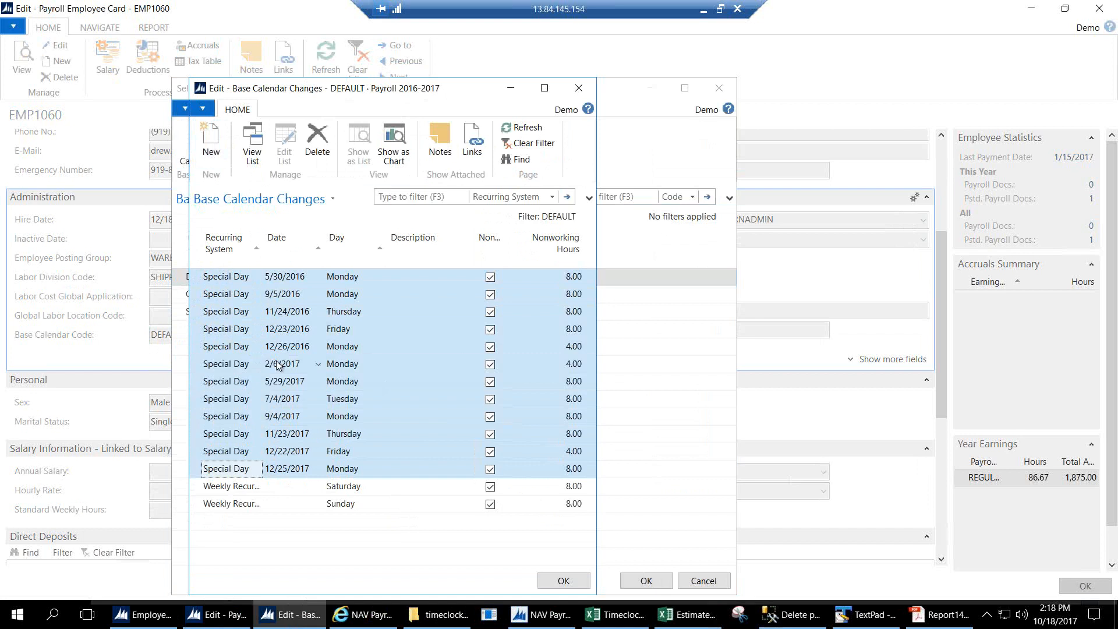
pyautogui.click(196, 366)
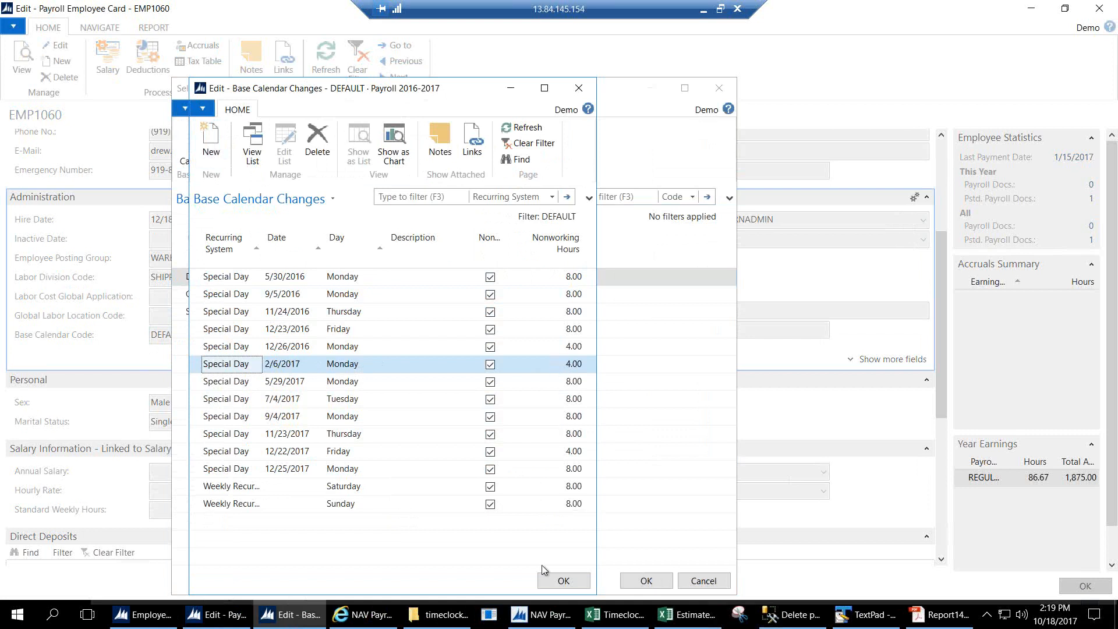
pyautogui.click(561, 582)
pyautogui.click(644, 581)
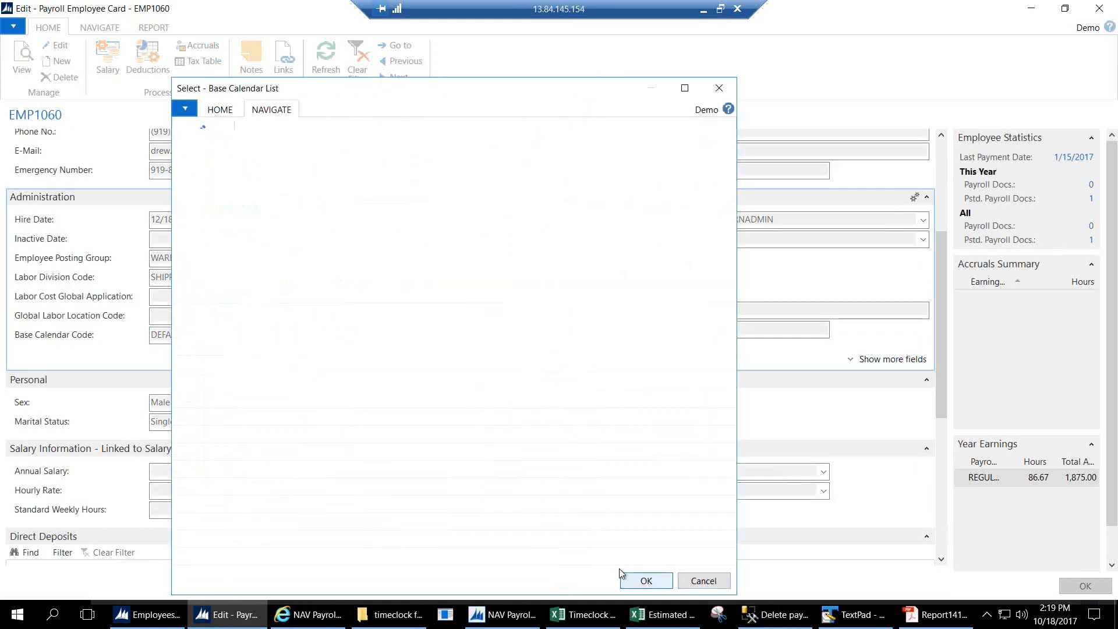
pyautogui.click(622, 311)
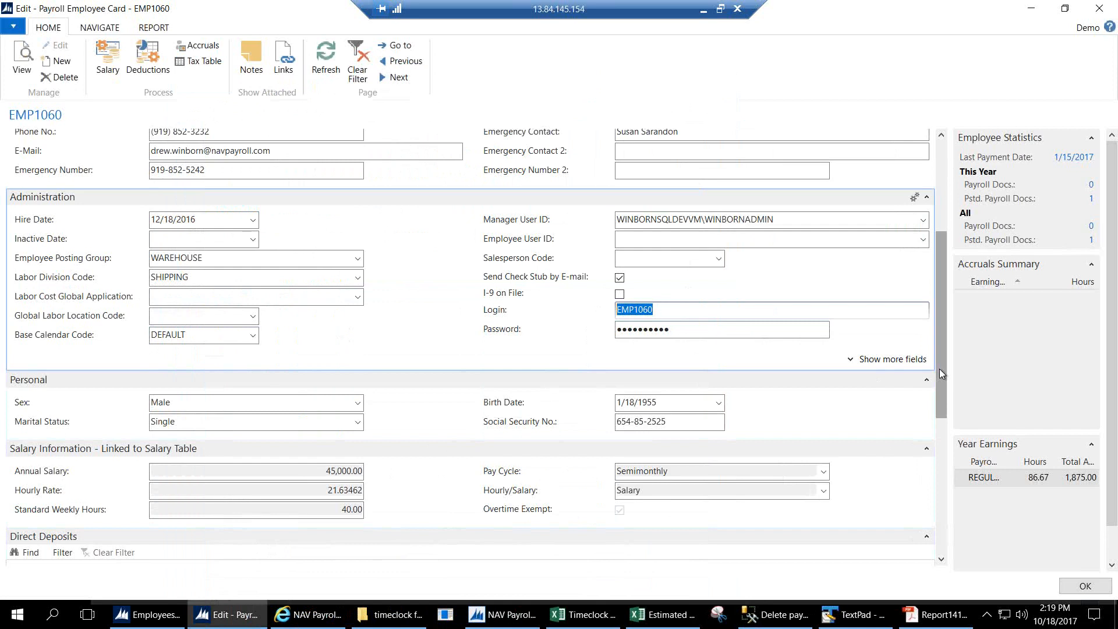
pyautogui.scroll(5, 940, 357)
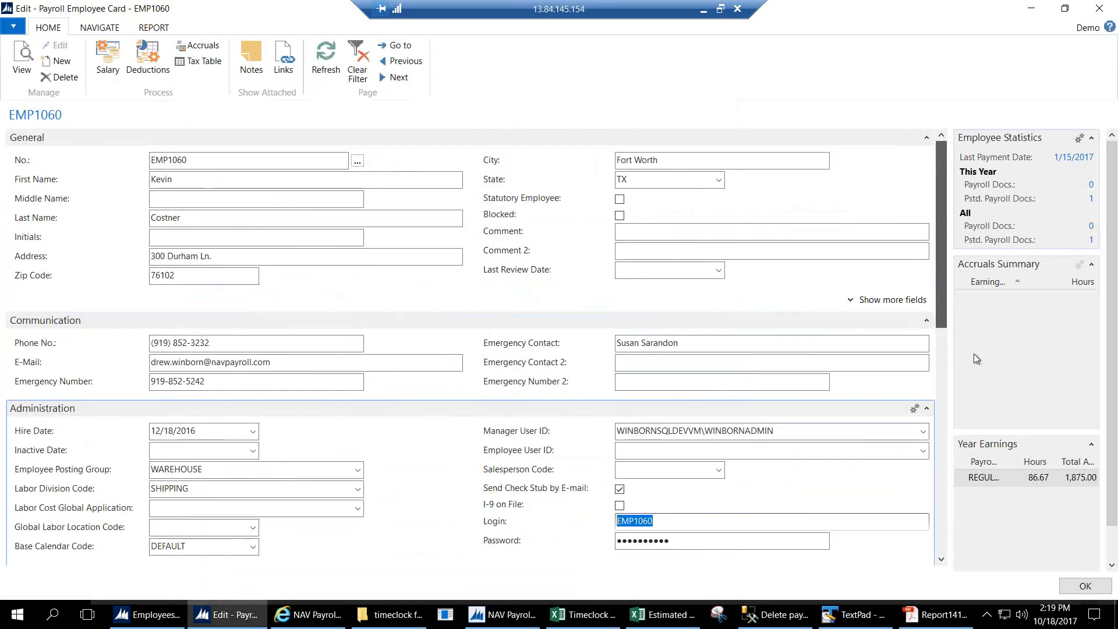
pyautogui.scroll(-8, 974, 354)
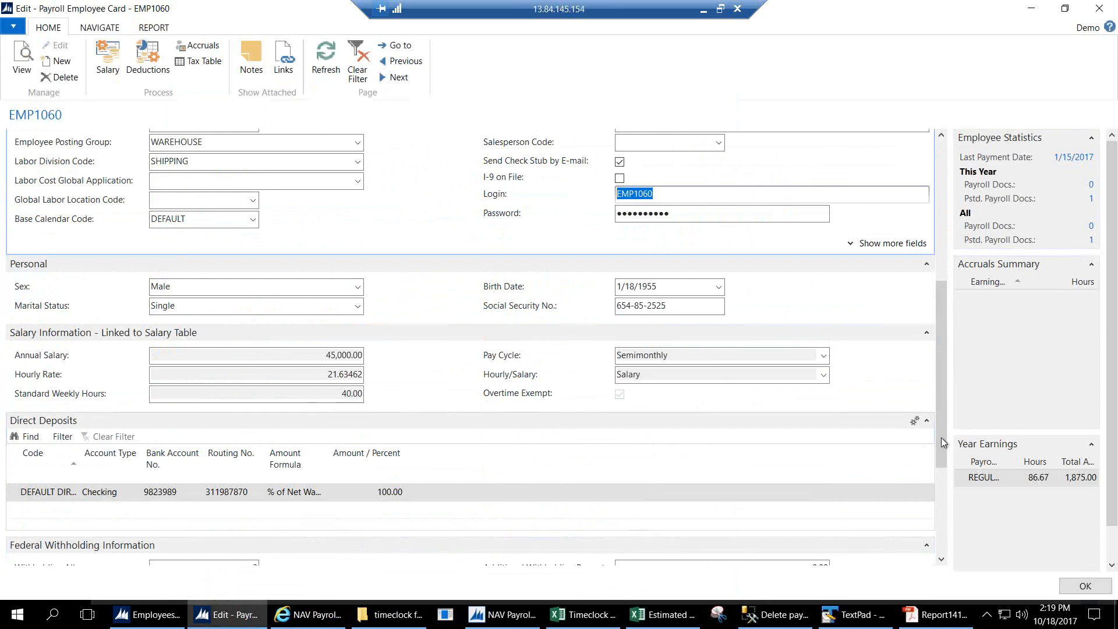
pyautogui.moveTo(938, 429); pyautogui.dragTo(933, 342)
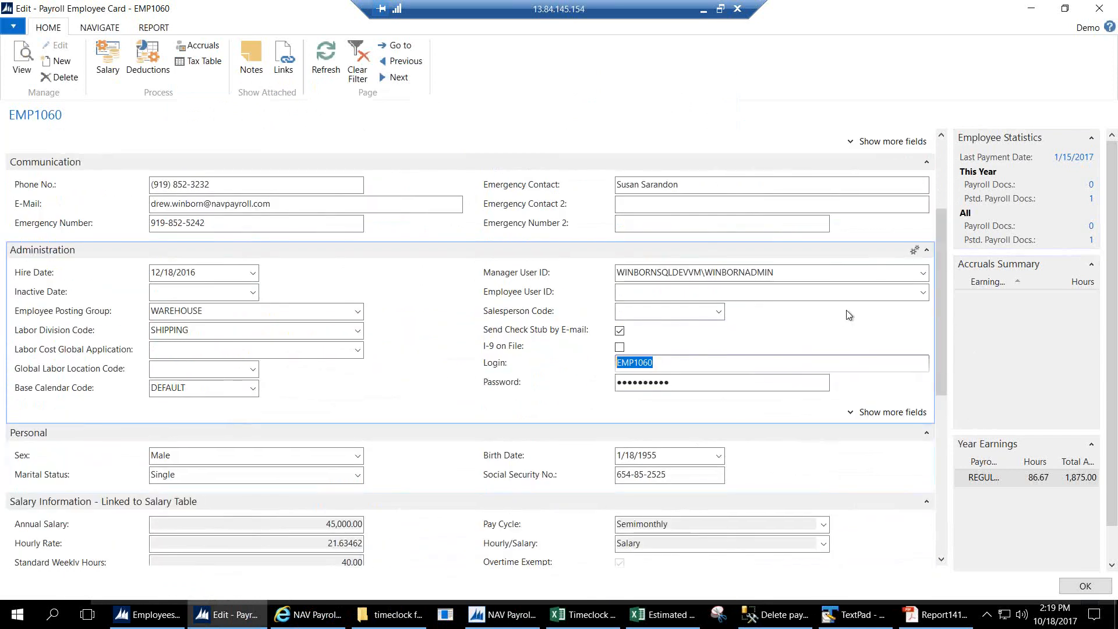
pyautogui.click(780, 274)
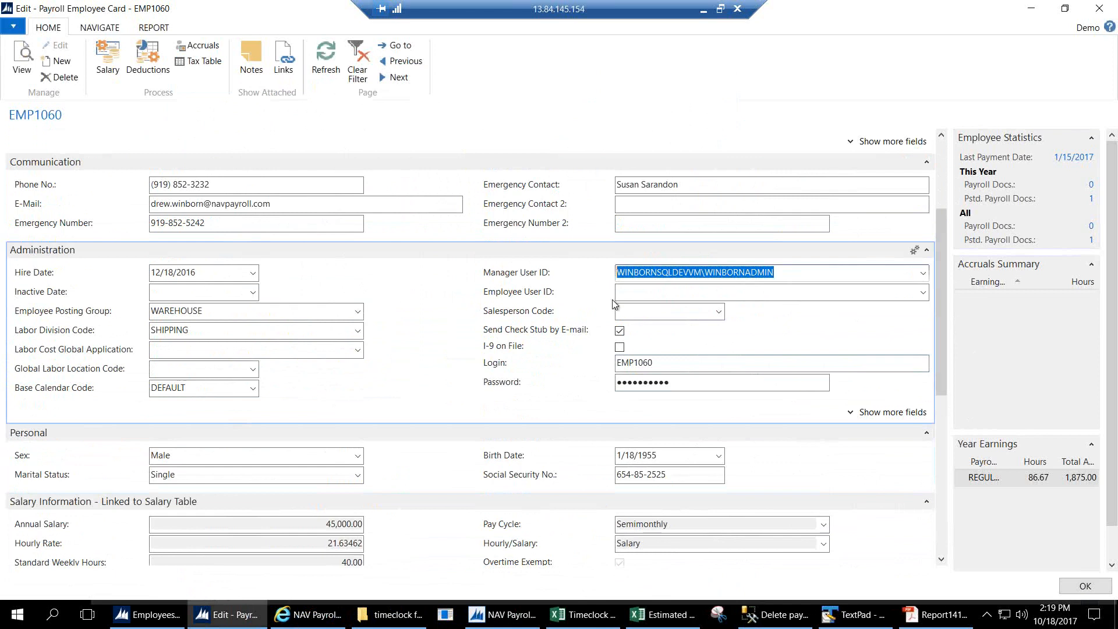
pyautogui.click(637, 293)
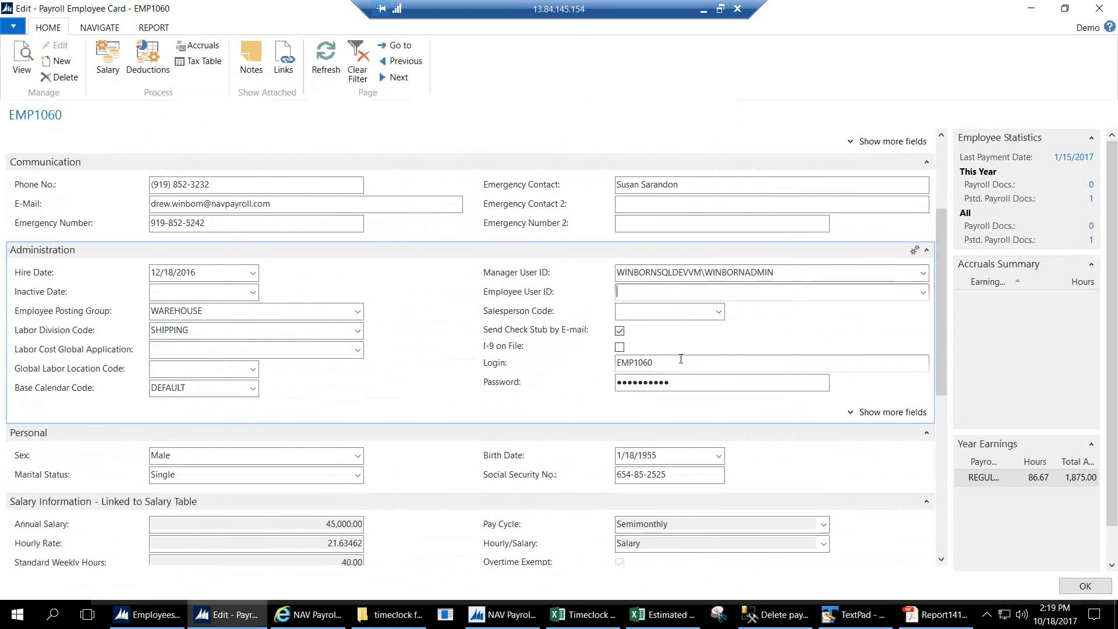
# Sign in to the NAV Payroll web portal with the employee's login and password, retrying after the failed first attempt.
pyautogui.click(308, 614)
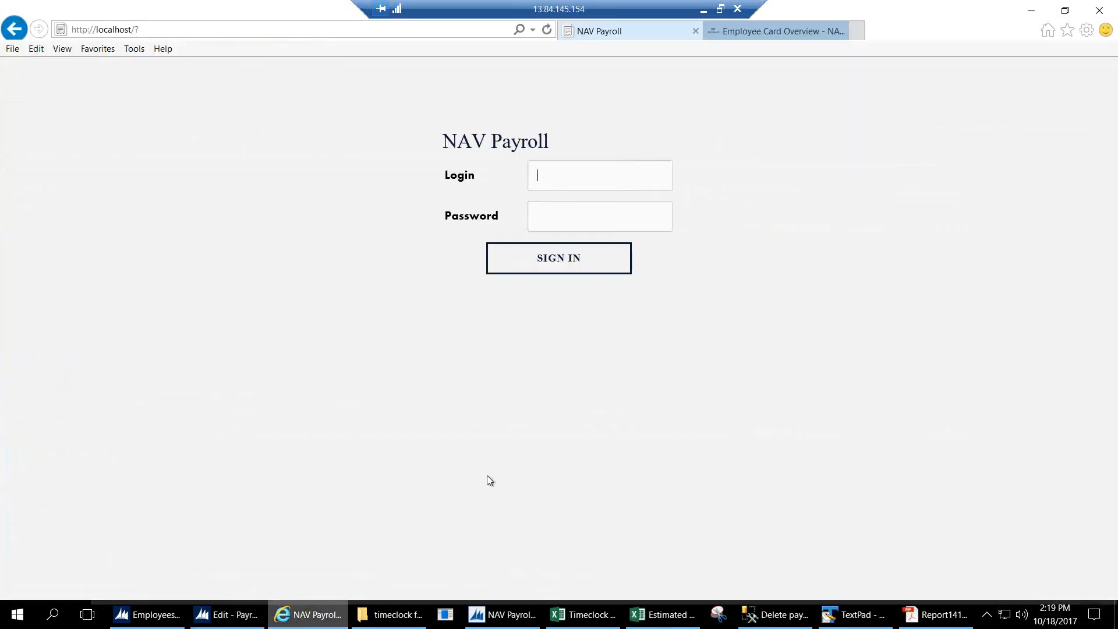
pyautogui.write('EMP1060123')
pyautogui.click(559, 263)
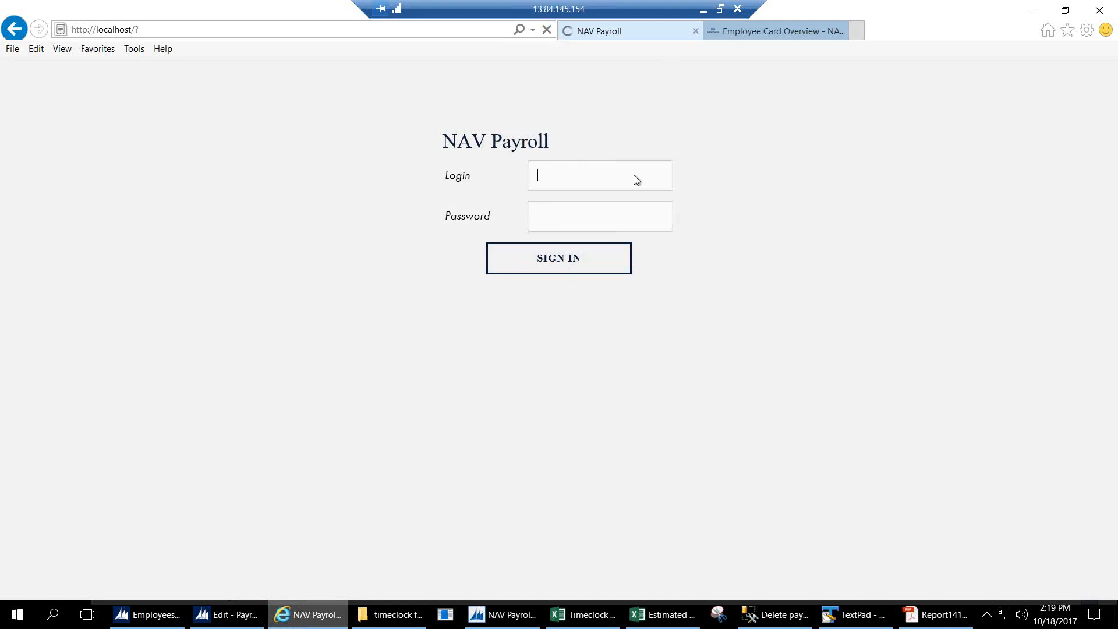
pyautogui.write('EMP1060')
pyautogui.press('Tab')
pyautogui.write('123')
pyautogui.click(580, 260)
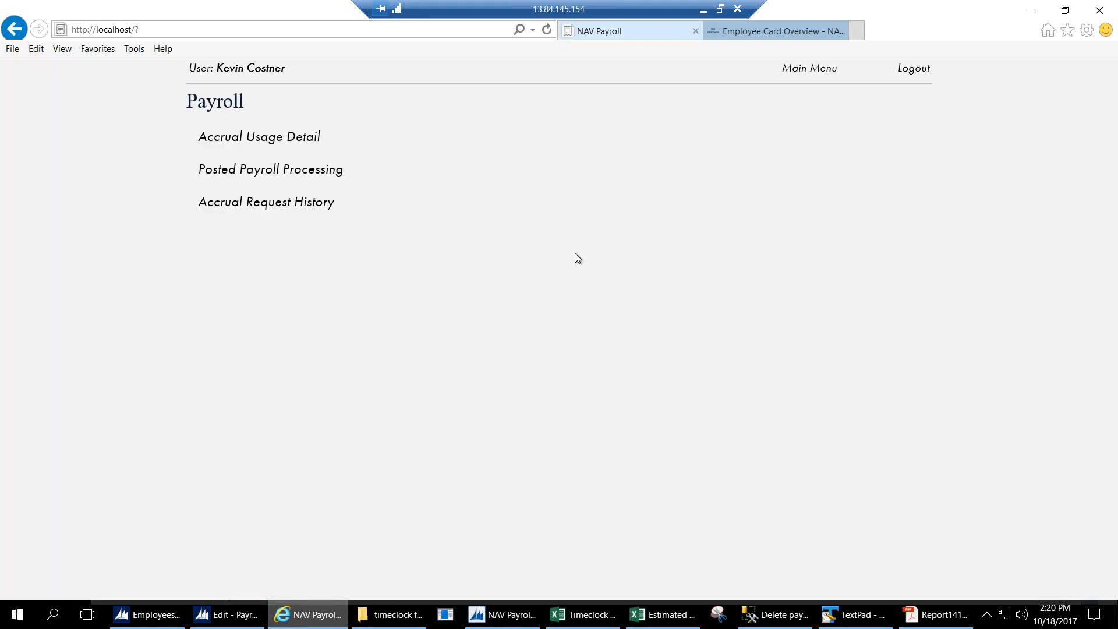
# Add an accrual usage line for 4 hours of VACATION PAY on 02/10/17, then return to the main menu.
pyautogui.click(295, 150)
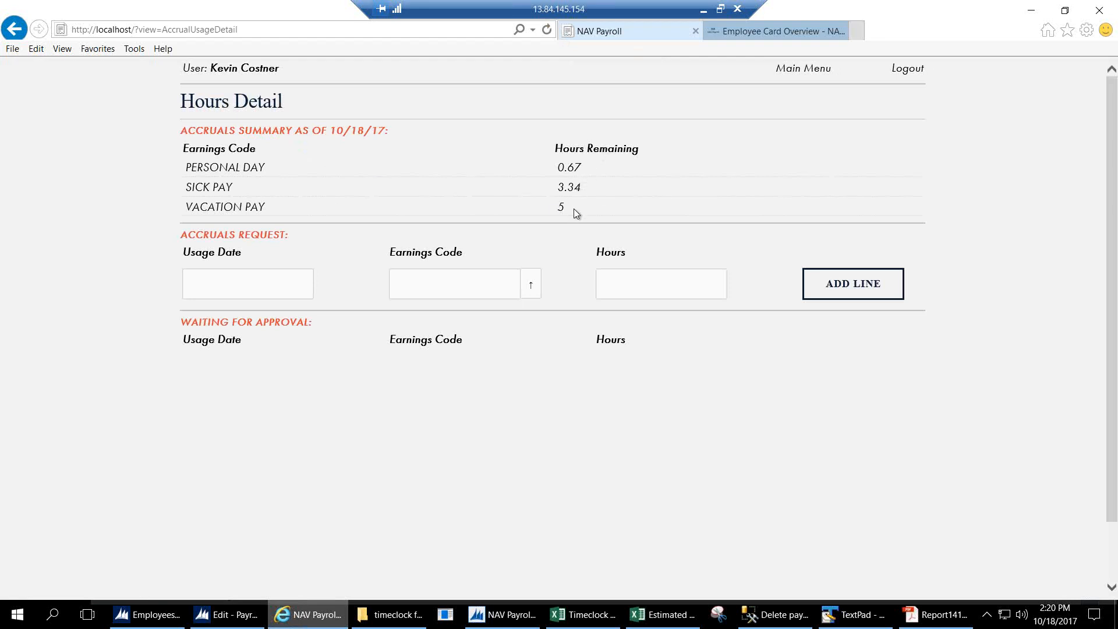
pyautogui.click(285, 285)
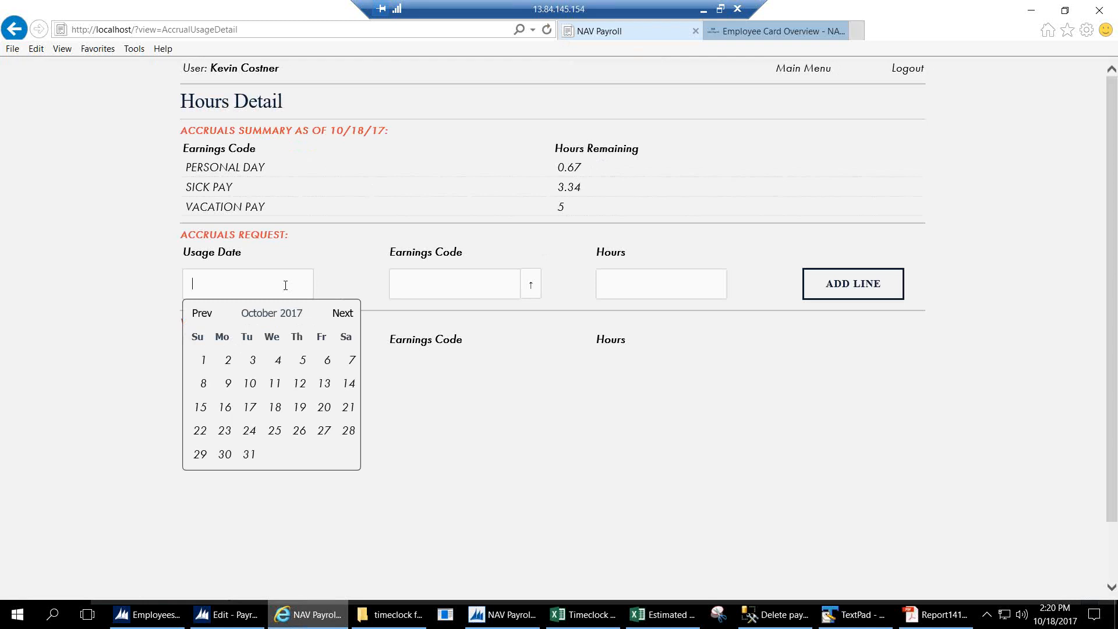
pyautogui.write('02/10/17')
pyautogui.press('Tab')
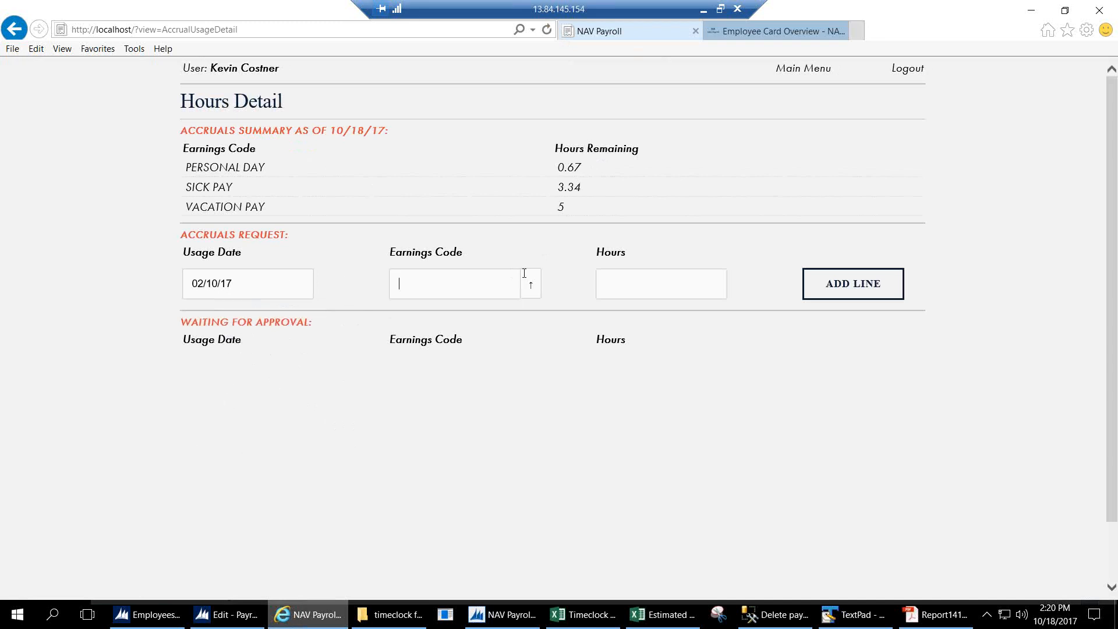
pyautogui.click(532, 282)
pyautogui.click(439, 373)
pyautogui.click(635, 284)
pyautogui.write('4')
pyautogui.click(864, 291)
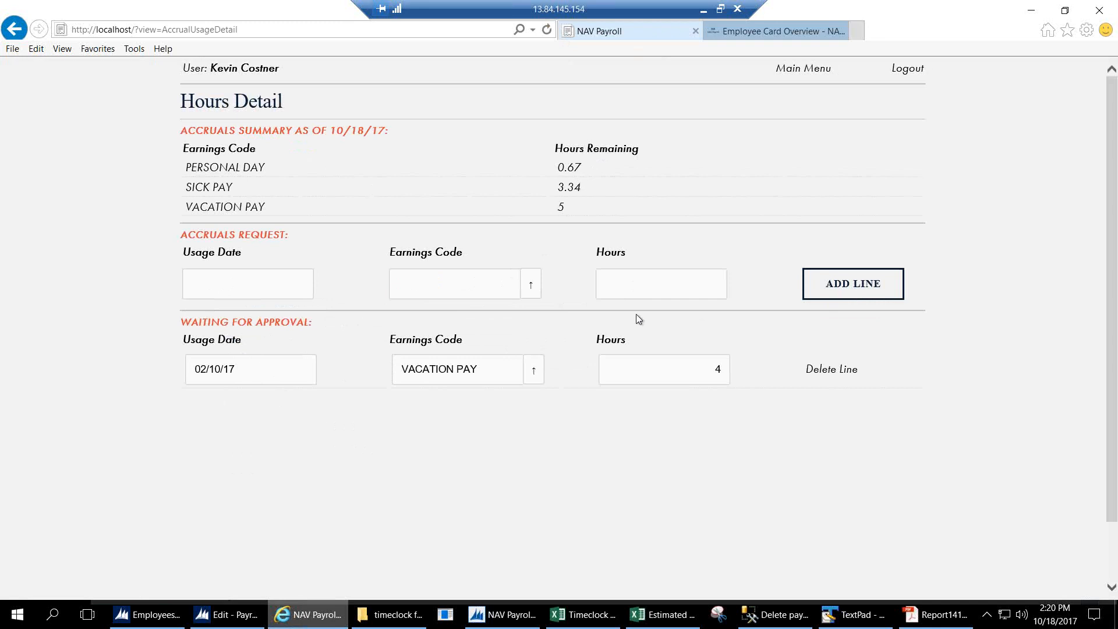
pyautogui.click(811, 75)
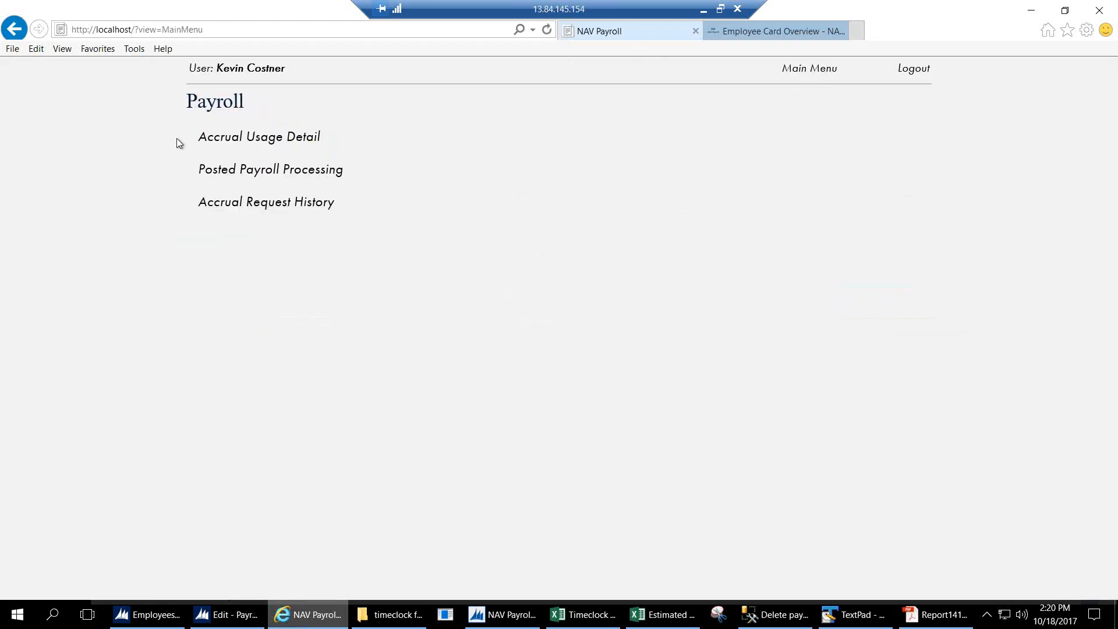
# Email the January 1st Period 2017 pay stub and check the accrual history (5 vacation, 3.34 sick, 0.67 personal hours).
pyautogui.click(302, 172)
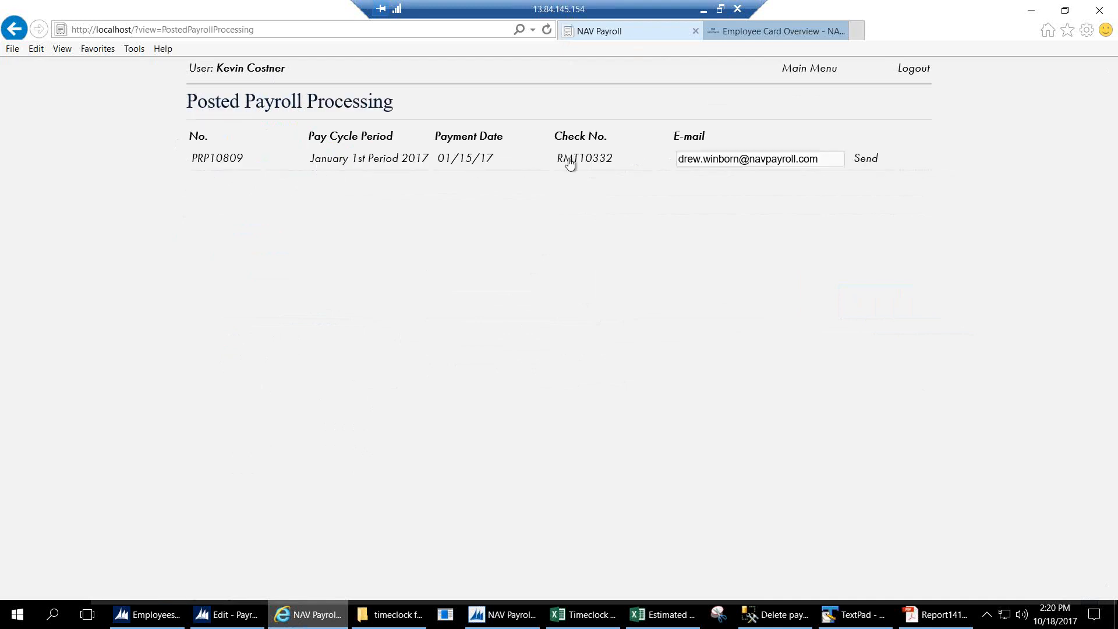
pyautogui.click(866, 160)
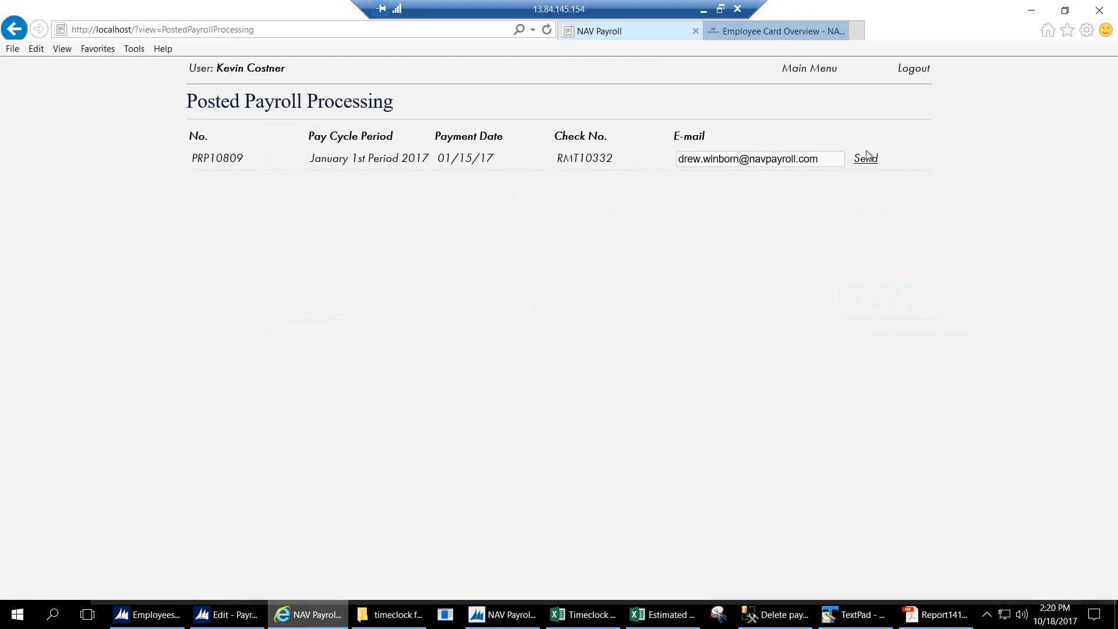
pyautogui.click(818, 71)
pyautogui.click(329, 207)
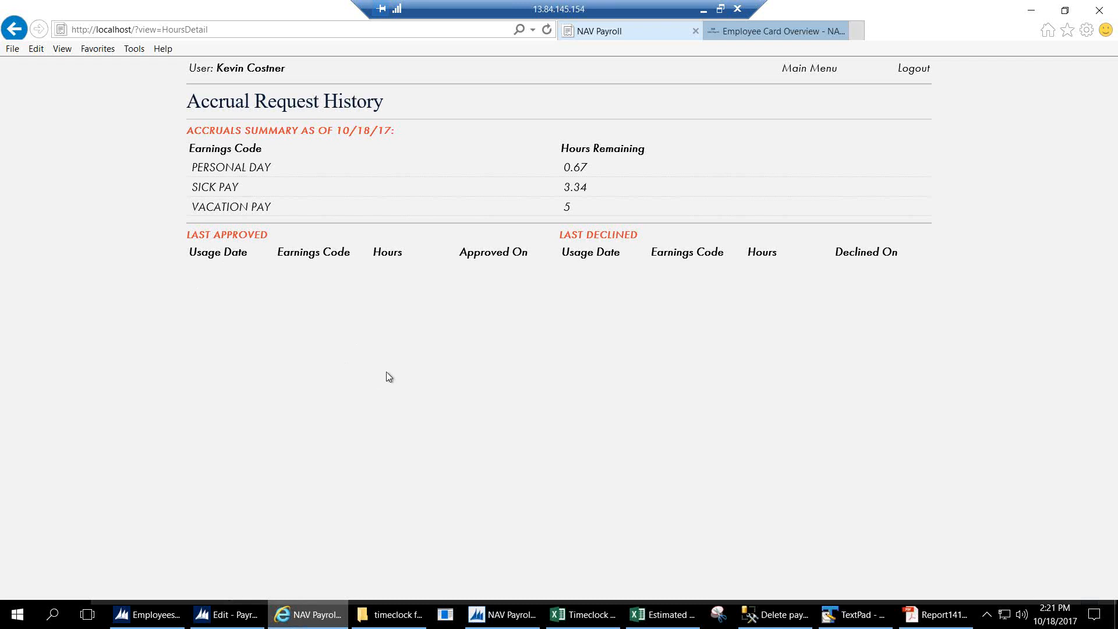
pyautogui.click(802, 70)
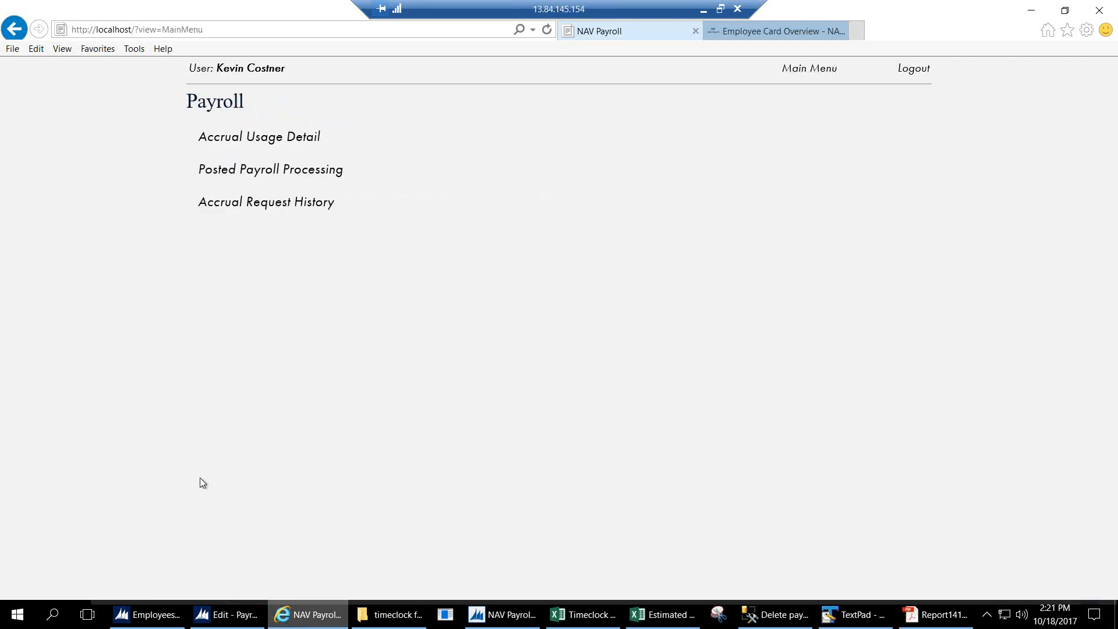
# Close the employee card and return to the NAV client window.
pyautogui.click(220, 615)
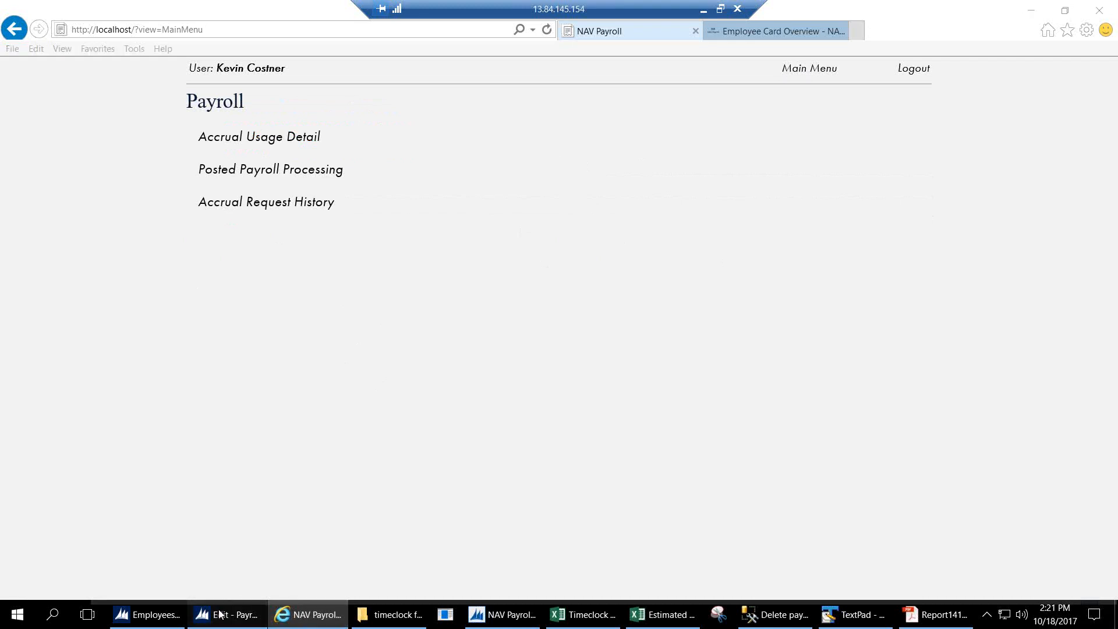
pyautogui.click(1085, 586)
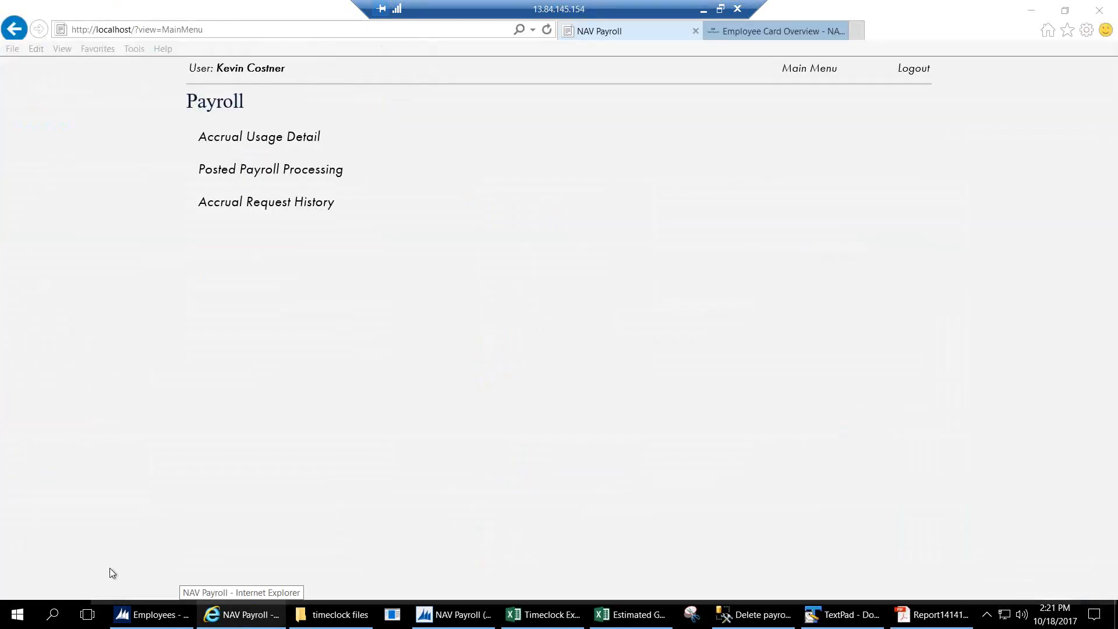
pyautogui.click(138, 623)
# In Hours Accrual Approval, check the 4-hour VACATION PAY request's details, then select and approve it.
pyautogui.click(68, 304)
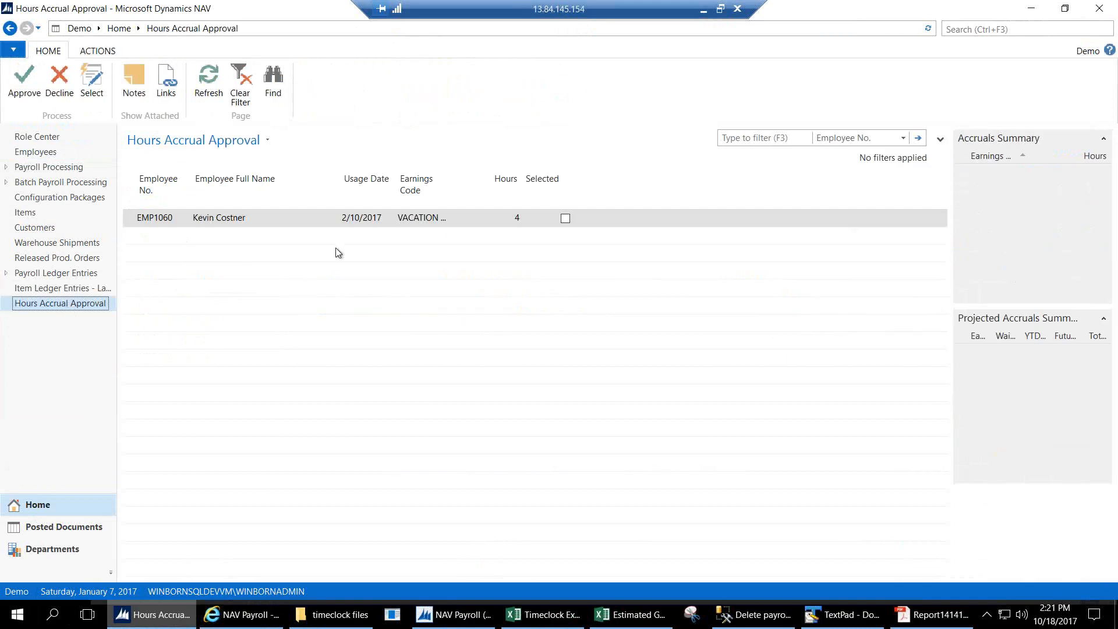
pyautogui.click(356, 227)
pyautogui.click(413, 226)
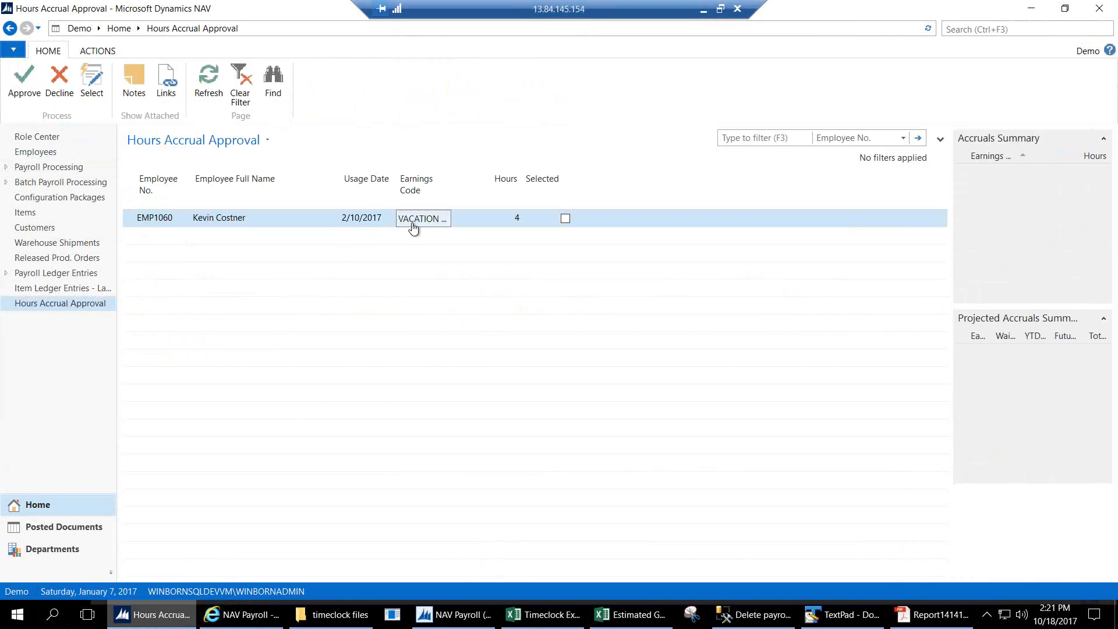
pyautogui.click(490, 222)
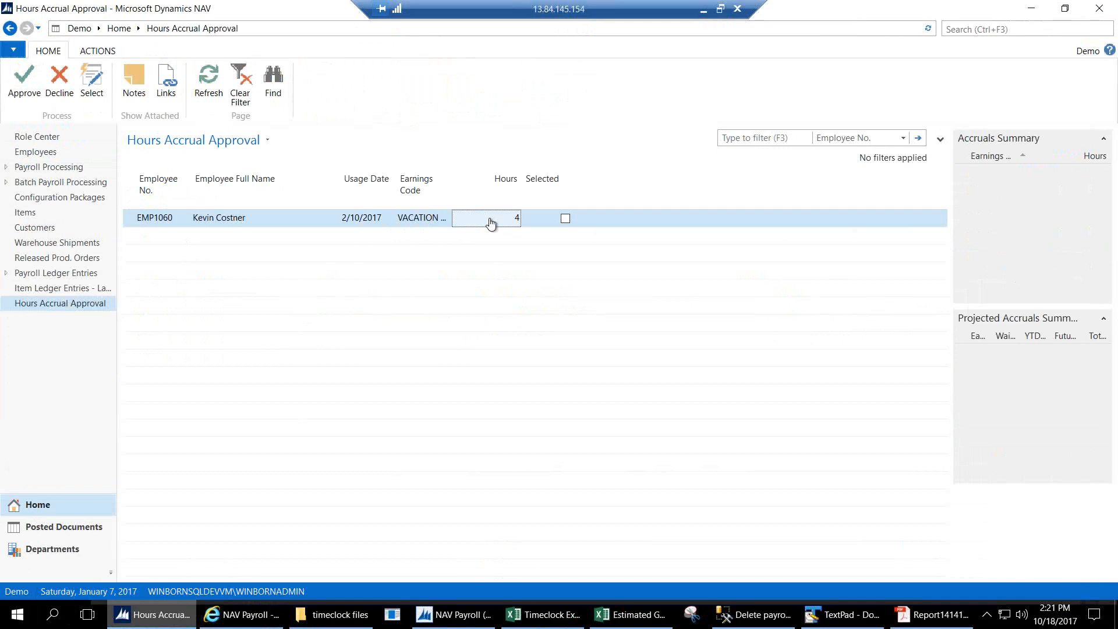
pyautogui.click(152, 220)
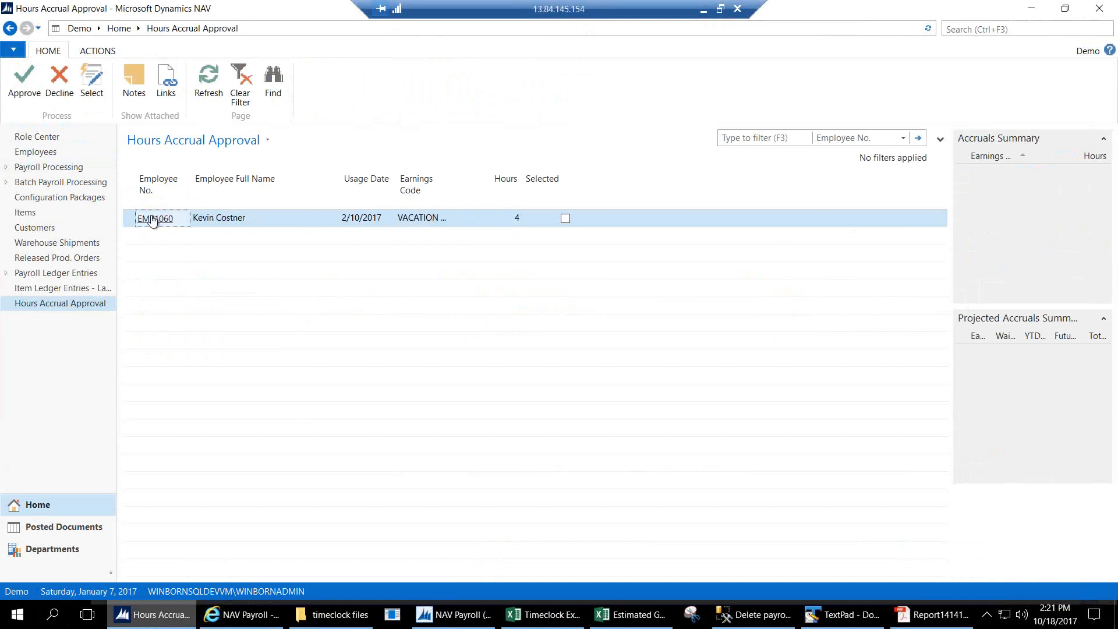
pyautogui.click(92, 91)
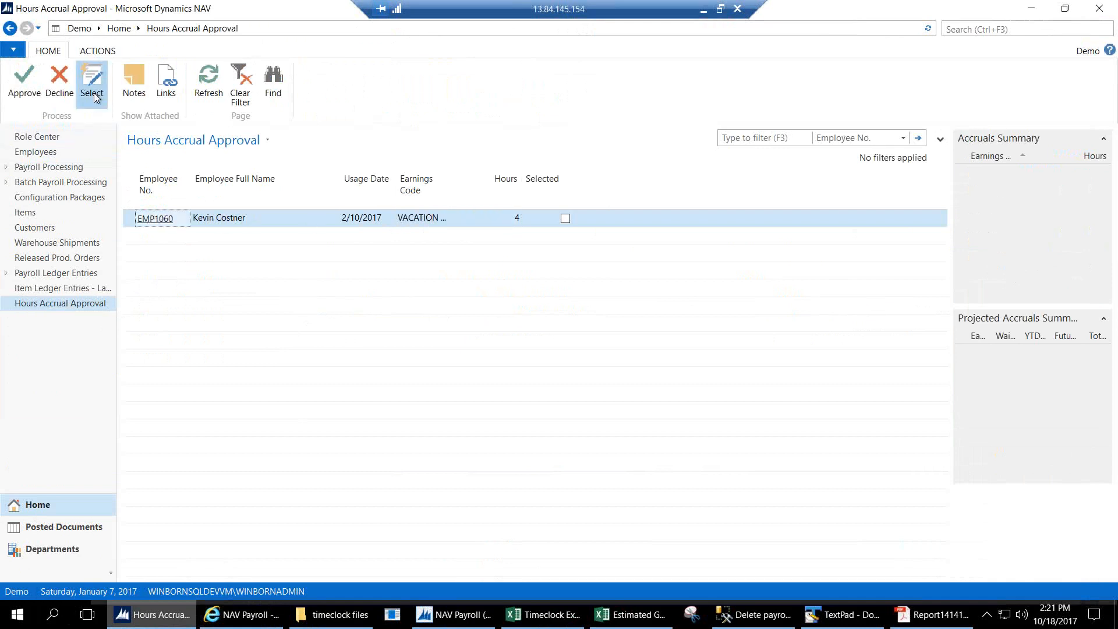
pyautogui.click(25, 98)
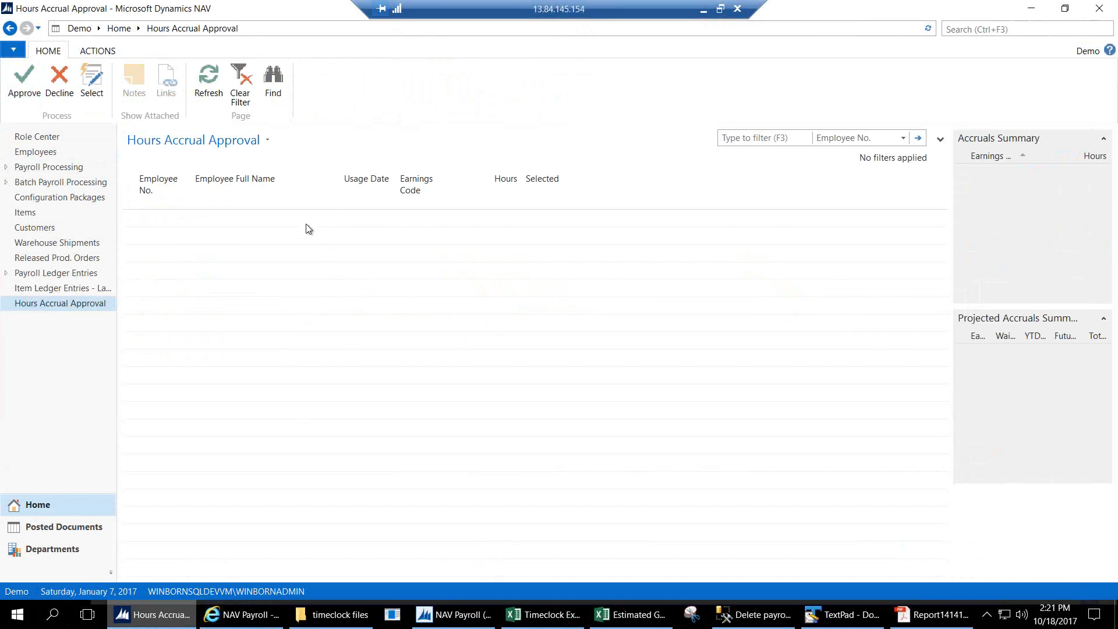
# Go through Employees, Departments and NAV Payroll Setup to Employee TimeClock Cross-Ref.
pyautogui.click(32, 152)
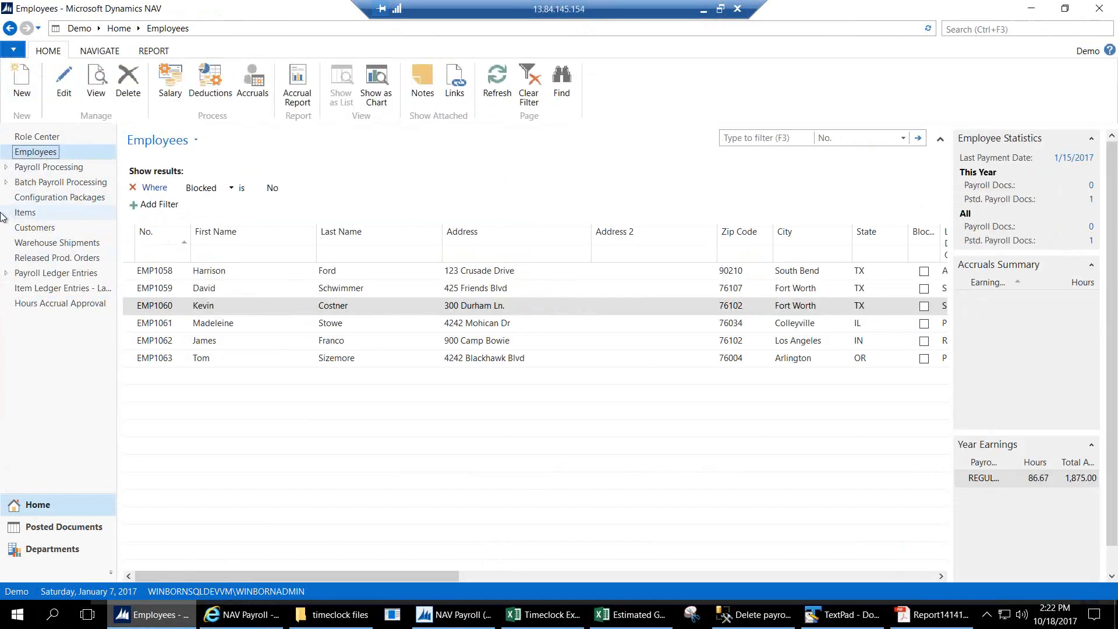
pyautogui.click(58, 553)
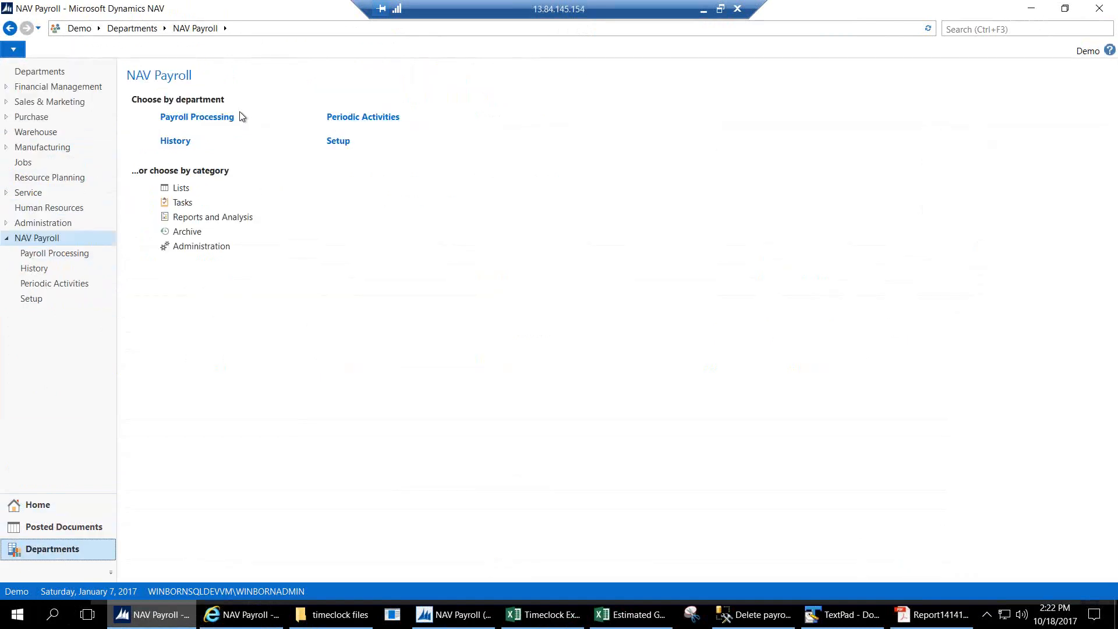
pyautogui.click(344, 141)
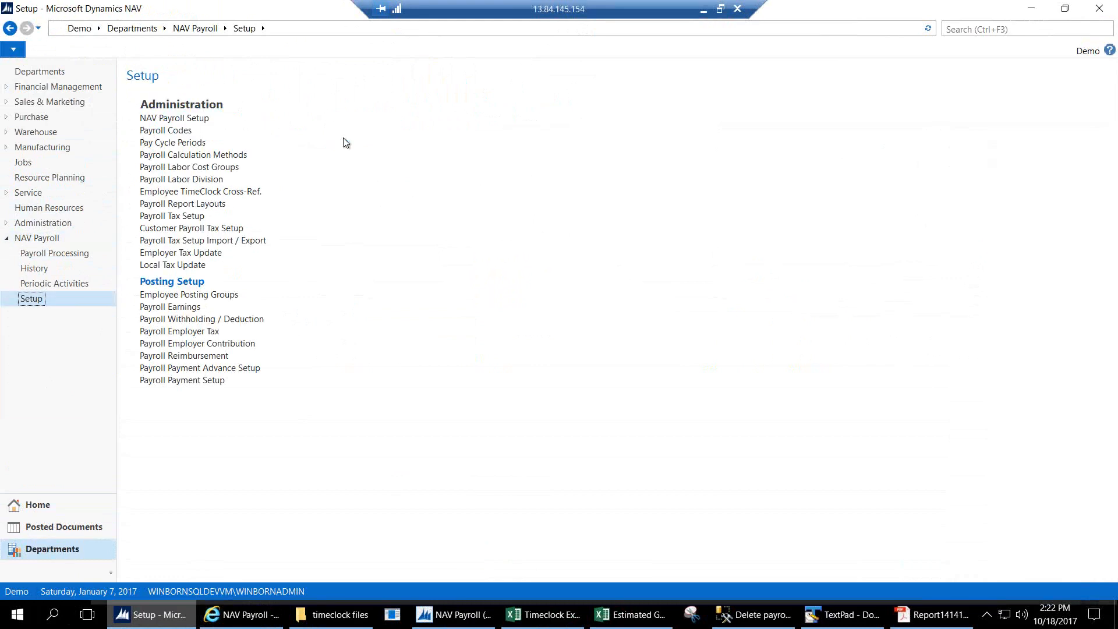
pyautogui.click(253, 198)
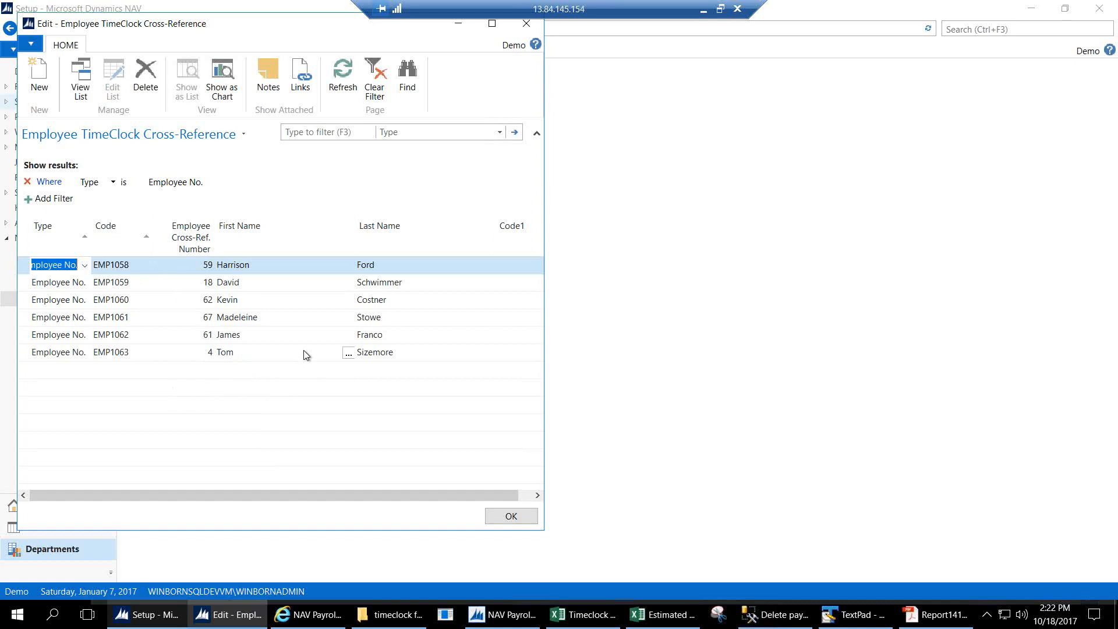
# Filter the cross-references to Type Earnings Code, sort by Code1, then switch to the Excel timeclock CSV.
pyautogui.click(217, 184)
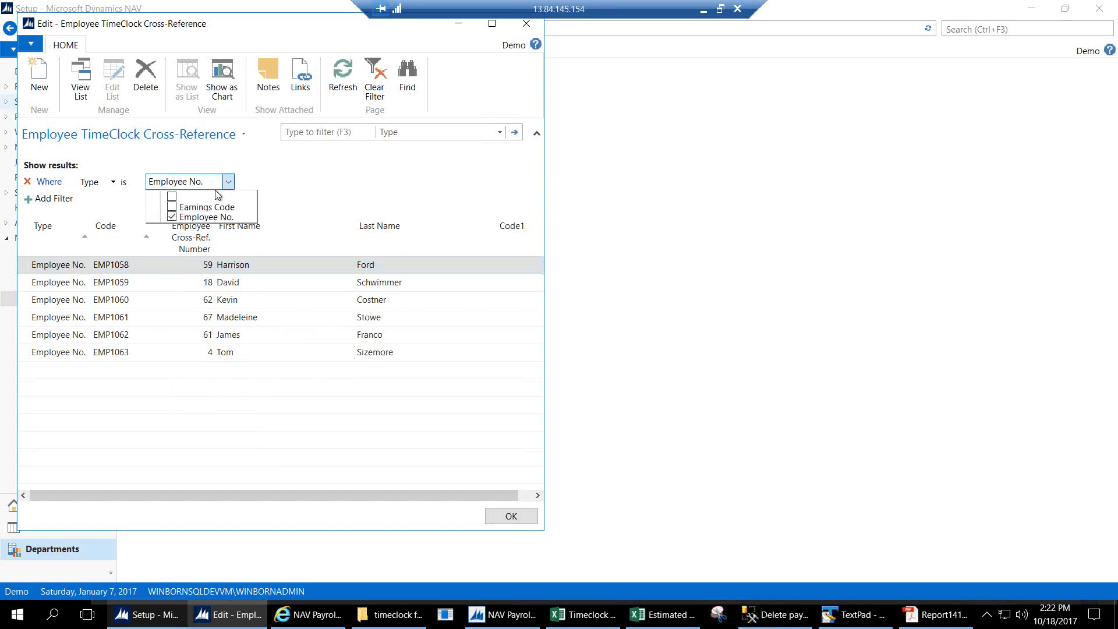
pyautogui.click(173, 207)
pyautogui.click(173, 217)
pyautogui.click(329, 206)
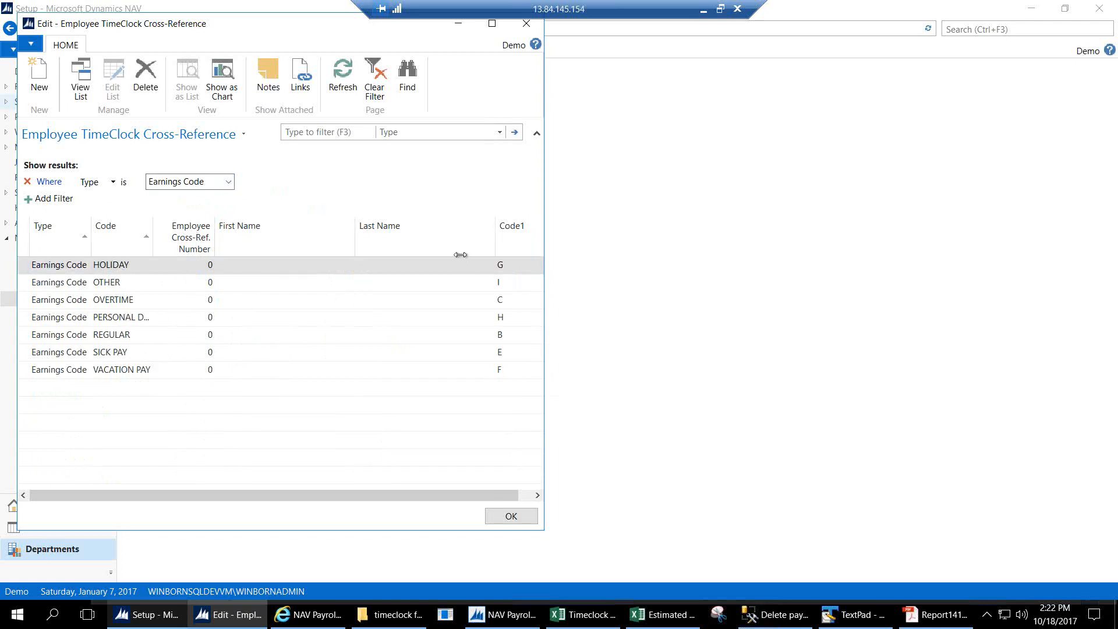
pyautogui.click(509, 240)
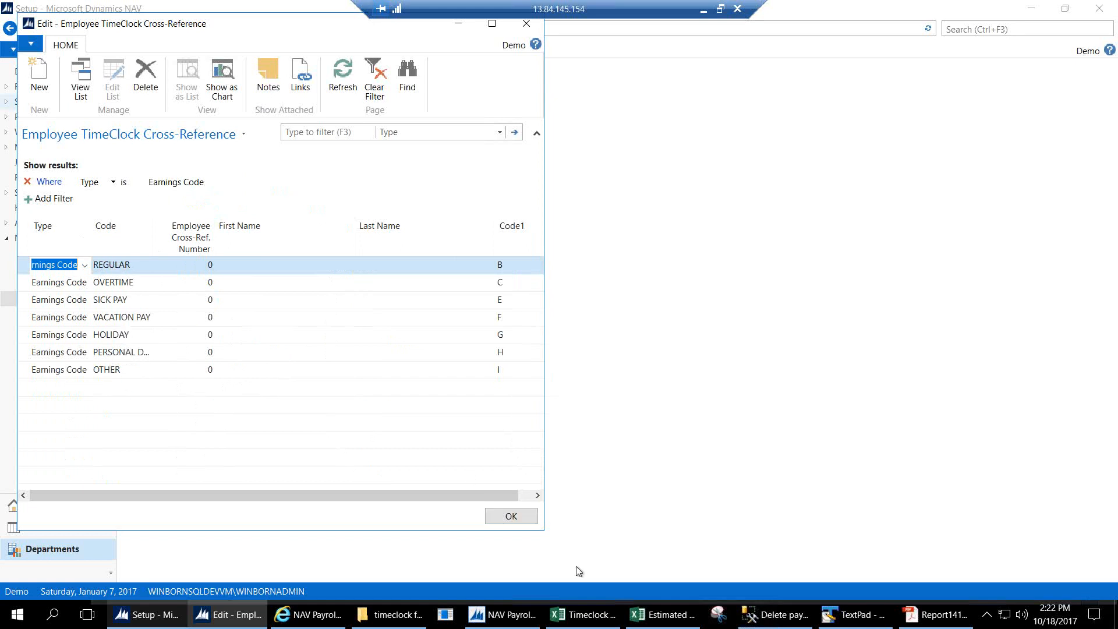
pyautogui.click(584, 615)
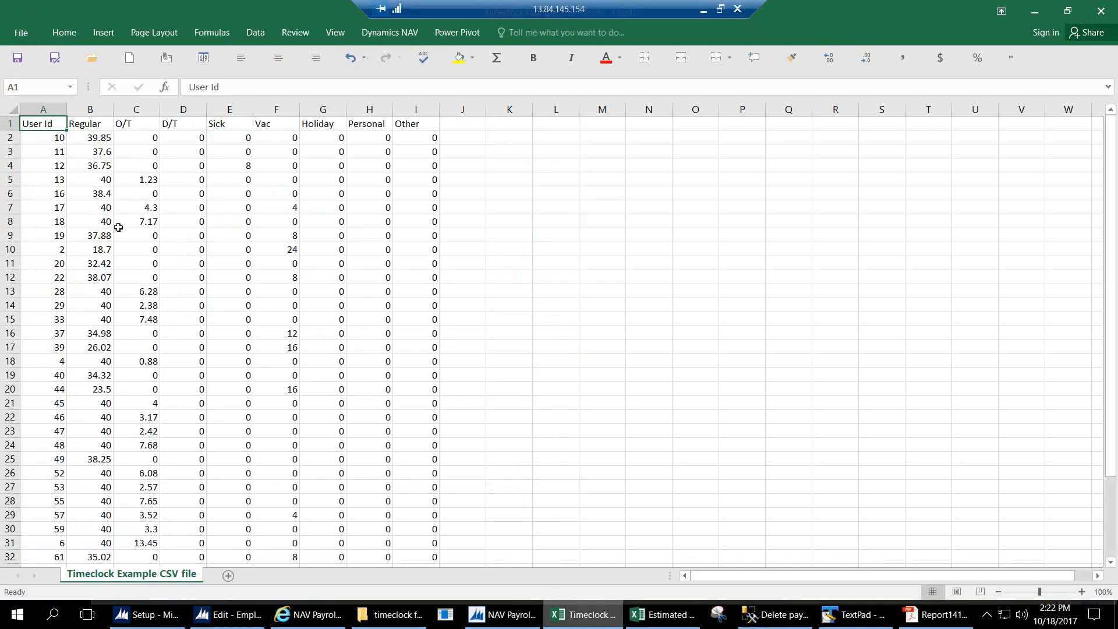
# Select the Timeclock CSV header row A1:J1 (User Id to Other), then minimize Excel.
pyautogui.moveTo(47, 123); pyautogui.dragTo(409, 125)
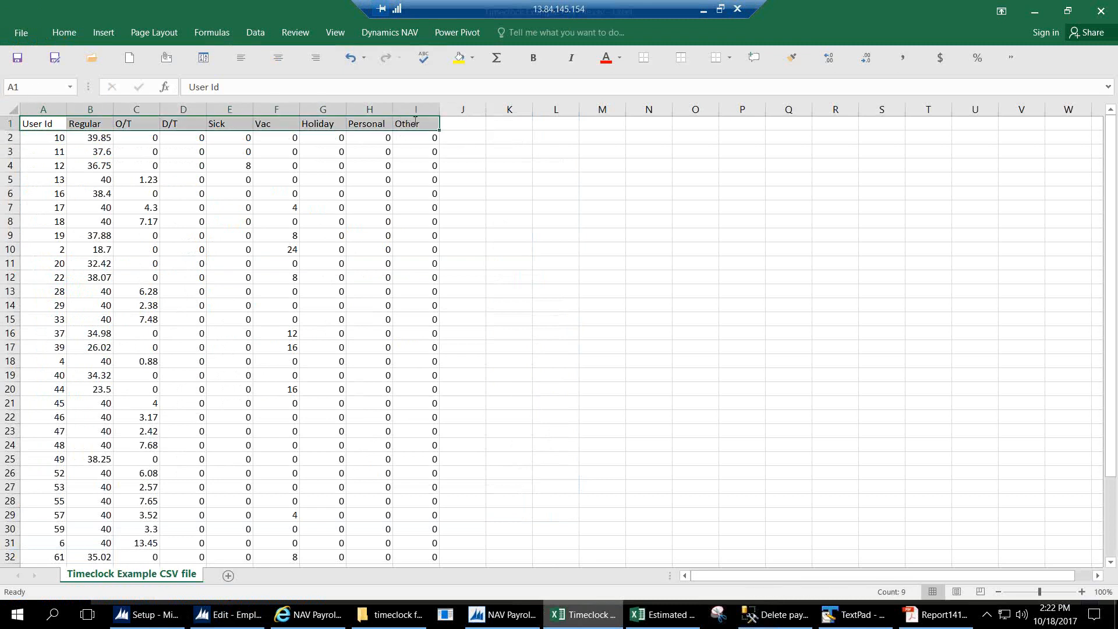
pyautogui.click(1035, 12)
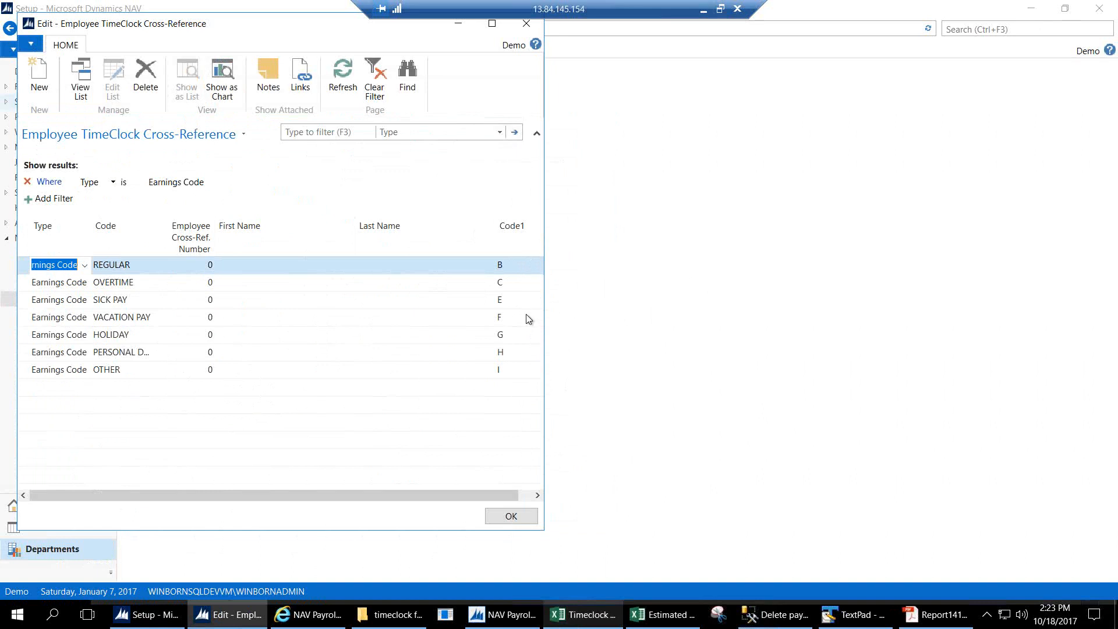
# Close the cross-reference list and start the hours detail import from NAV Payroll periodic activities.
pyautogui.click(511, 516)
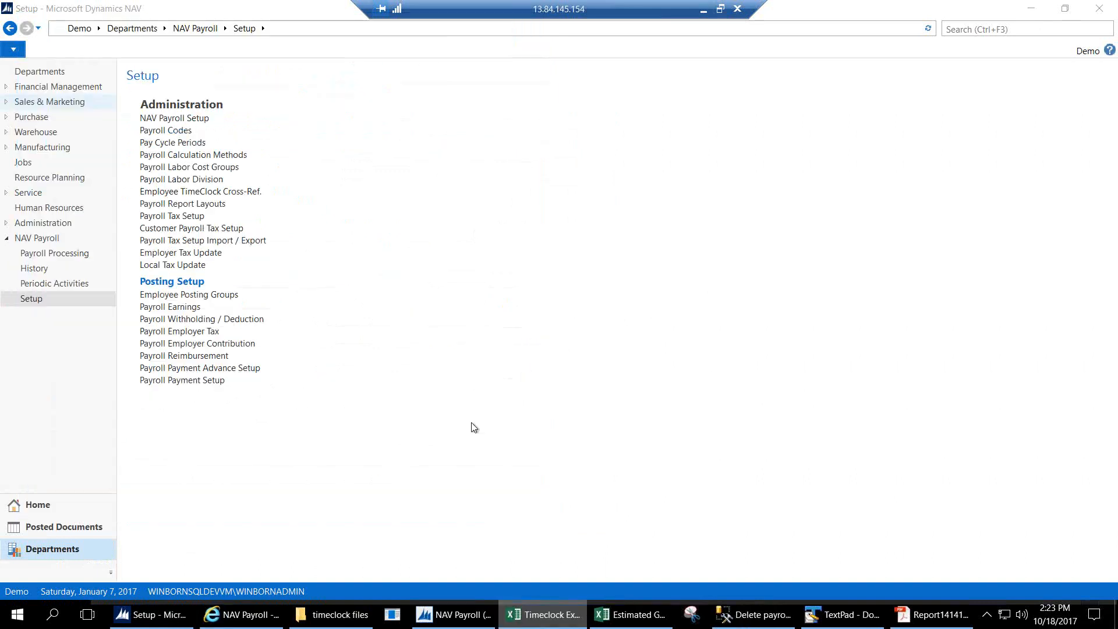
pyautogui.click(200, 28)
pyautogui.click(347, 115)
pyautogui.click(190, 124)
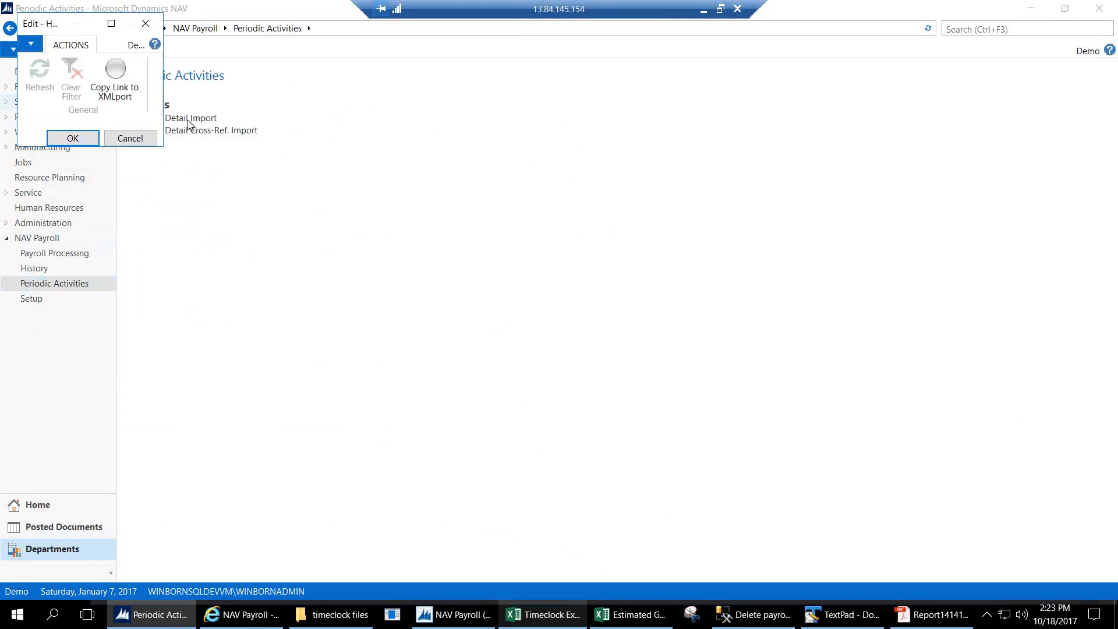
pyautogui.click(86, 139)
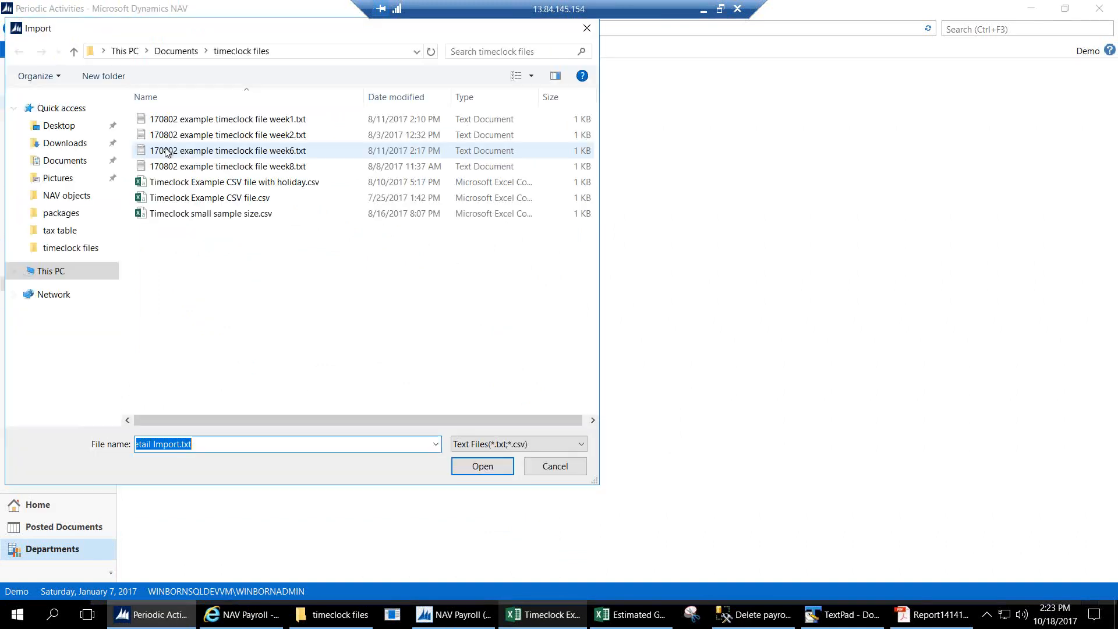
# Preview '170802 example timeclock file week6.txt' in Notepad, then import it, bringing in 10 records.
pyautogui.rightClick(241, 152)
pyautogui.click(276, 181)
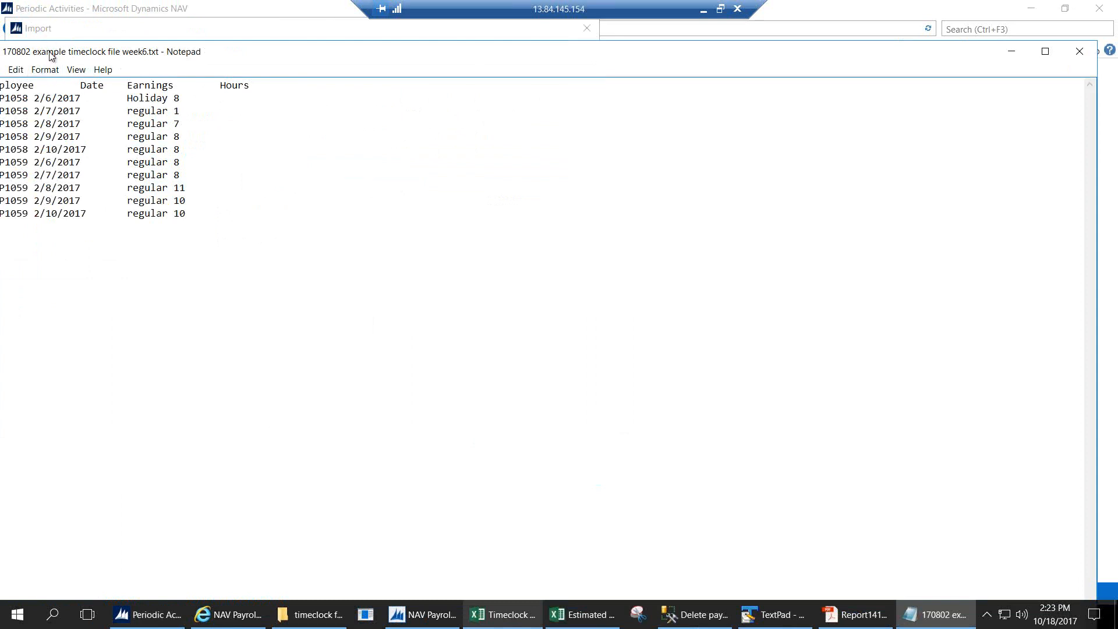
pyautogui.moveTo(50, 52); pyautogui.dragTo(106, 58)
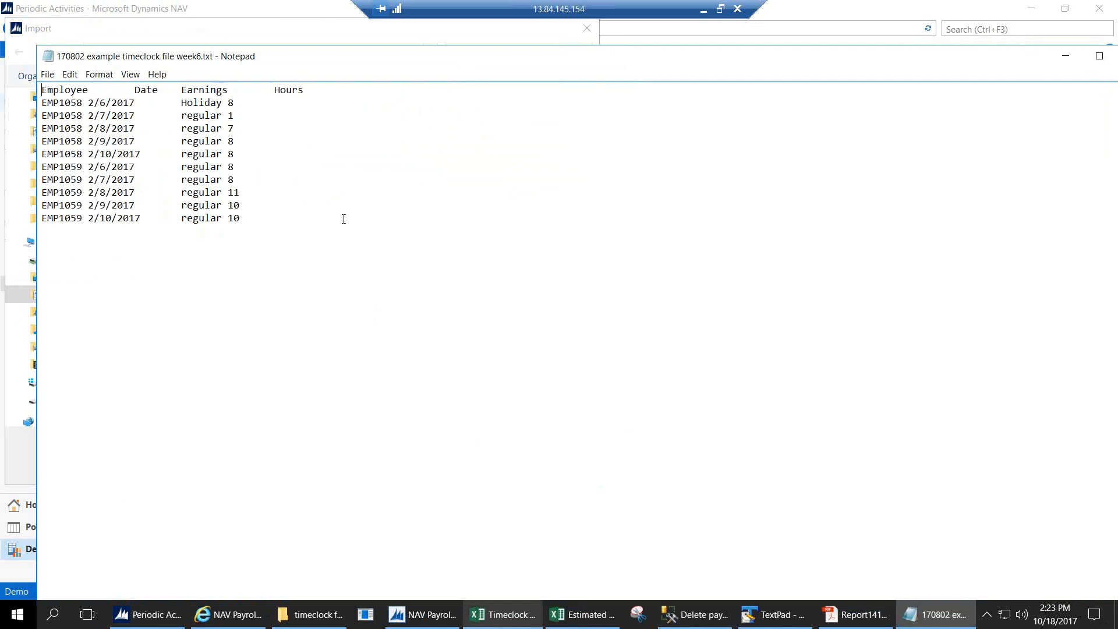
pyautogui.moveTo(902, 59)
pyautogui.mouseDown()
pyautogui.moveTo(762, 61)
pyautogui.moveTo(892, 58)
pyautogui.mouseUp()
pyautogui.click(985, 59)
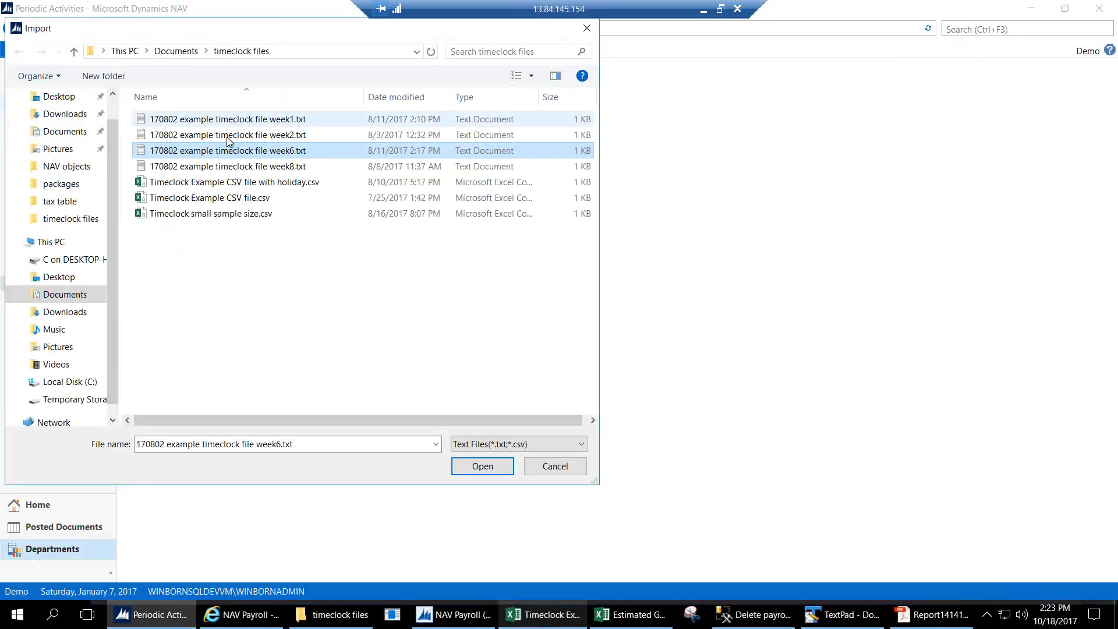
pyautogui.doubleClick(230, 149)
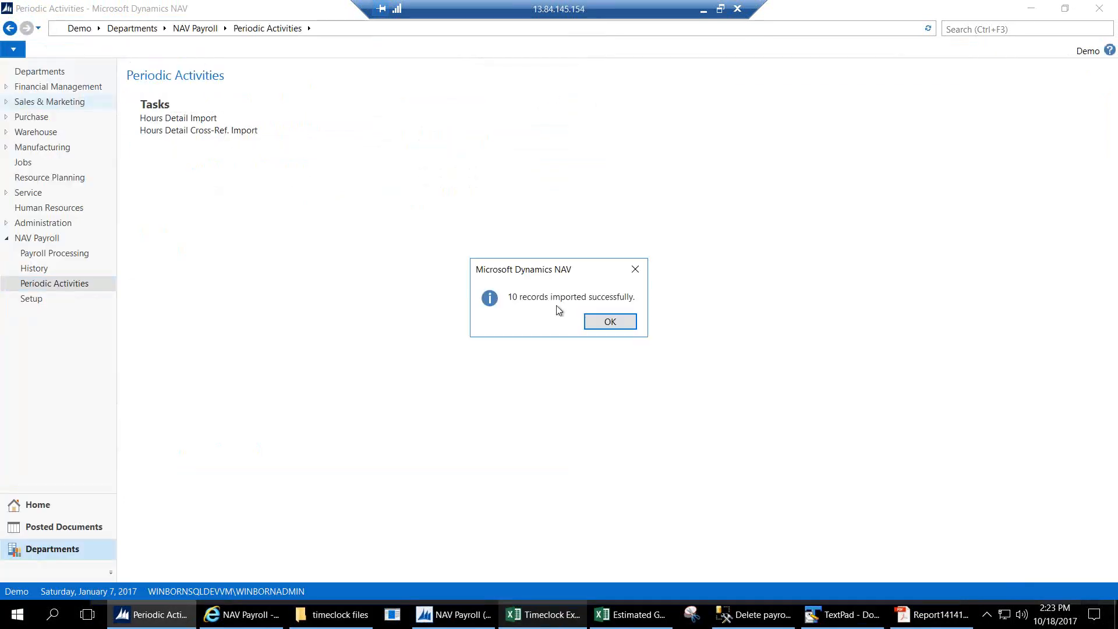
pyautogui.click(610, 322)
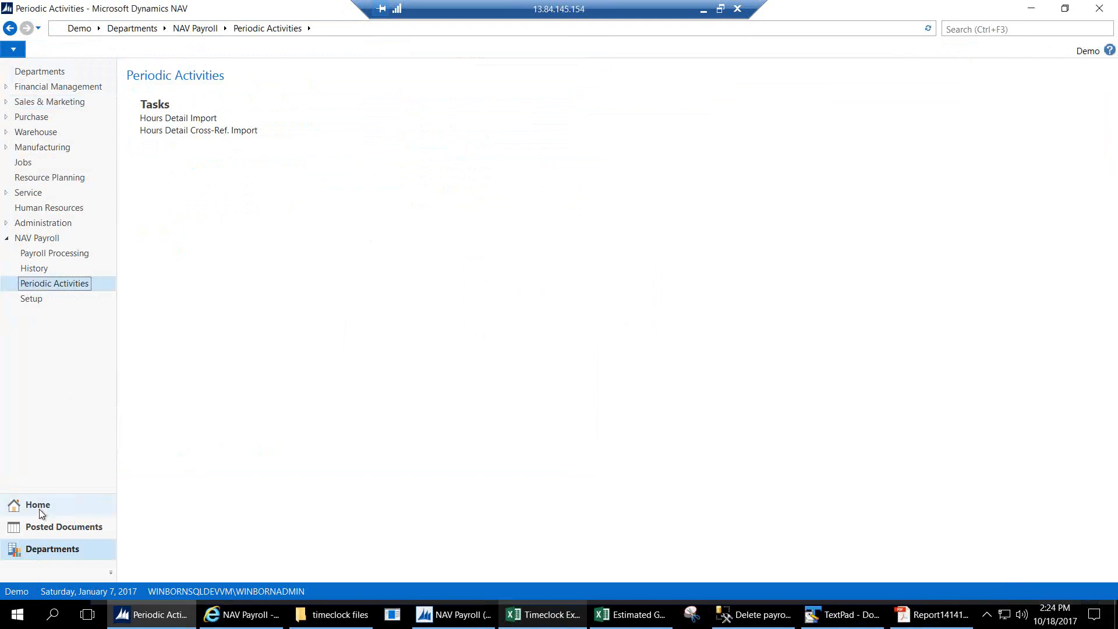
# Open Manual Hours Details via NAV Payroll > Payroll Processing.
pyautogui.click(203, 33)
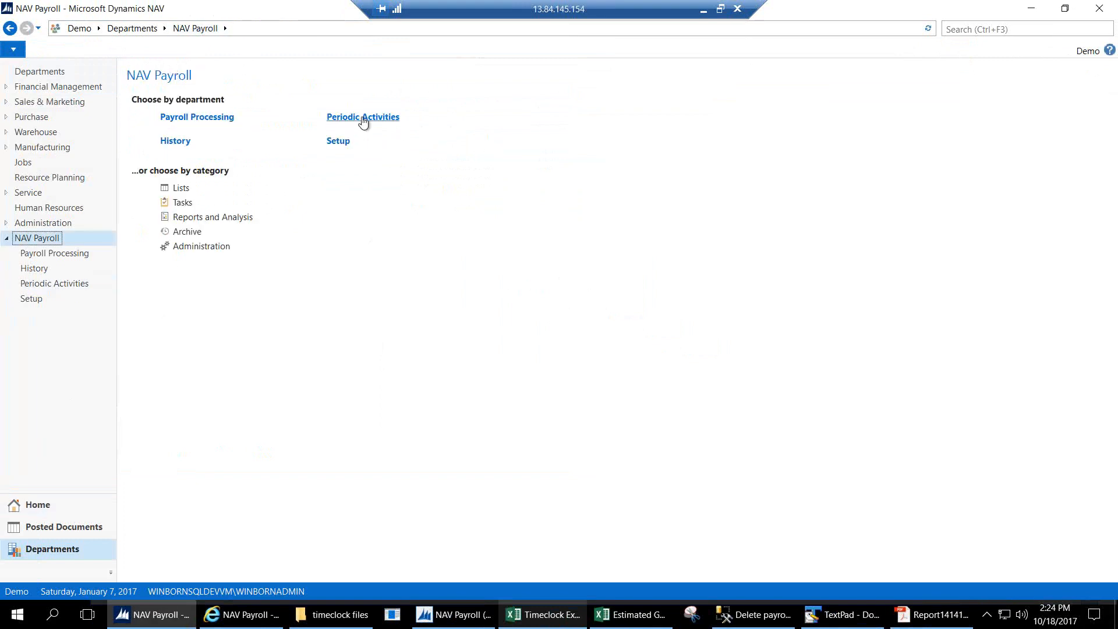
pyautogui.click(207, 118)
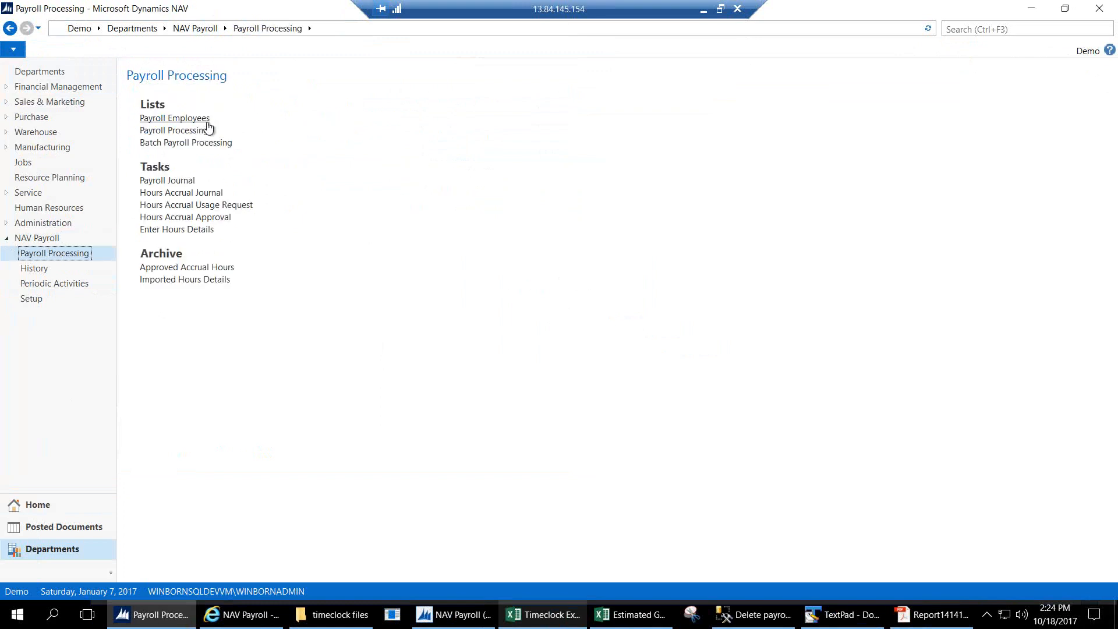
pyautogui.click(204, 231)
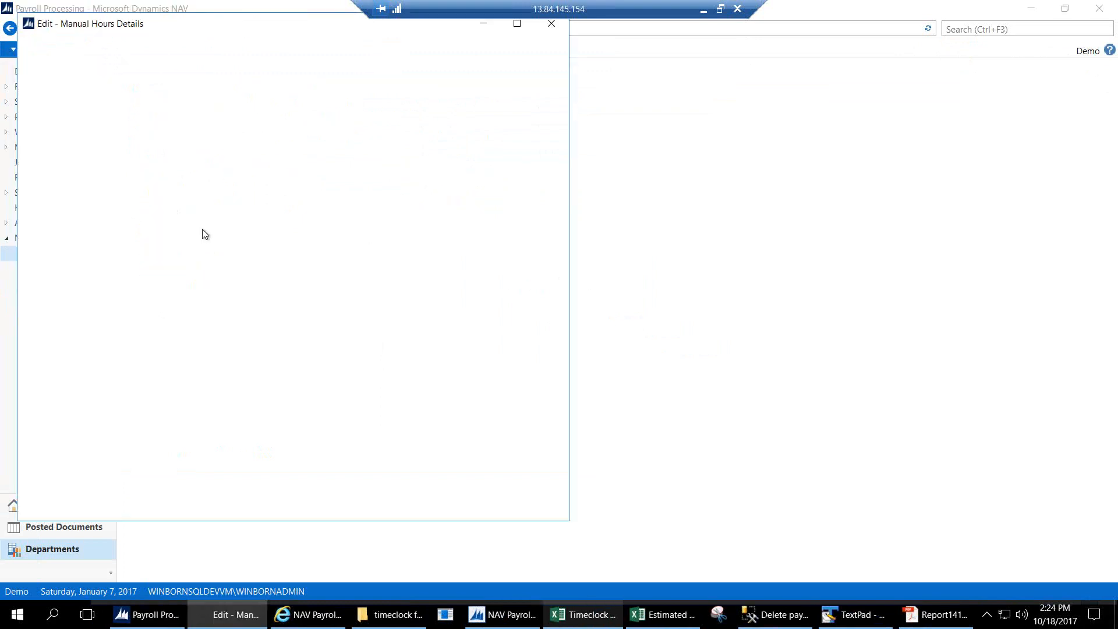
# Enter a trial line for the first employee, date 0201, earnings code REGULAR, then delete it.
pyautogui.click(91, 173)
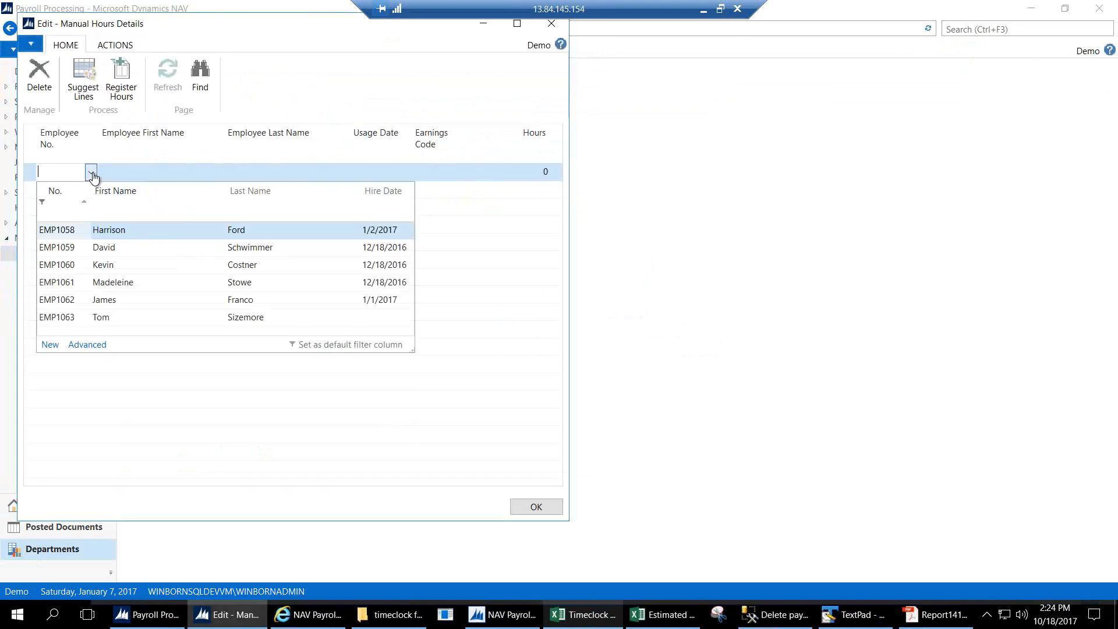
pyautogui.click(69, 220)
pyautogui.press('Tab')
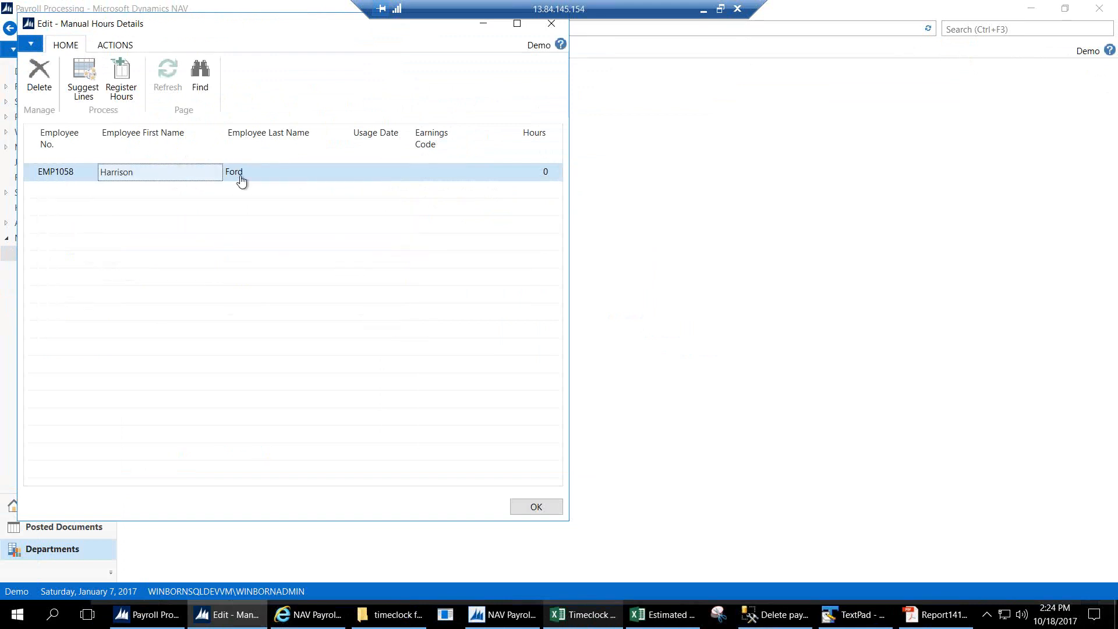
pyautogui.click(375, 171)
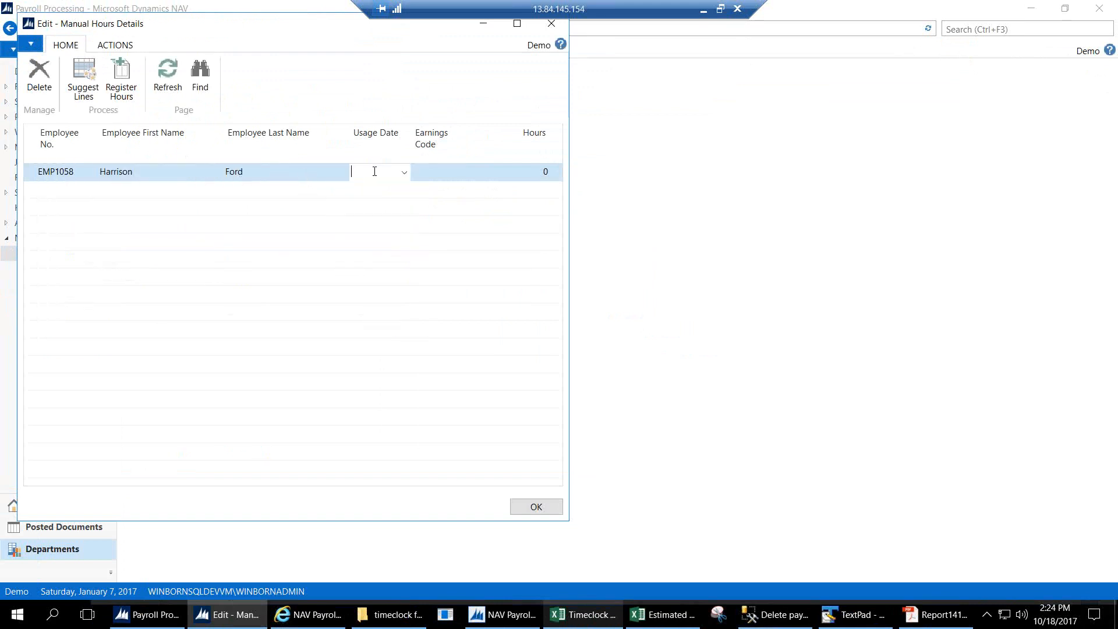
pyautogui.write('02')
pyautogui.write('01')
pyautogui.press('Tab')
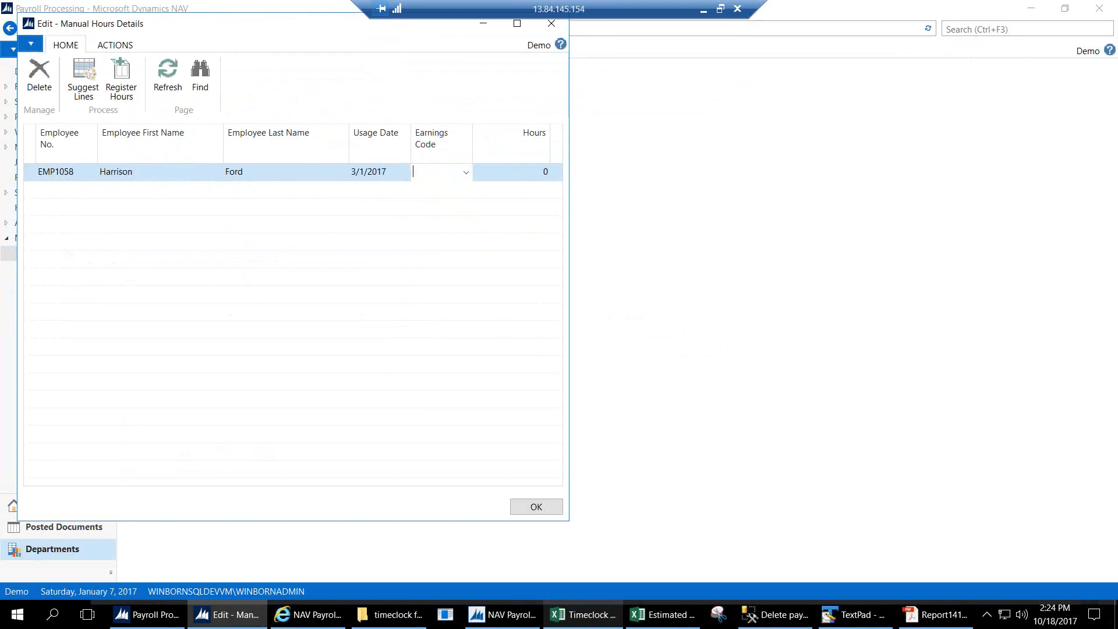
pyautogui.write('re')
pyautogui.press('Tab')
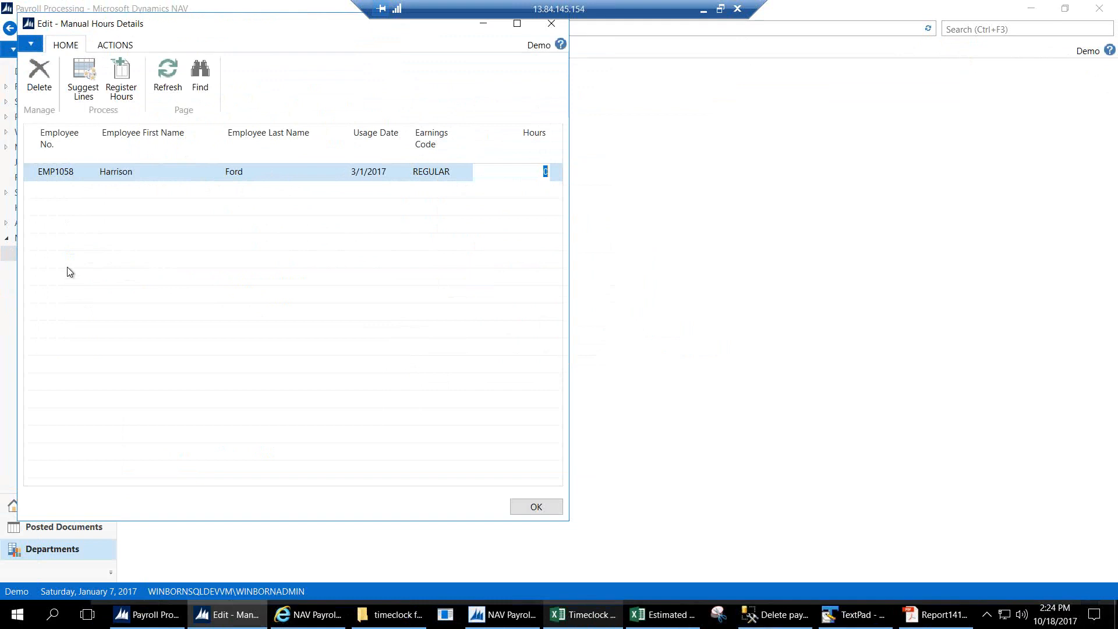
pyautogui.click(45, 92)
pyautogui.click(290, 290)
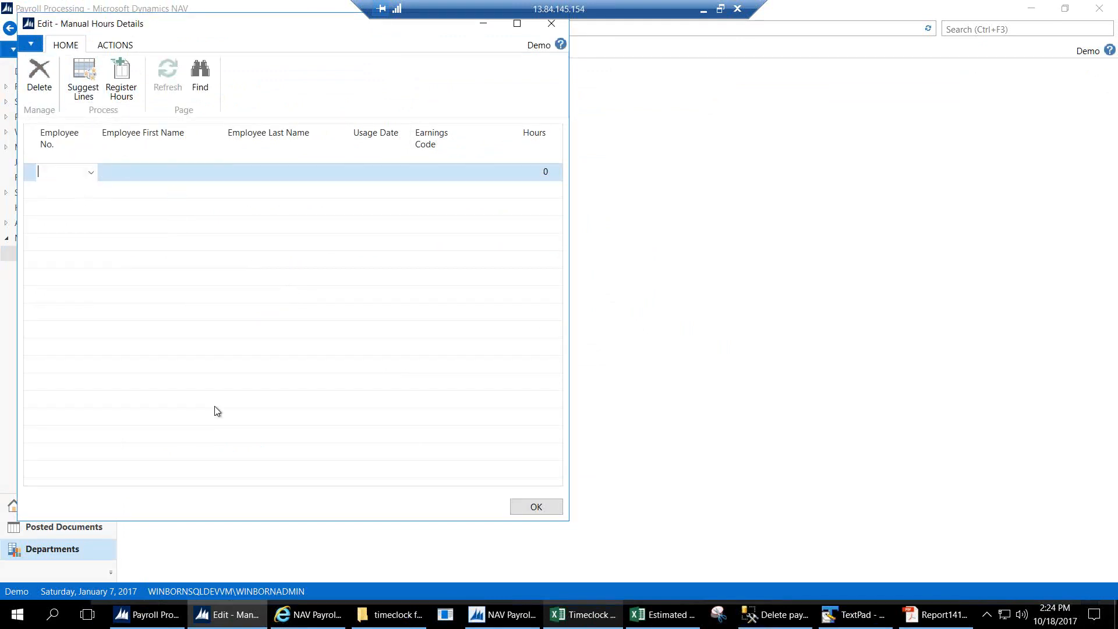
pyautogui.click(99, 92)
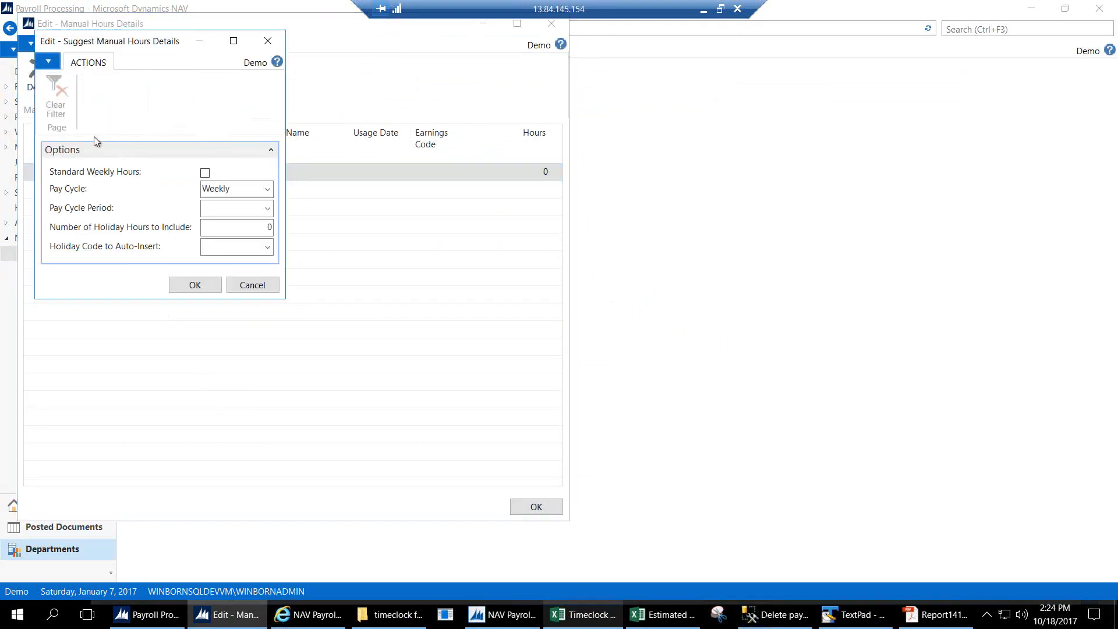
pyautogui.click(205, 173)
pyautogui.click(267, 209)
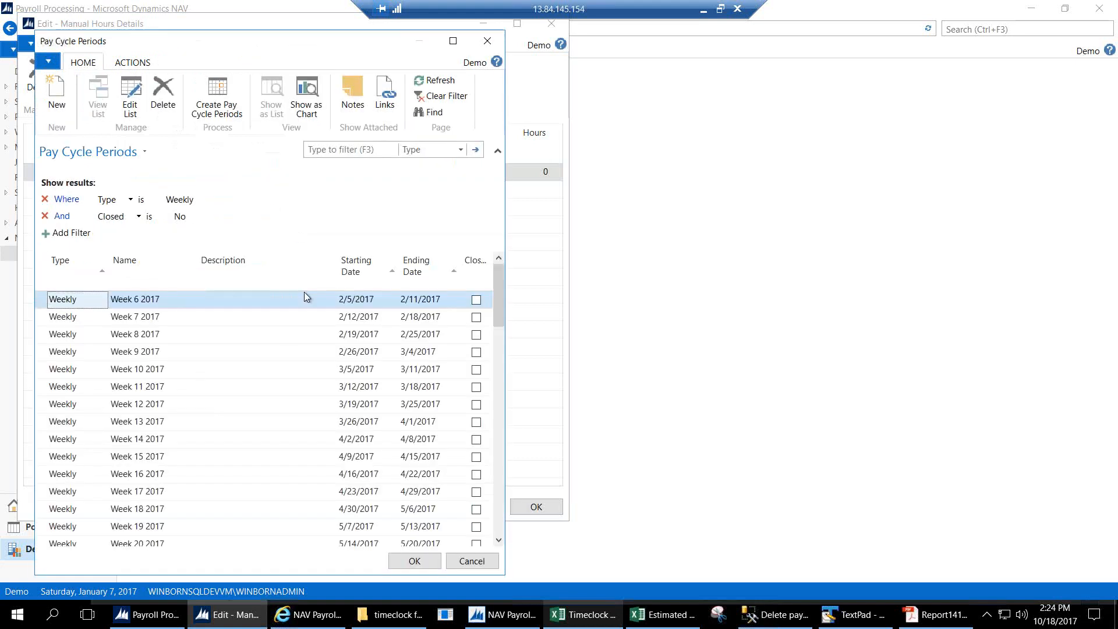
pyautogui.click(144, 370)
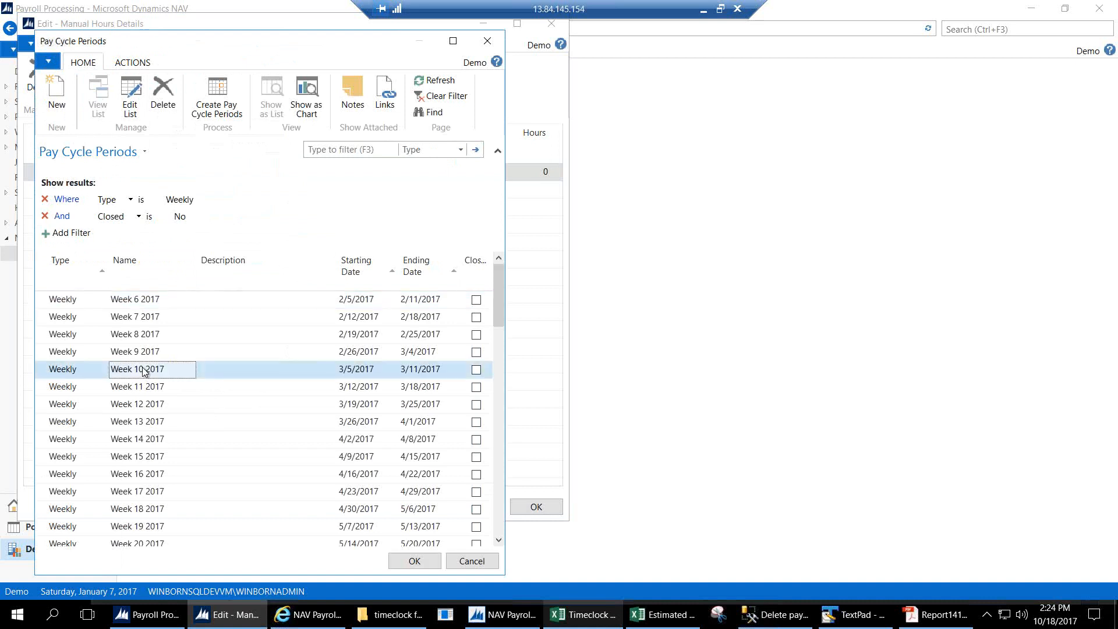
pyautogui.doubleClick(143, 369)
pyautogui.click(262, 231)
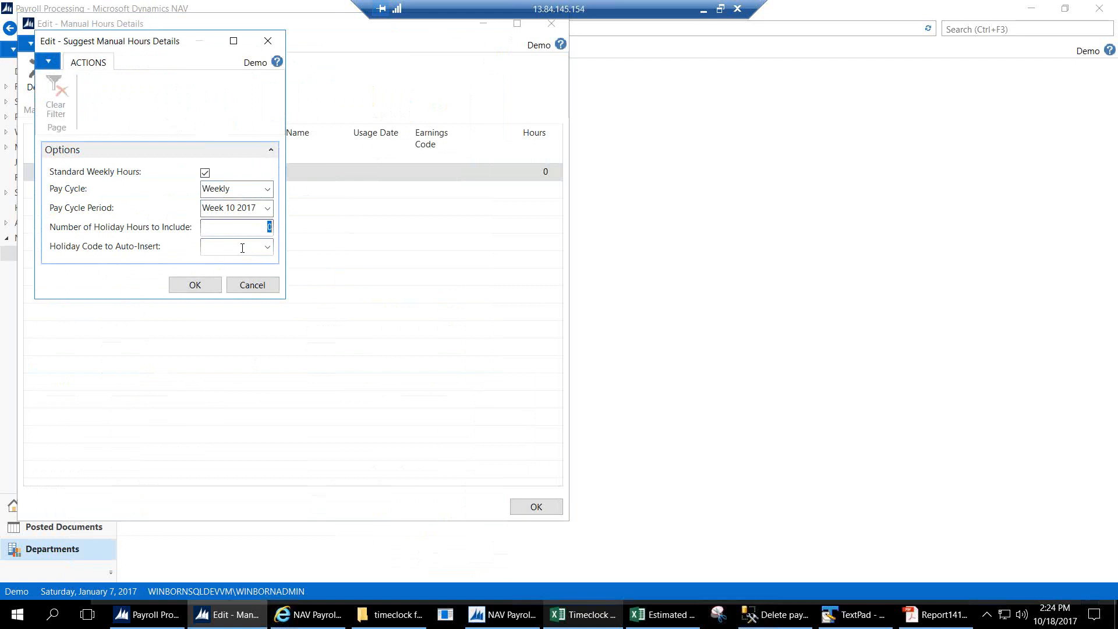
pyautogui.click(196, 285)
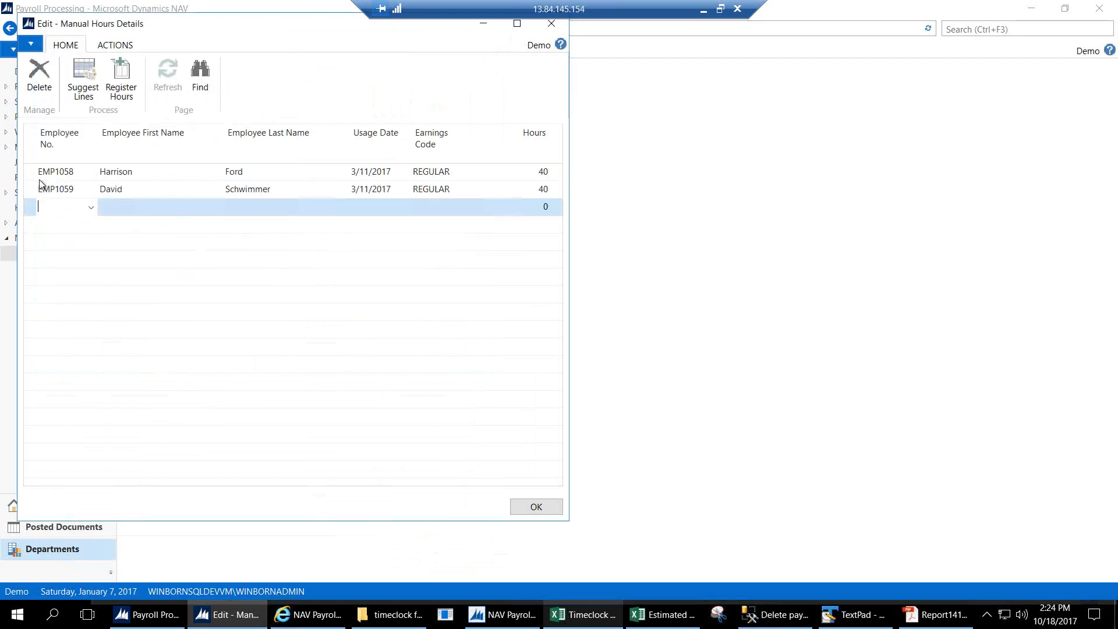
pyautogui.click(113, 192)
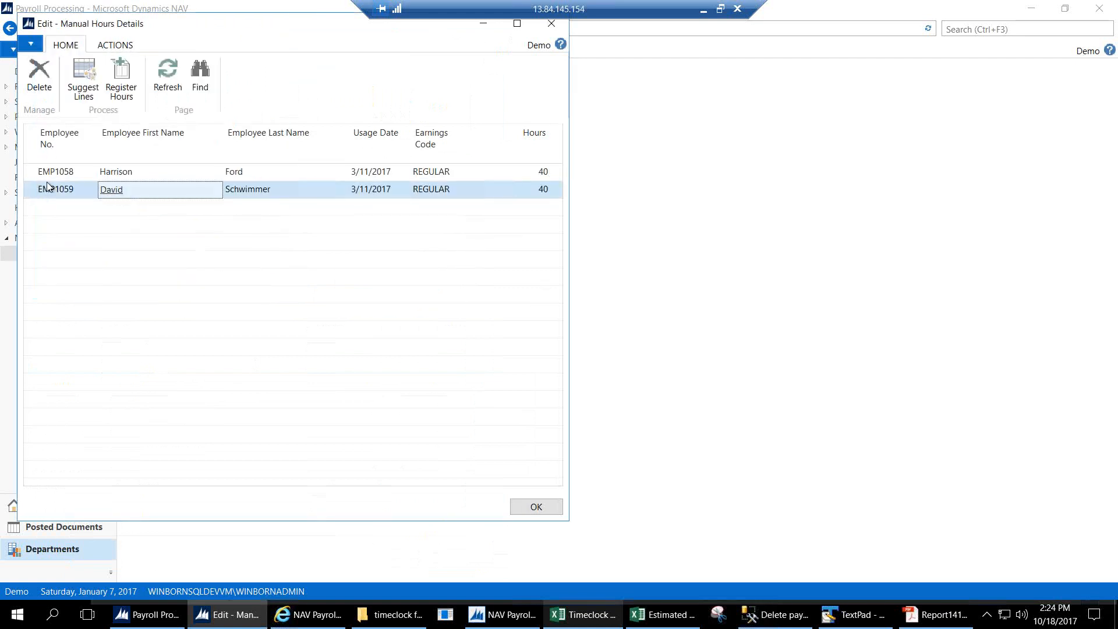
pyautogui.moveTo(30, 176); pyautogui.dragTo(31, 195)
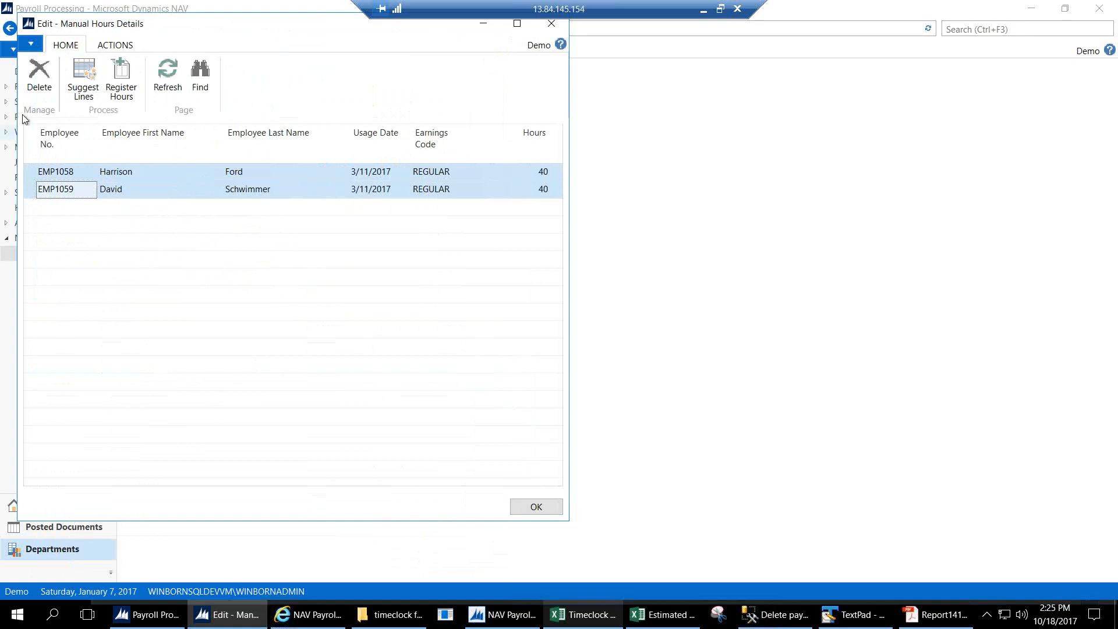
pyautogui.click(41, 79)
pyautogui.press('Return')
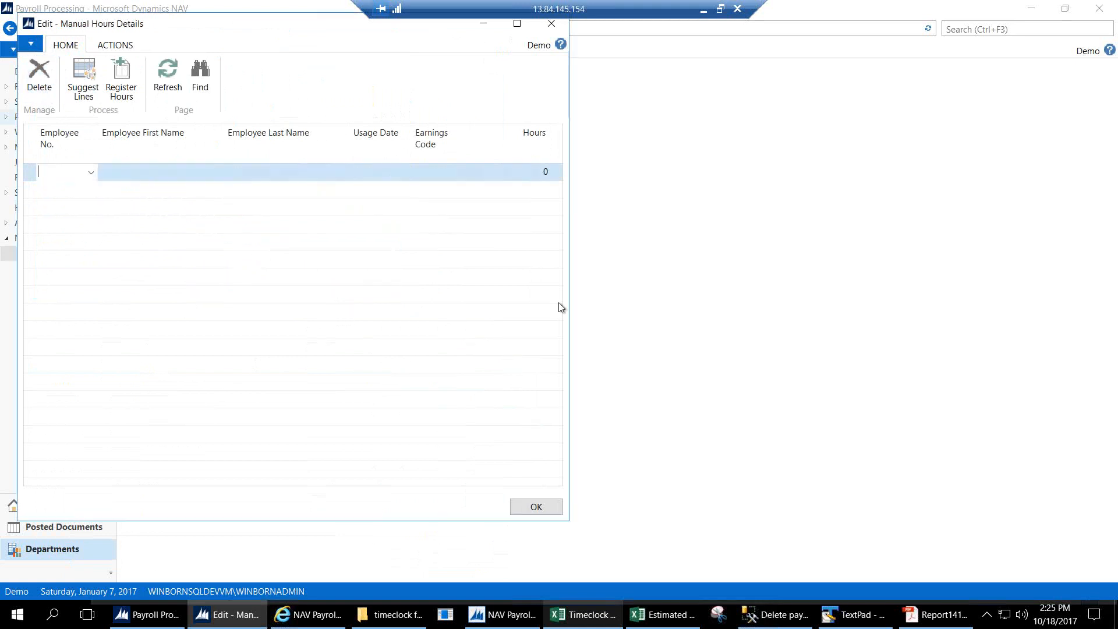
# Close Manual Hours Details, open the Payroll Processing document list and create a new document.
pyautogui.click(536, 507)
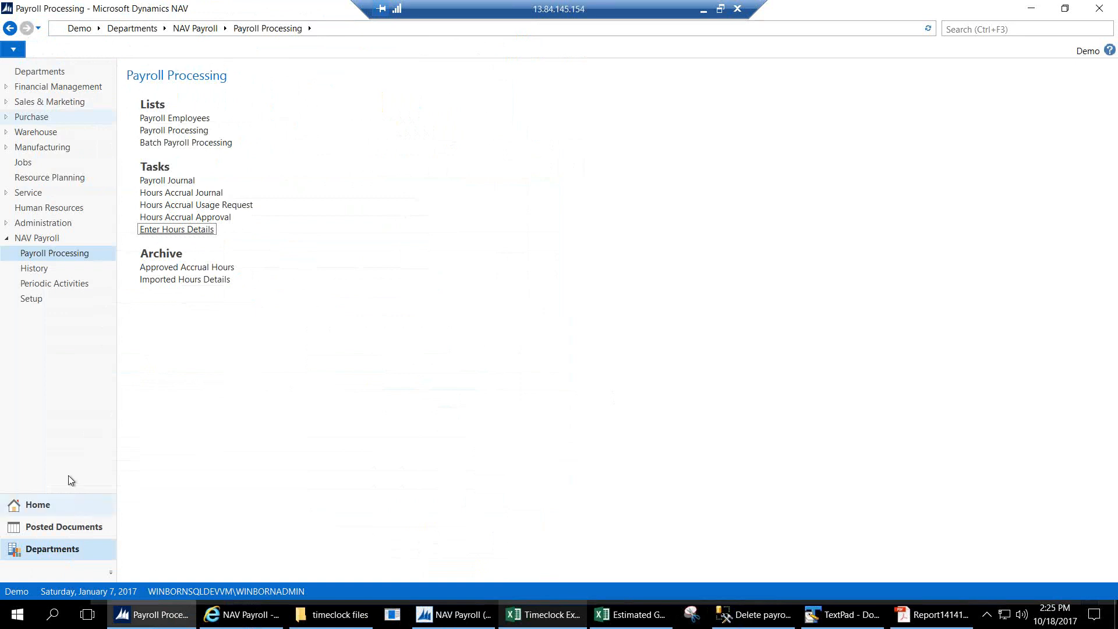
pyautogui.click(194, 30)
pyautogui.click(172, 113)
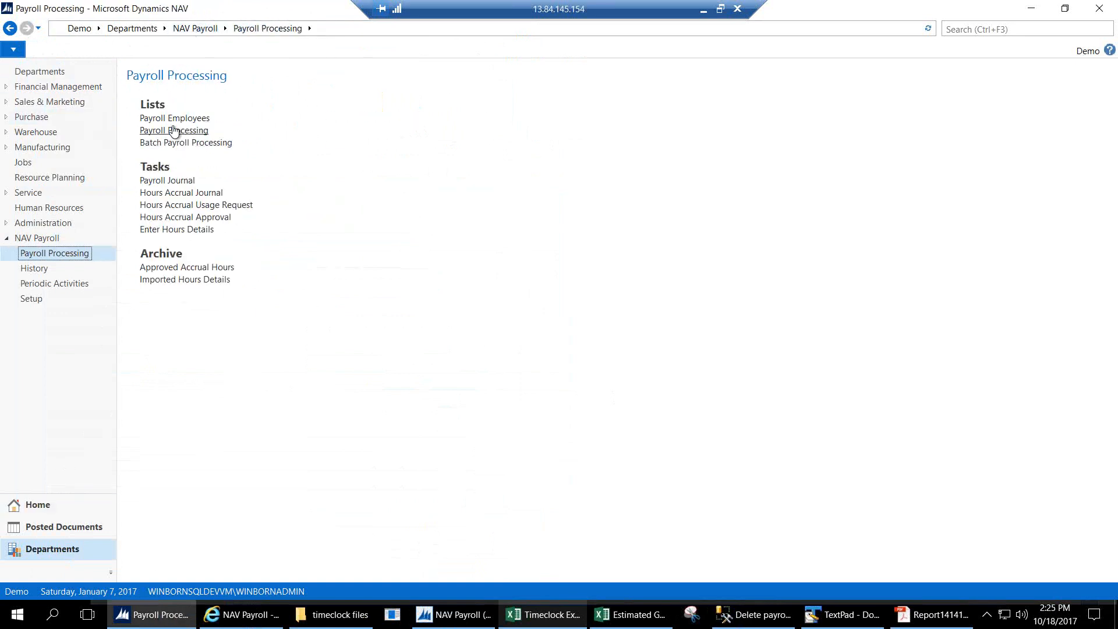
pyautogui.click(174, 131)
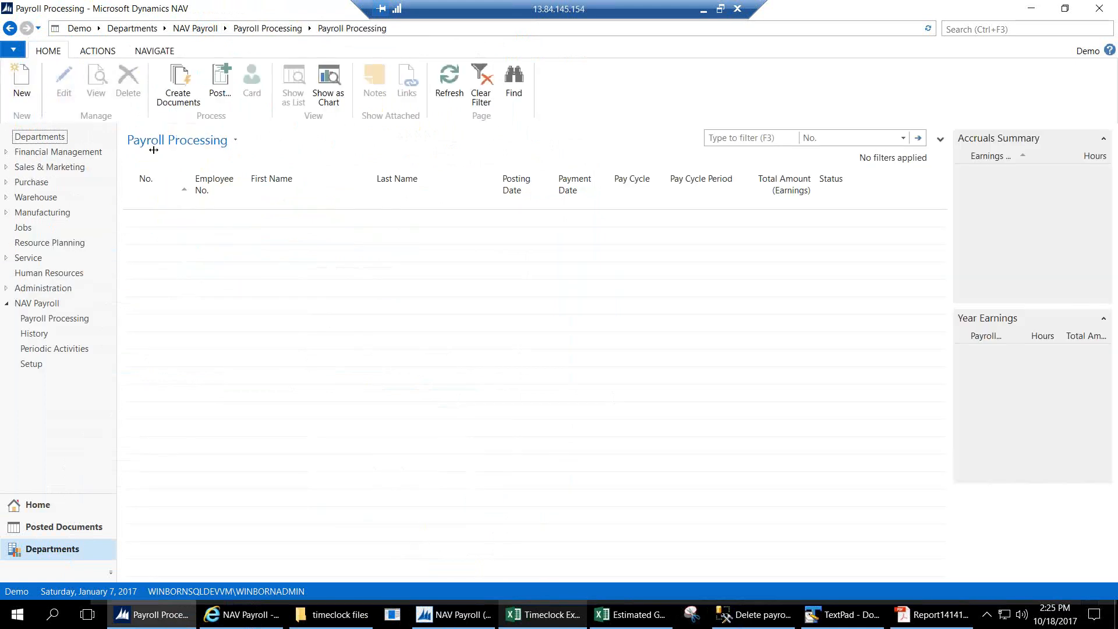
pyautogui.click(22, 81)
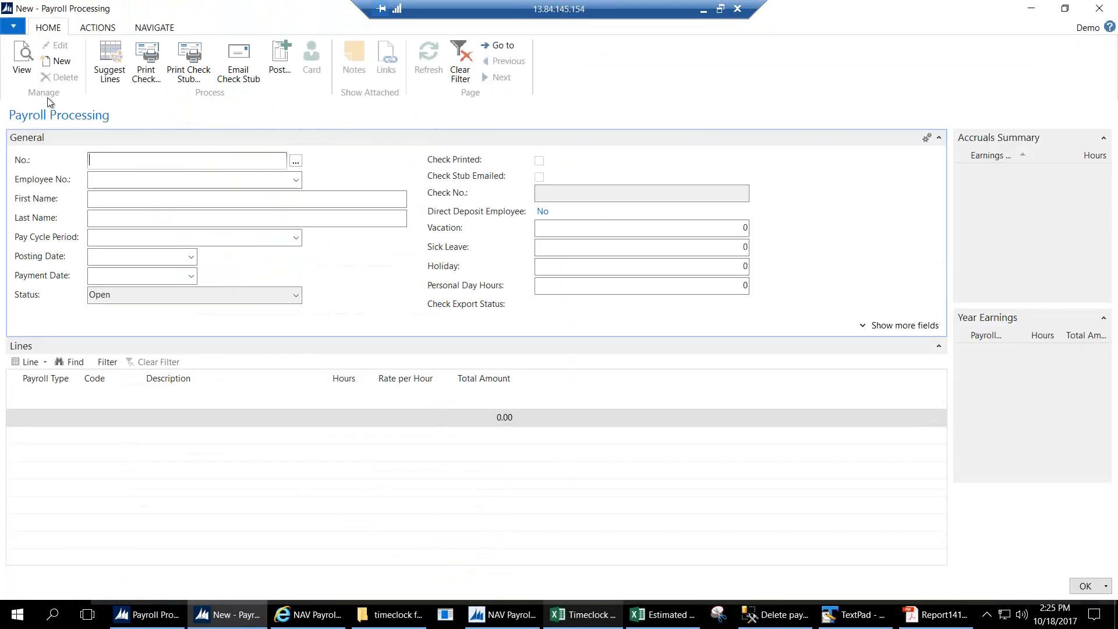
# Choose the first employee and pay cycle period Week 6 2017 for the document.
pyautogui.click(295, 180)
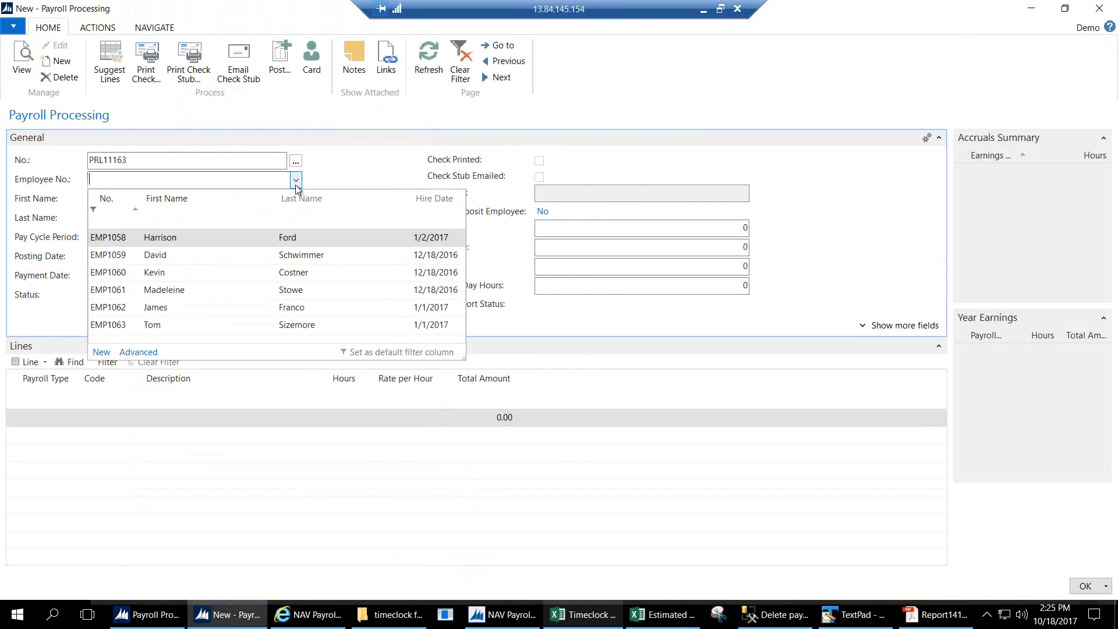
pyautogui.click(123, 237)
pyautogui.click(296, 238)
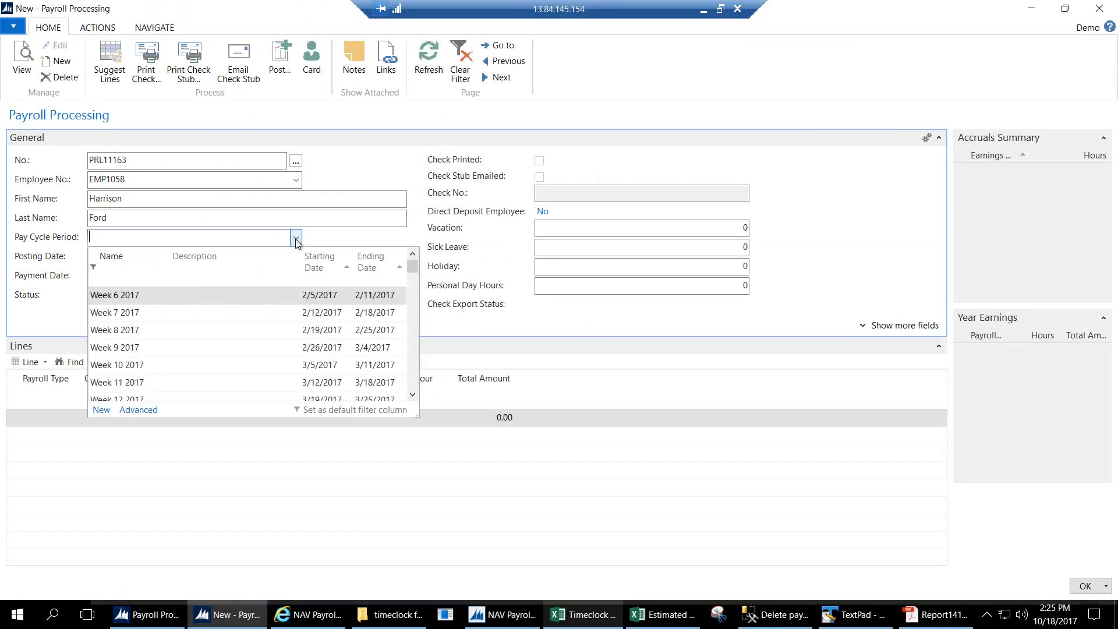
pyautogui.click(155, 295)
pyautogui.press('Tab')
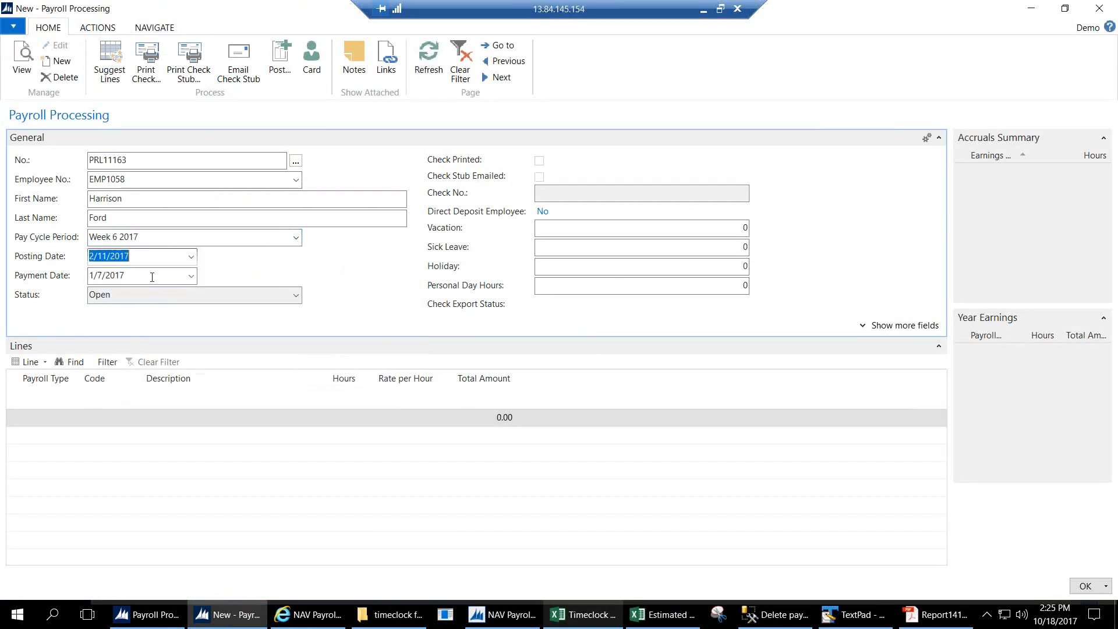
# Set the payment date to 2/11/2017 and generate suggested payroll lines.
pyautogui.hotkey('ctrl', 'c')
pyautogui.moveTo(142, 277); pyautogui.dragTo(44, 277)
pyautogui.hotkey('ctrl', 'v')
pyautogui.press('Tab')
pyautogui.click(110, 60)
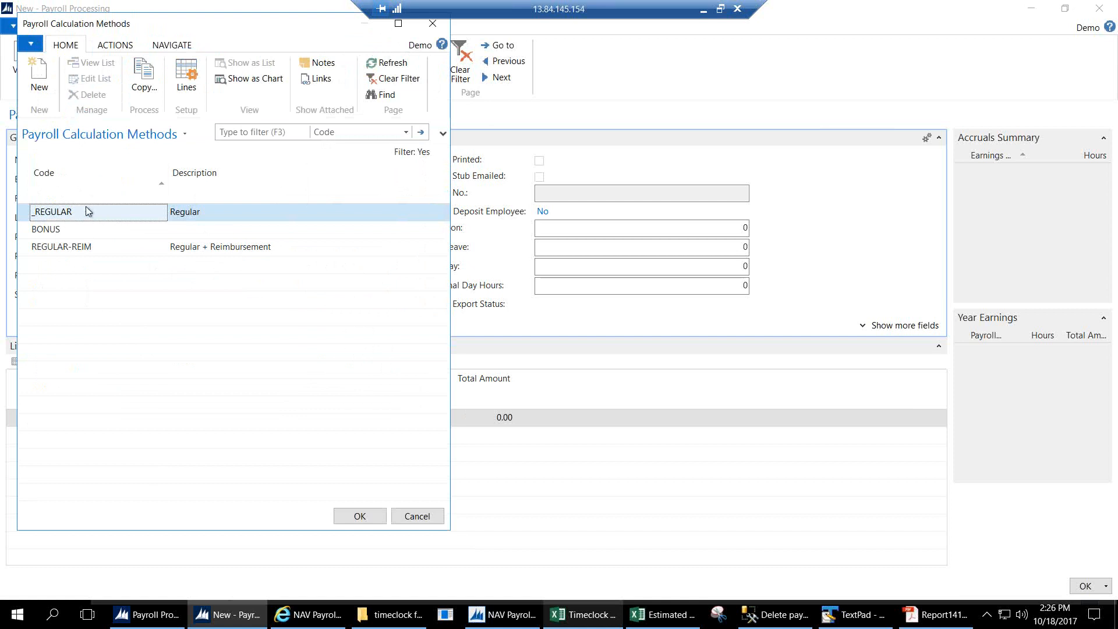
# Apply the REGULAR calculation method and review the daily hours, including the 2/6/2017 Holiday entry.
pyautogui.doubleClick(79, 213)
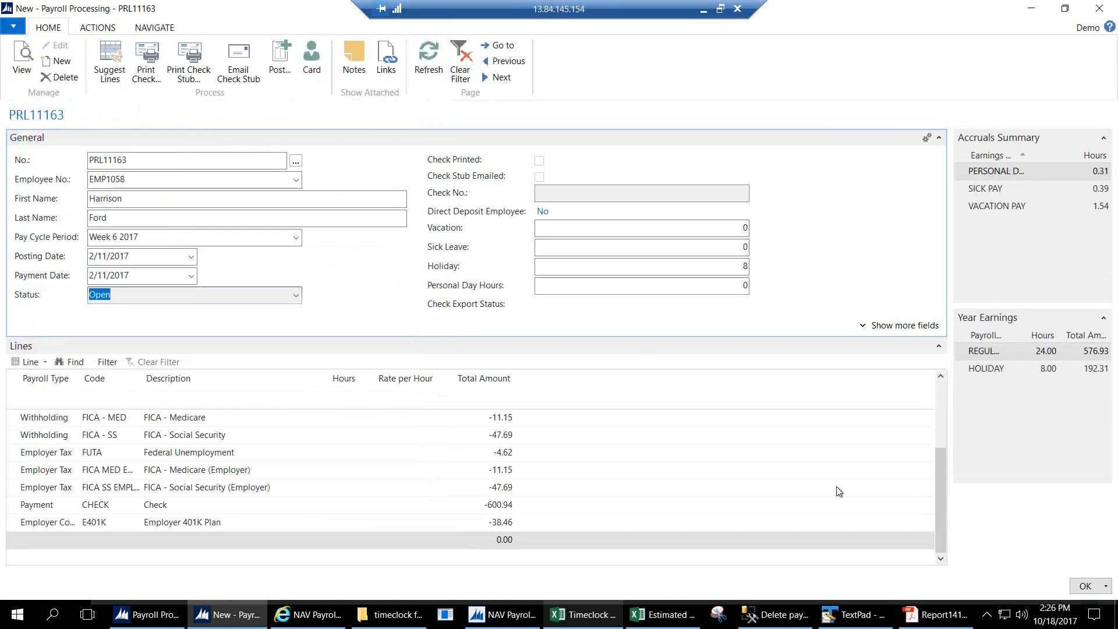
pyautogui.moveTo(938, 512); pyautogui.dragTo(940, 421)
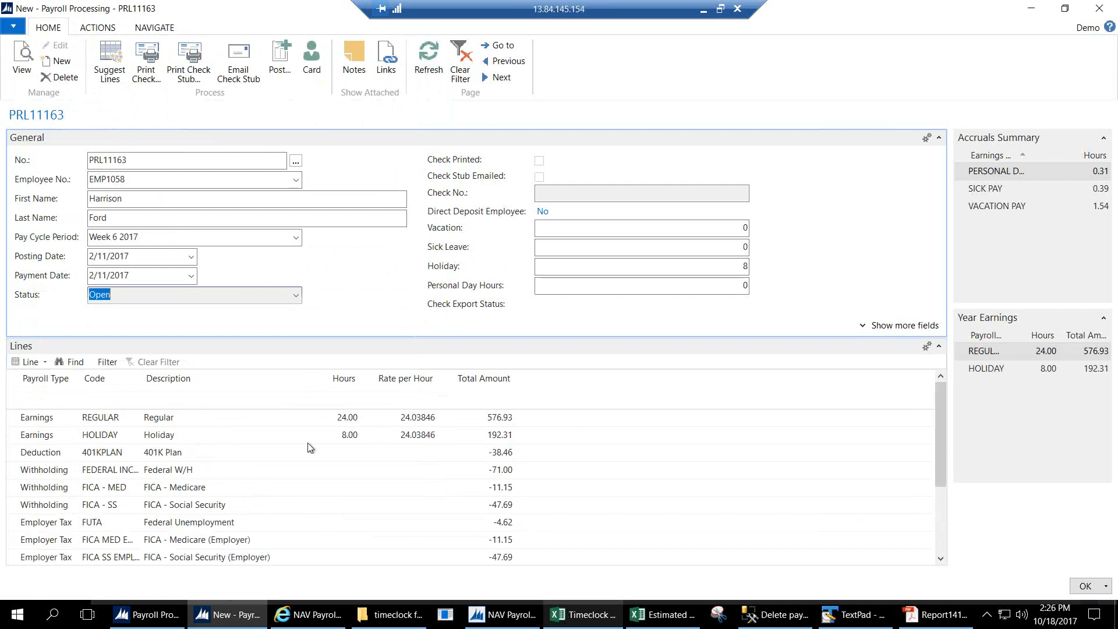
pyautogui.click(289, 430)
pyautogui.click(42, 363)
pyautogui.click(52, 391)
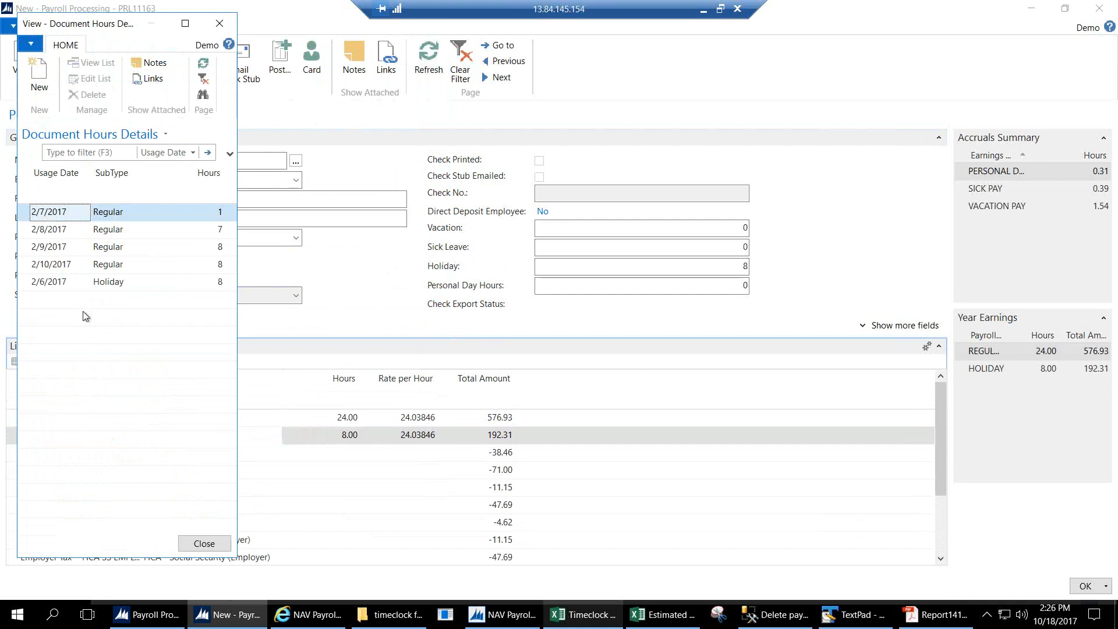
pyautogui.click(108, 288)
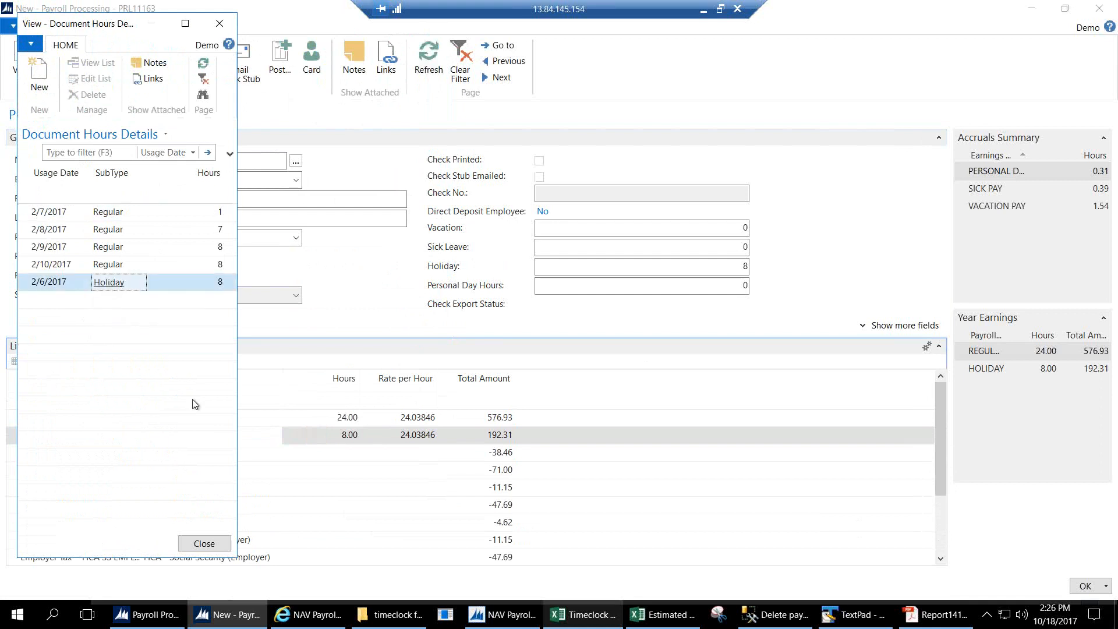
pyautogui.click(216, 29)
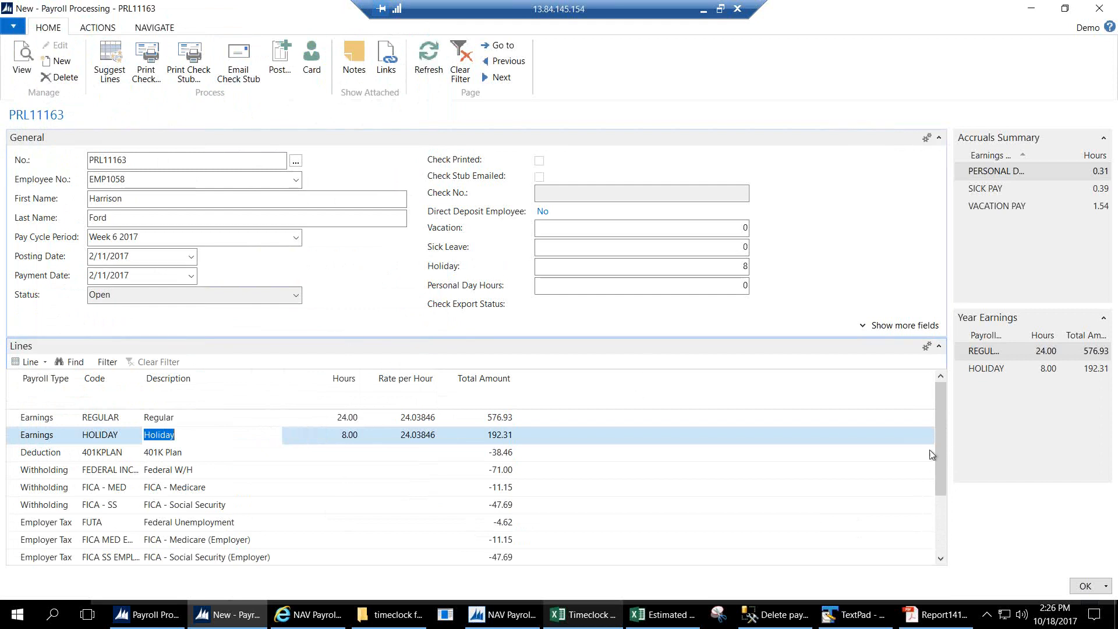
pyautogui.moveTo(943, 458)
pyautogui.mouseDown()
pyautogui.moveTo(943, 530)
pyautogui.moveTo(943, 448)
pyautogui.mouseUp()
# Print the employee's check to a PDF file.
pyautogui.click(141, 80)
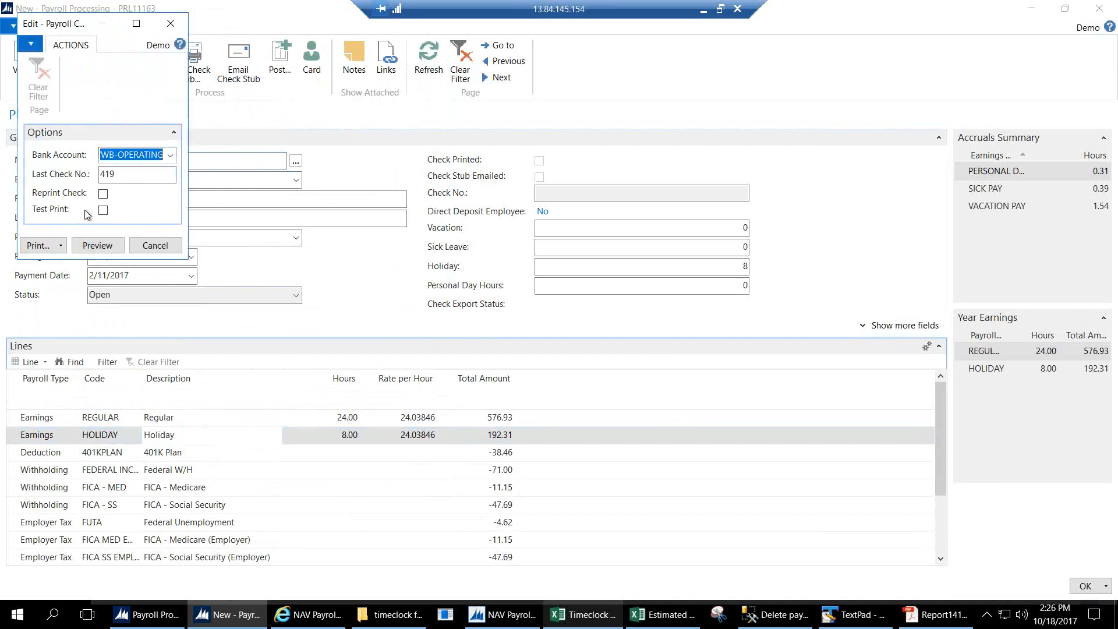
pyautogui.click(60, 245)
pyautogui.click(69, 281)
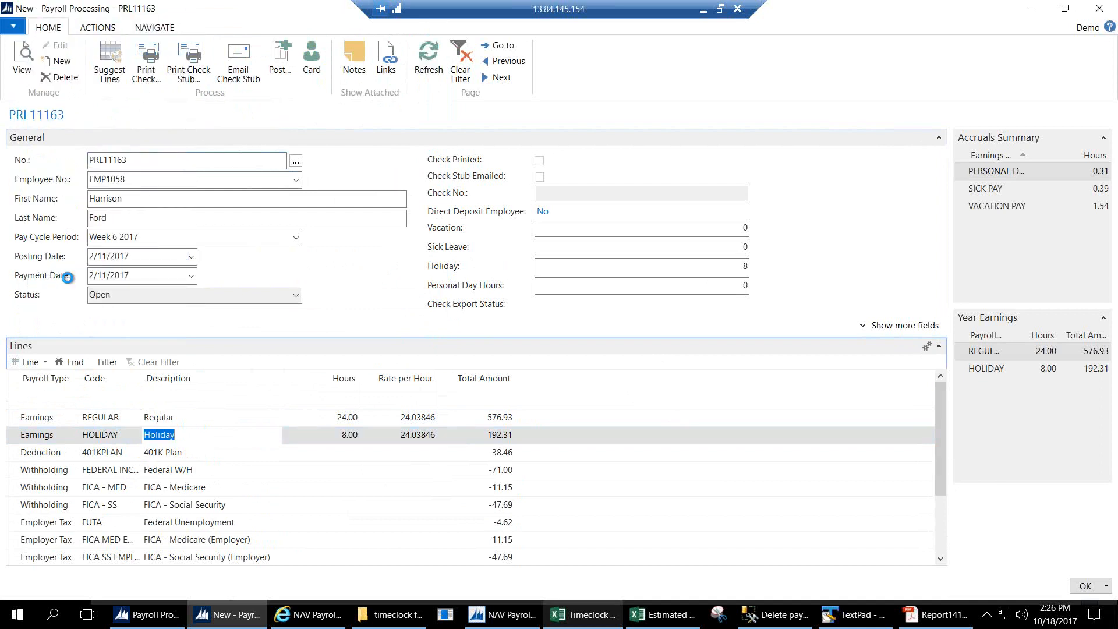
# Open the exported check PDF, scroll through the stubs showing 600.94 net pay, then minimize Acrobat.
pyautogui.click(563, 327)
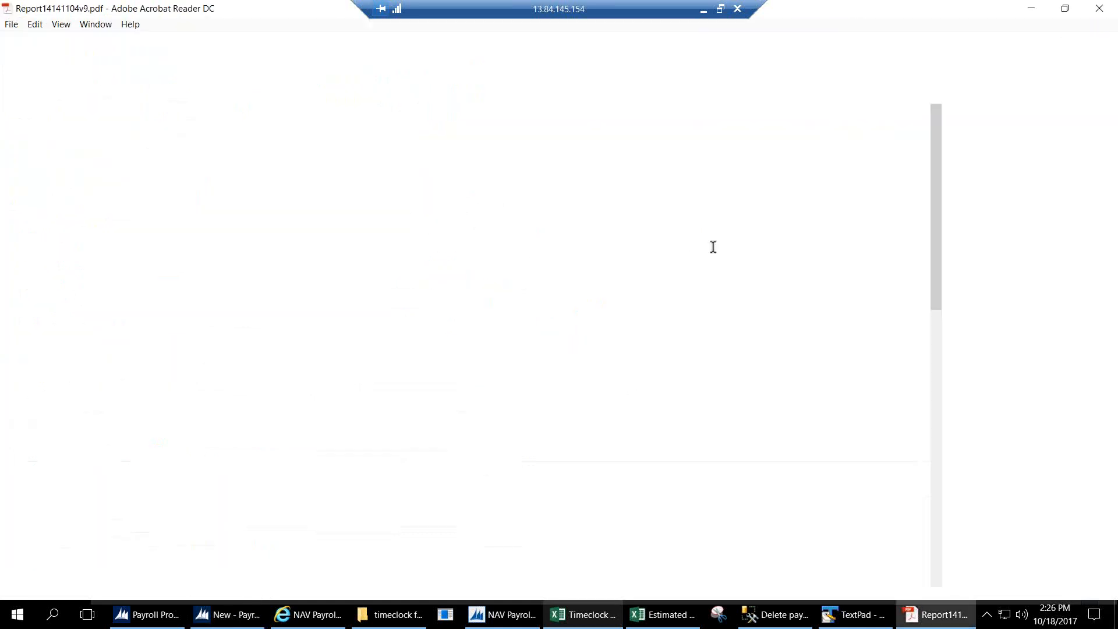
pyautogui.scroll(-3, 924, 189)
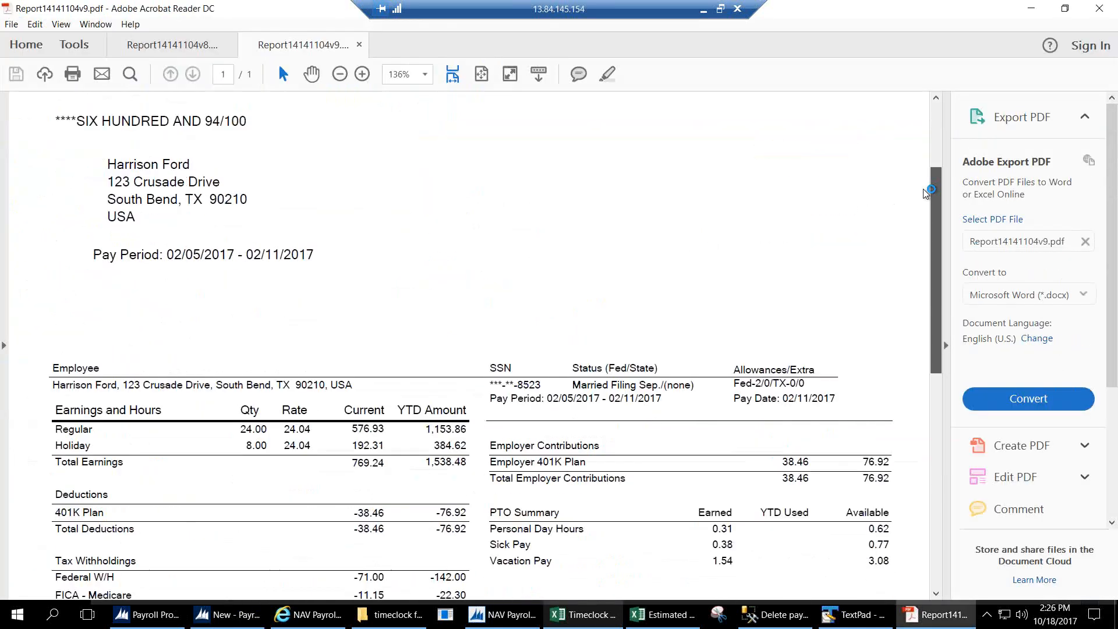
pyautogui.scroll(-8, 923, 189)
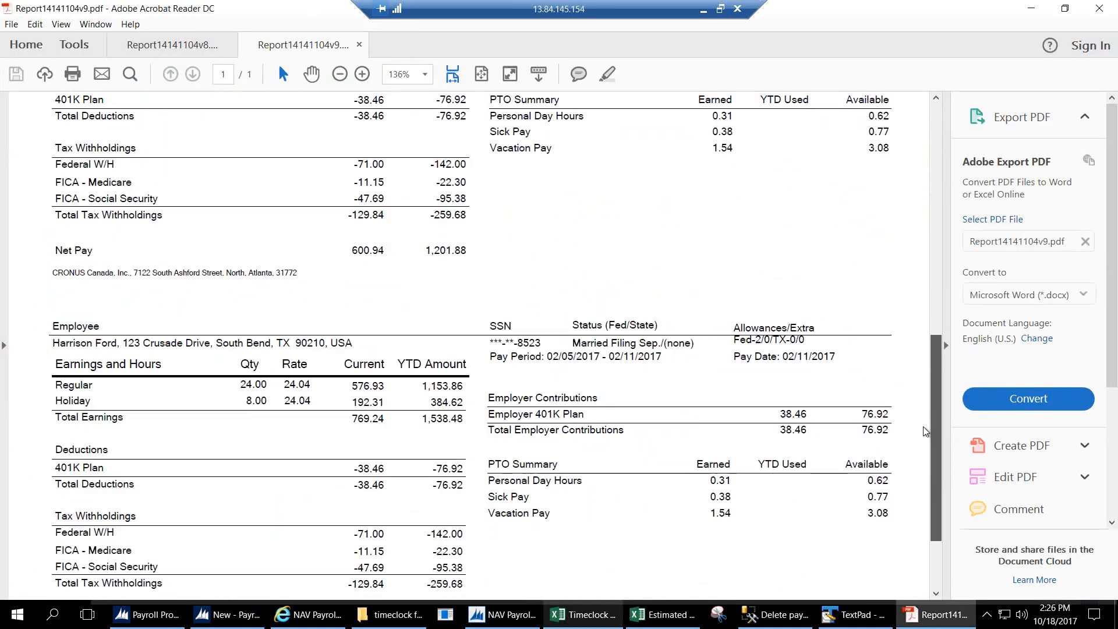
pyautogui.scroll(-2, 926, 432)
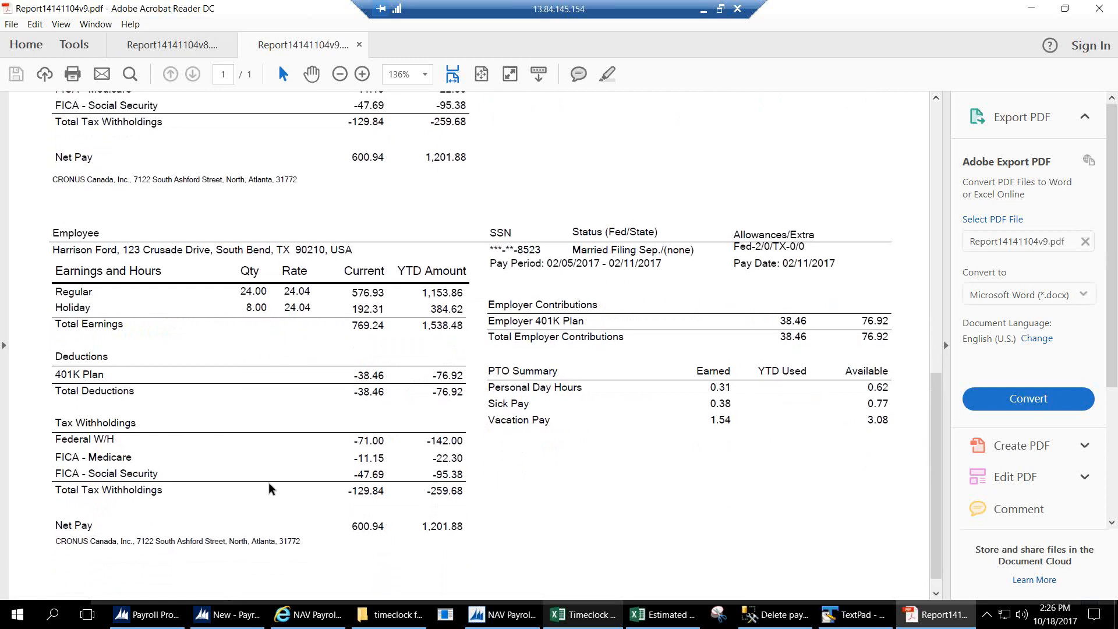
pyautogui.moveTo(933, 488); pyautogui.dragTo(909, 231)
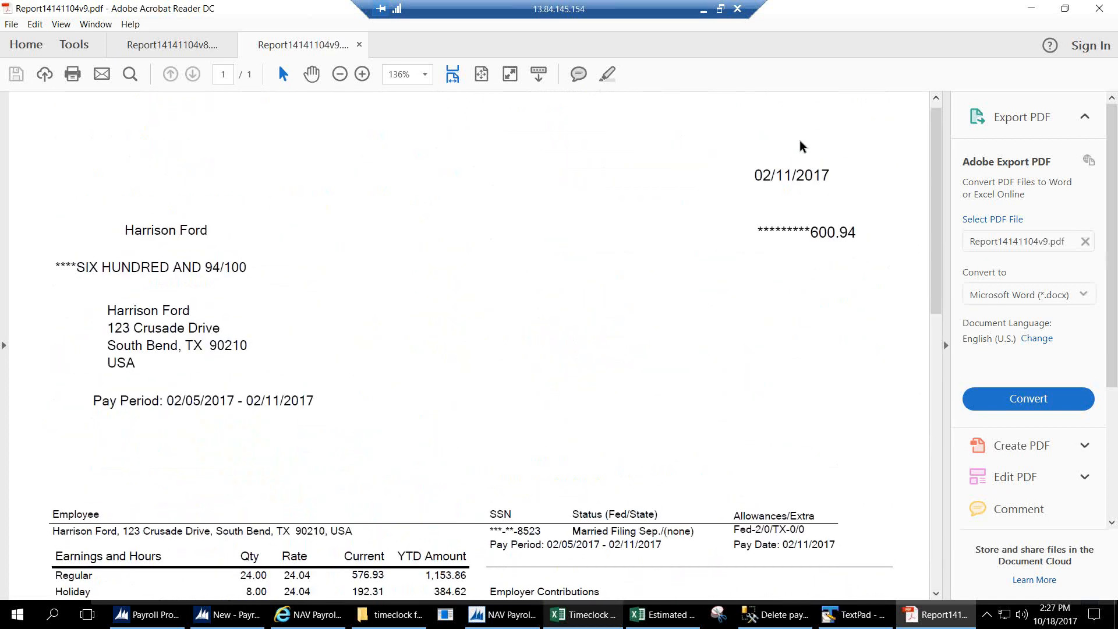
pyautogui.click(1031, 8)
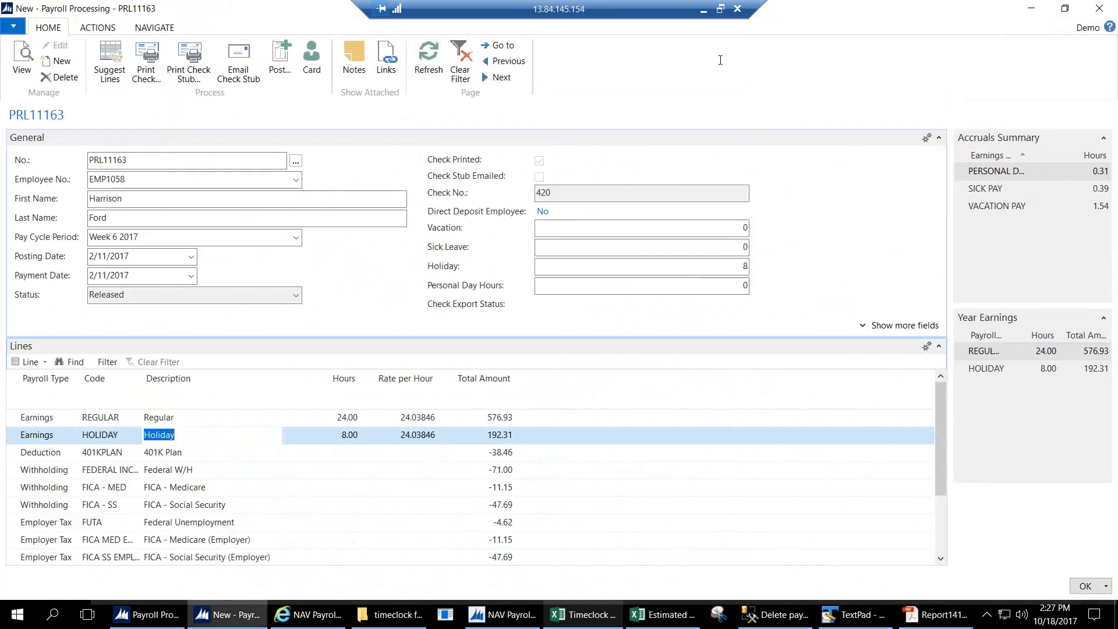
# Post PRL11163 and start a new document for EMP1059, Week 6 2017, paid 2/11/2017.
pyautogui.click(281, 64)
pyautogui.click(559, 323)
pyautogui.click(21, 87)
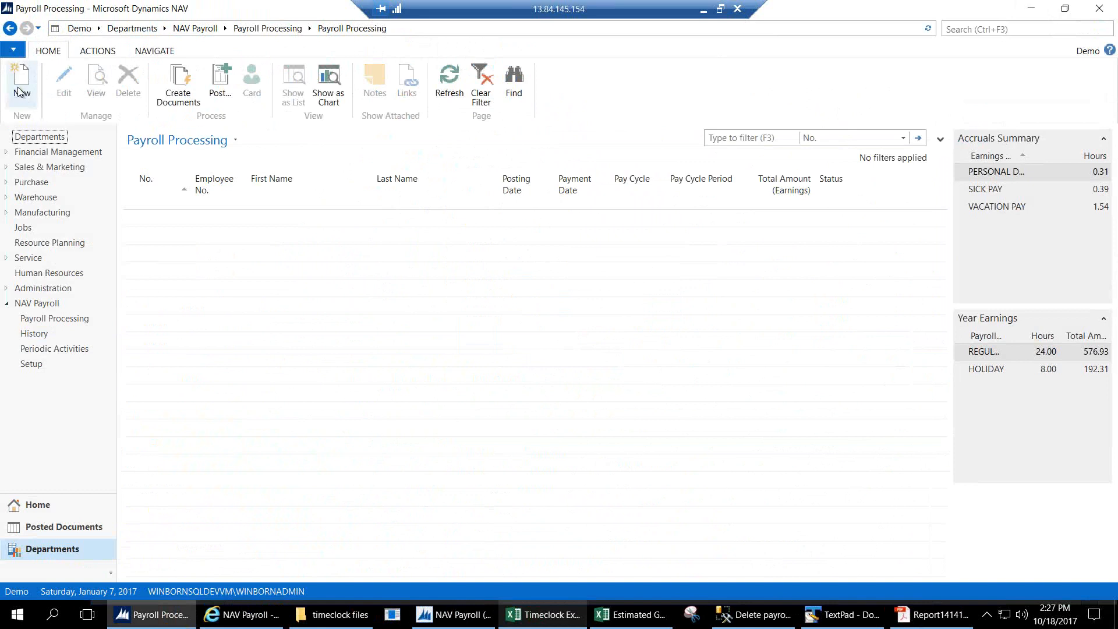
pyautogui.press('Tab')
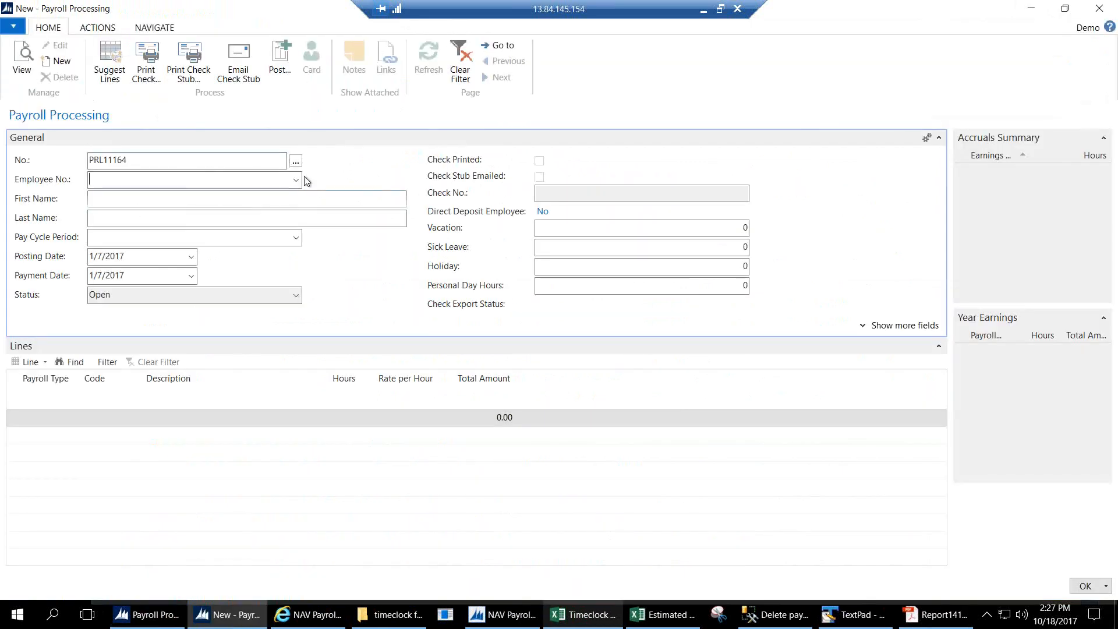
pyautogui.click(297, 184)
pyautogui.click(150, 257)
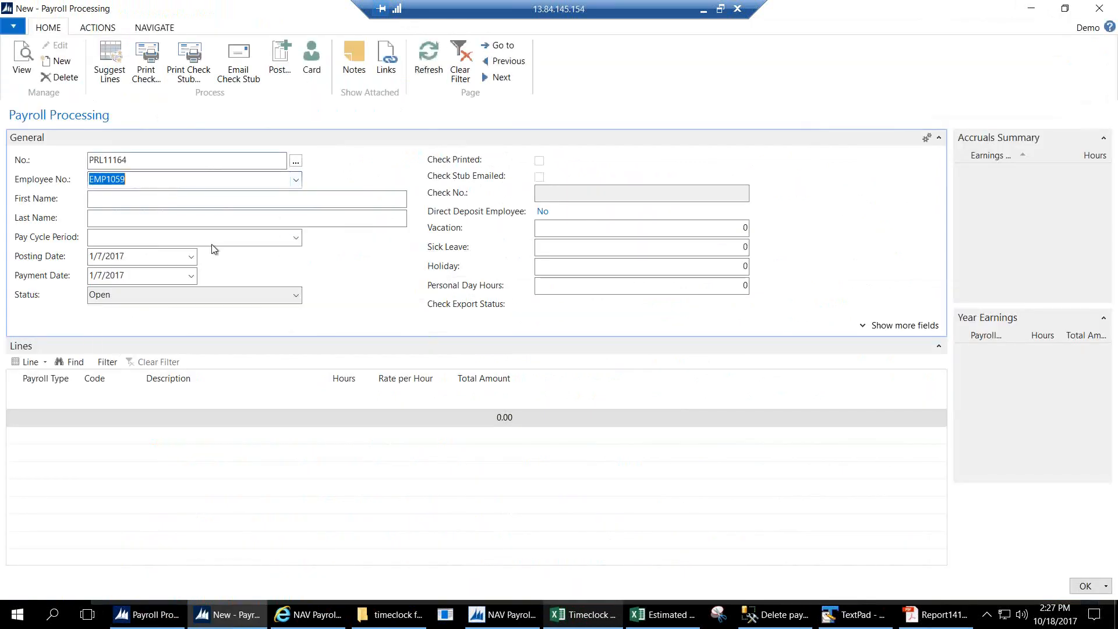
pyautogui.press('Tab')
pyautogui.click(296, 237)
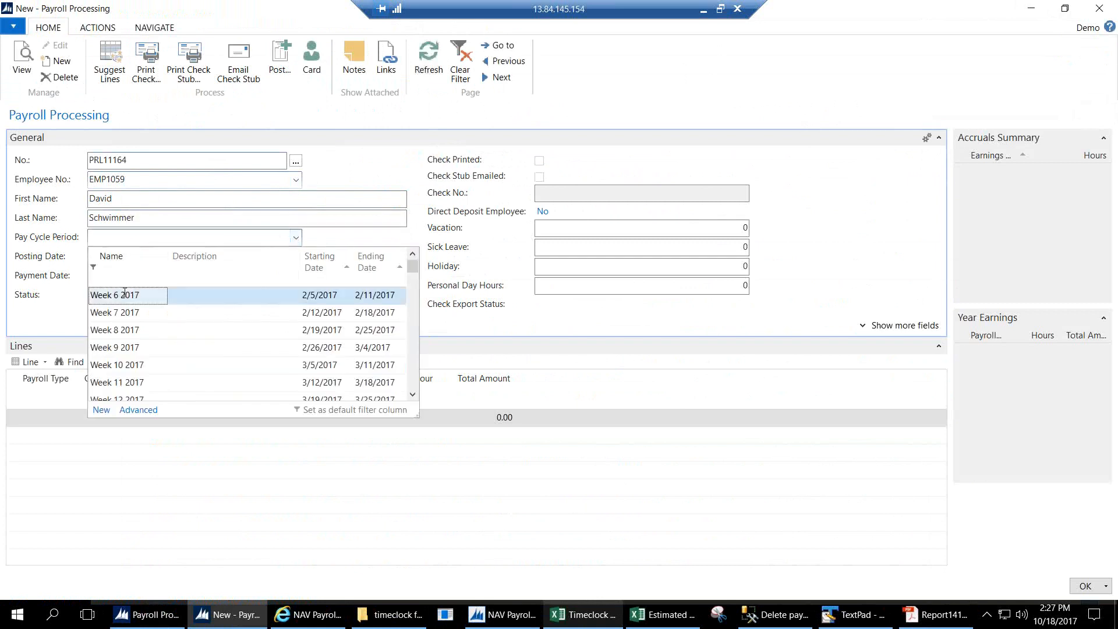
pyautogui.click(149, 295)
pyautogui.press('Tab')
pyautogui.press('Tab')
pyautogui.hotkey('ctrl', 'v')
pyautogui.press('Tab')
# Suggest _REGULAR lines: REGULAR 40.00 hours (1,250.00) and OVERTIME 7.00 hours (328.13).
pyautogui.click(105, 51)
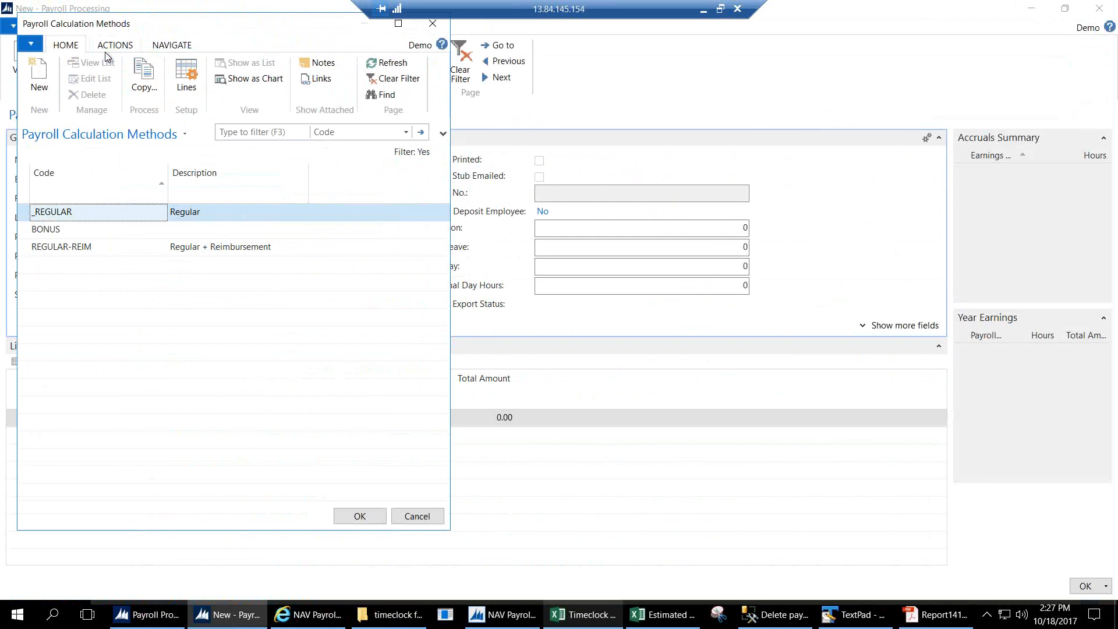
pyautogui.doubleClick(99, 212)
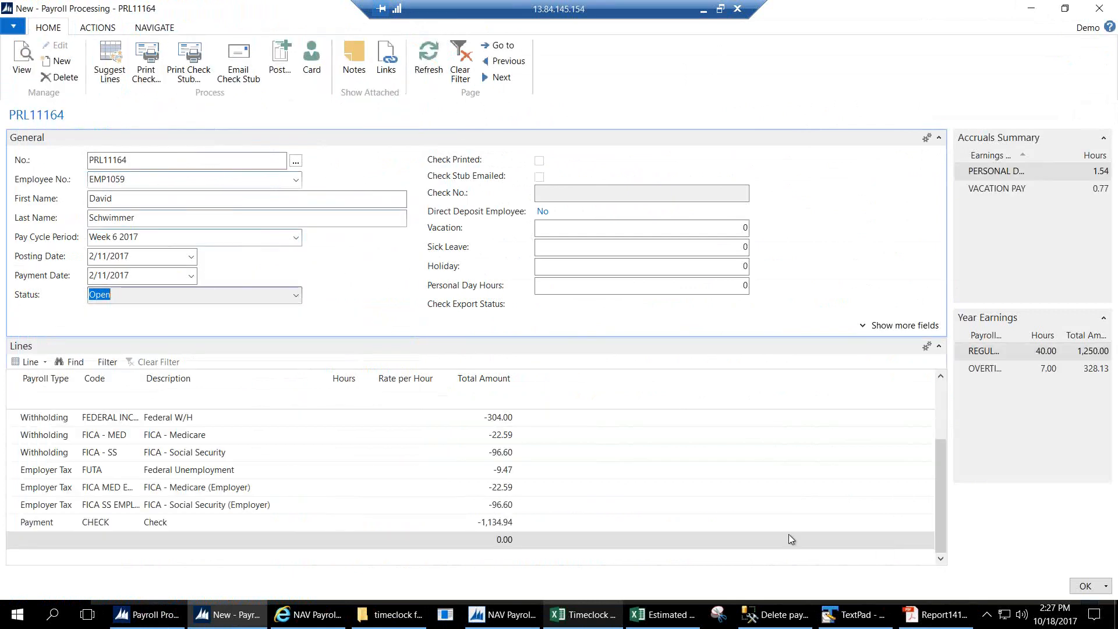
pyautogui.moveTo(939, 515); pyautogui.dragTo(919, 410)
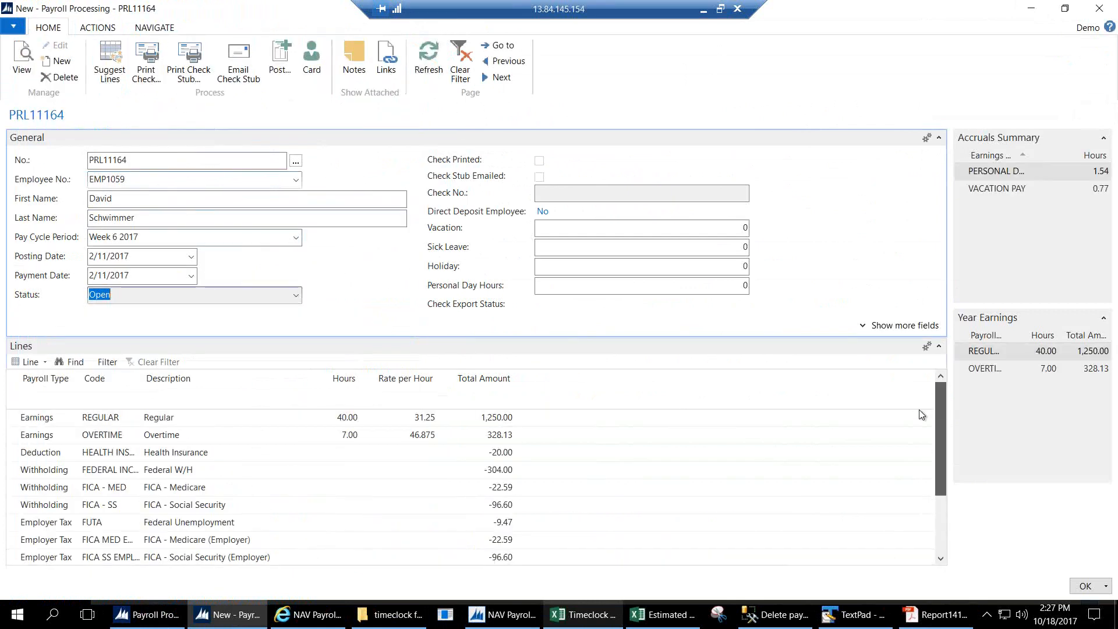
pyautogui.click(233, 434)
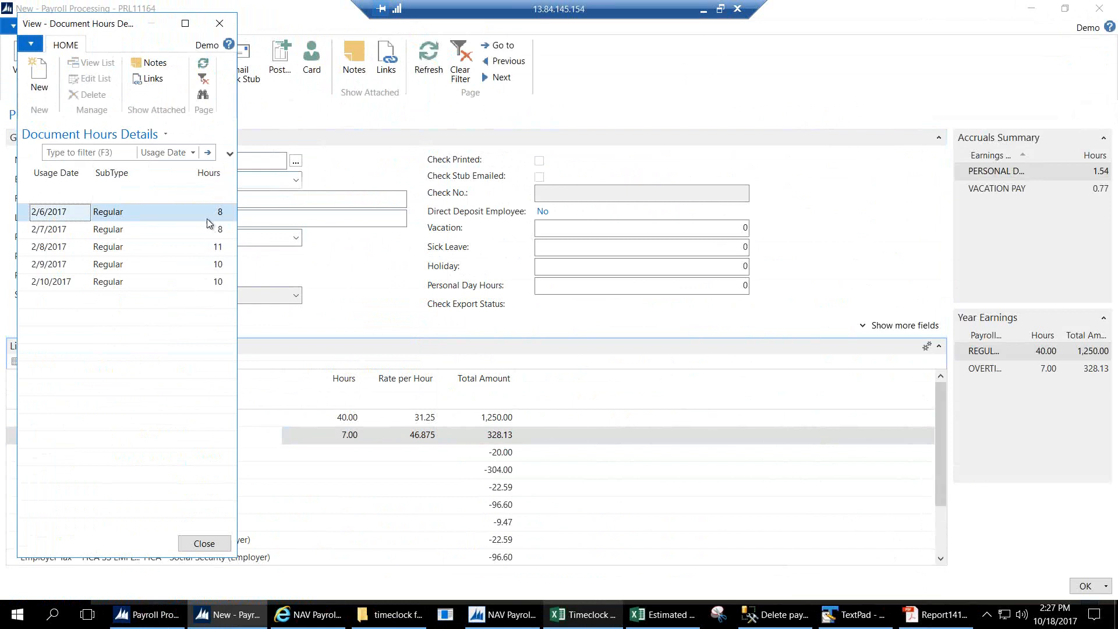
pyautogui.click(204, 543)
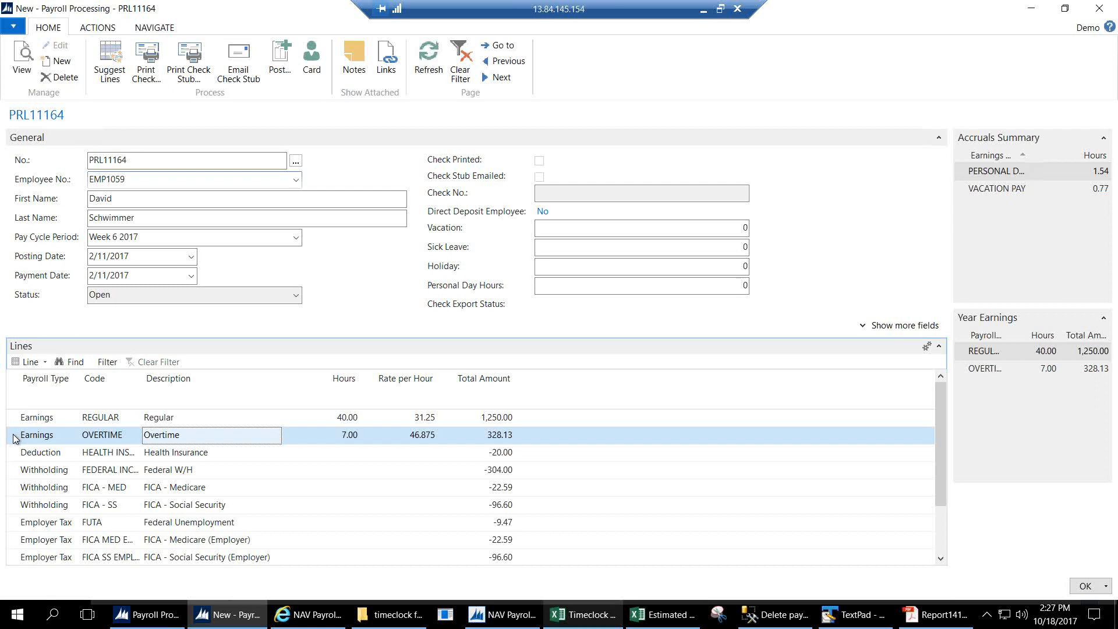
# Print check 421 (net pay 1,134.94) to PDF, view it, then post PRL11164.
pyautogui.click(145, 61)
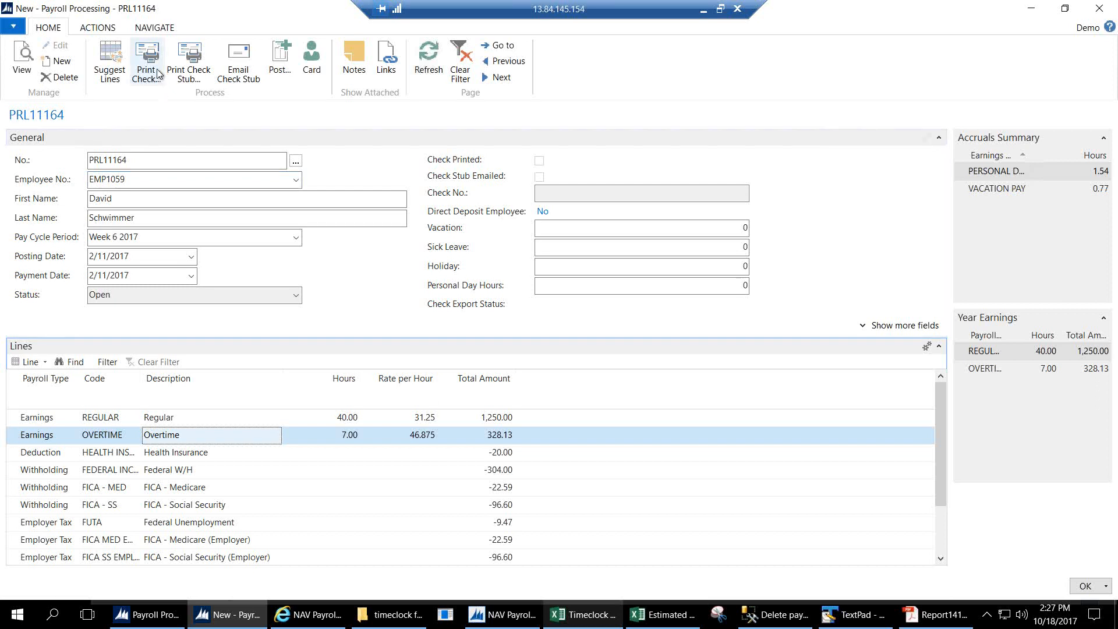
pyautogui.click(61, 245)
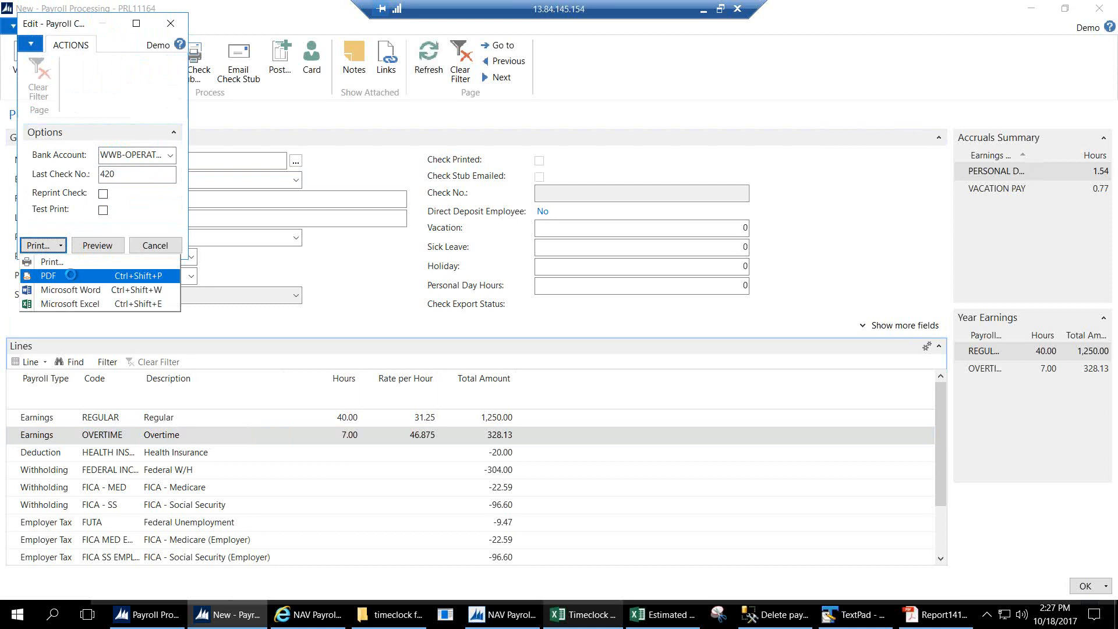
pyautogui.click(71, 275)
pyautogui.click(576, 335)
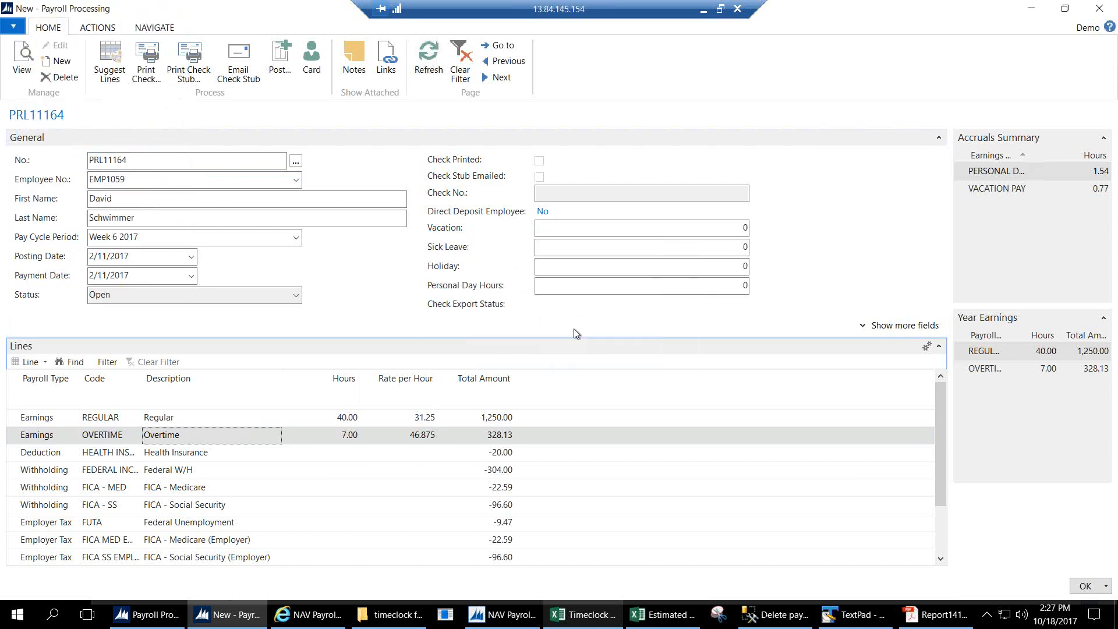
pyautogui.moveTo(949, 262)
pyautogui.mouseDown()
pyautogui.moveTo(956, 515)
pyautogui.moveTo(936, 422)
pyautogui.moveTo(936, 251)
pyautogui.mouseUp()
pyautogui.click(1031, 8)
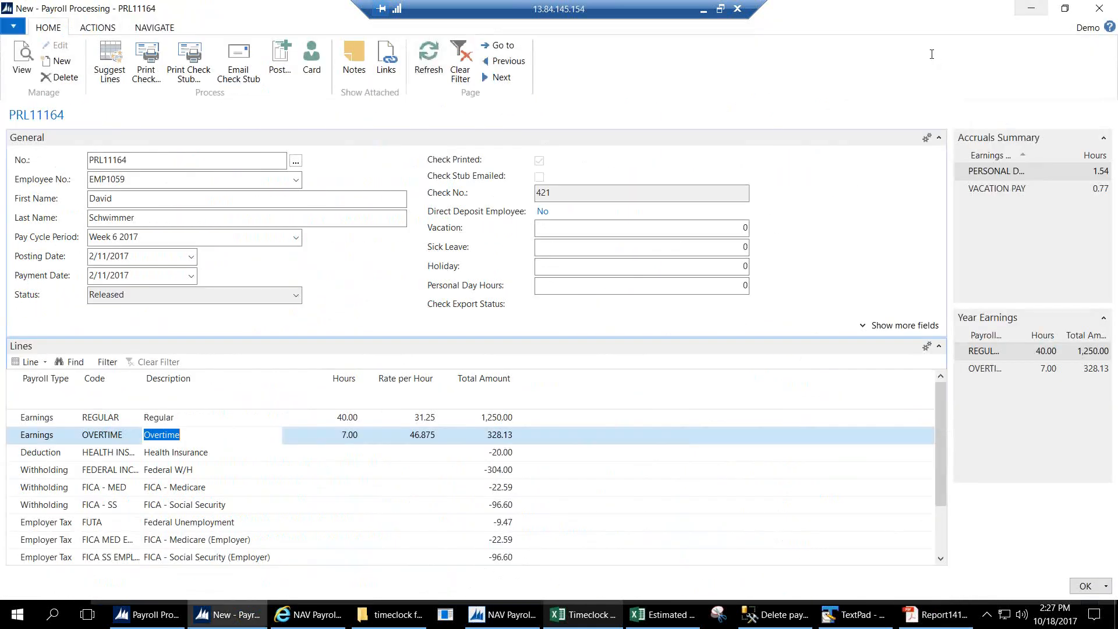
pyautogui.click(282, 65)
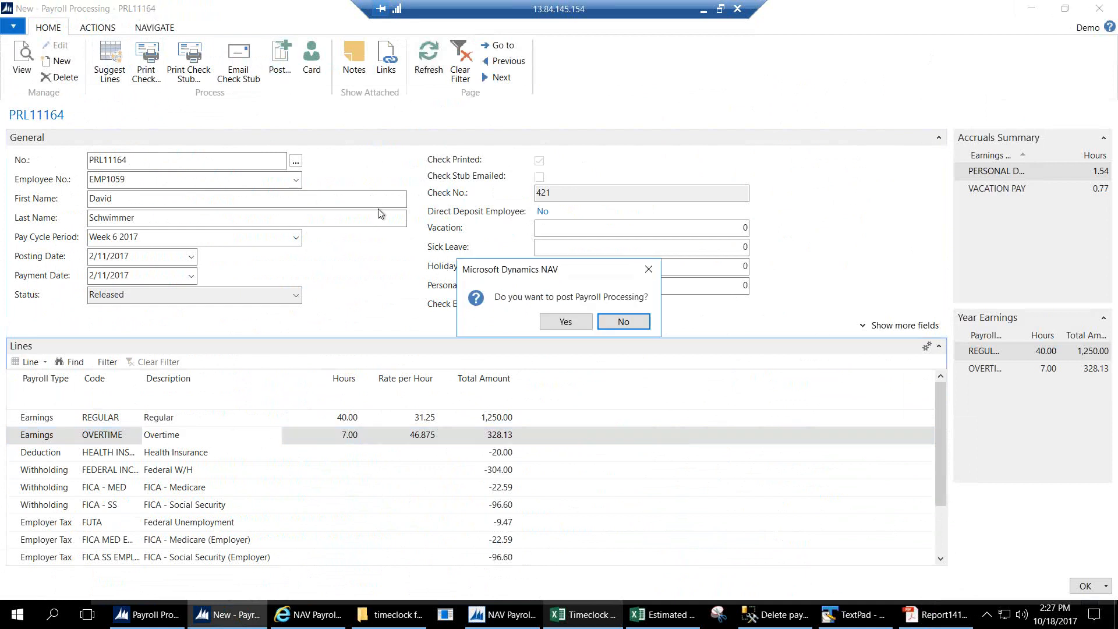
pyautogui.click(577, 328)
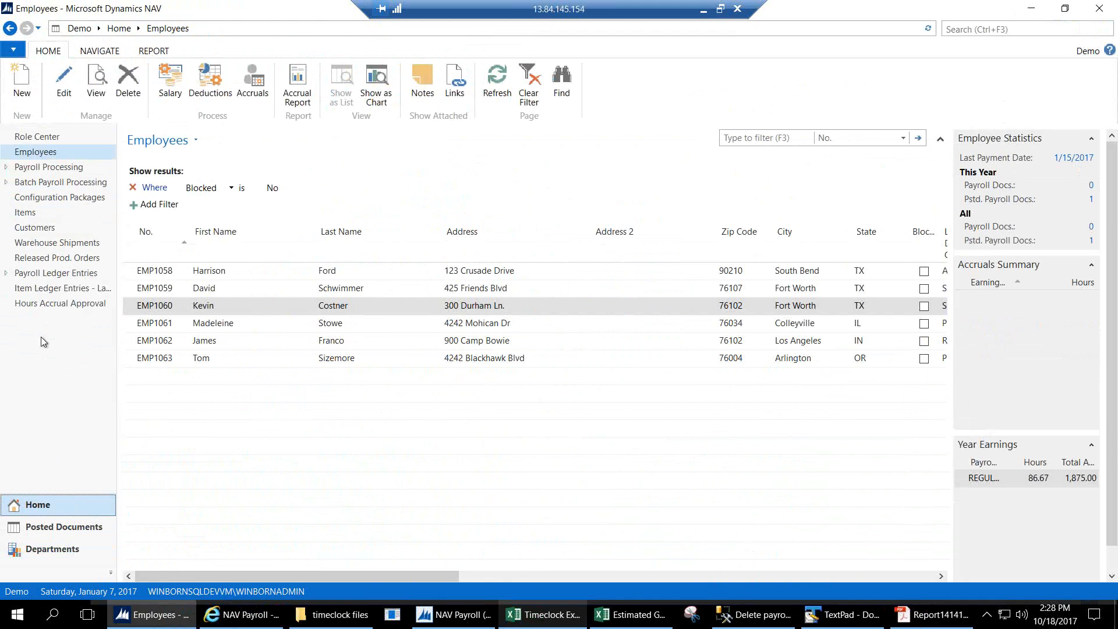
# Start a new payroll batch with payment and posting dates of 2/15/2017.
pyautogui.click(73, 184)
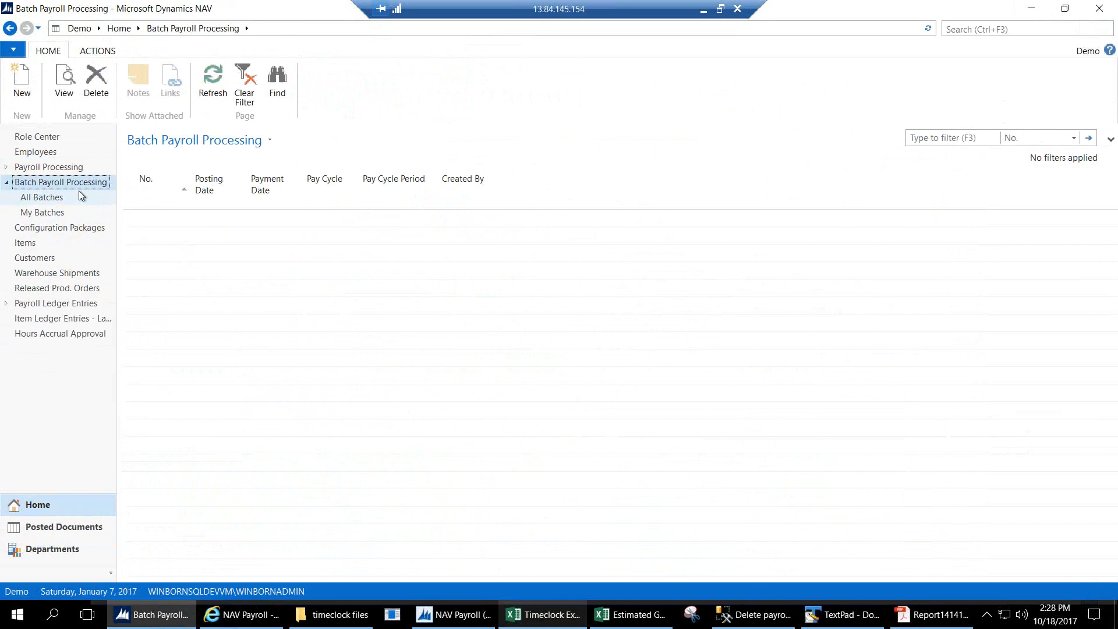
pyautogui.click(34, 82)
pyautogui.write('0215')
pyautogui.press('Tab')
pyautogui.write('02')
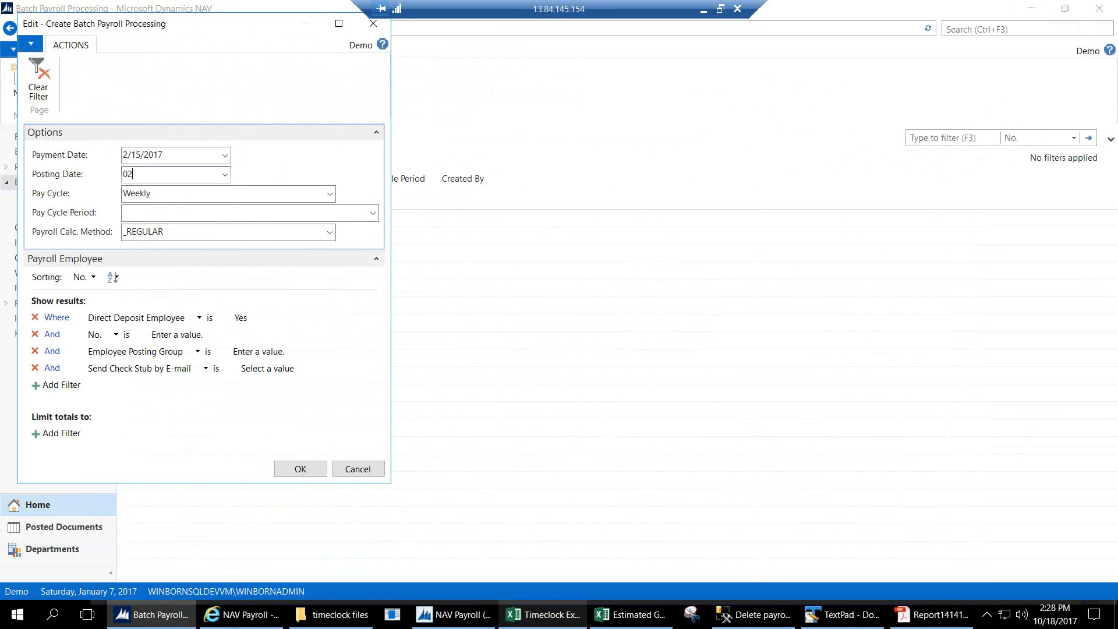
pyautogui.write('15')
pyautogui.press('Tab')
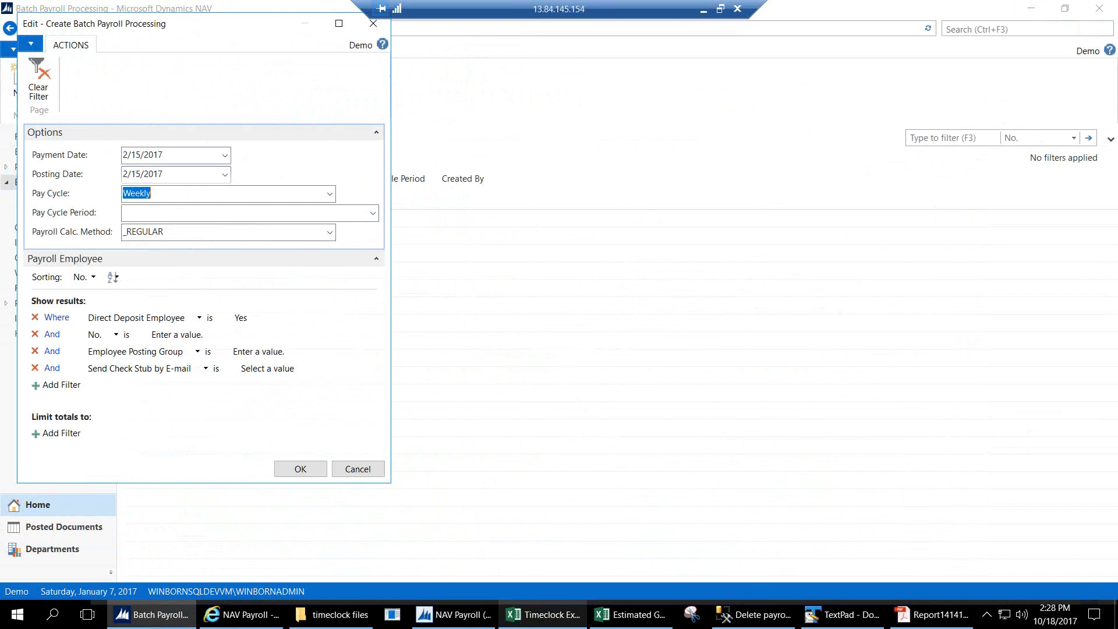
# Set pay cycle Semimonthly, period February 1st Period 2017, direct-deposit employees only, and create the batch.
pyautogui.click(330, 193)
pyautogui.click(169, 253)
pyautogui.click(362, 221)
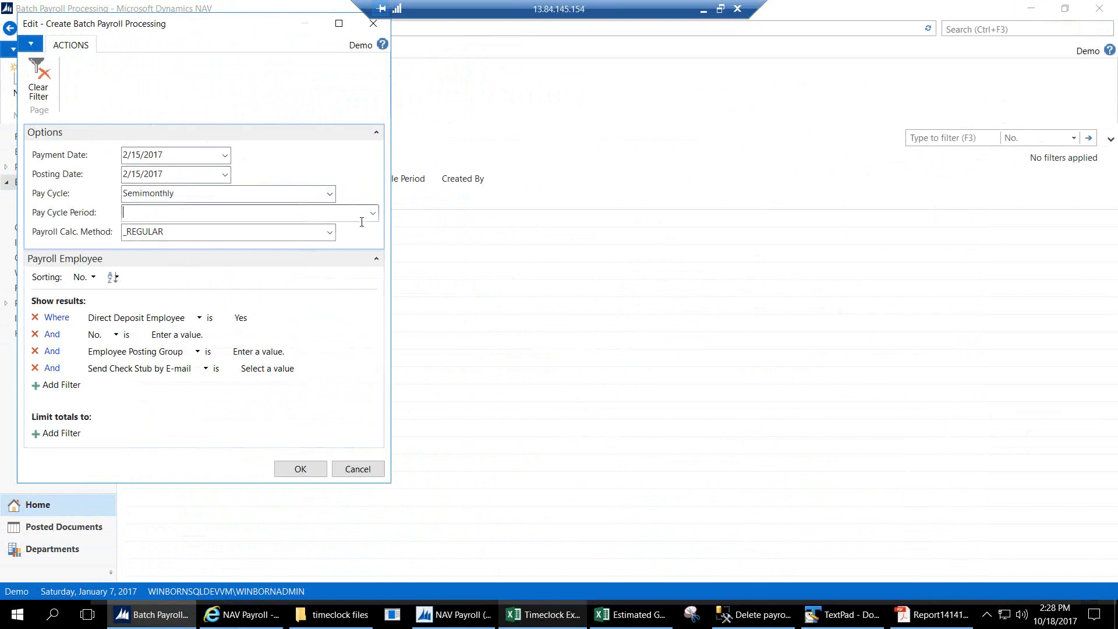
pyautogui.press('F4')
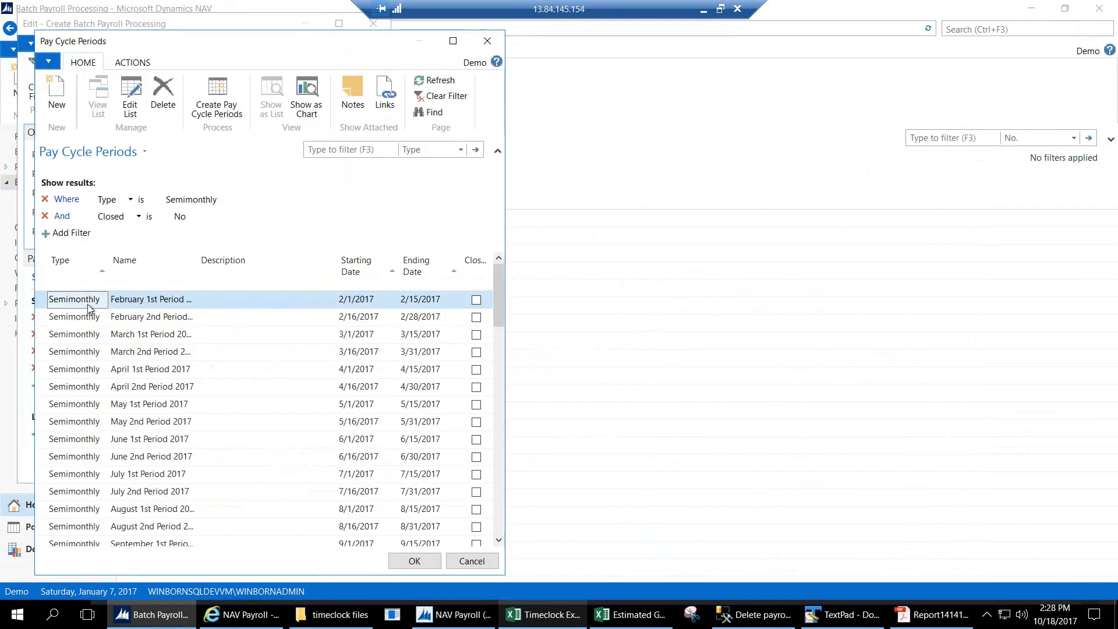
pyautogui.doubleClick(89, 307)
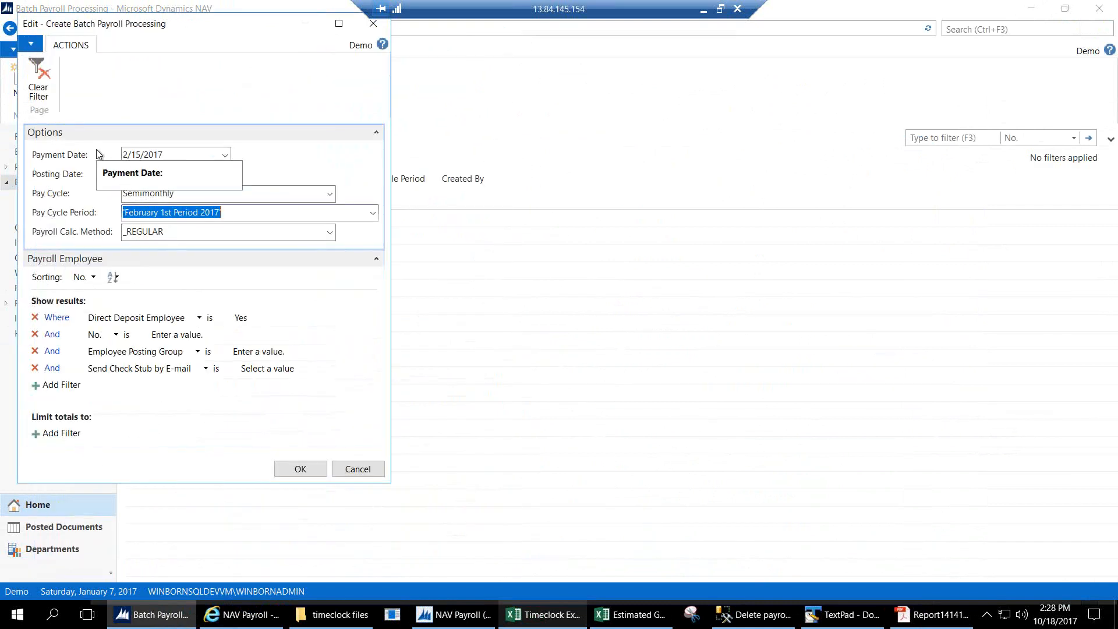
pyautogui.press('Tab')
pyautogui.press('Tab')
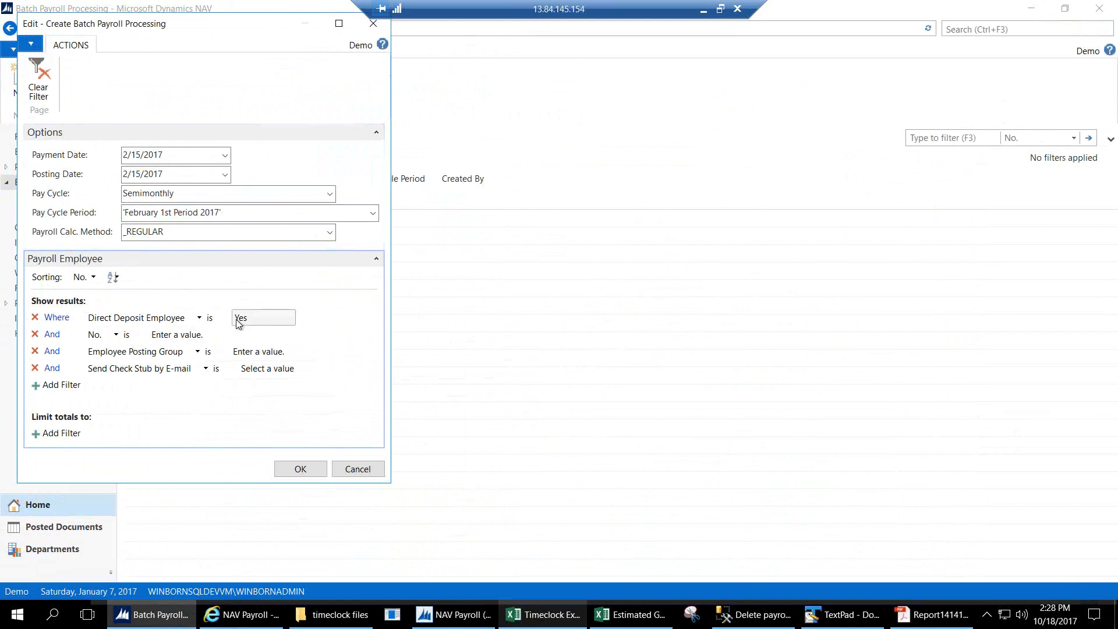
pyautogui.click(284, 318)
pyautogui.click(291, 317)
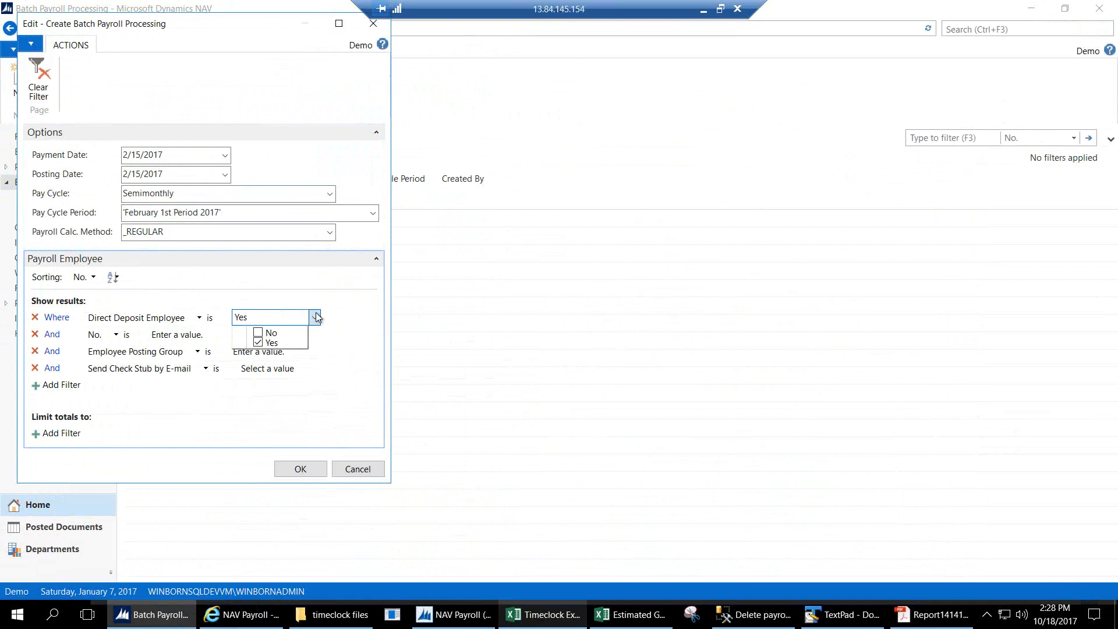
pyautogui.click(317, 318)
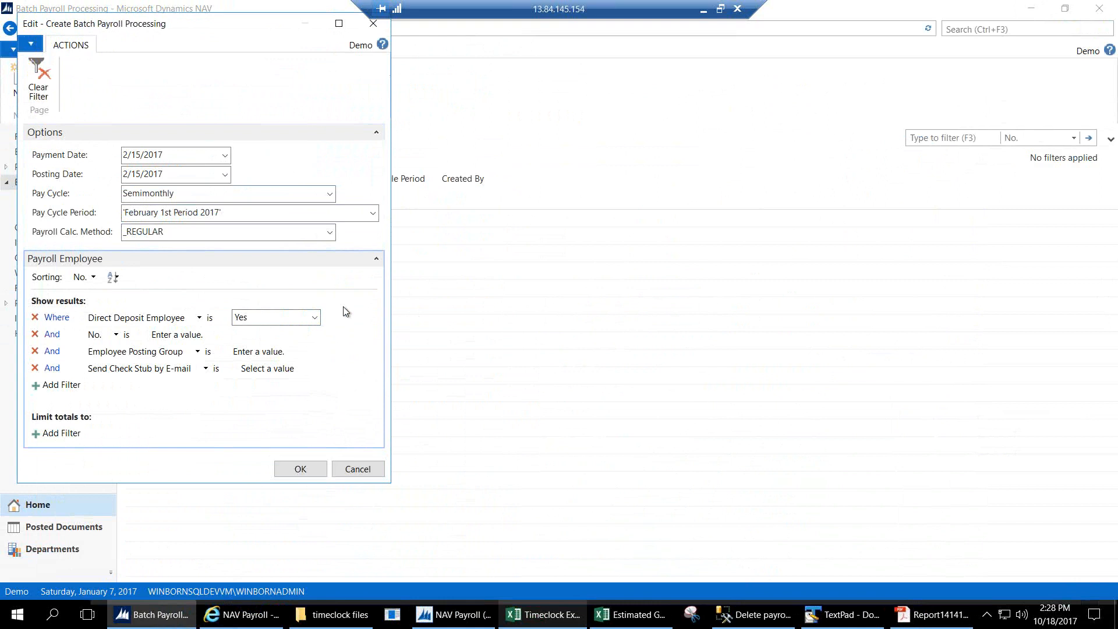
pyautogui.click(300, 469)
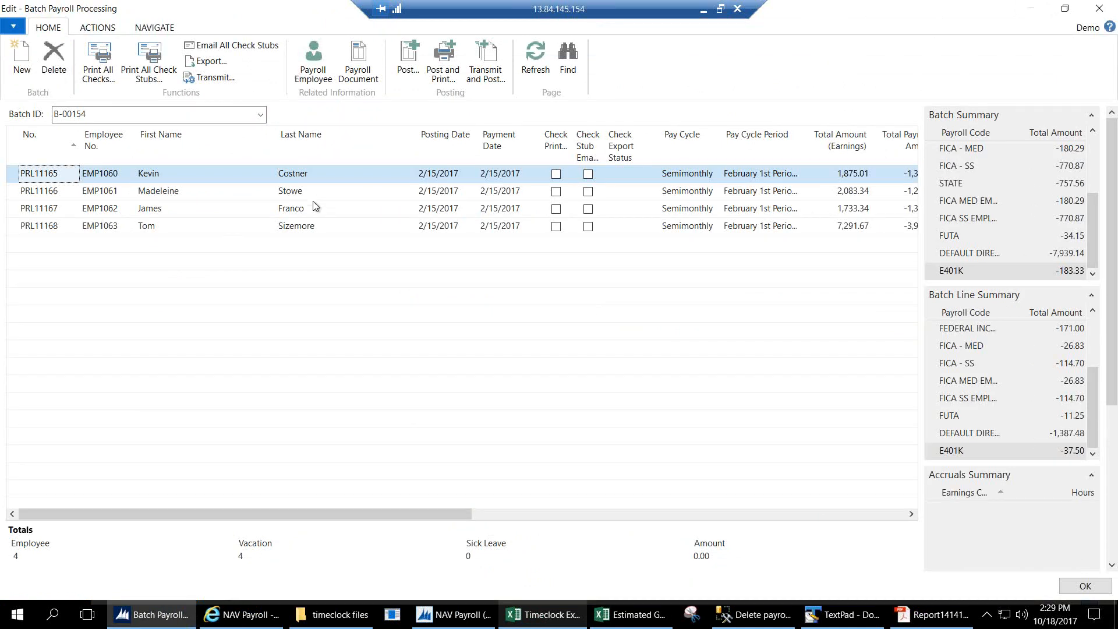
# Review the first two employees' vacation hours and line summaries in batch B-00154.
pyautogui.moveTo(454, 516); pyautogui.dragTo(690, 515)
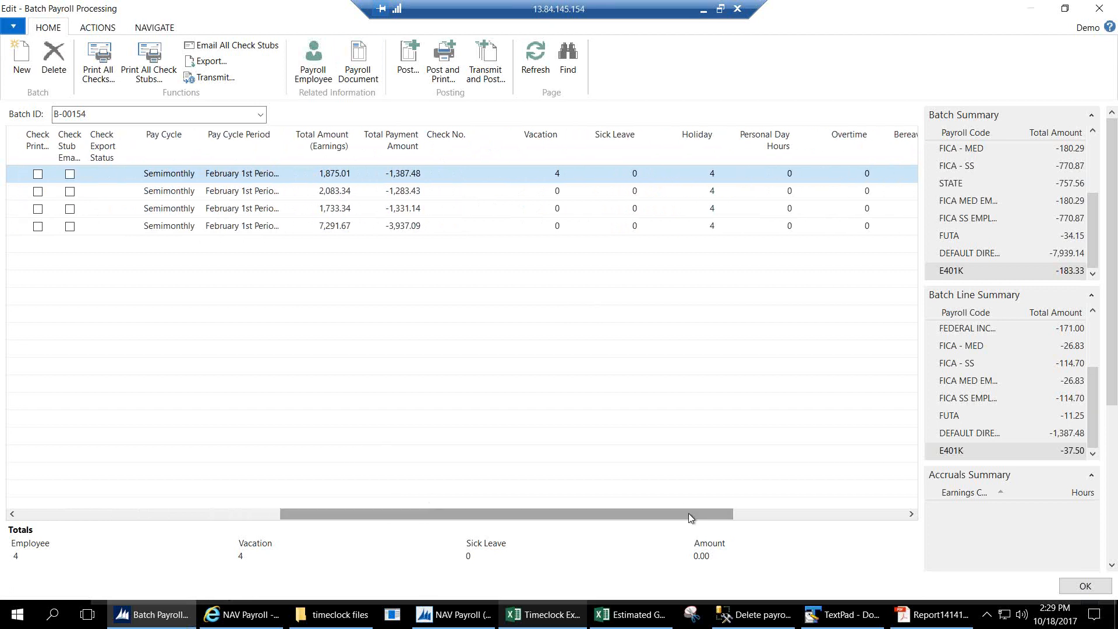
pyautogui.click(551, 173)
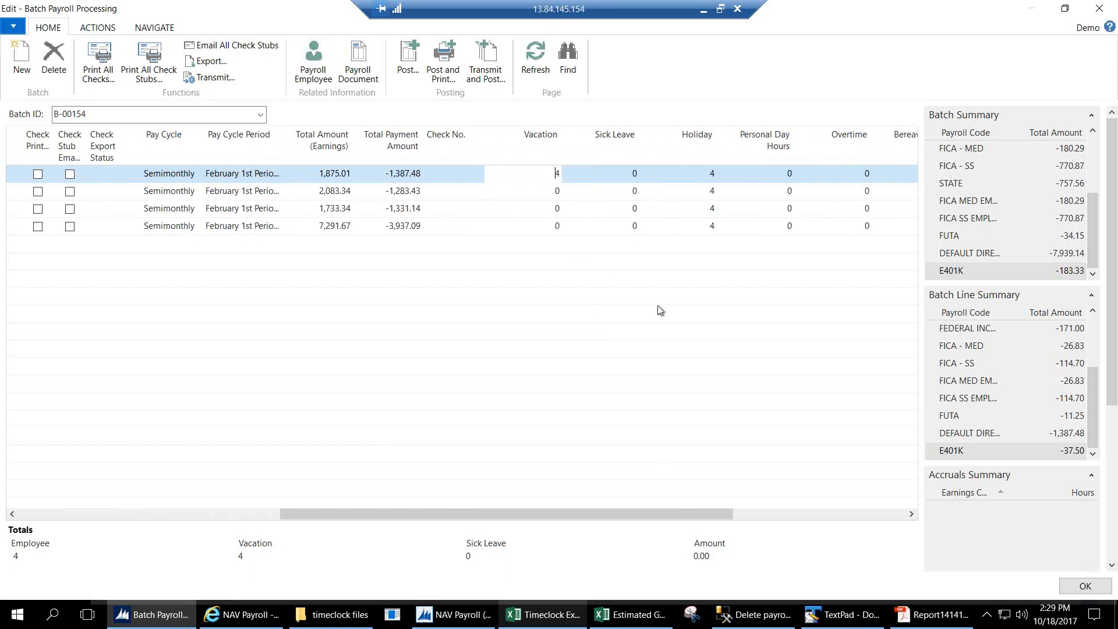
pyautogui.moveTo(1094, 374); pyautogui.dragTo(1095, 348)
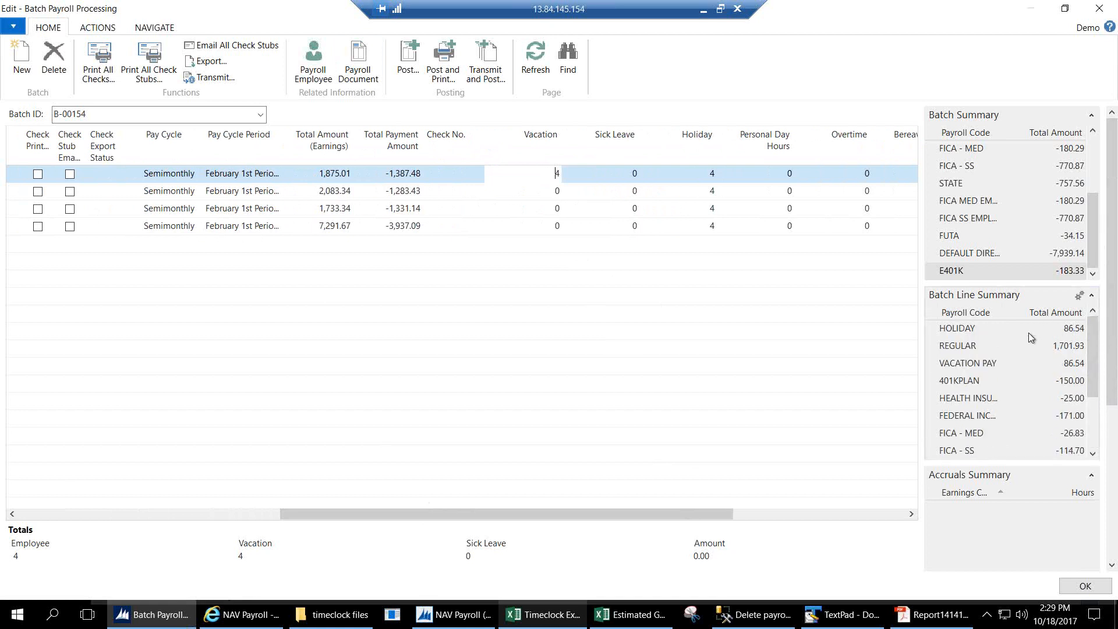
pyautogui.moveTo(1093, 362)
pyautogui.mouseDown()
pyautogui.moveTo(1094, 415)
pyautogui.moveTo(1091, 362)
pyautogui.mouseUp()
pyautogui.click(526, 196)
pyautogui.moveTo(1091, 239)
pyautogui.mouseDown()
pyautogui.moveTo(1091, 192)
pyautogui.moveTo(1086, 269)
pyautogui.mouseUp()
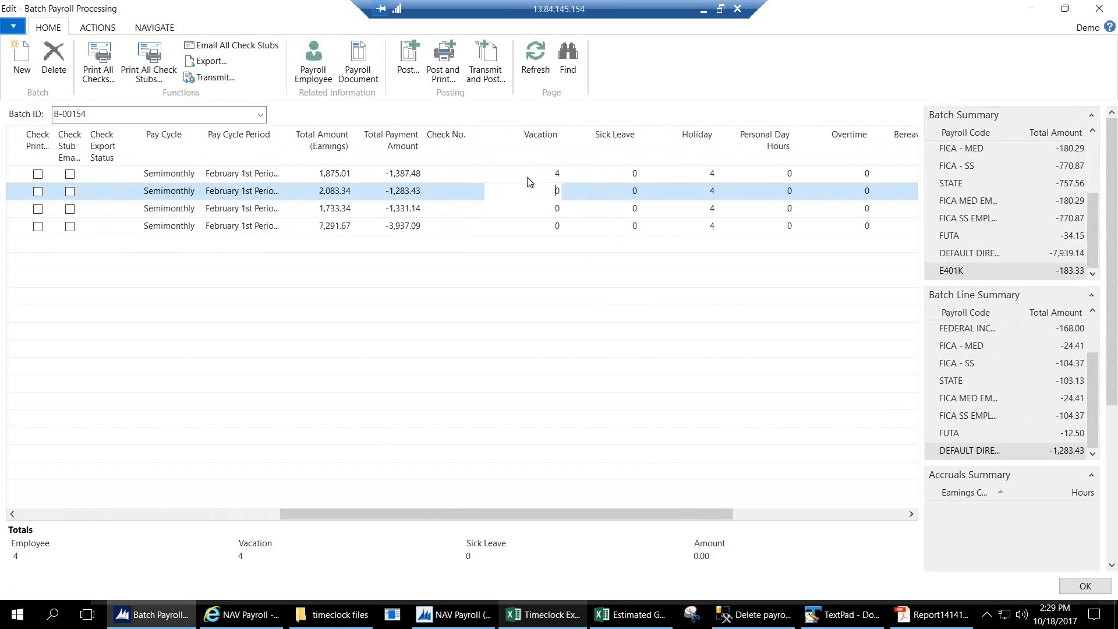
pyautogui.click(262, 179)
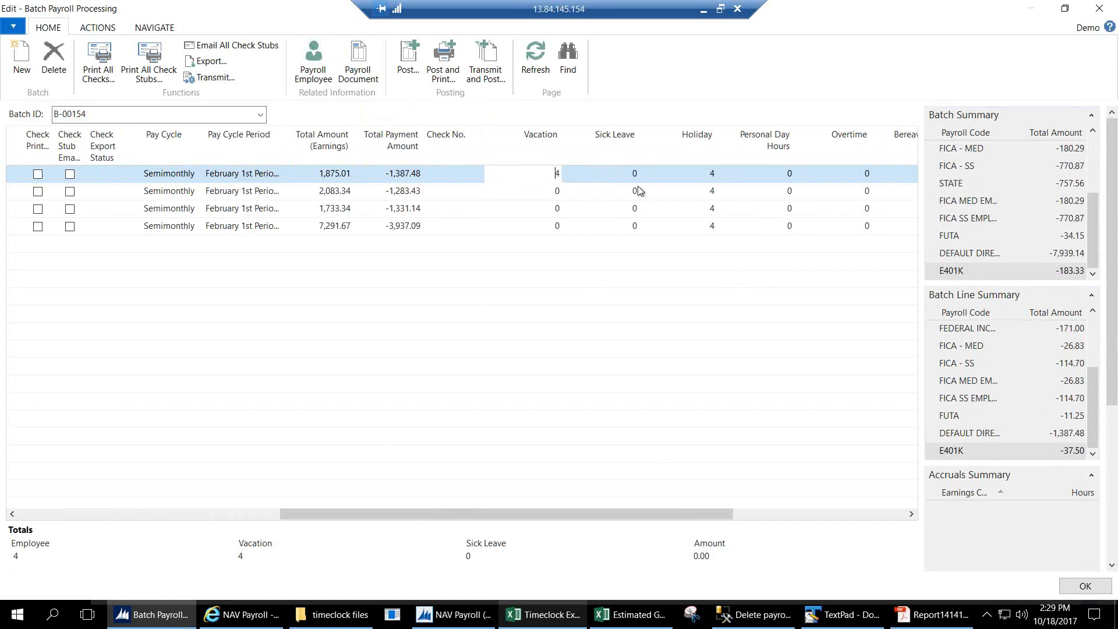
pyautogui.click(611, 179)
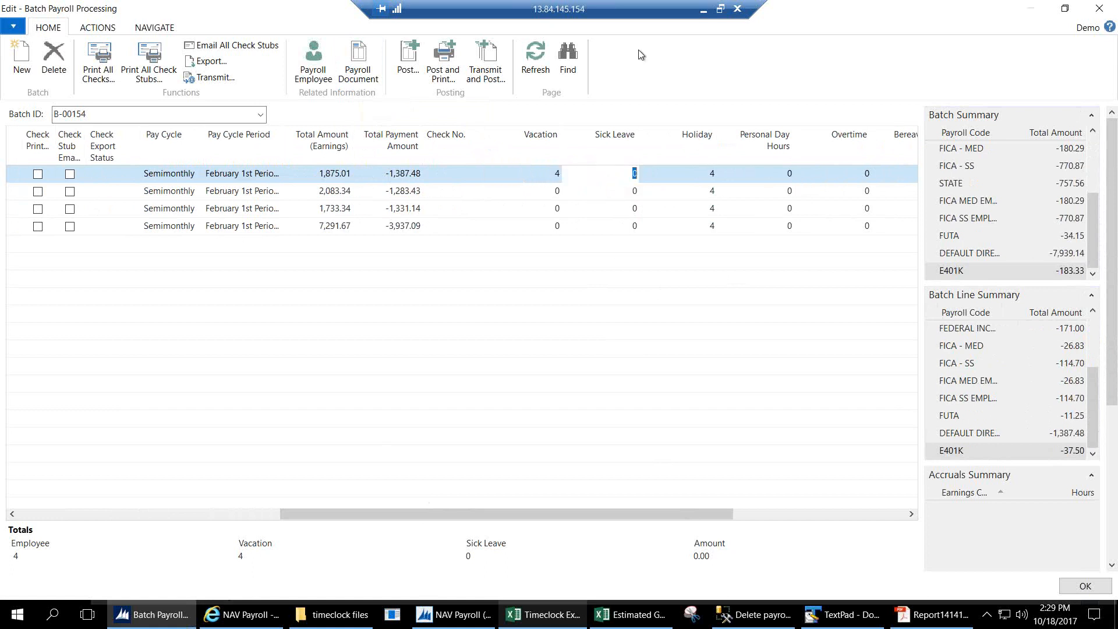
pyautogui.write('2')
pyautogui.press('Tab')
pyautogui.click(631, 174)
pyautogui.moveTo(1093, 402); pyautogui.dragTo(1093, 343)
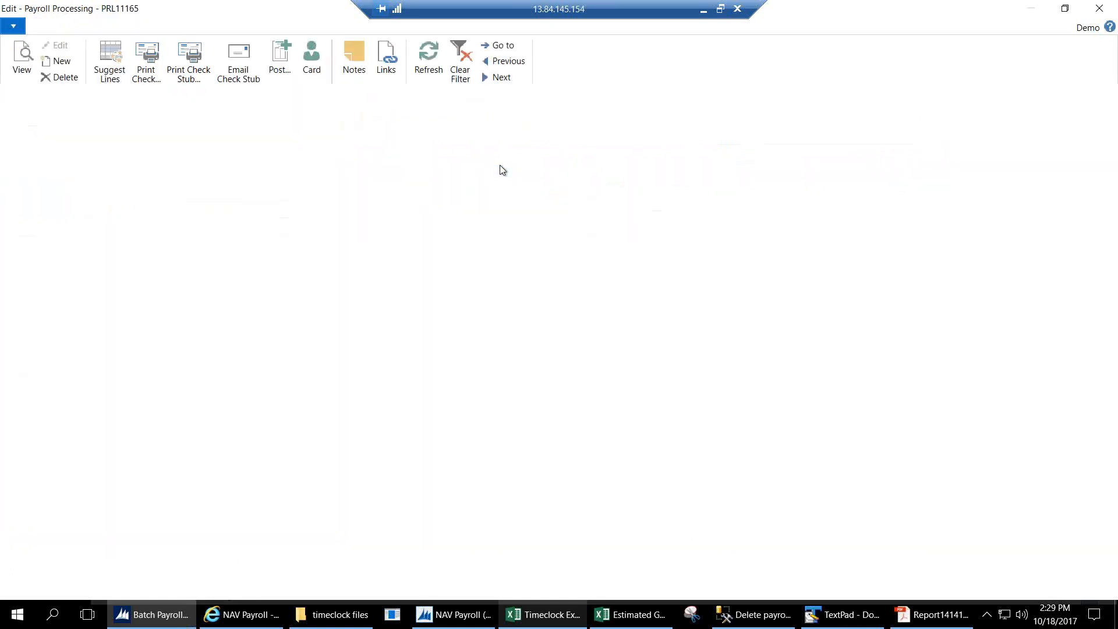
# Reset PRL11165's sick leave to 0 to drop the Sick Pay line, then close the card.
pyautogui.click(13, 453)
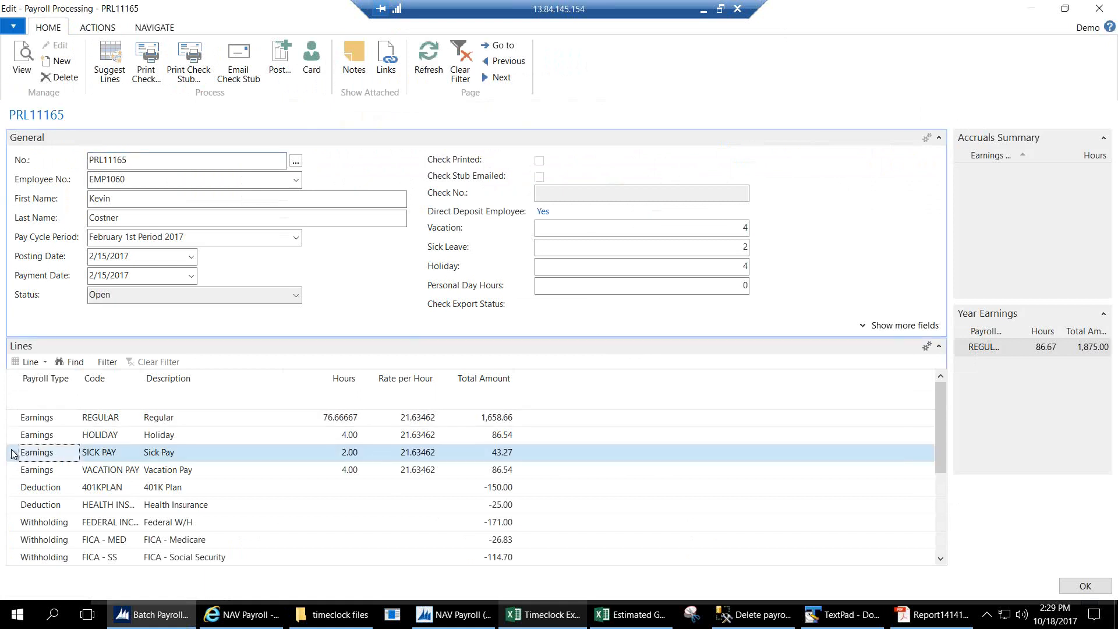
pyautogui.click(726, 250)
pyautogui.write('0')
pyautogui.press('Tab')
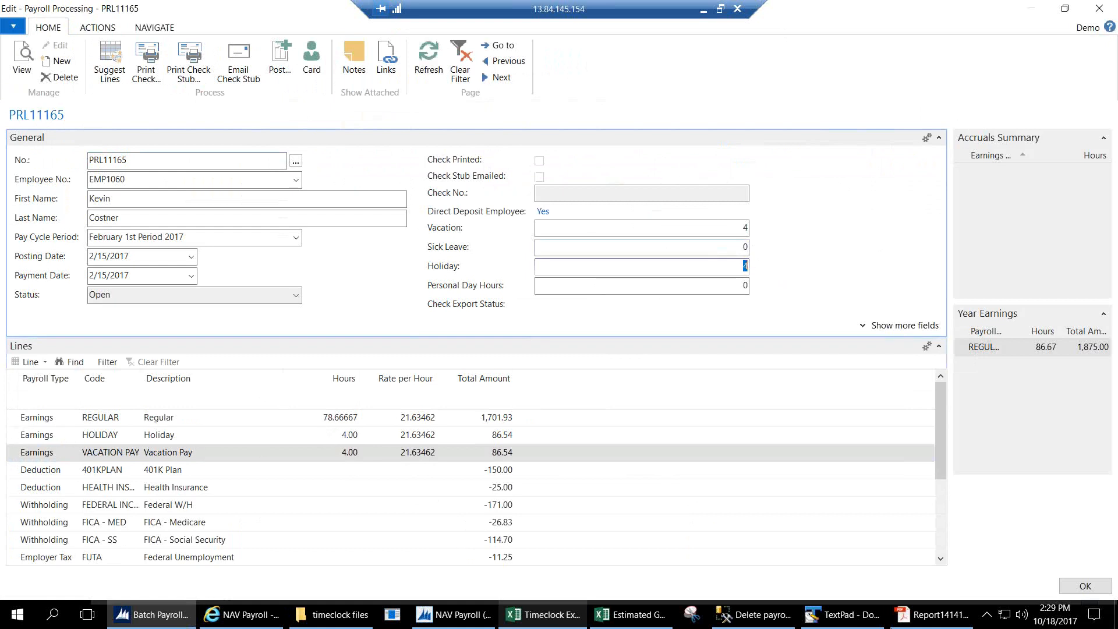
pyautogui.click(1086, 586)
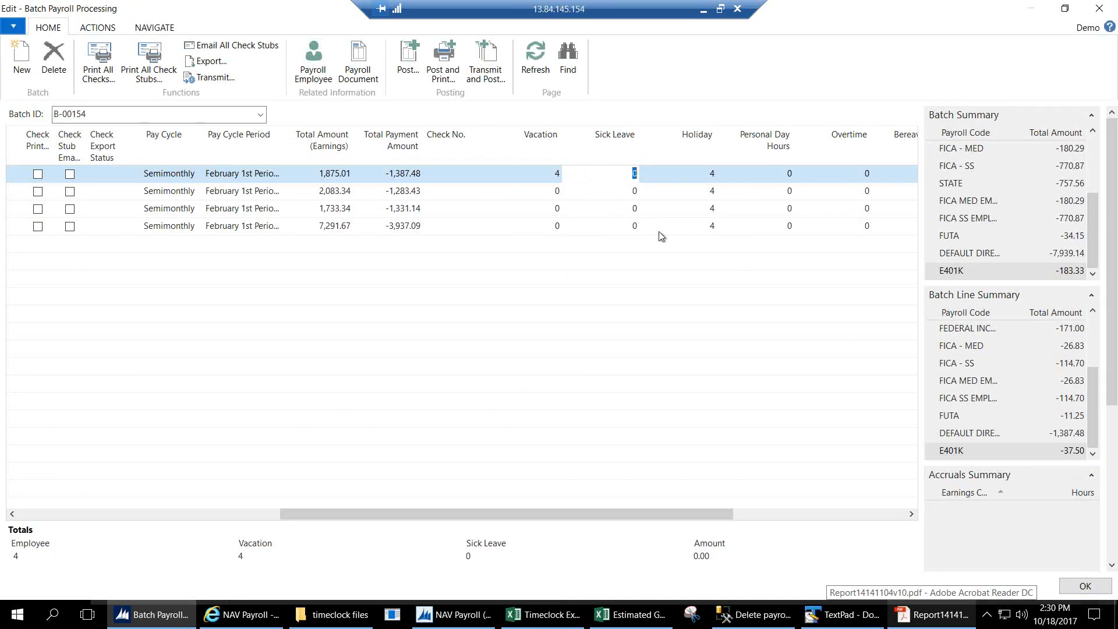
# Select all four batch lines, export their checks, and email all check stubs.
pyautogui.moveTo(1100, 429); pyautogui.dragTo(1103, 374)
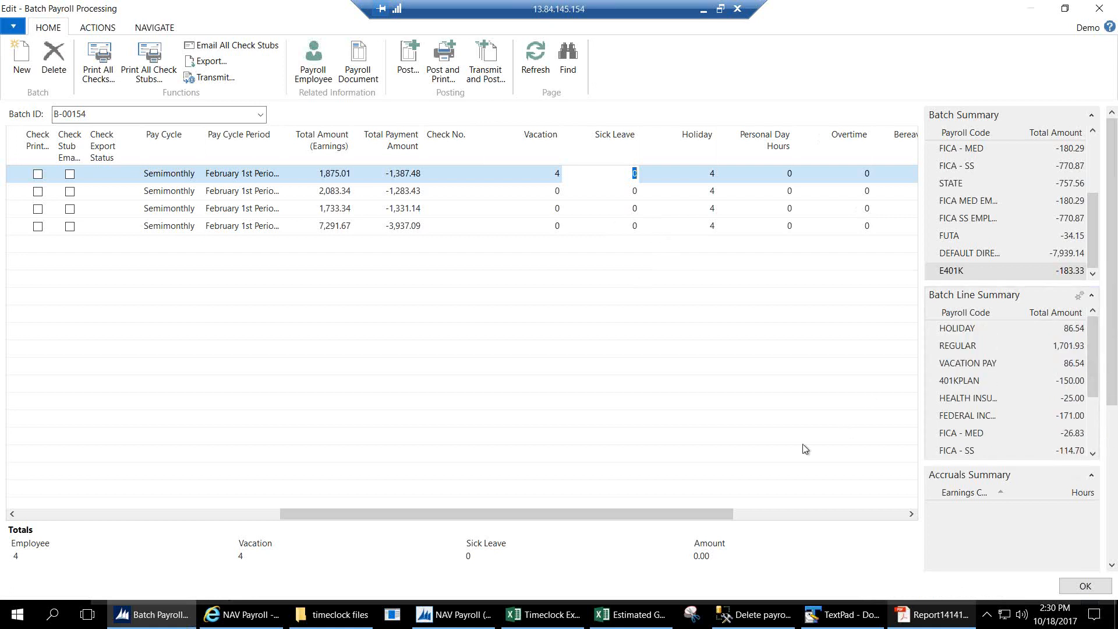
pyautogui.moveTo(703, 513); pyautogui.dragTo(404, 494)
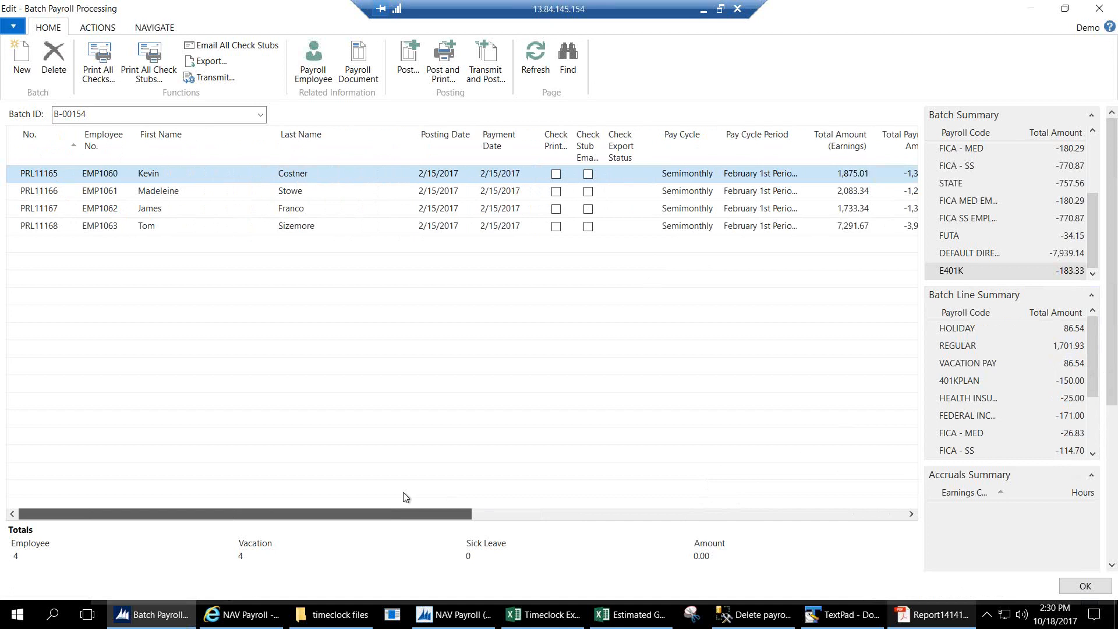
pyautogui.click(20, 156)
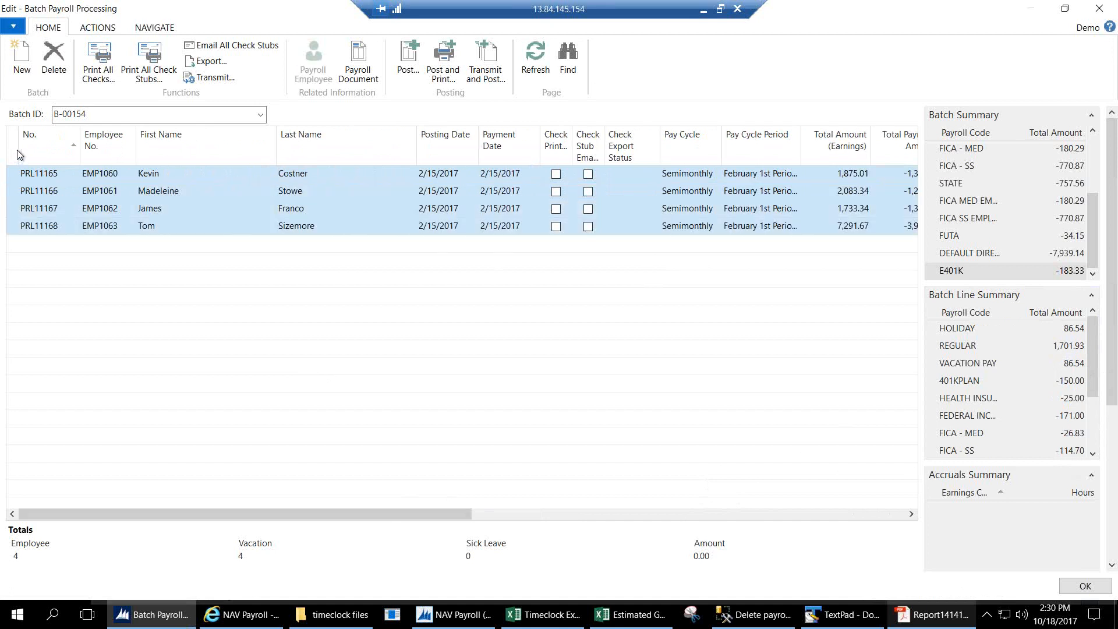
pyautogui.click(219, 68)
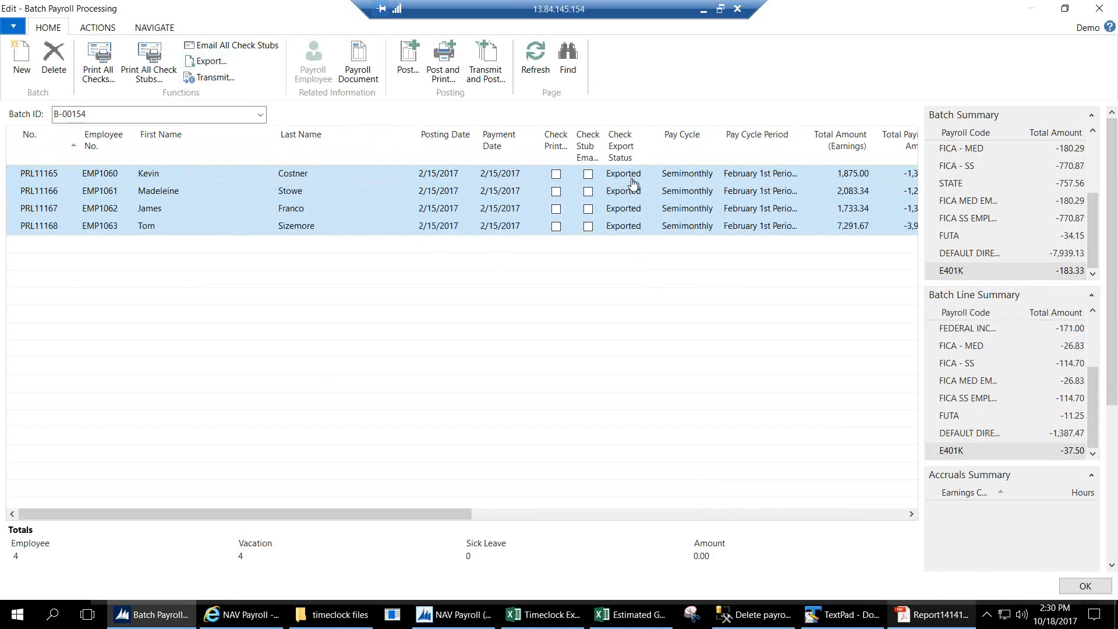
pyautogui.click(232, 45)
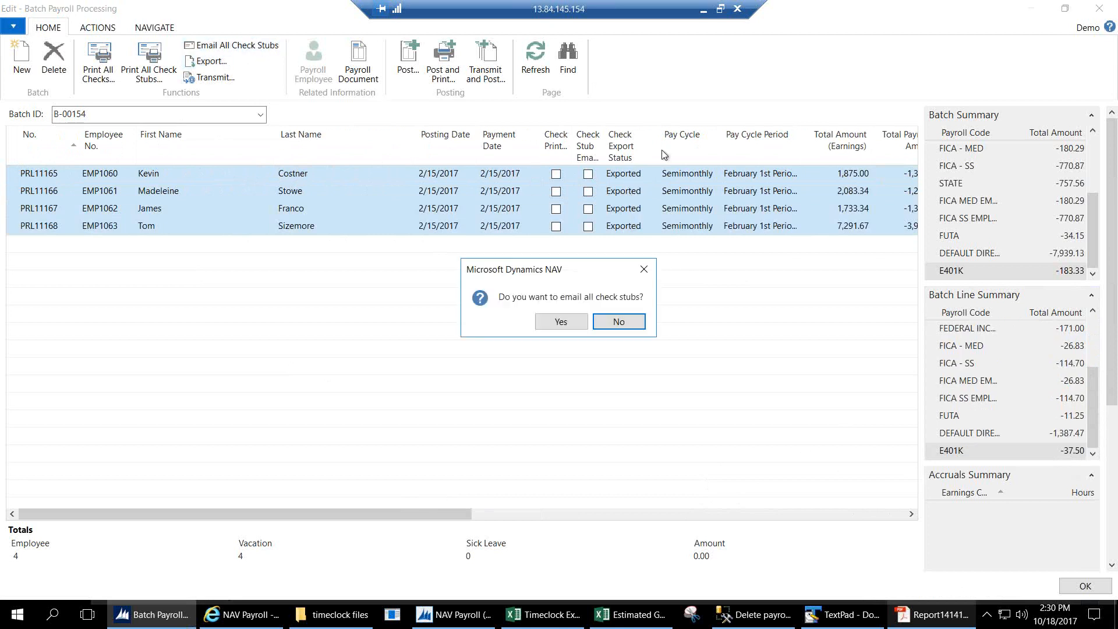
pyautogui.click(572, 322)
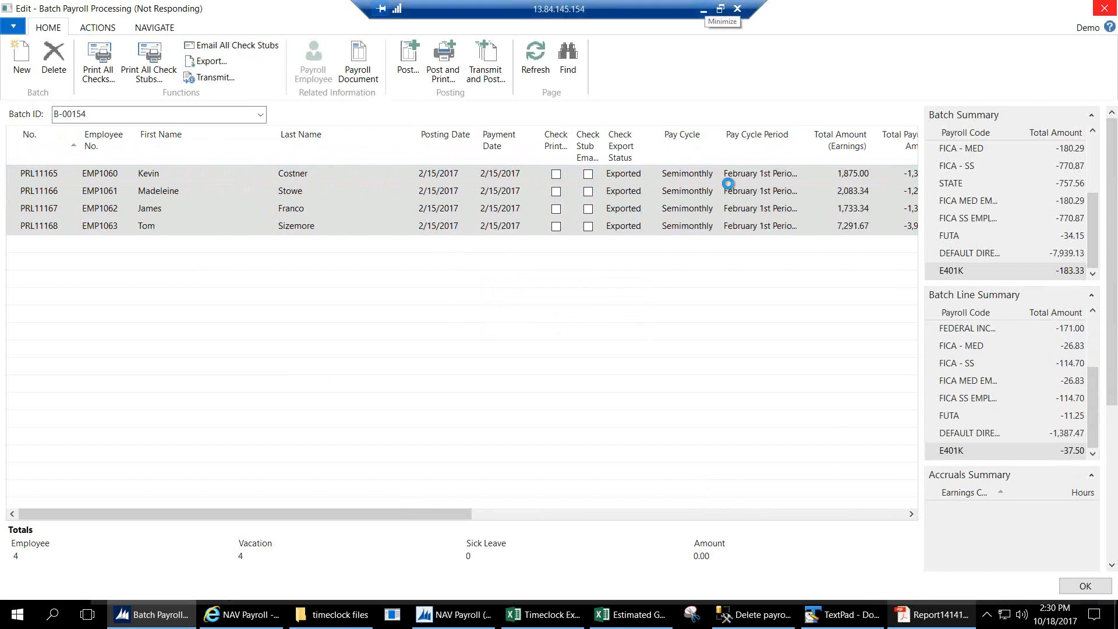
# Open the emailed check stub PDF attachment from the local Outlook inbox.
pyautogui.click(703, 9)
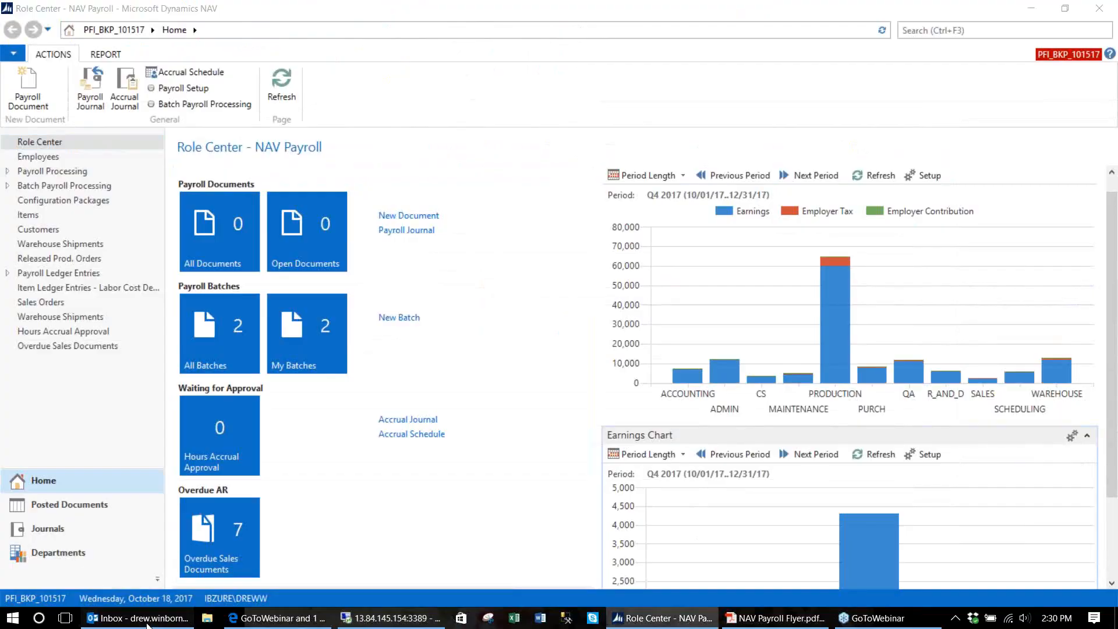
pyautogui.click(148, 623)
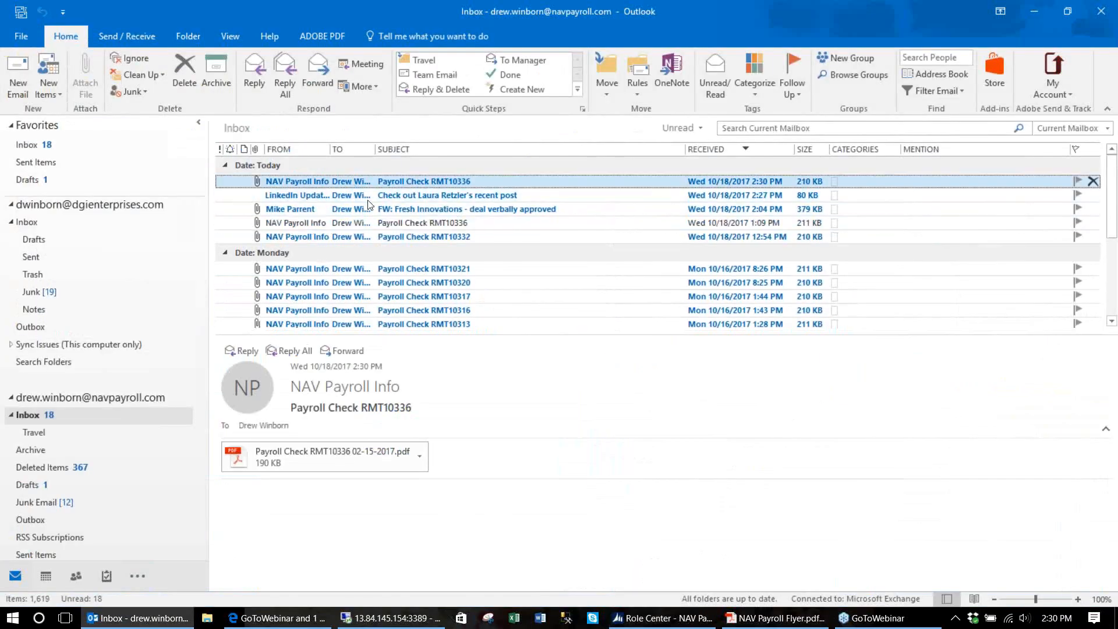
pyautogui.doubleClick(322, 459)
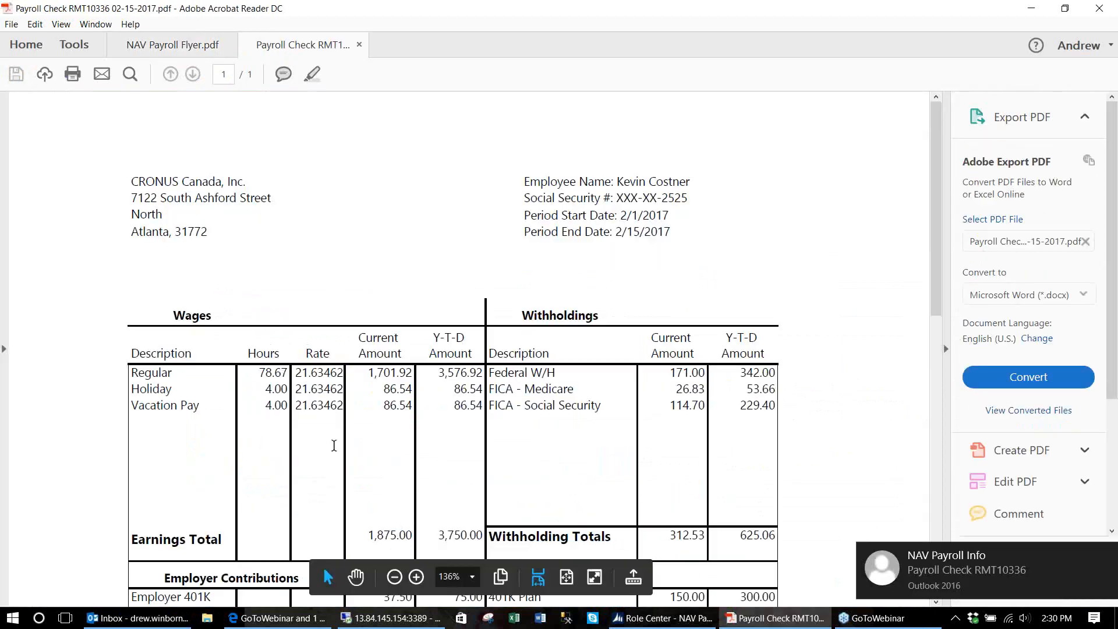
# Review the stub's Vacation Pay line and advice number RMT10336, then return to NAV.
pyautogui.moveTo(938, 284); pyautogui.dragTo(930, 326)
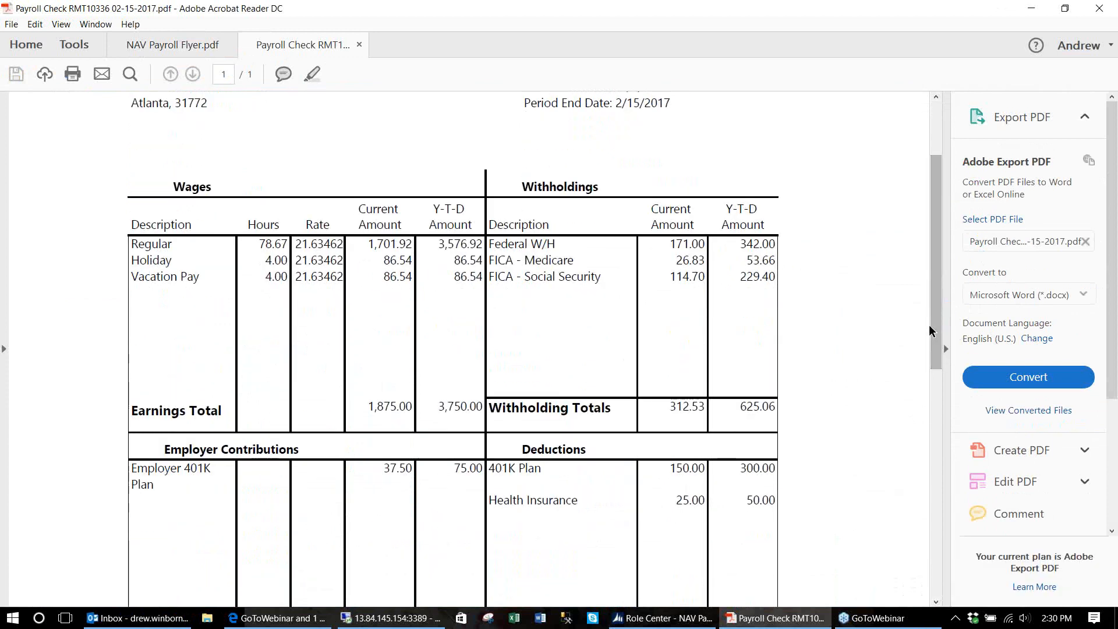
pyautogui.moveTo(205, 277); pyautogui.dragTo(120, 279)
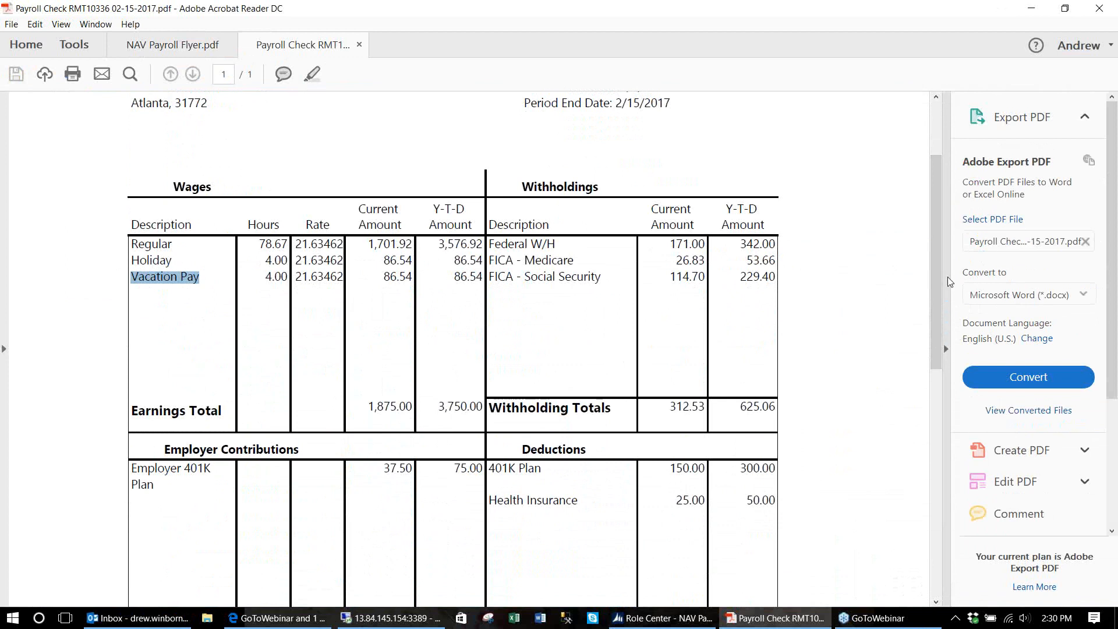
pyautogui.moveTo(934, 289); pyautogui.dragTo(934, 308)
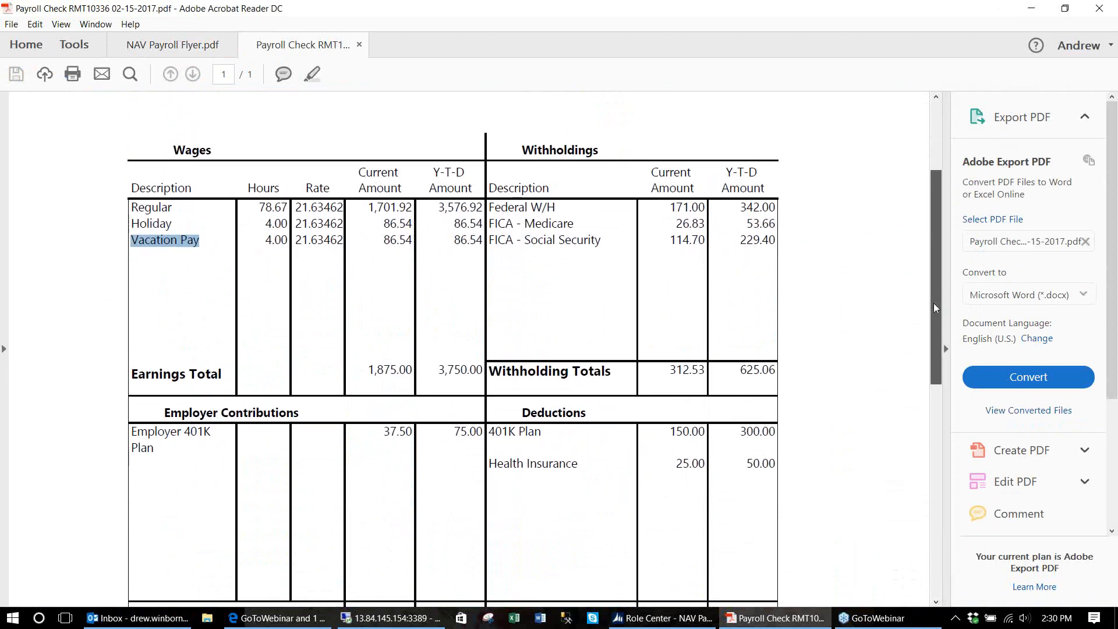
pyautogui.moveTo(934, 307); pyautogui.dragTo(919, 502)
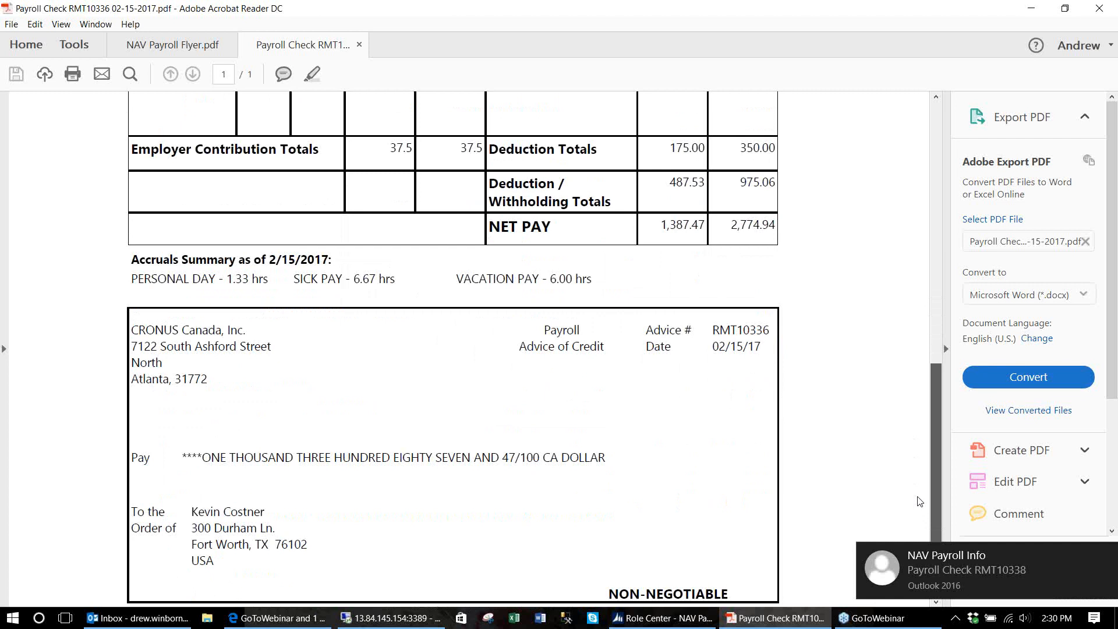
pyautogui.scroll(-2, 919, 501)
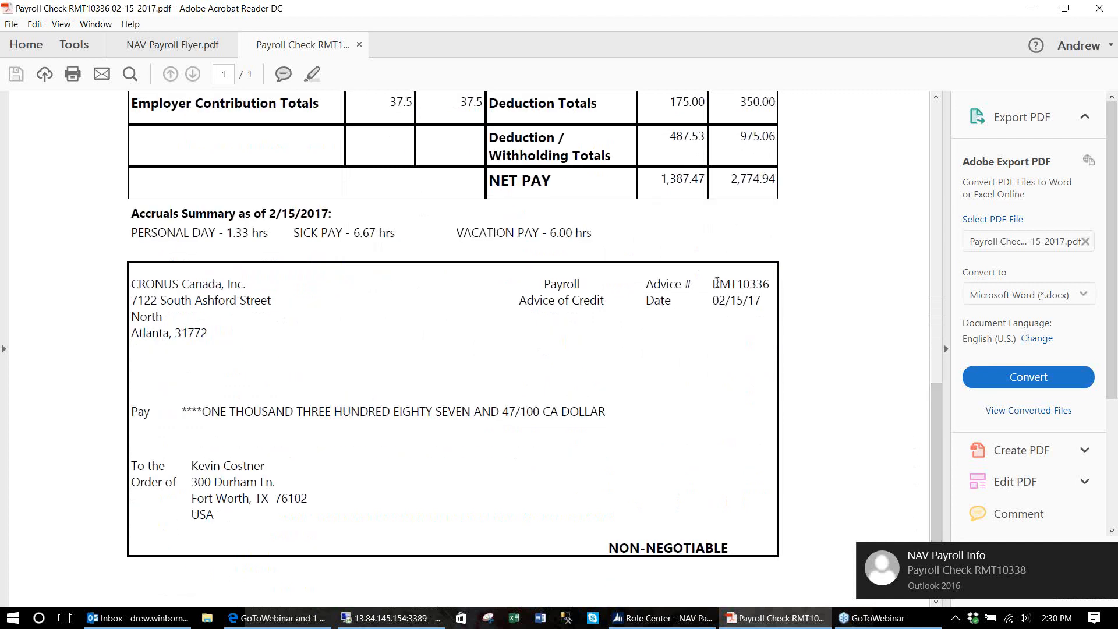
pyautogui.moveTo(713, 284); pyautogui.dragTo(770, 284)
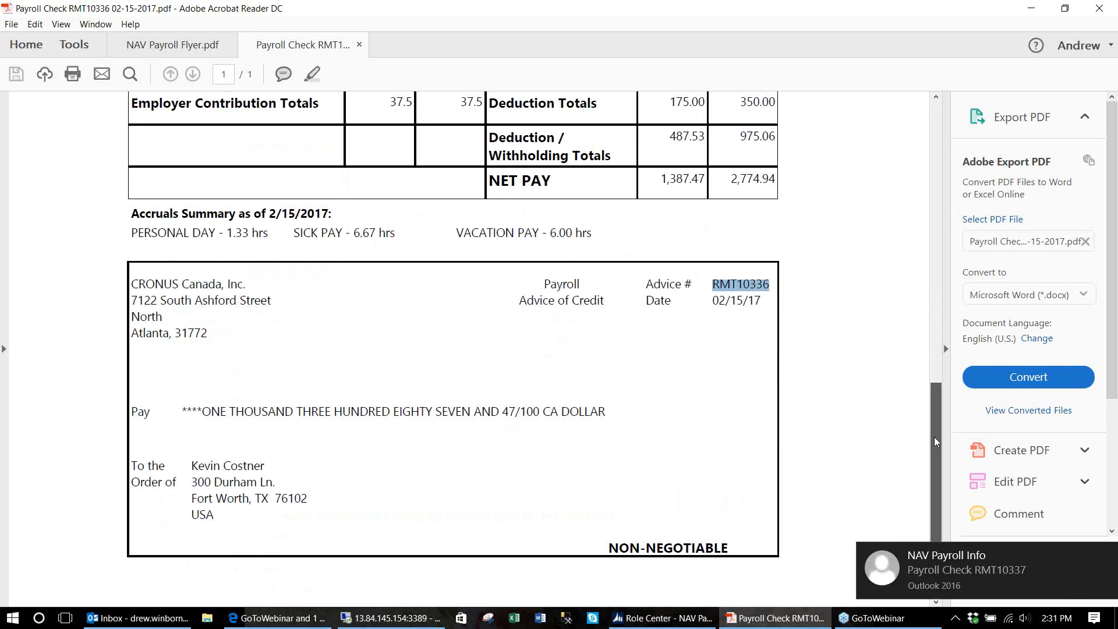
pyautogui.moveTo(928, 383); pyautogui.dragTo(598, 250)
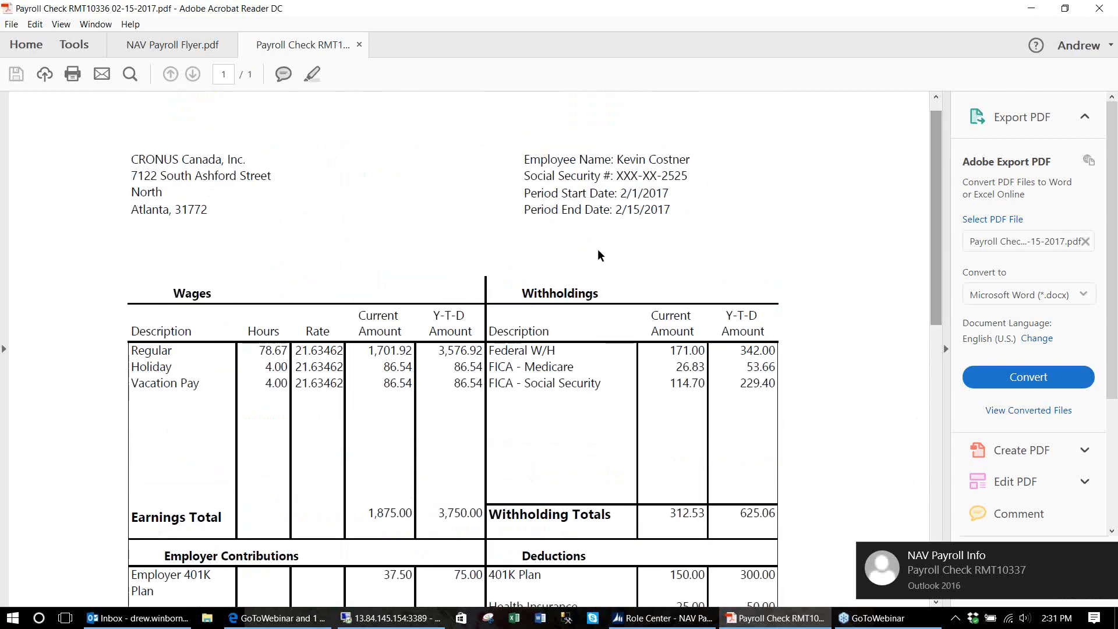
pyautogui.click(367, 616)
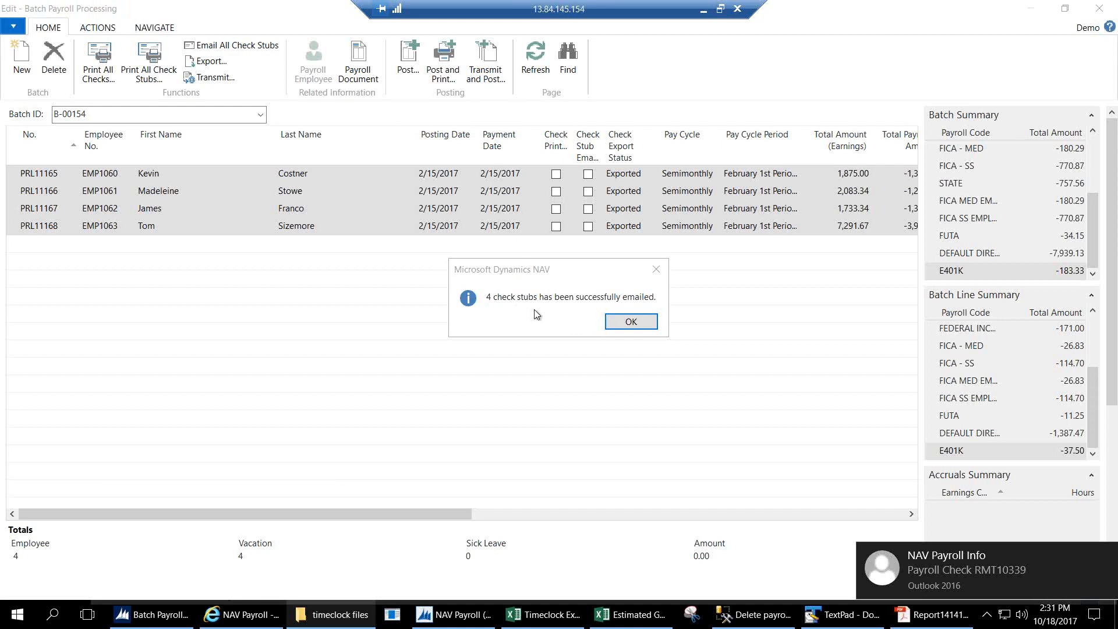
# Transmit and post batch B-00154 with 2/15/2017 posting date, then switch to the browser.
pyautogui.click(629, 323)
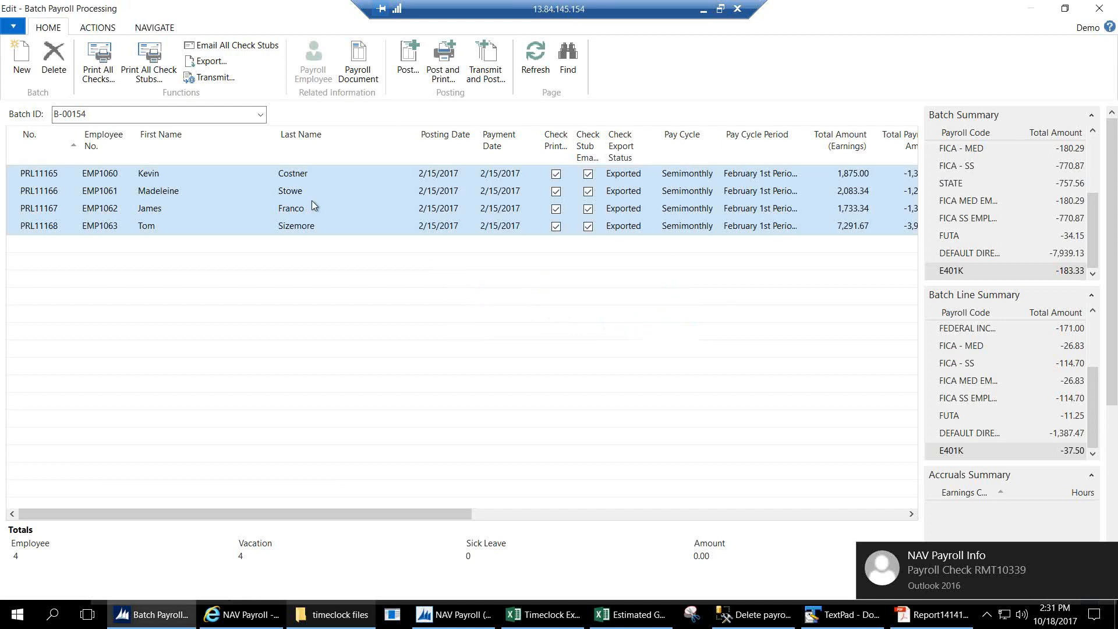
pyautogui.click(207, 84)
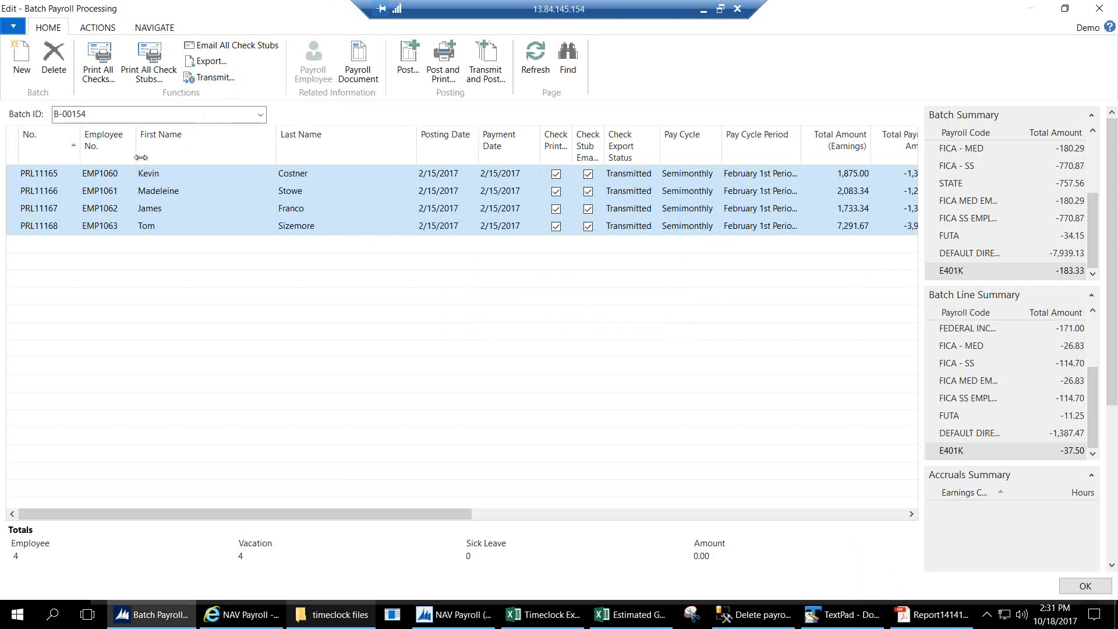
pyautogui.click(408, 61)
pyautogui.click(260, 391)
pyautogui.press('Return')
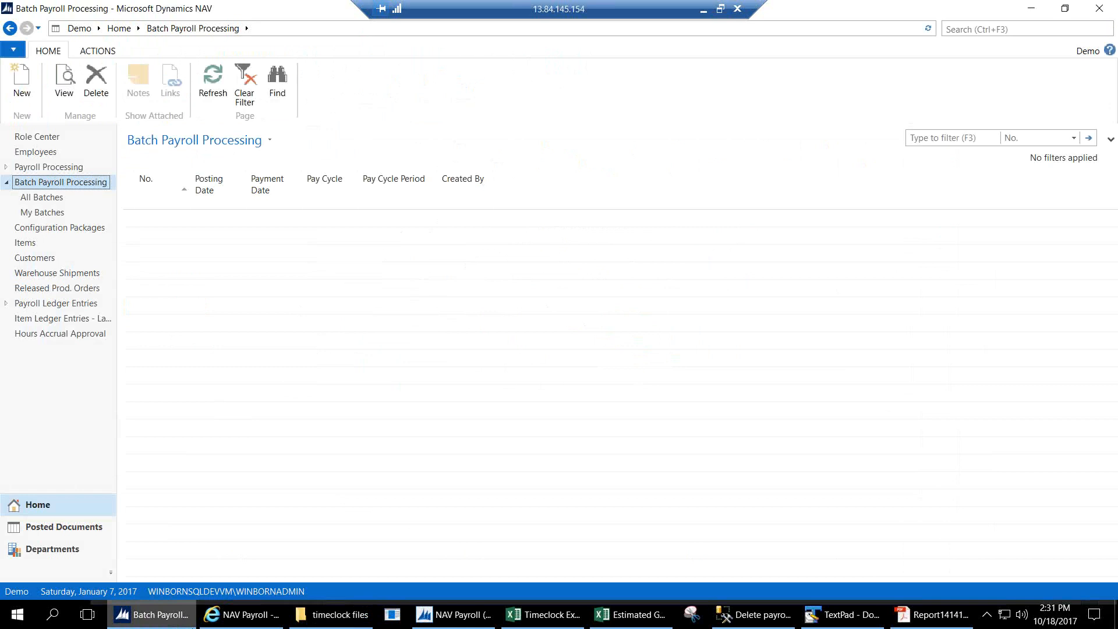
pyautogui.click(224, 619)
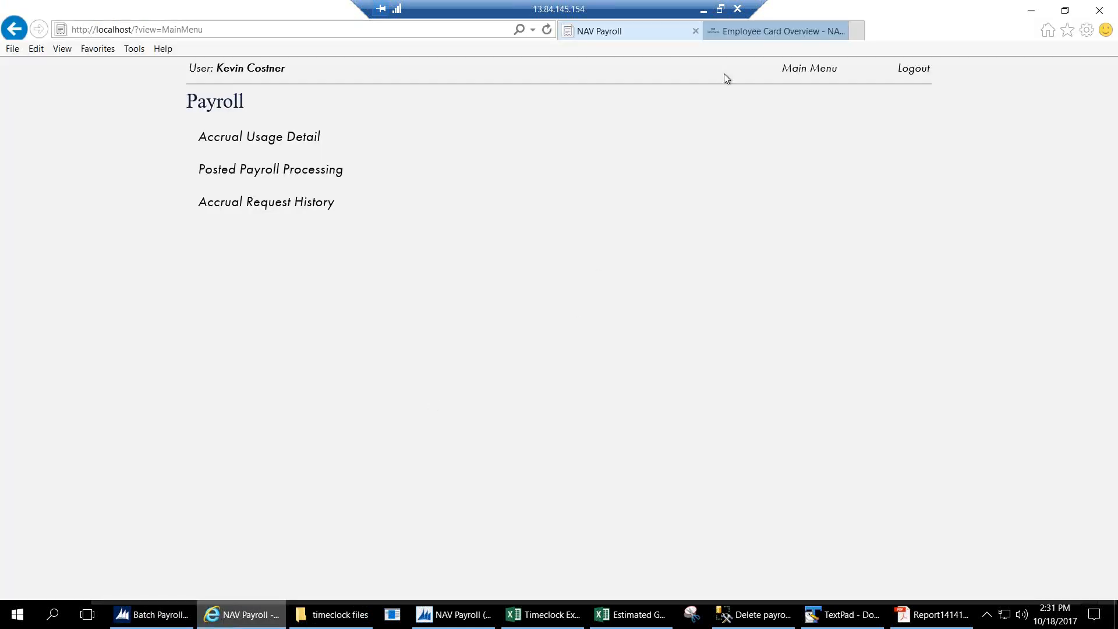
# Go to navpayroll.com in a new tab and open its manual at Employee Card Overview.
pyautogui.click(858, 31)
pyautogui.write('nav')
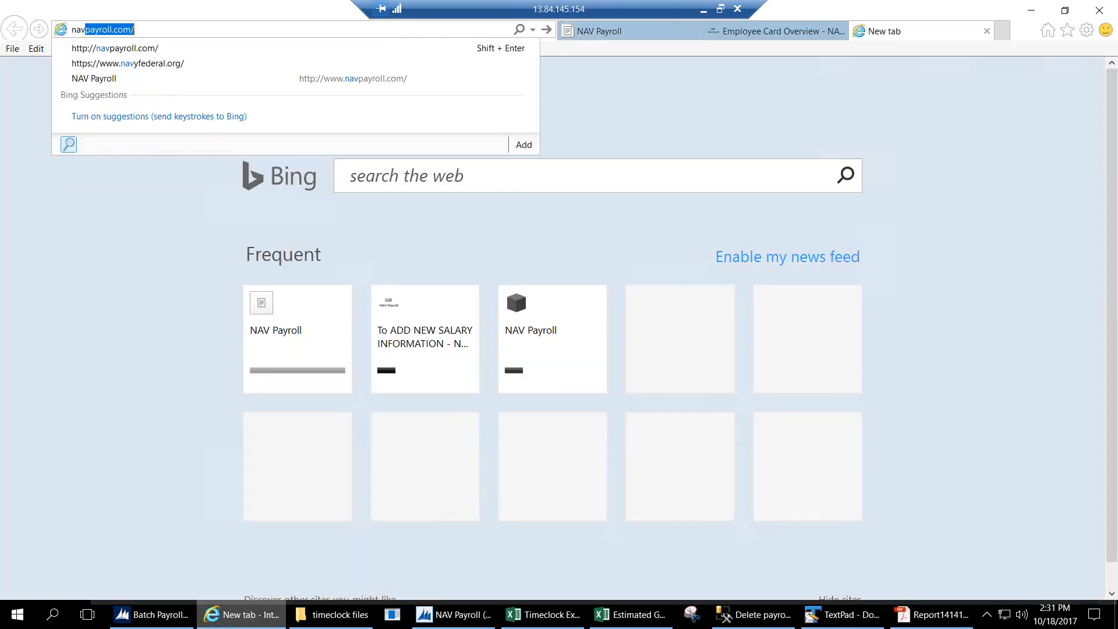
pyautogui.press('Return')
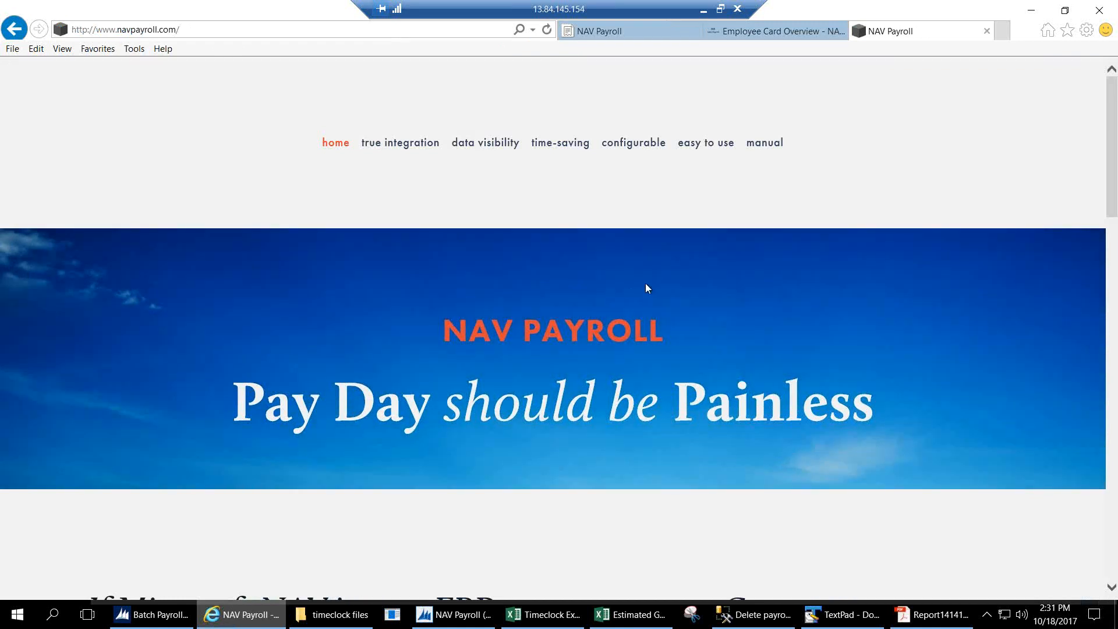
pyautogui.click(765, 143)
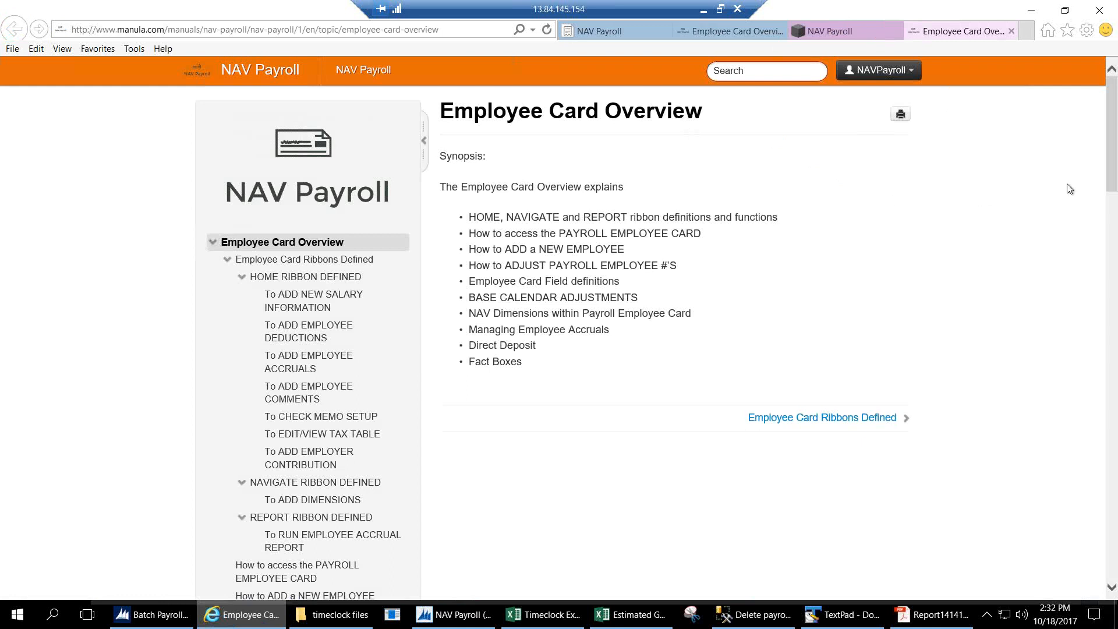
# Read the To ADD NEW SALARY INFORMATION and To ADD EMPLOYEE DEDUCTIONS topics.
pyautogui.click(309, 309)
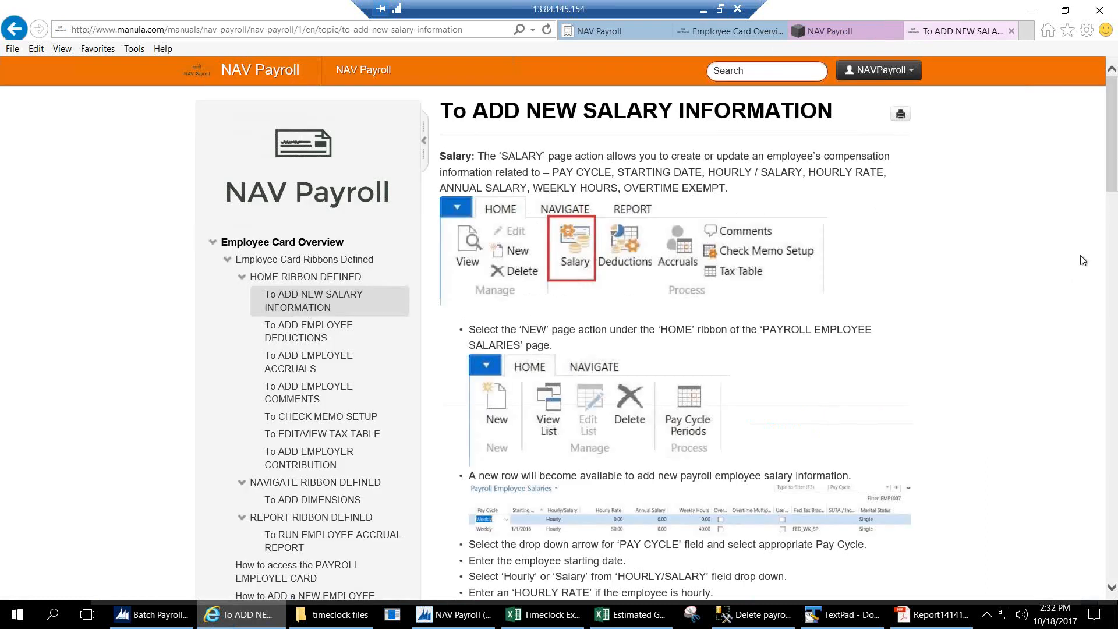
pyautogui.moveTo(1112, 185); pyautogui.dragTo(1114, 195)
pyautogui.moveTo(1117, 242); pyautogui.dragTo(1114, 176)
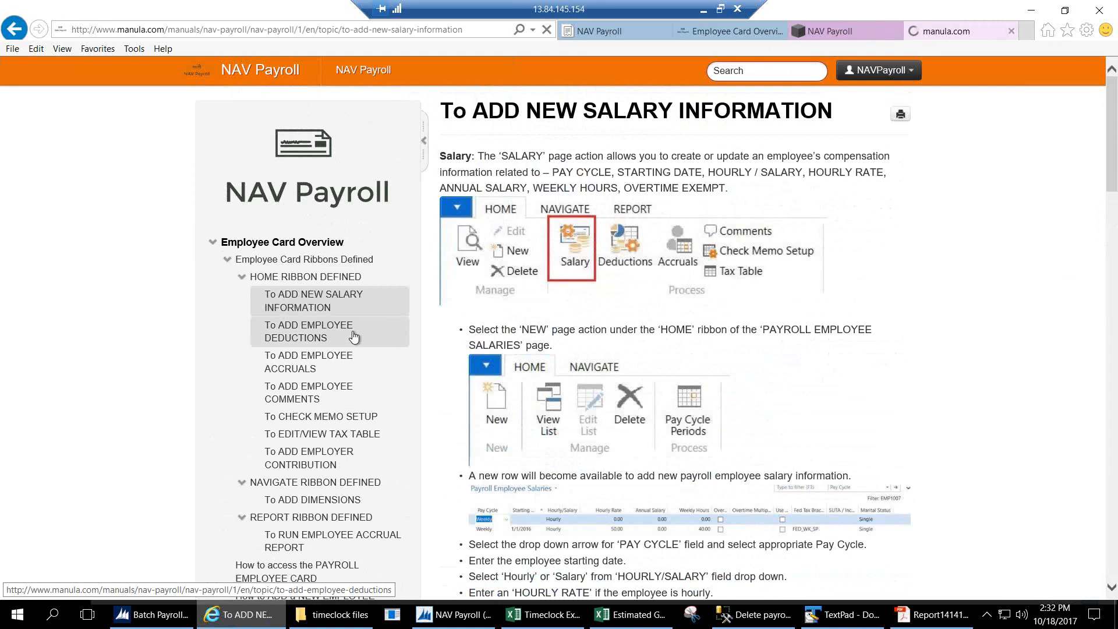
pyautogui.click(353, 337)
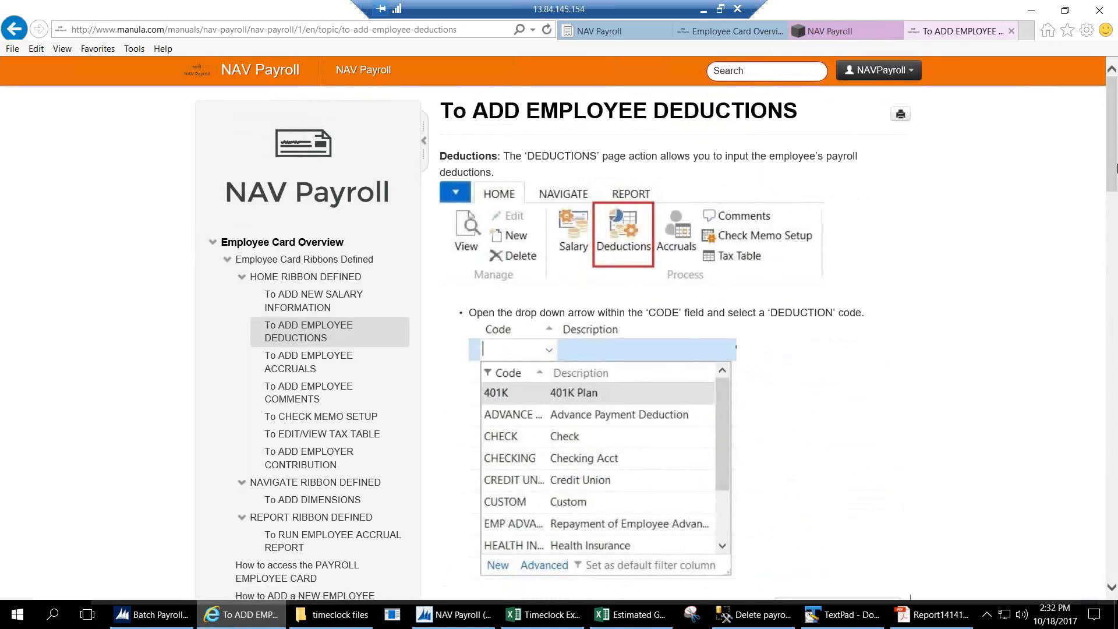
pyautogui.moveTo(1116, 181); pyautogui.dragTo(1112, 282)
# Open and scroll through the How to PROCESS INDIVIDUAL EMPLOYEE PAYROLL article.
pyautogui.click(277, 221)
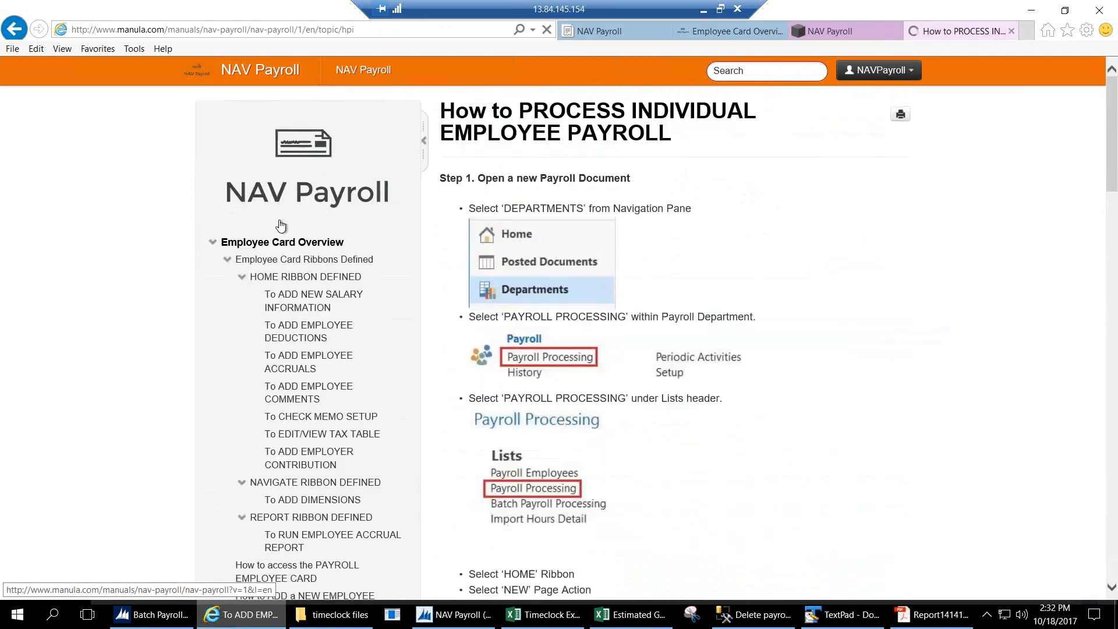
pyautogui.moveTo(1116, 154); pyautogui.dragTo(1086, 461)
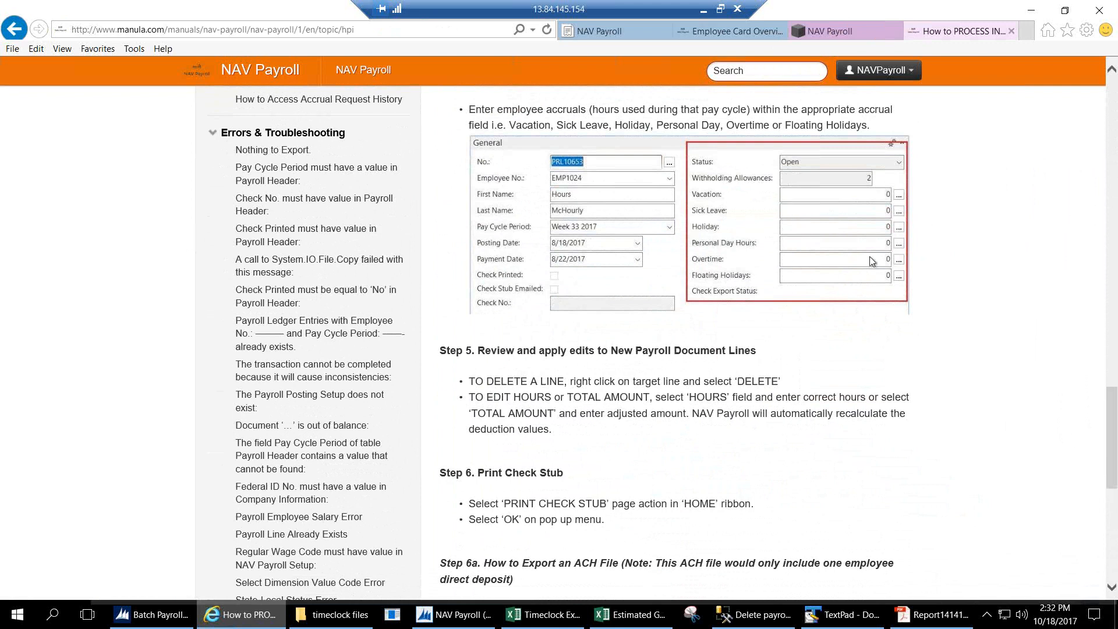
pyautogui.moveTo(1116, 412); pyautogui.dragTo(1116, 91)
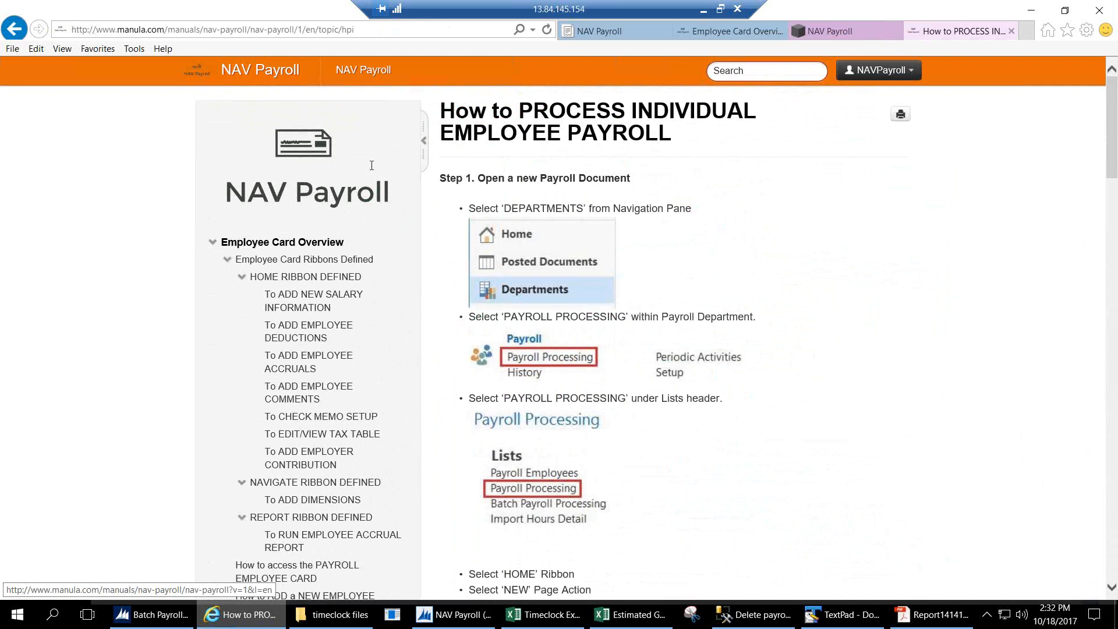
# Search the manual for 'pay cycle' and read the Pay Cycle Period must have a value error article.
pyautogui.click(717, 66)
pyautogui.write('pay cycle')
pyautogui.press('Return')
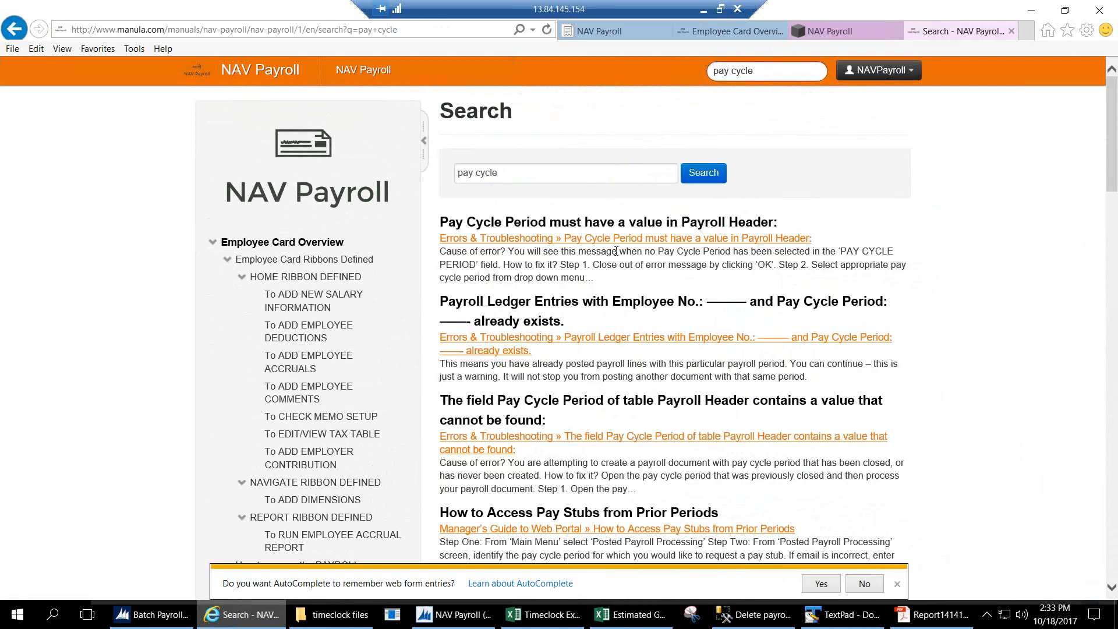
pyautogui.click(580, 239)
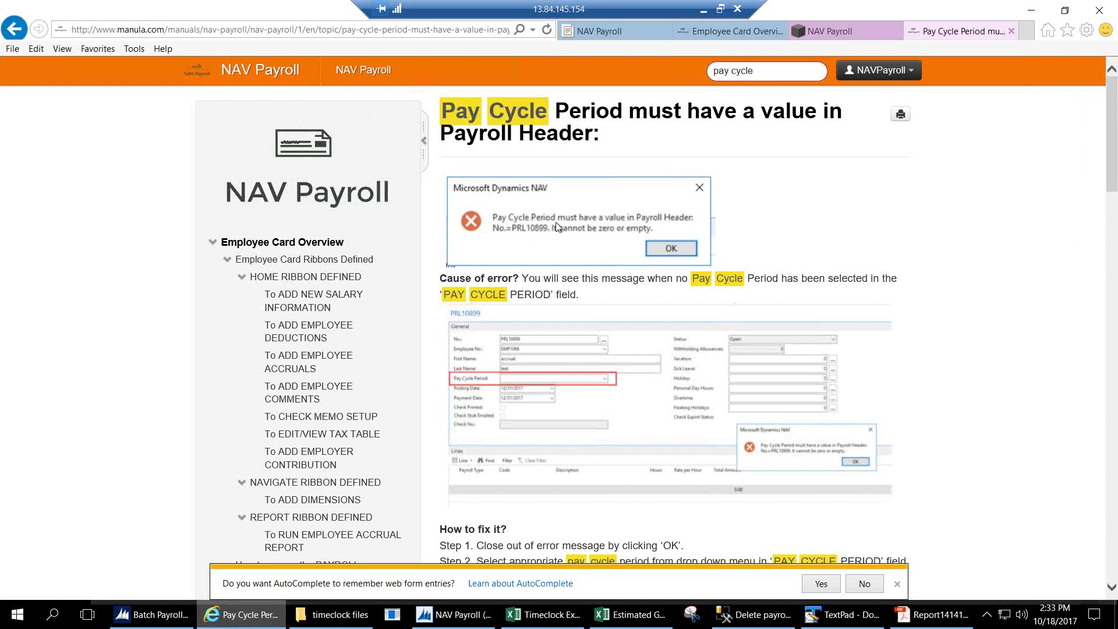
pyautogui.scroll(-3, 1113, 204)
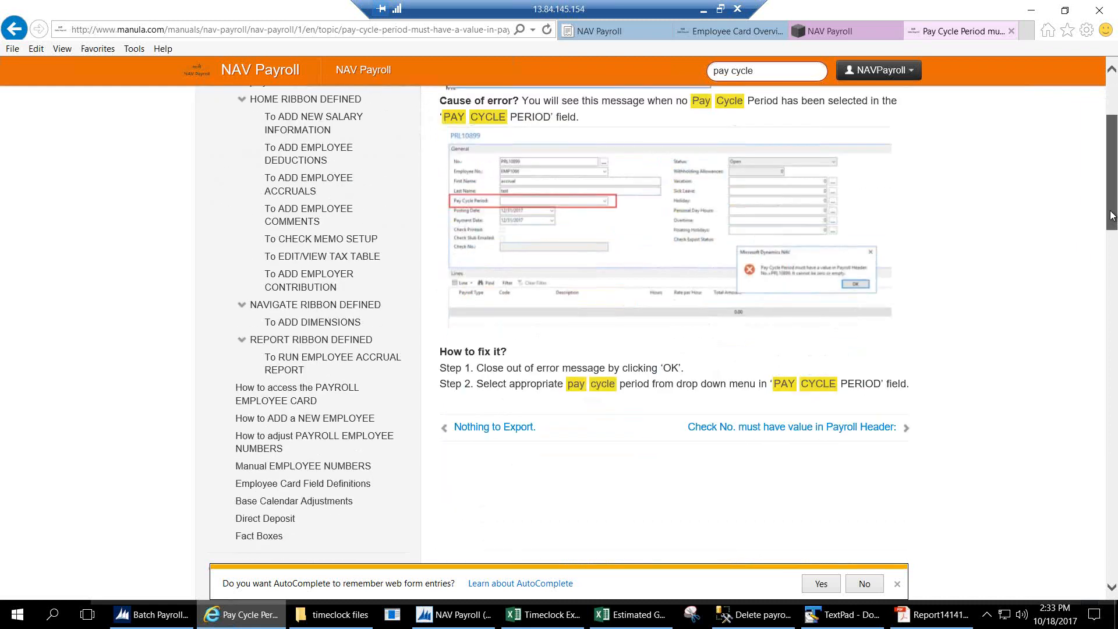
pyautogui.scroll(3, 1113, 216)
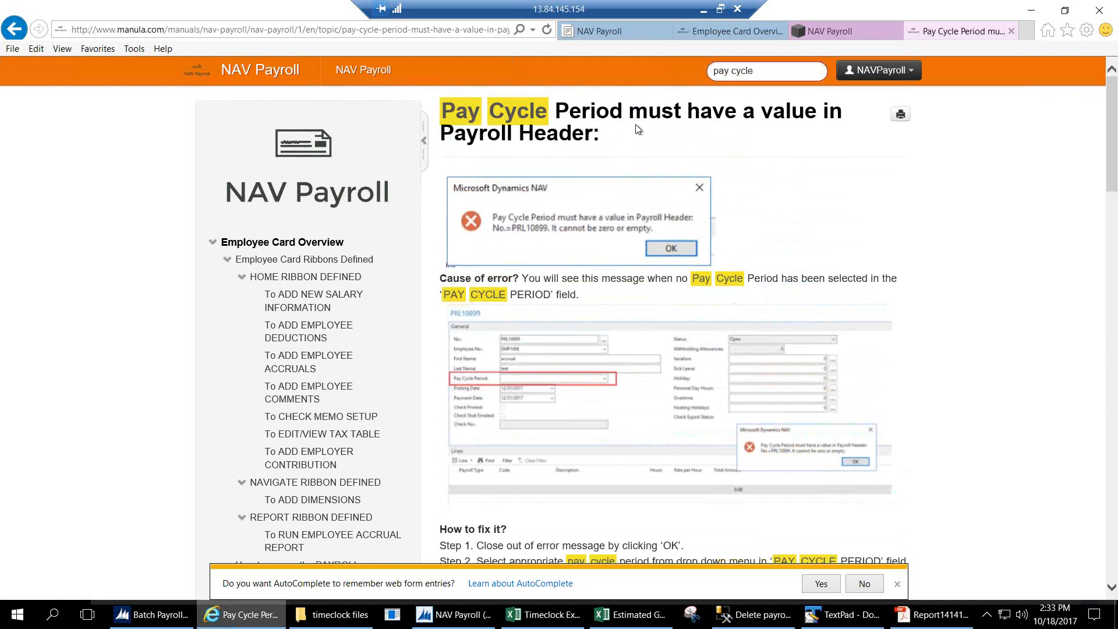
# Search the manual for 'nothing to'.
pyautogui.click(779, 65)
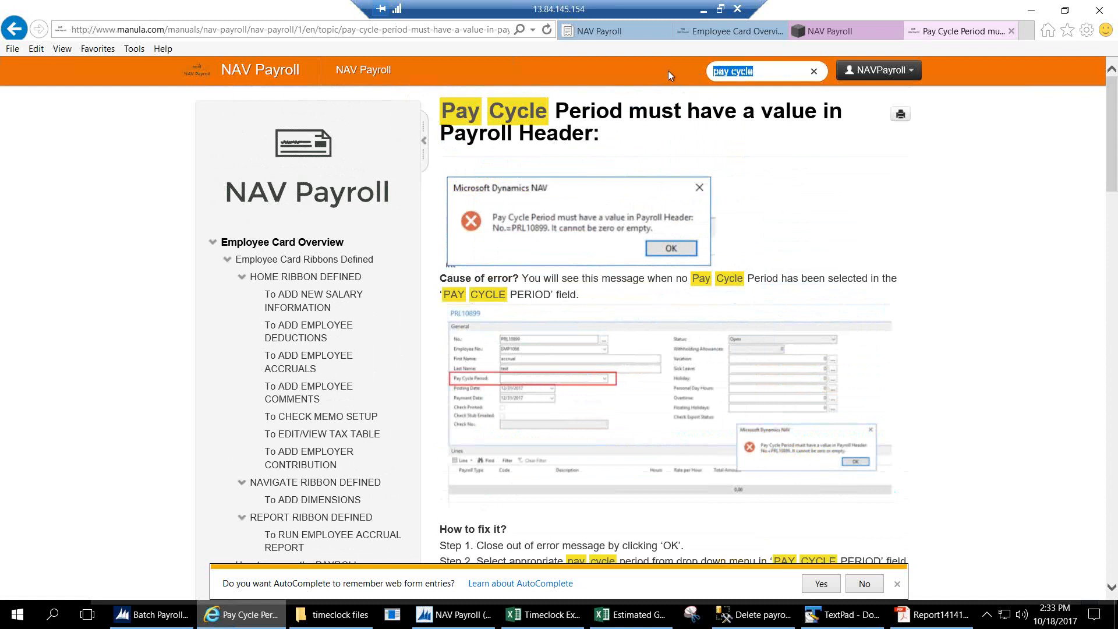
pyautogui.write('nothing to')
pyautogui.press('Return')
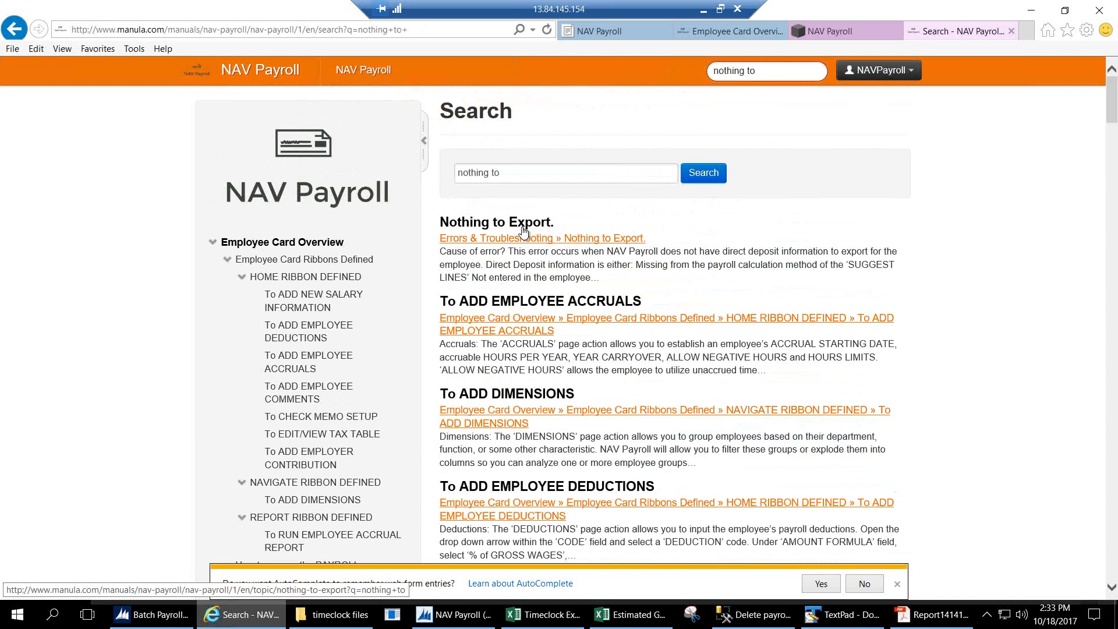
# Read the 'Nothing to Export.' article on missing direct deposit information.
pyautogui.click(524, 231)
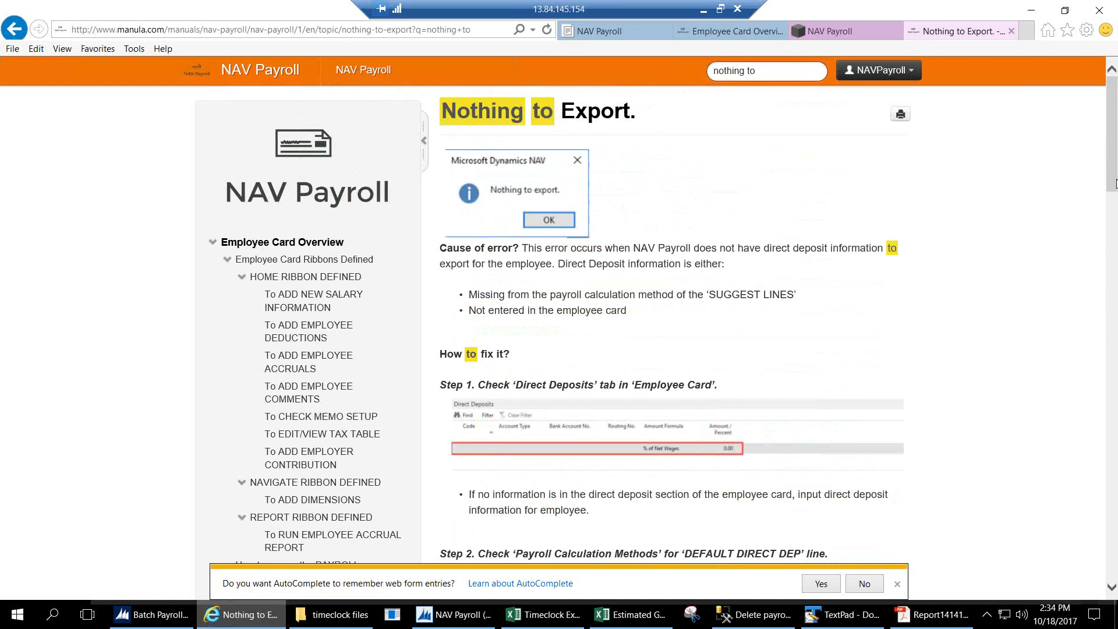
pyautogui.moveTo(1111, 169); pyautogui.dragTo(1110, 227)
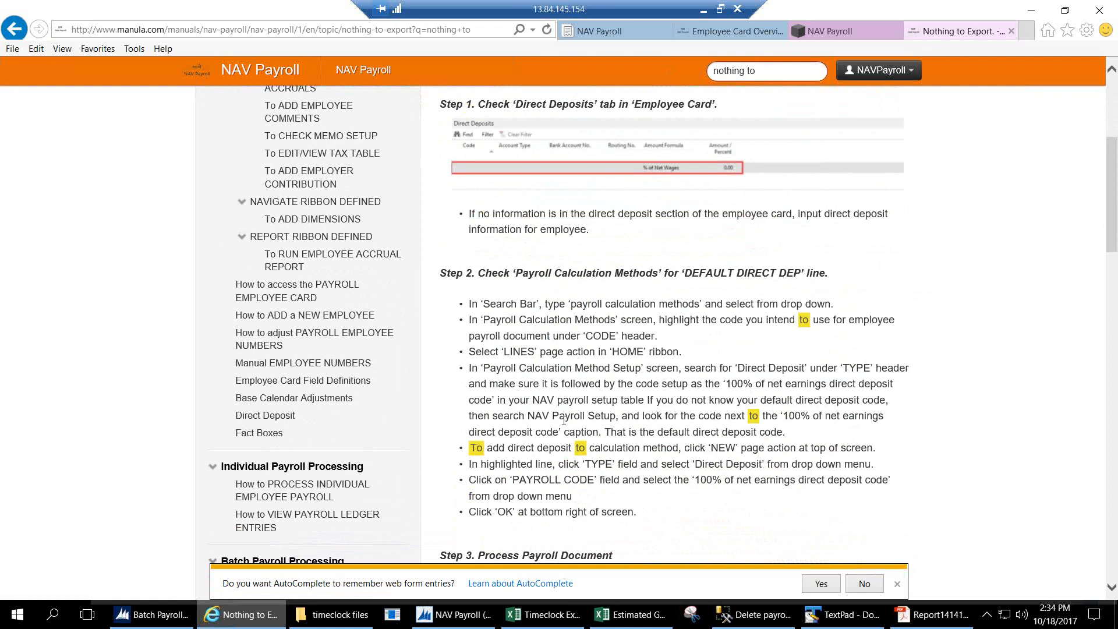
pyautogui.moveTo(1114, 184); pyautogui.dragTo(1113, 124)
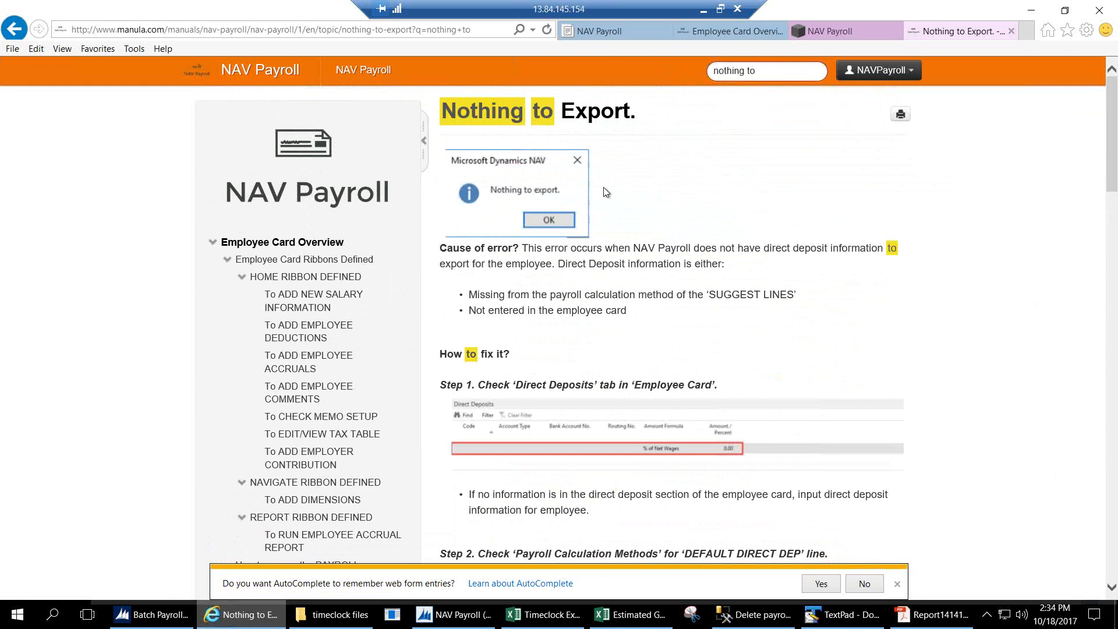
pyautogui.scroll(-1, 1116, 182)
pyautogui.scroll(1, 1116, 182)
# Return to NAV and go to NAV Payroll's Reports and Analysis list via Departments.
pyautogui.click(168, 616)
pyautogui.click(57, 551)
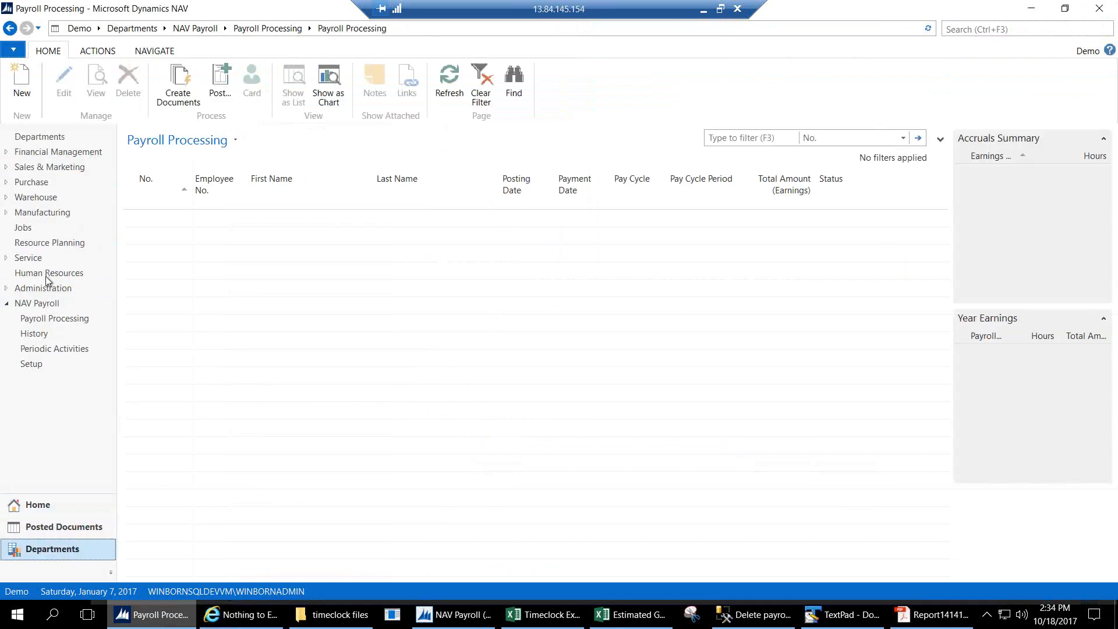
pyautogui.click(132, 28)
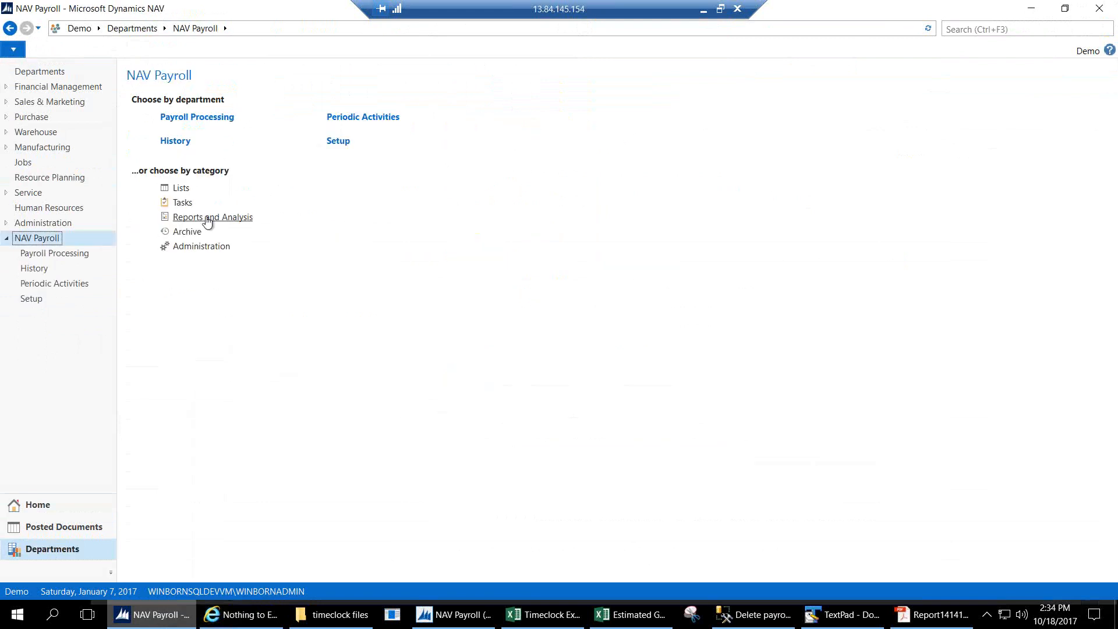
pyautogui.click(205, 217)
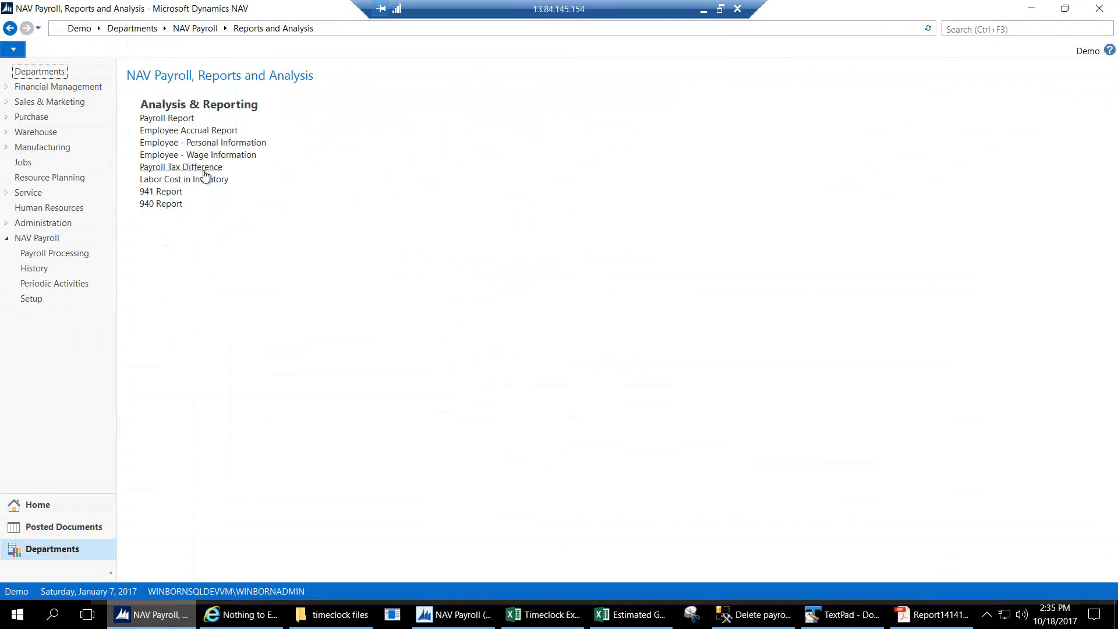
# Look over the Payroll Tax Difference report options, enlarged to show every field, then close them.
pyautogui.click(205, 175)
pyautogui.scroll(-3, 204, 243)
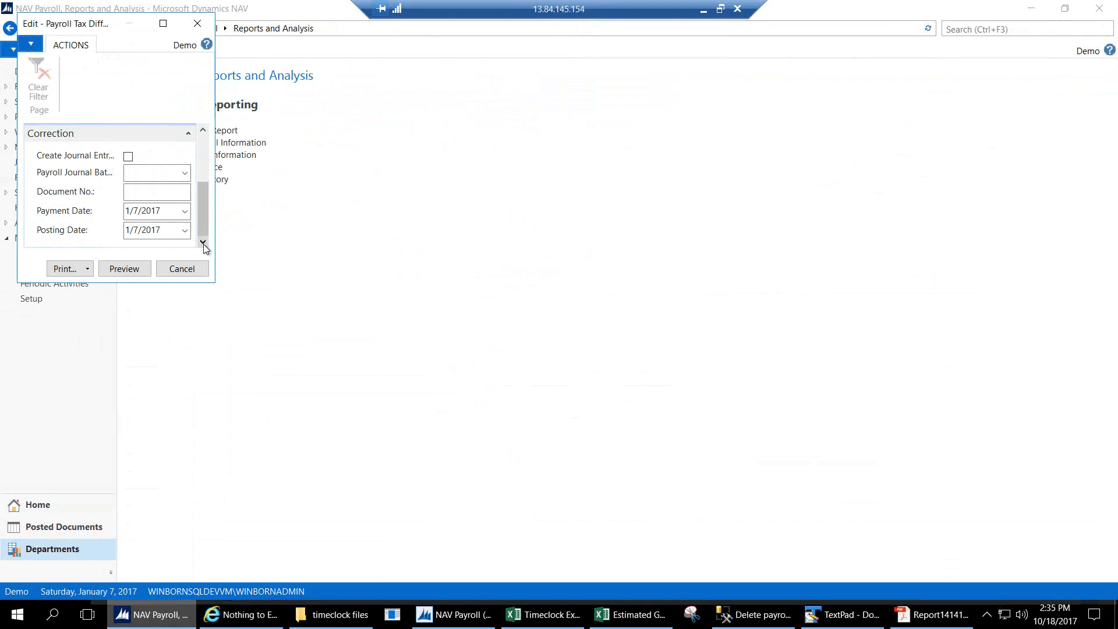
pyautogui.moveTo(215, 282); pyautogui.dragTo(421, 395)
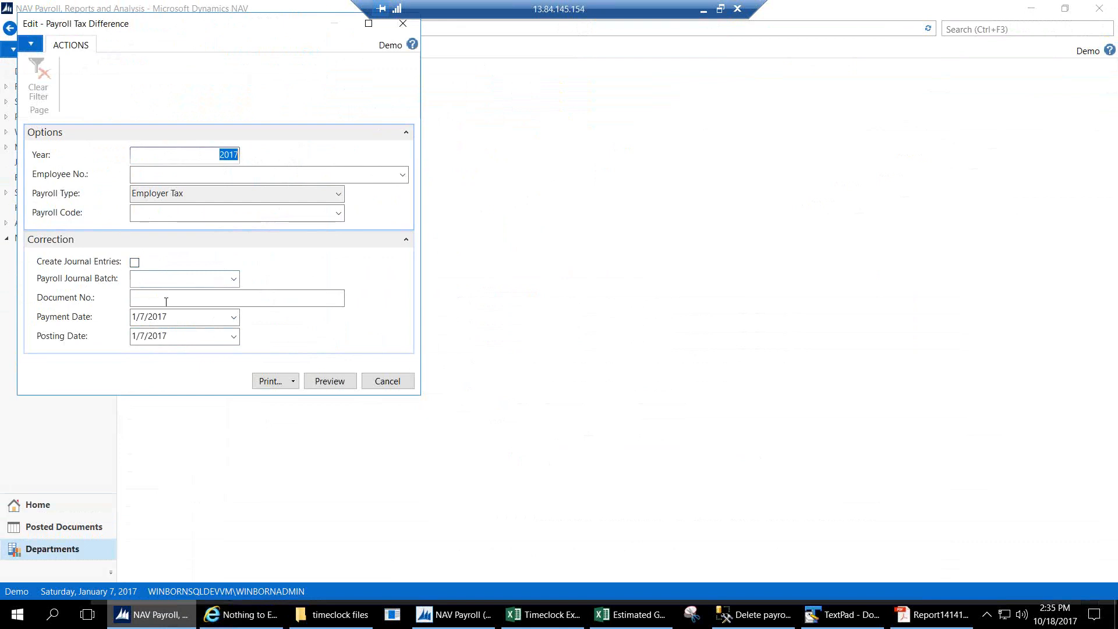
pyautogui.click(401, 26)
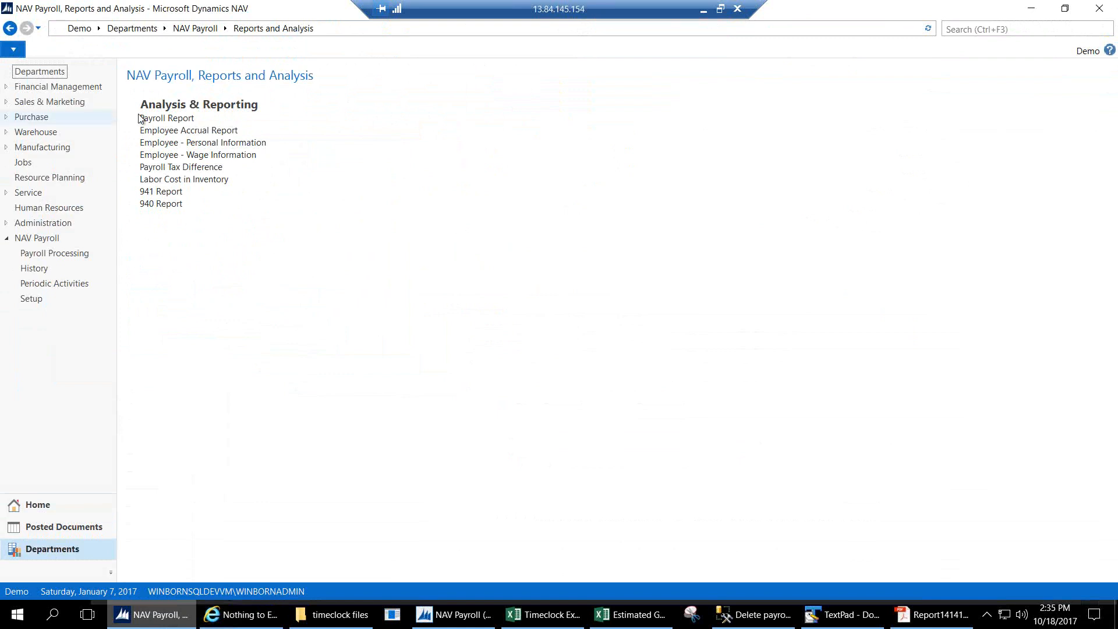
# Preview the Payroll Report with Source Ledger Entries, Level Employee and Group By Payroll Code.
pyautogui.click(163, 119)
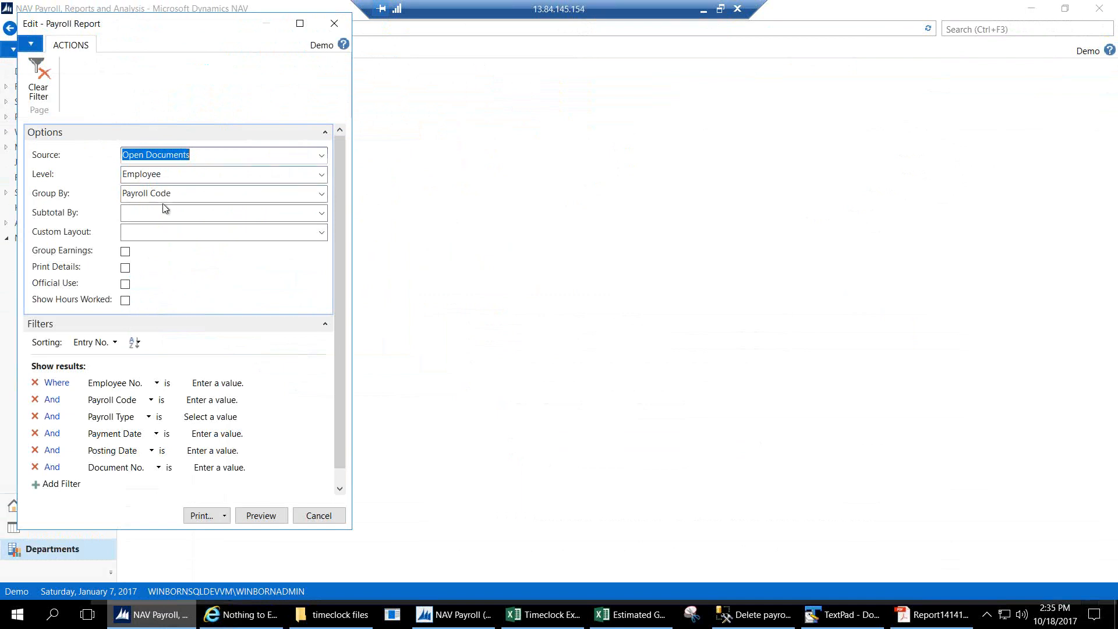
pyautogui.click(321, 156)
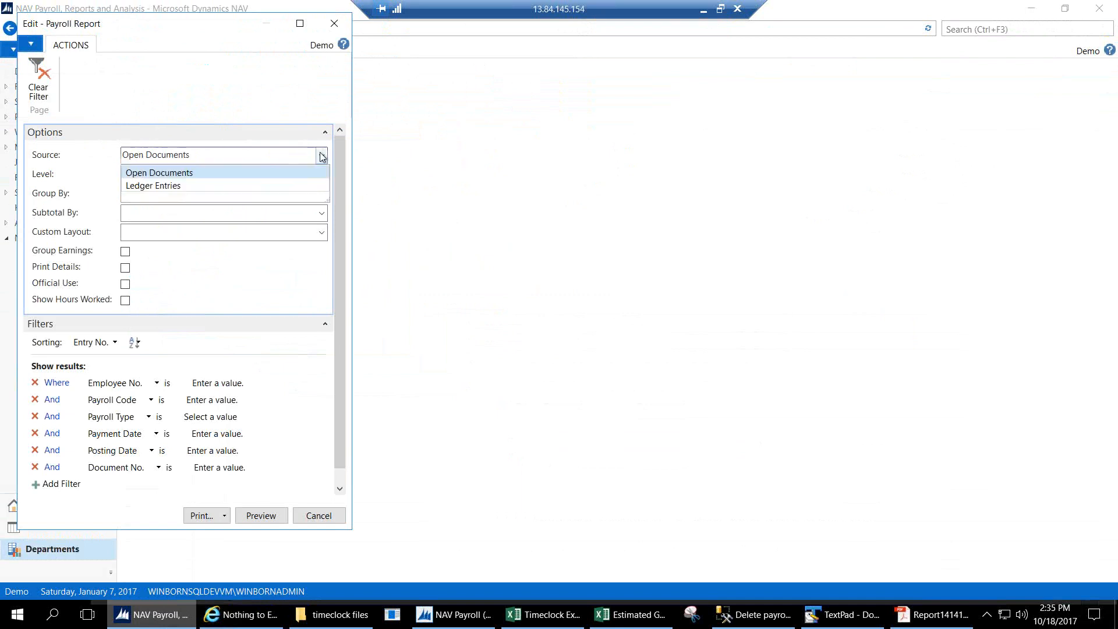
pyautogui.click(160, 185)
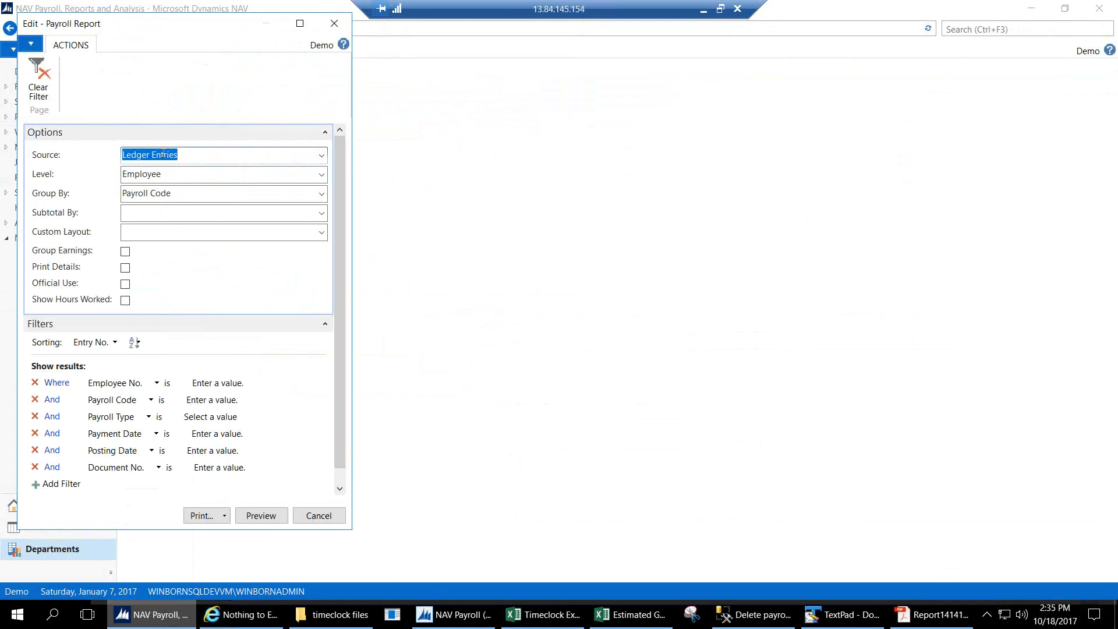
pyautogui.click(322, 175)
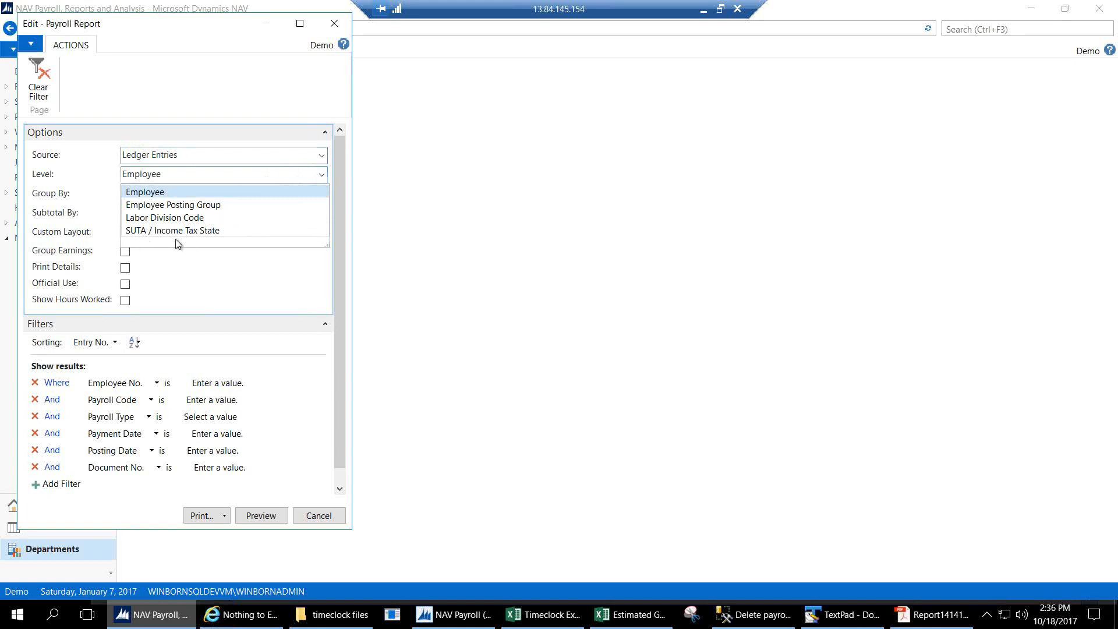
pyautogui.click(189, 172)
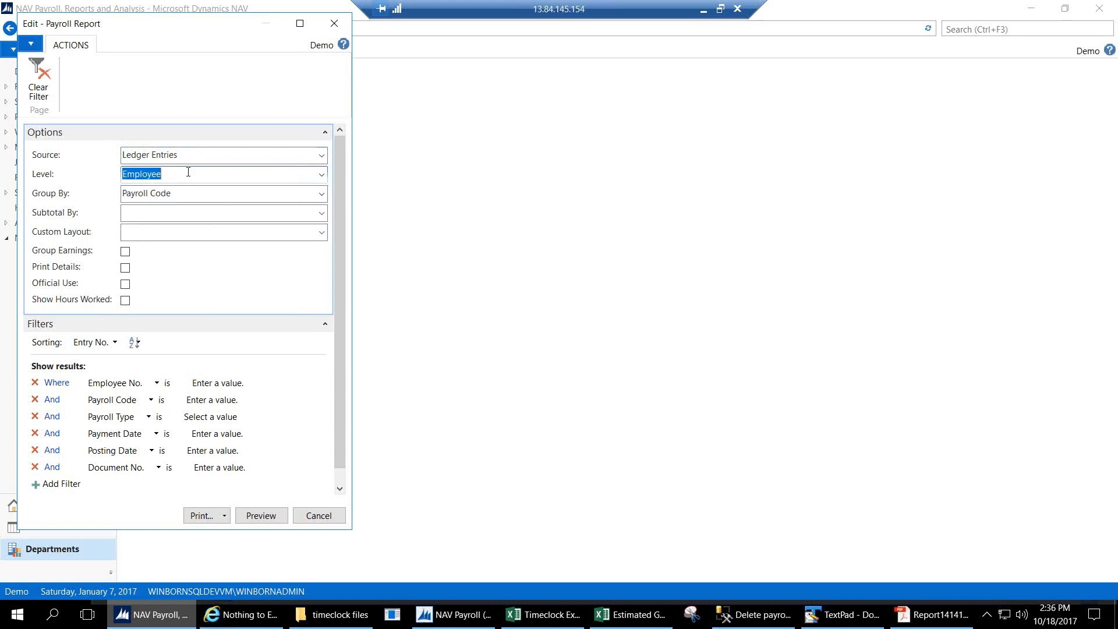
pyautogui.click(324, 194)
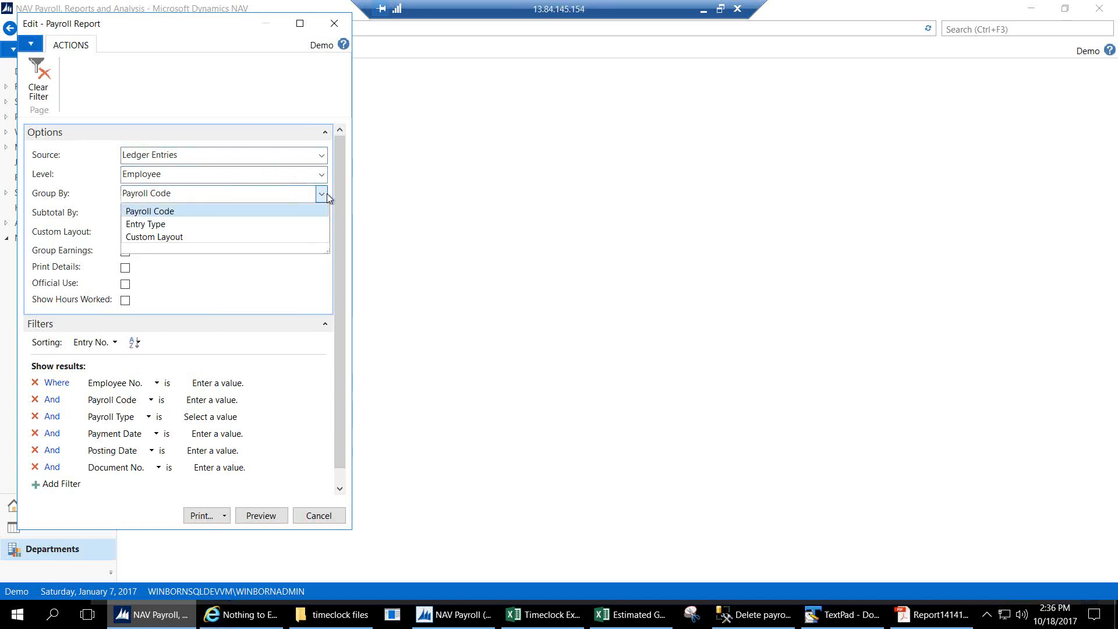
pyautogui.click(176, 212)
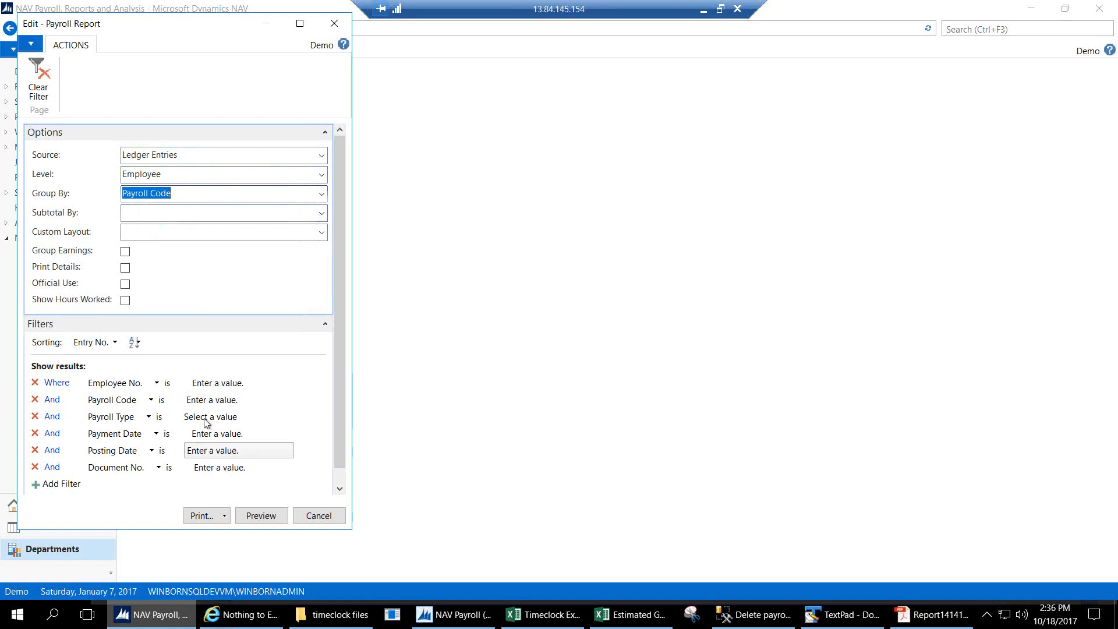
pyautogui.click(249, 517)
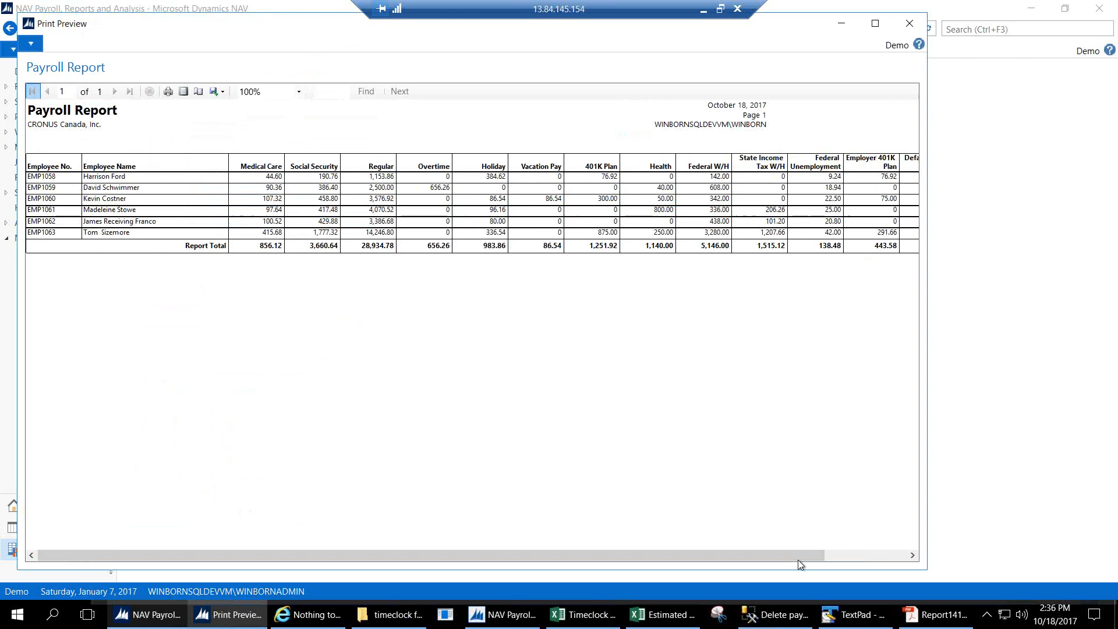
# Scroll across the Payroll Report preview, close it, and reopen the Payroll Report options.
pyautogui.moveTo(786, 552); pyautogui.dragTo(894, 555)
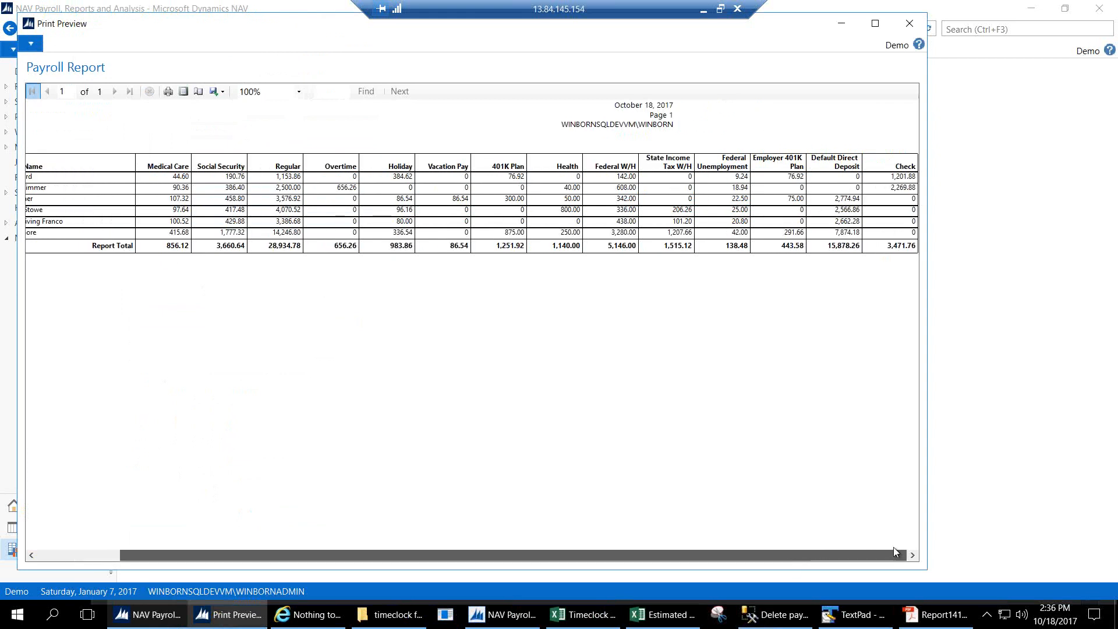
pyautogui.moveTo(807, 542); pyautogui.dragTo(707, 544)
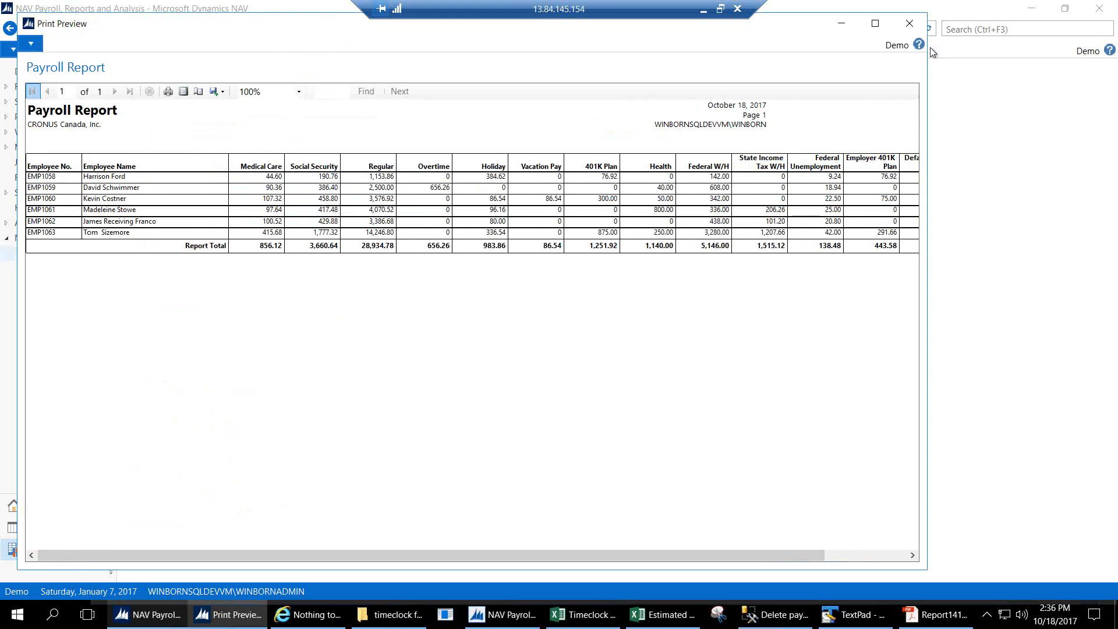
pyautogui.click(906, 23)
pyautogui.click(167, 119)
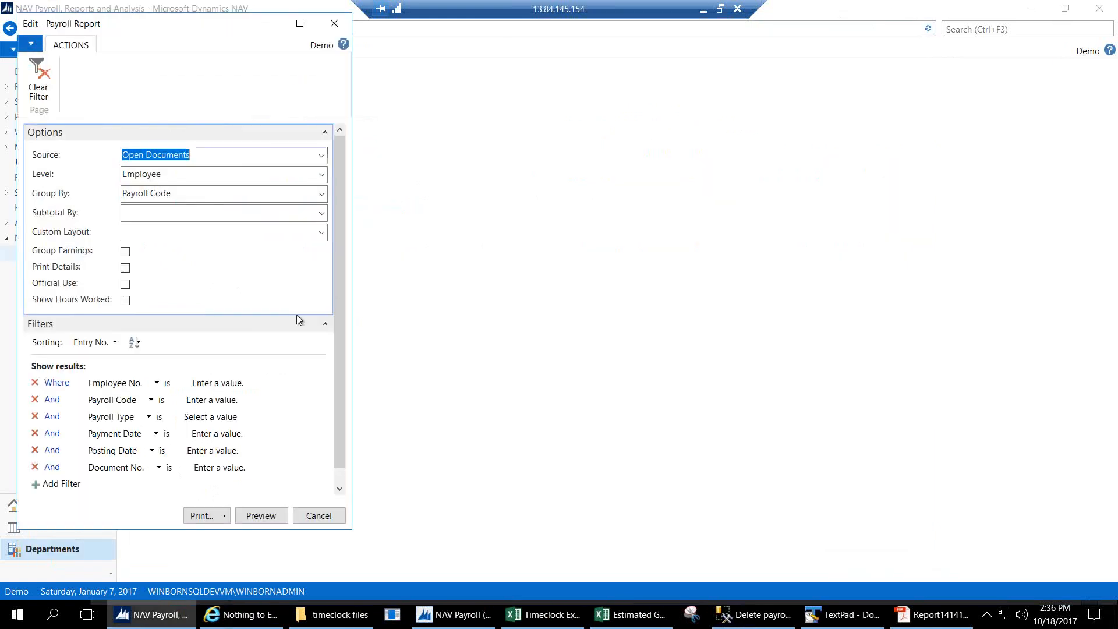
# Open the DEMO payroll report layout for editing from the full layouts list.
pyautogui.click(321, 232)
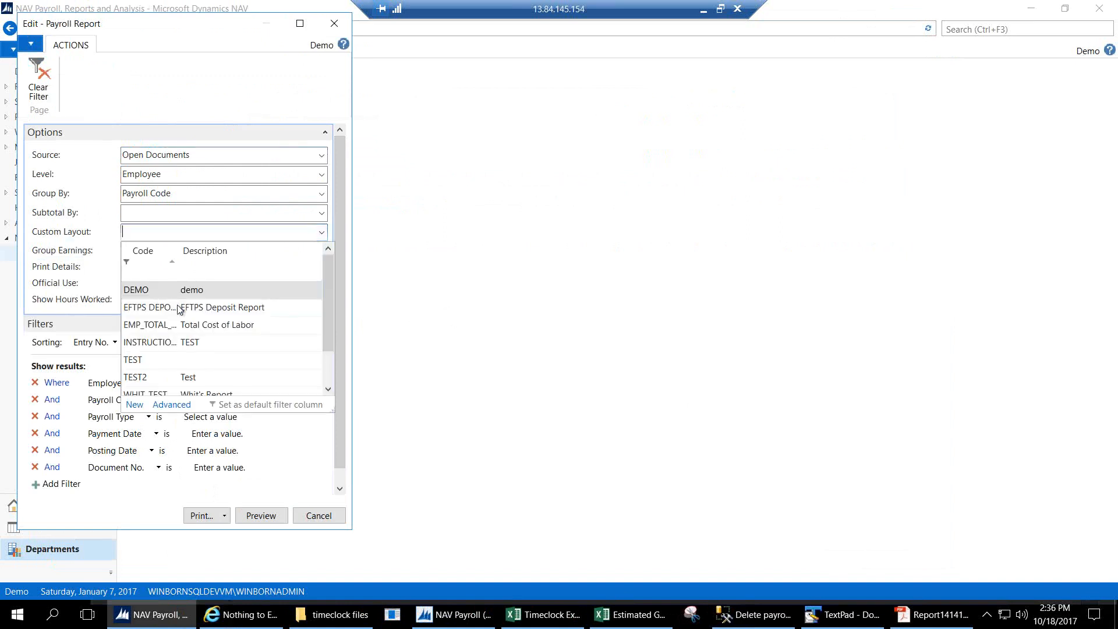
pyautogui.click(173, 405)
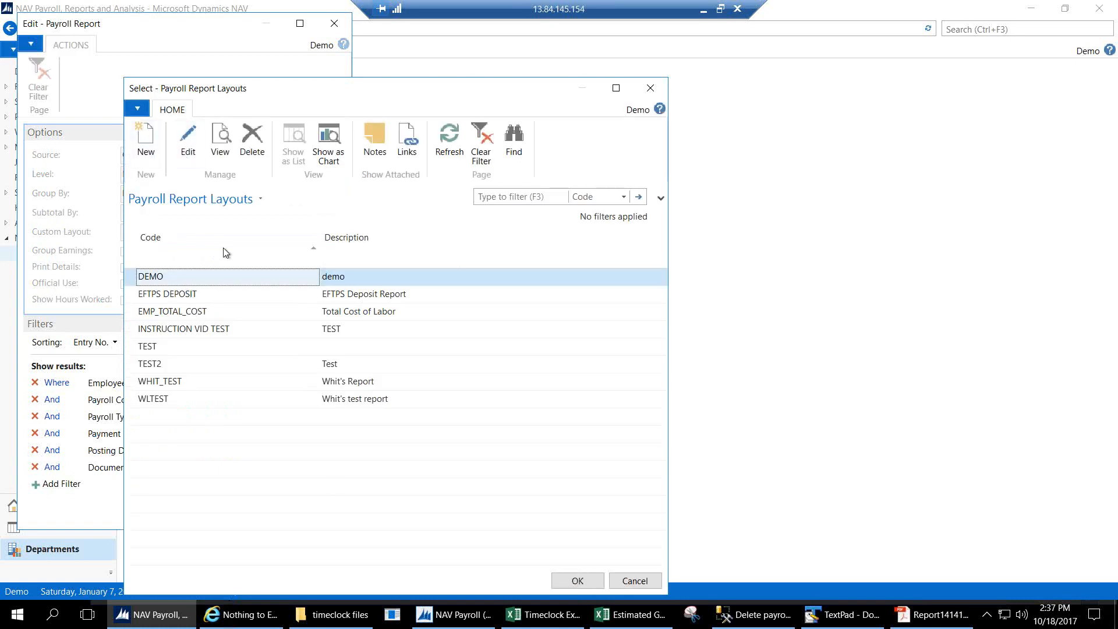
pyautogui.click(189, 141)
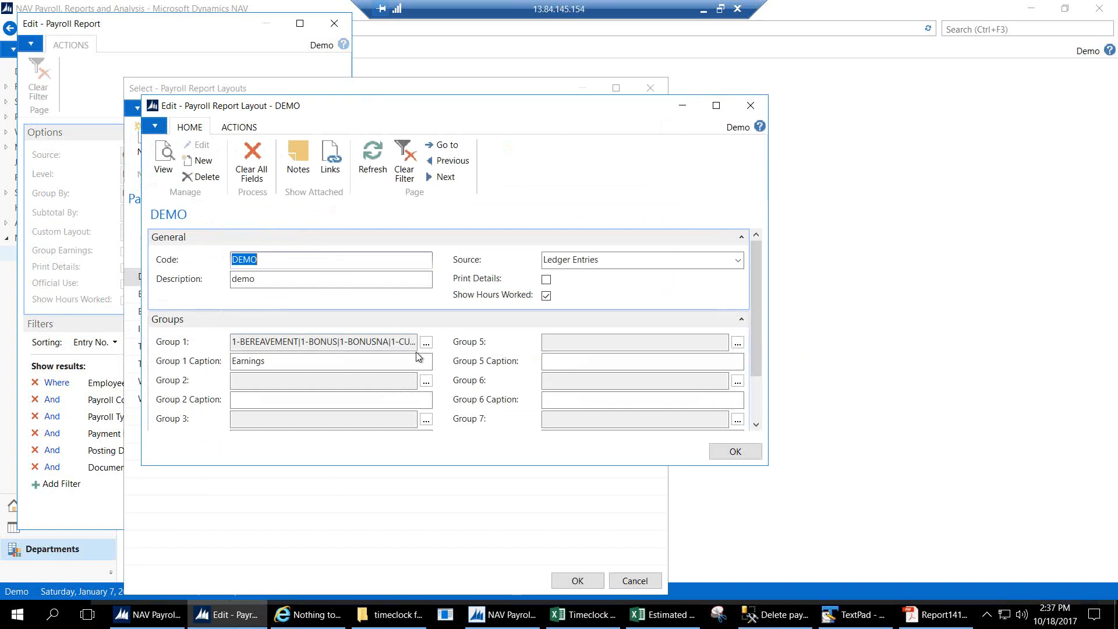
pyautogui.click(262, 361)
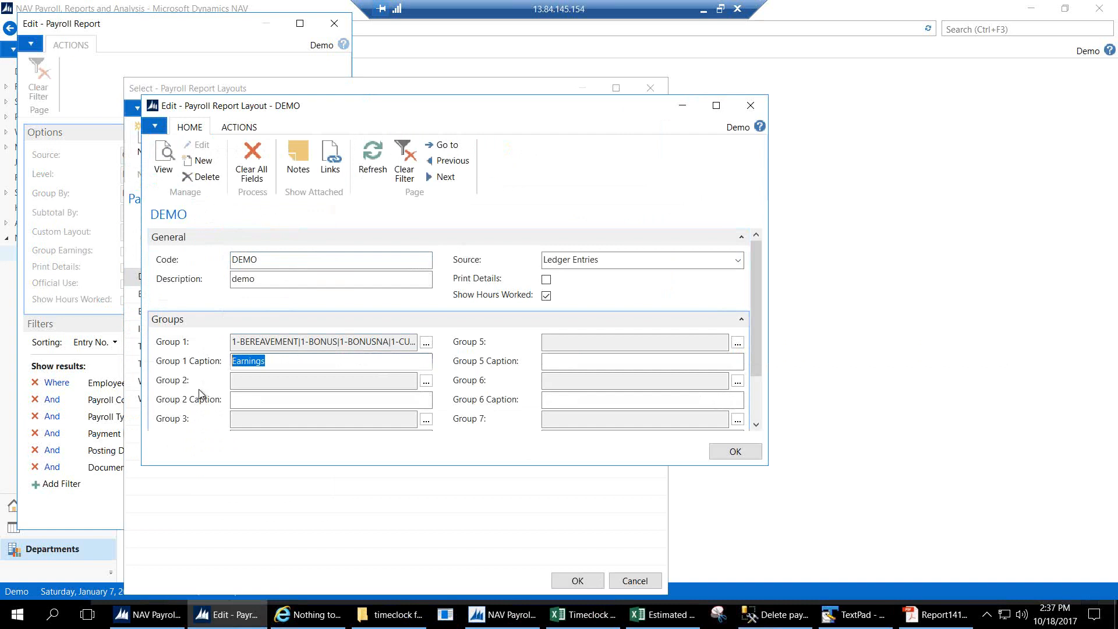
# Set Group 2 to the E401K Employer 401K Plan code, captioned 'Employer Contribution'.
pyautogui.click(279, 381)
pyautogui.click(427, 382)
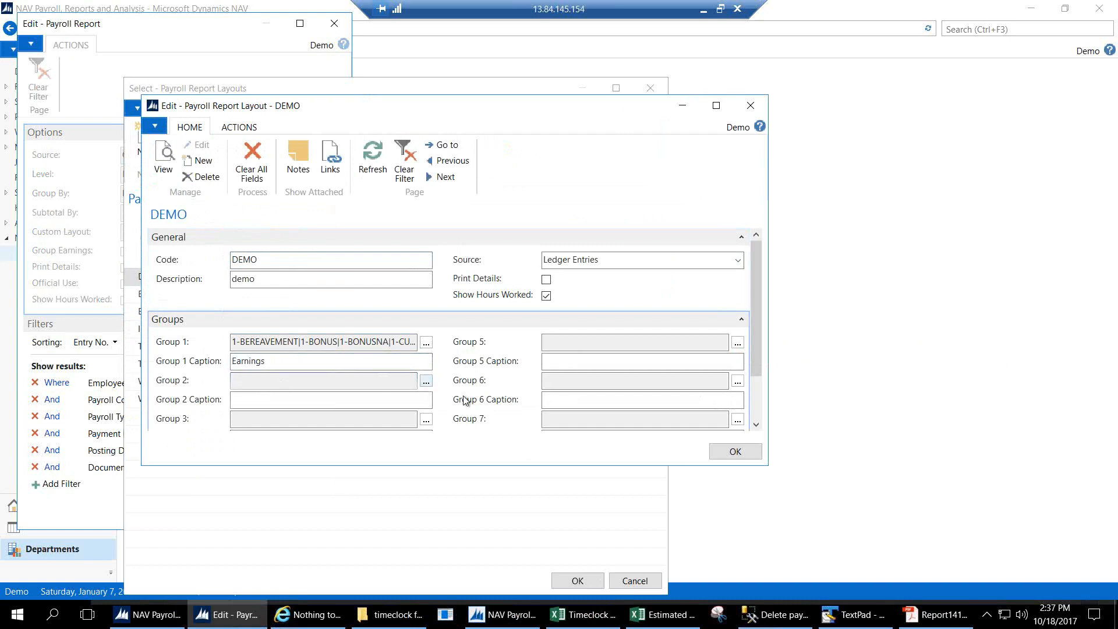
pyautogui.moveTo(441, 299); pyautogui.dragTo(419, 517)
pyautogui.click(177, 513)
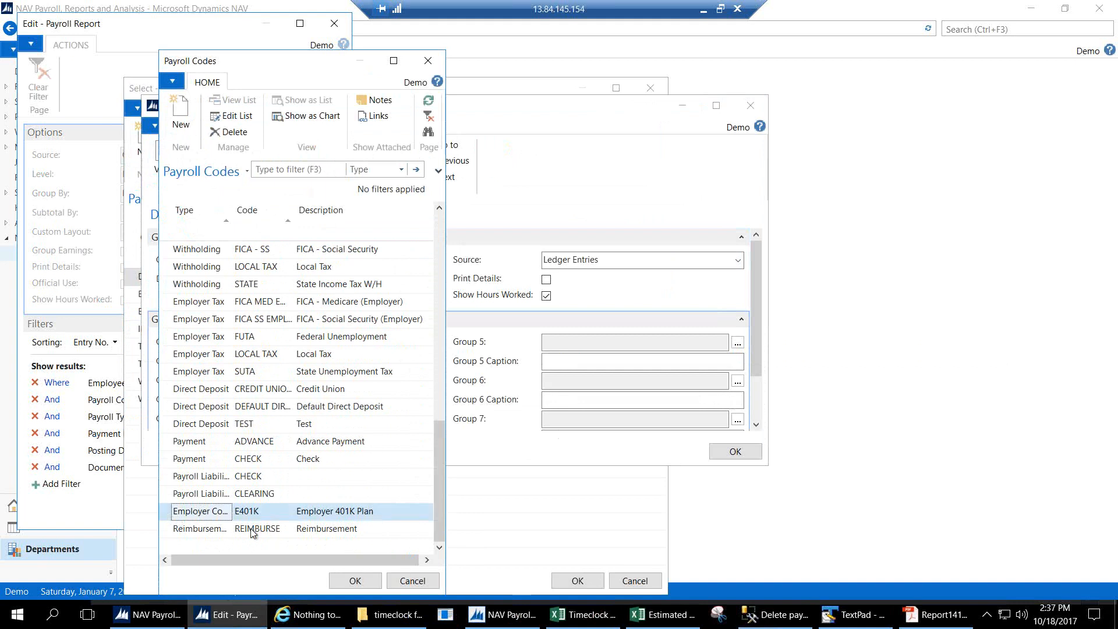
pyautogui.click(354, 580)
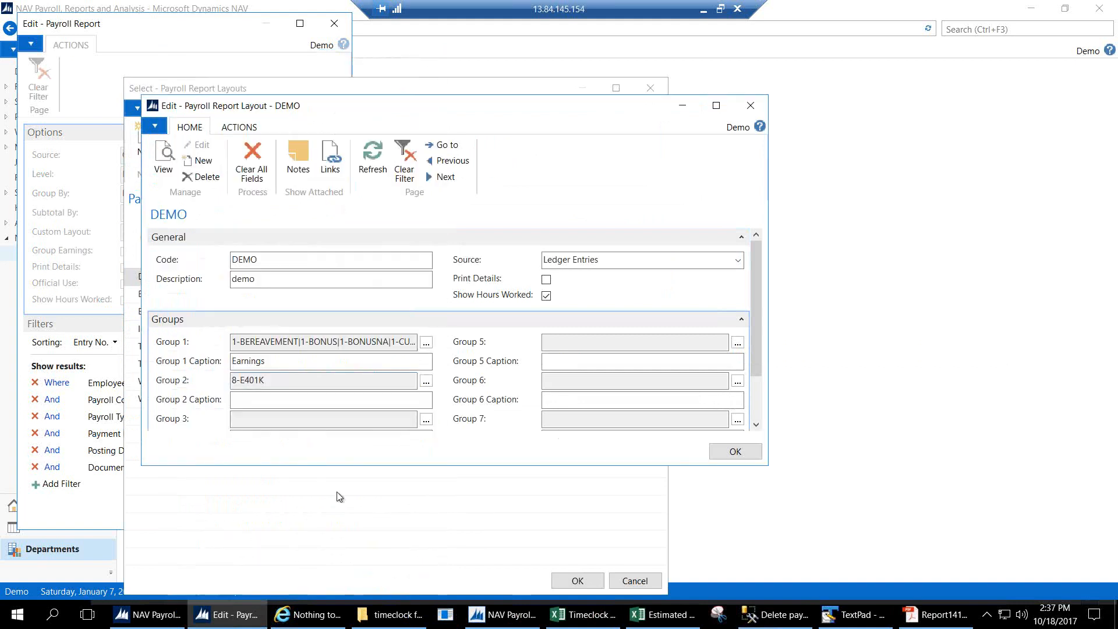
pyautogui.click(295, 402)
pyautogui.write('Emp')
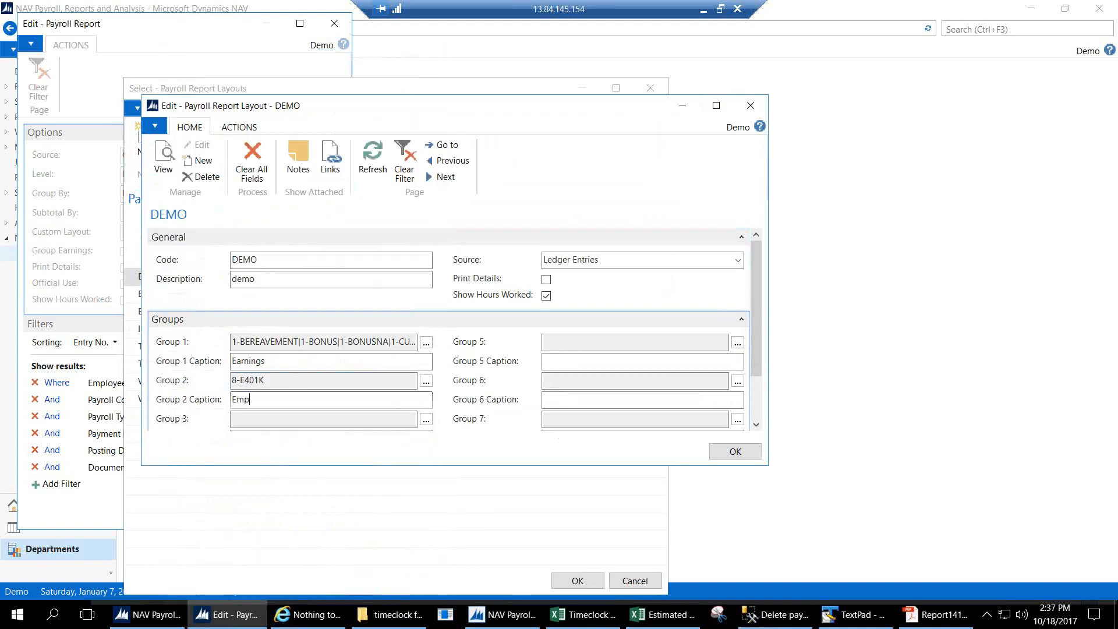
pyautogui.write('loyer Contribution')
pyautogui.press('Tab')
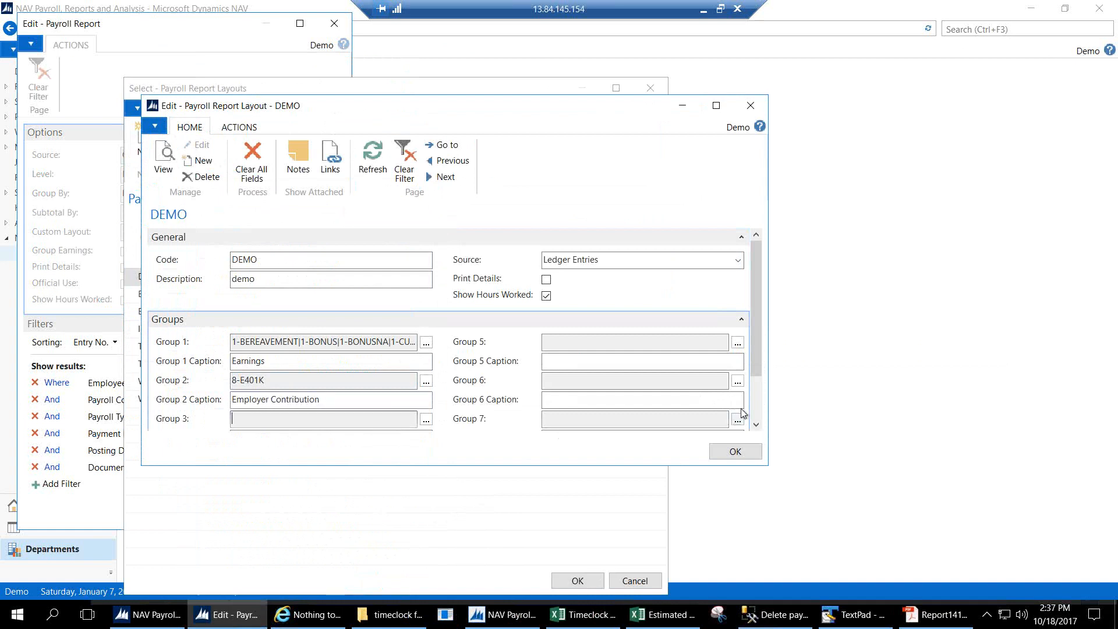
# Set Group 3 to the five employer tax codes captioned 'Employer Tax', then save and apply DEMO.
pyautogui.click(757, 422)
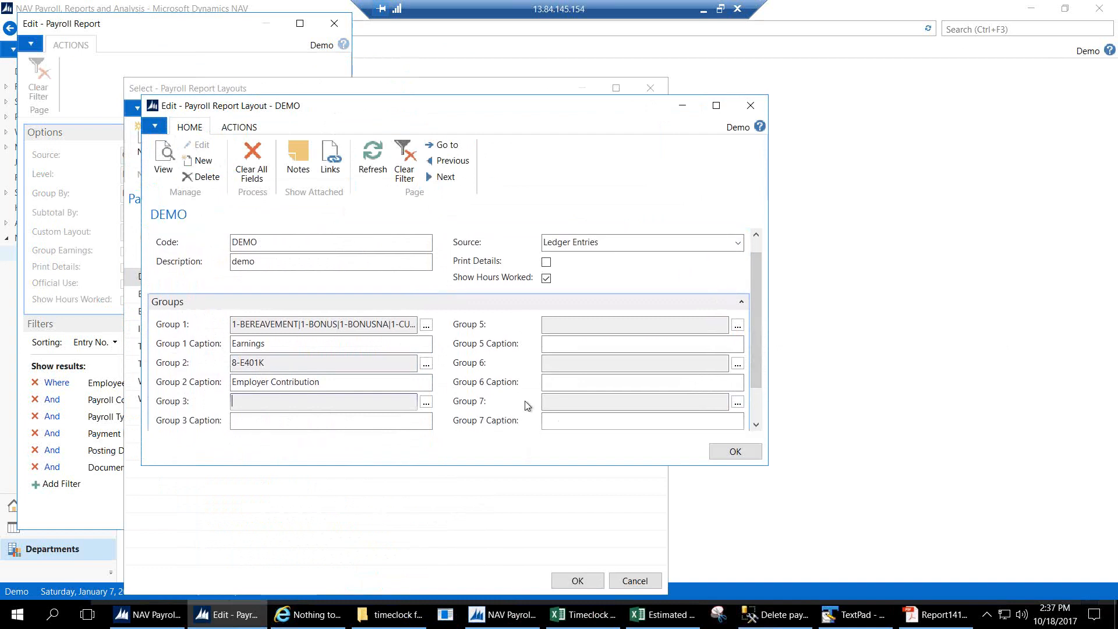
pyautogui.click(427, 404)
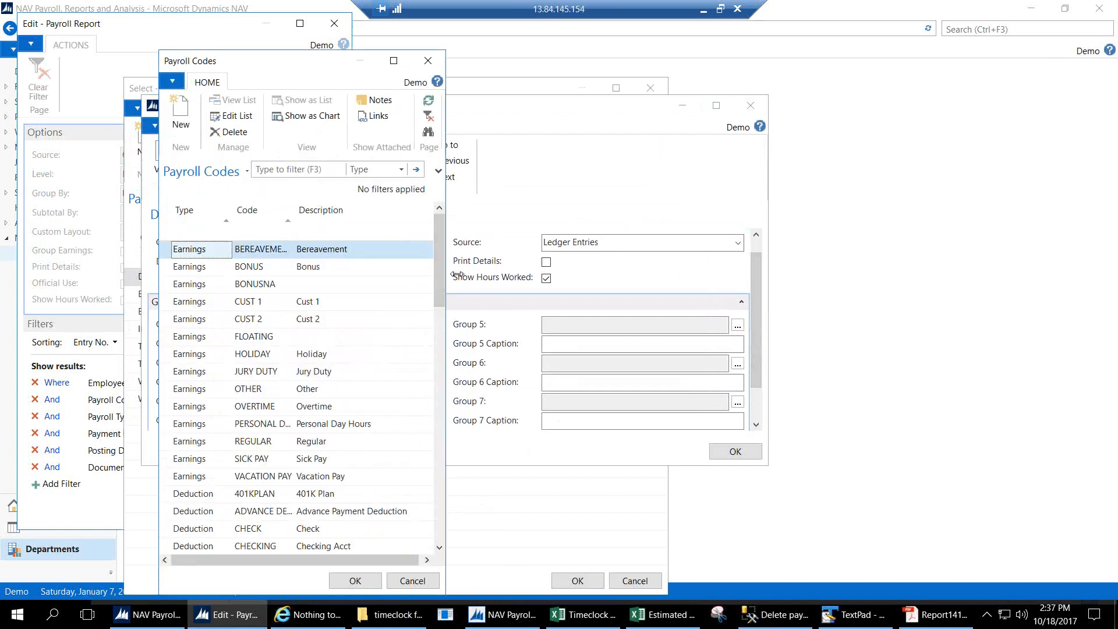
pyautogui.moveTo(439, 294); pyautogui.dragTo(434, 448)
pyautogui.moveTo(169, 429); pyautogui.dragTo(174, 495)
pyautogui.click(376, 580)
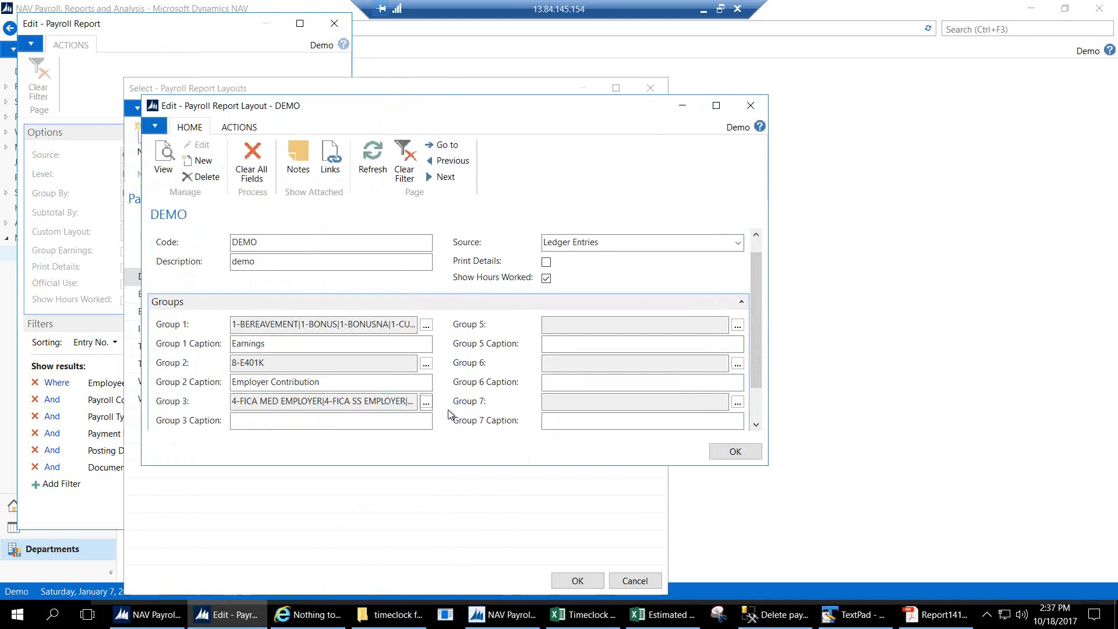
pyautogui.click(320, 420)
pyautogui.write('Employer Tax')
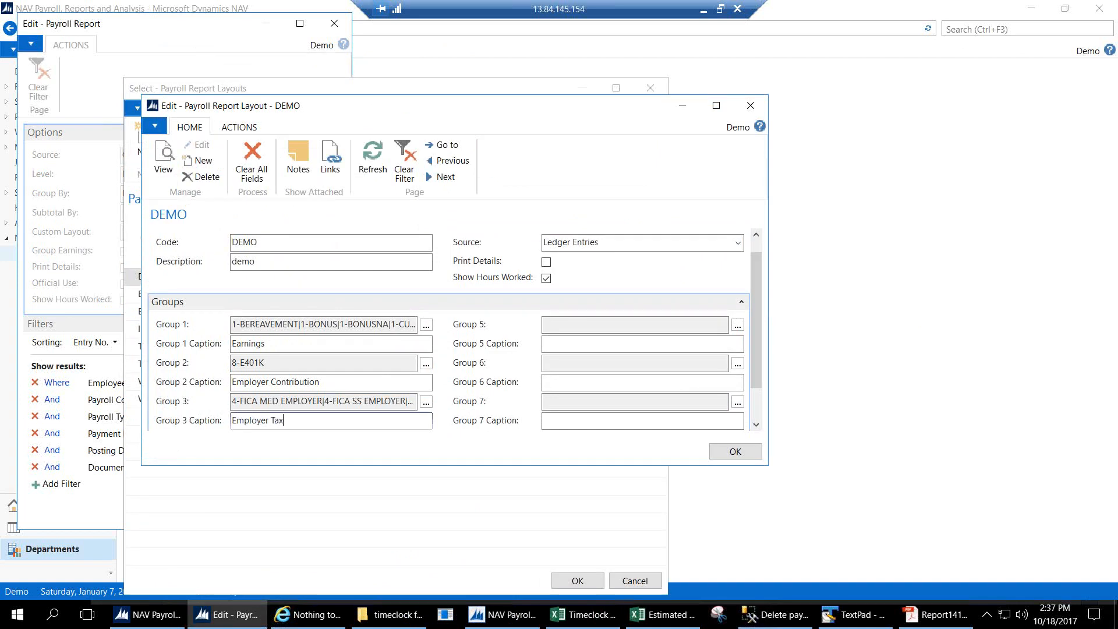
pyautogui.press('Tab')
pyautogui.moveTo(761, 375); pyautogui.dragTo(698, 305)
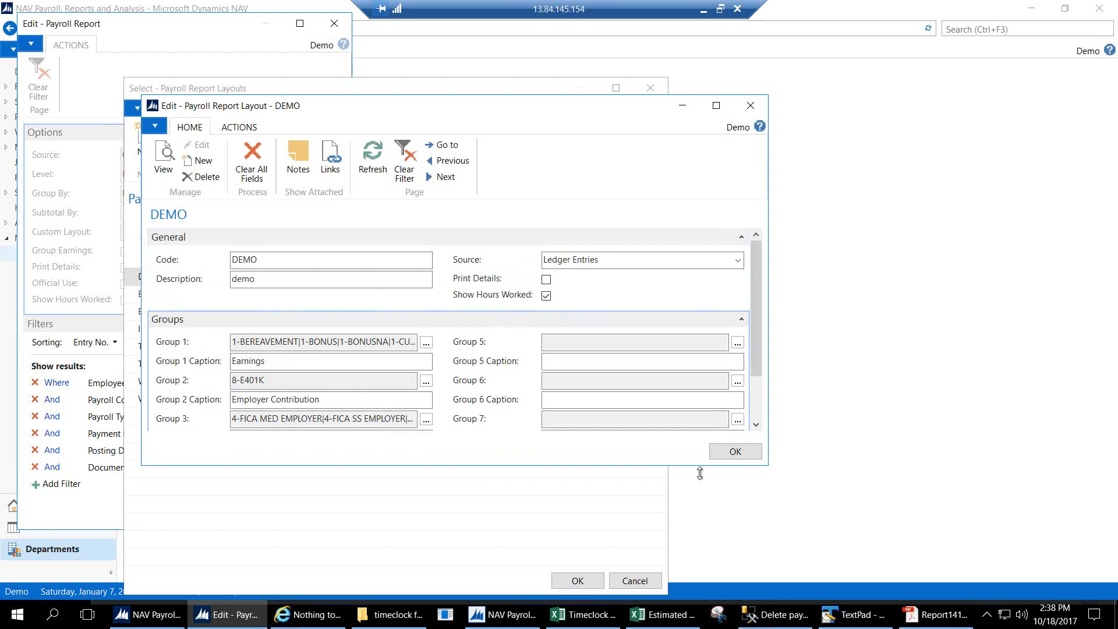
pyautogui.click(733, 452)
pyautogui.click(563, 581)
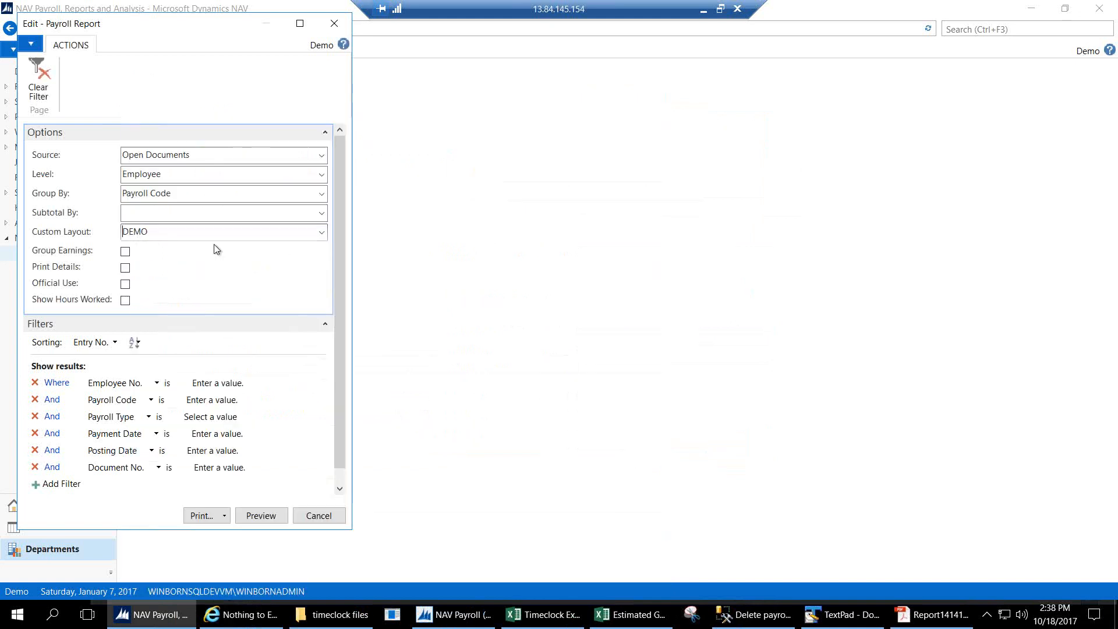
# Check Source, Level and Group By under the DEMO layout, then preview and close the payroll report.
pyautogui.press('Tab')
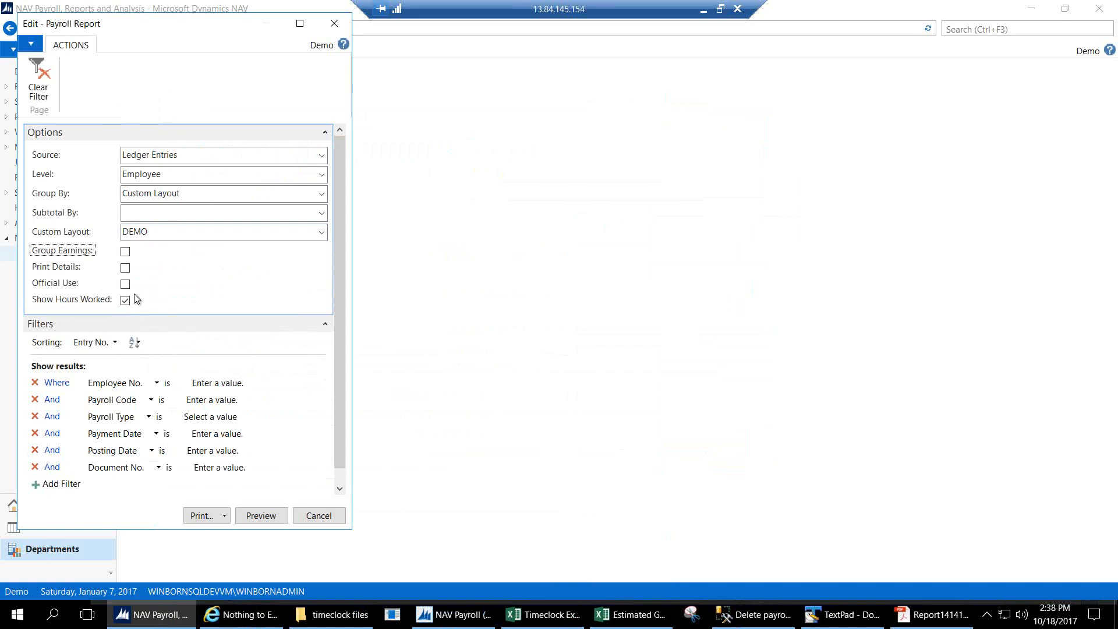
pyautogui.click(100, 195)
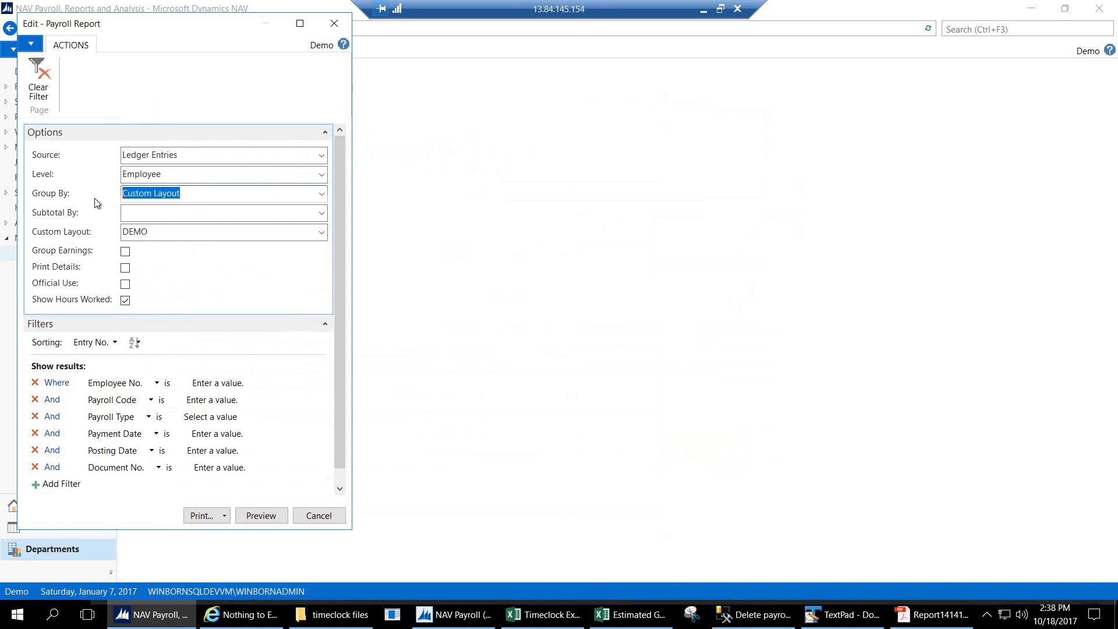
pyautogui.click(187, 176)
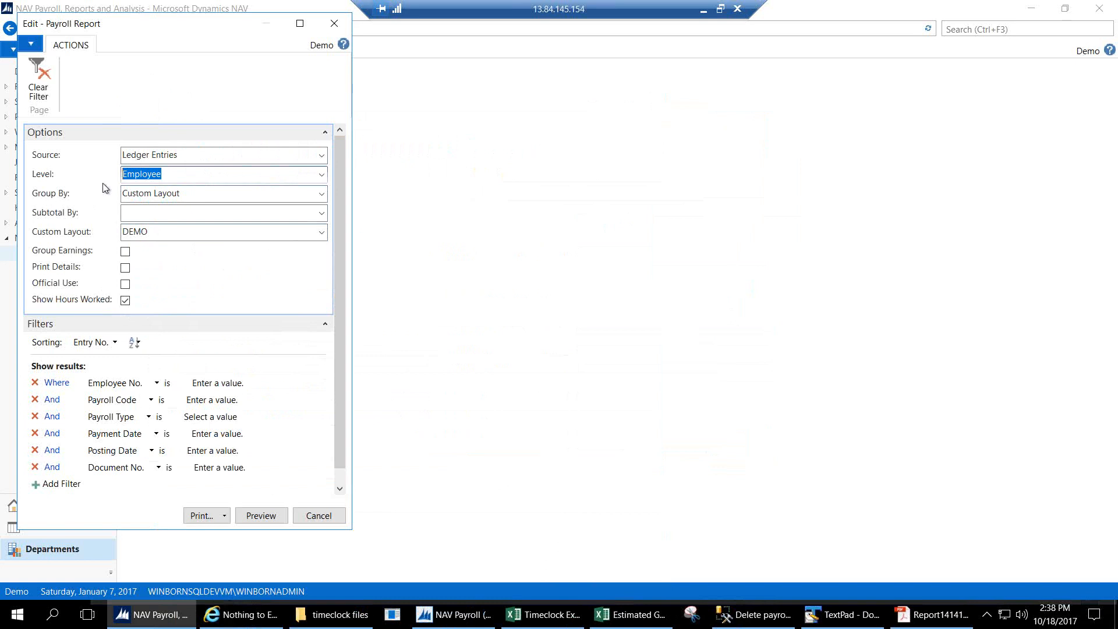
pyautogui.click(197, 156)
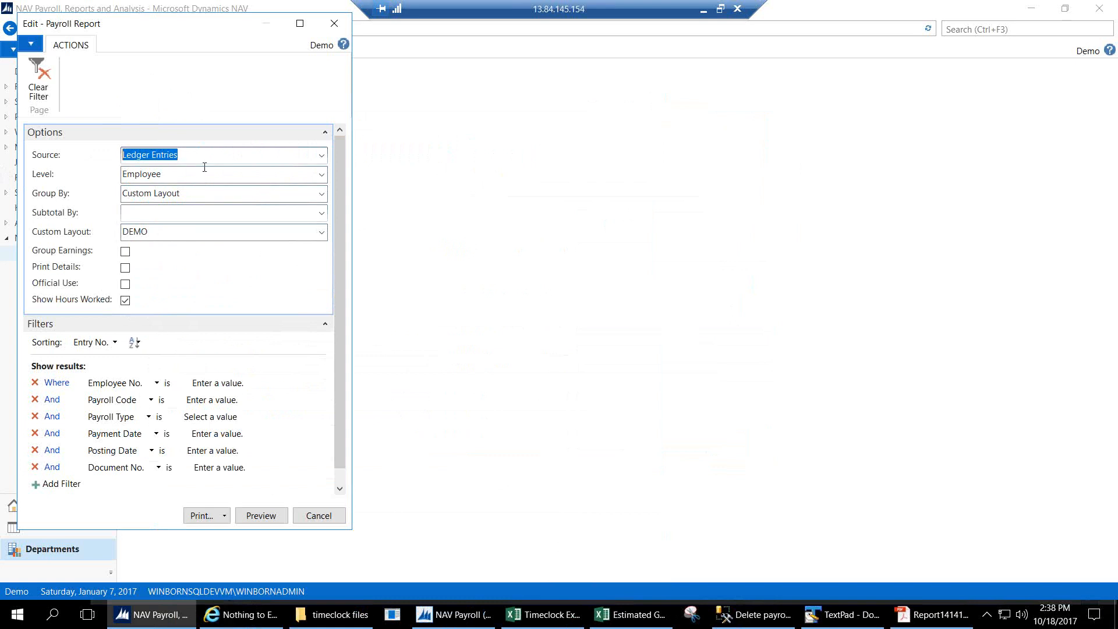
pyautogui.click(266, 517)
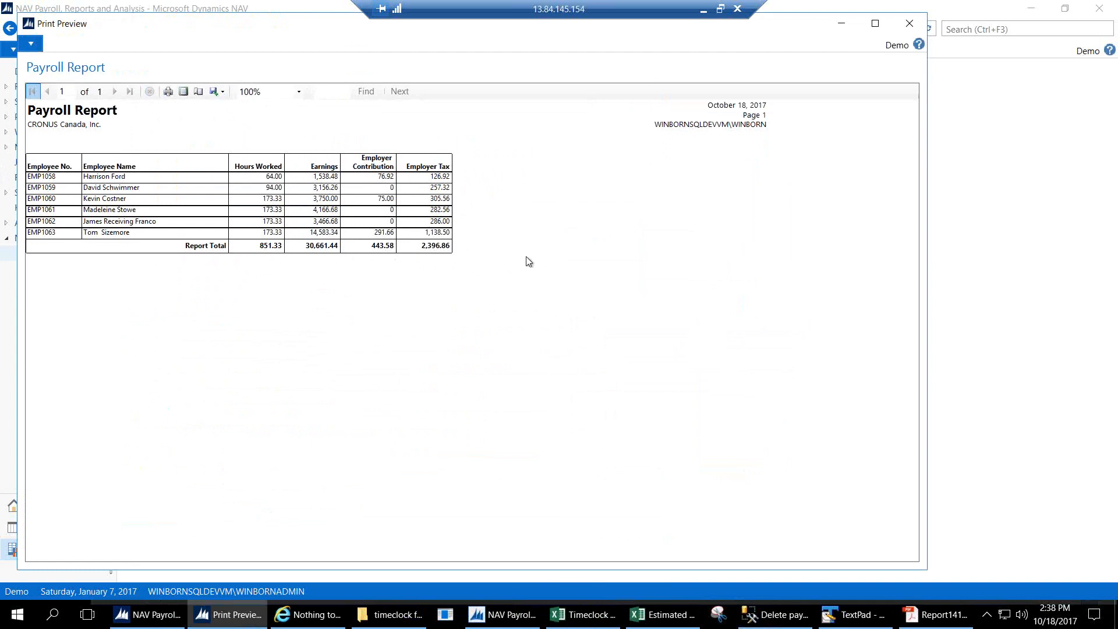
pyautogui.click(910, 29)
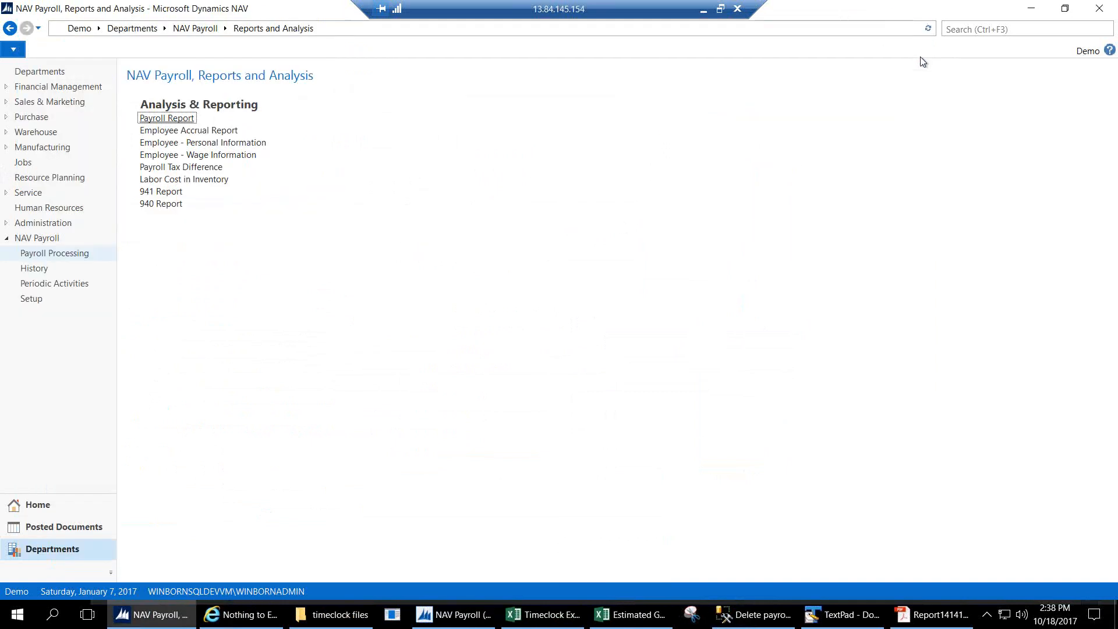
# Reopen the Payroll Report options and show the full Payroll Report Layouts list.
pyautogui.click(169, 119)
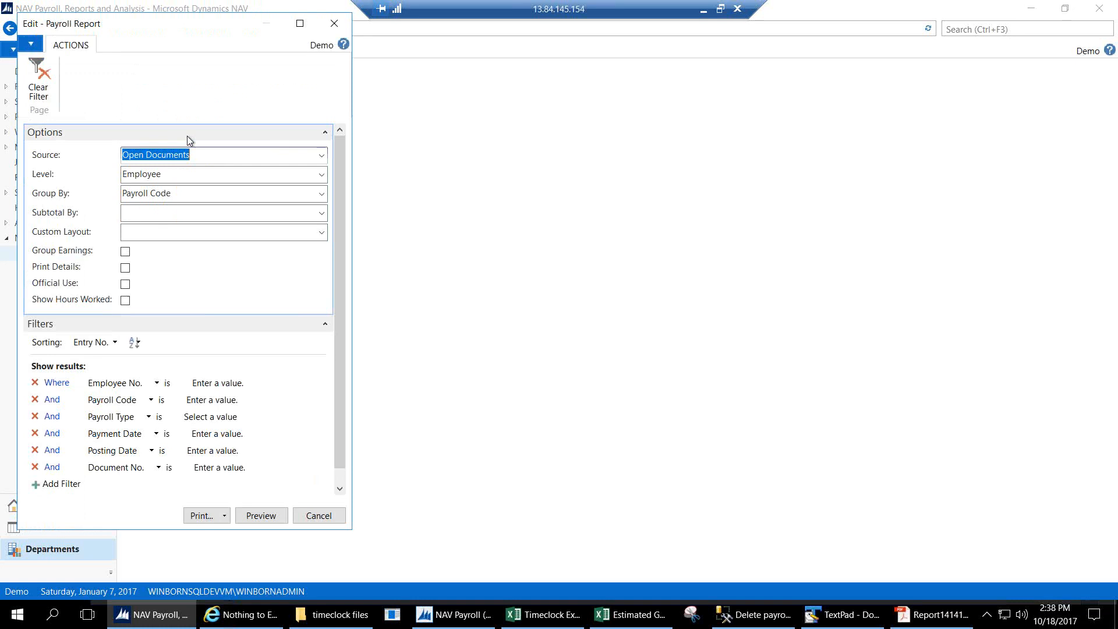
pyautogui.click(321, 232)
pyautogui.click(171, 405)
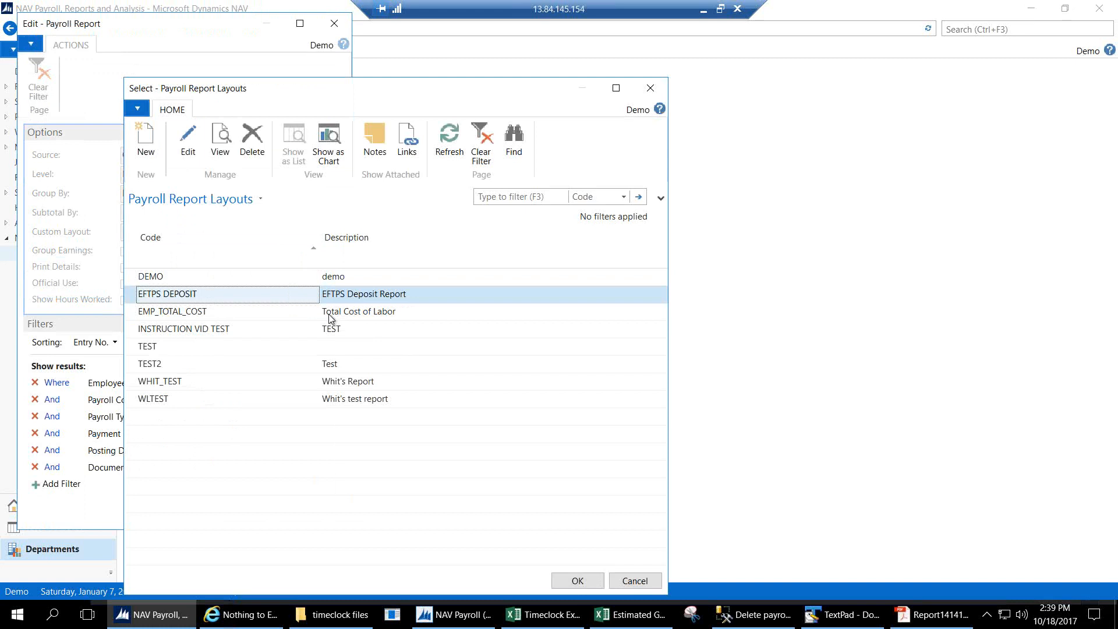
# Inspect the EFTPS DEPOSIT layout's groups in an enlarged card, then select it as the custom layout.
pyautogui.click(189, 162)
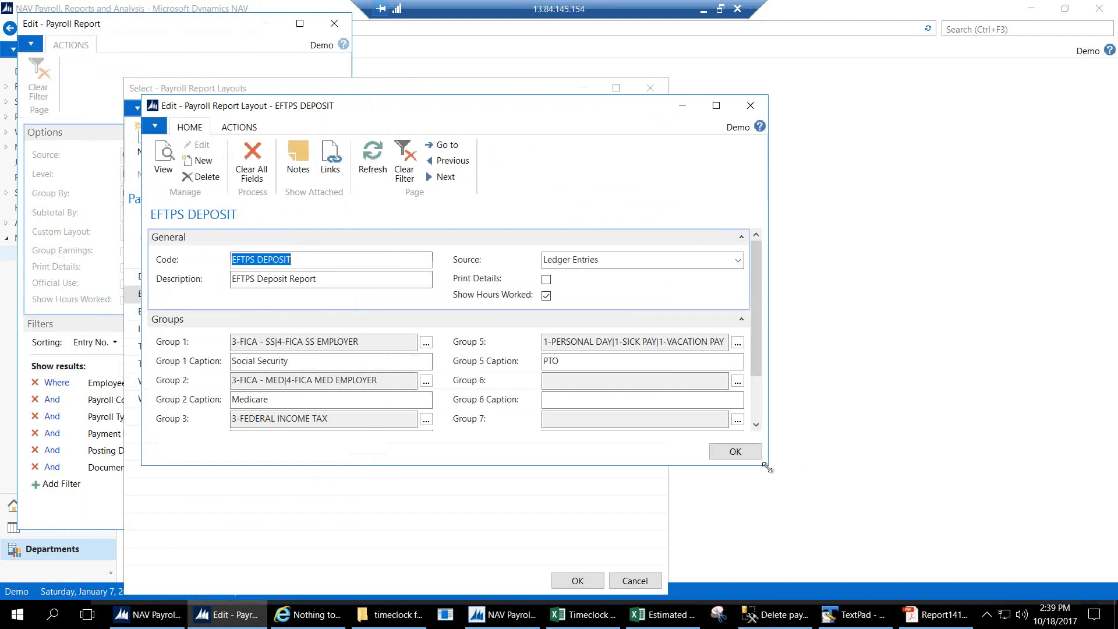
pyautogui.moveTo(769, 465); pyautogui.dragTo(818, 521)
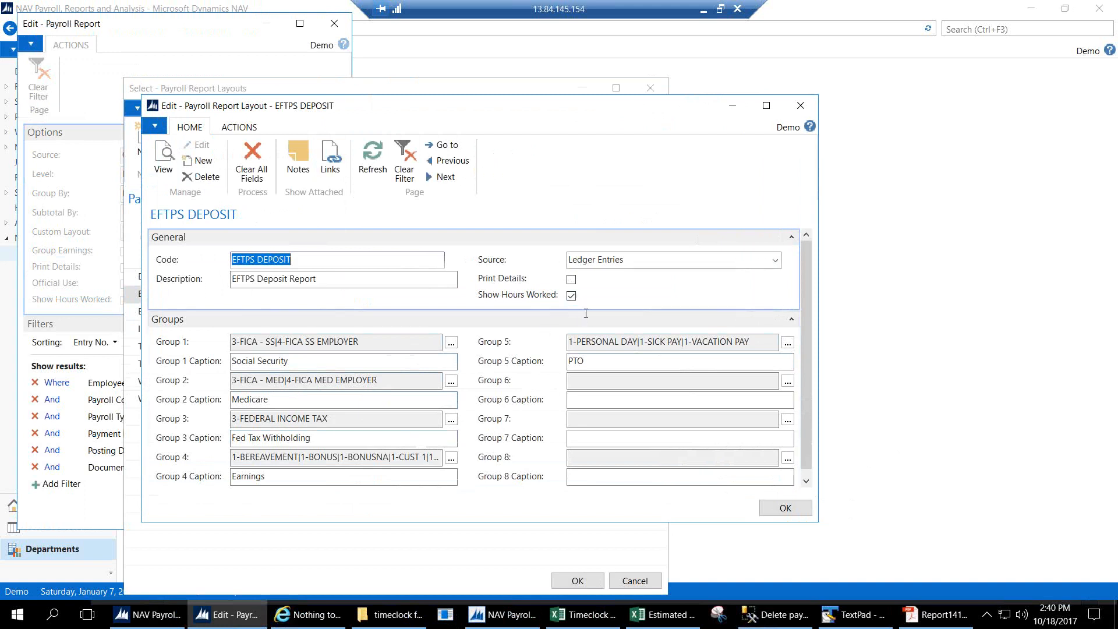
pyautogui.click(784, 509)
pyautogui.click(574, 580)
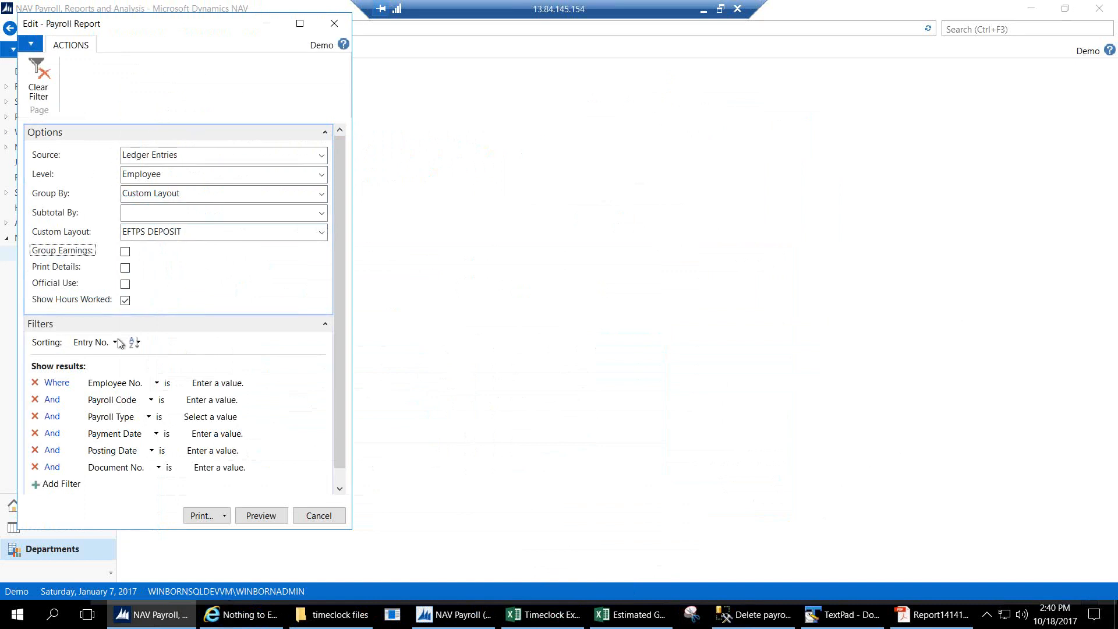
# Preview the EFTPS DEPOSIT payroll report with hours worked shown, then close the preview.
pyautogui.click(125, 300)
pyautogui.click(260, 521)
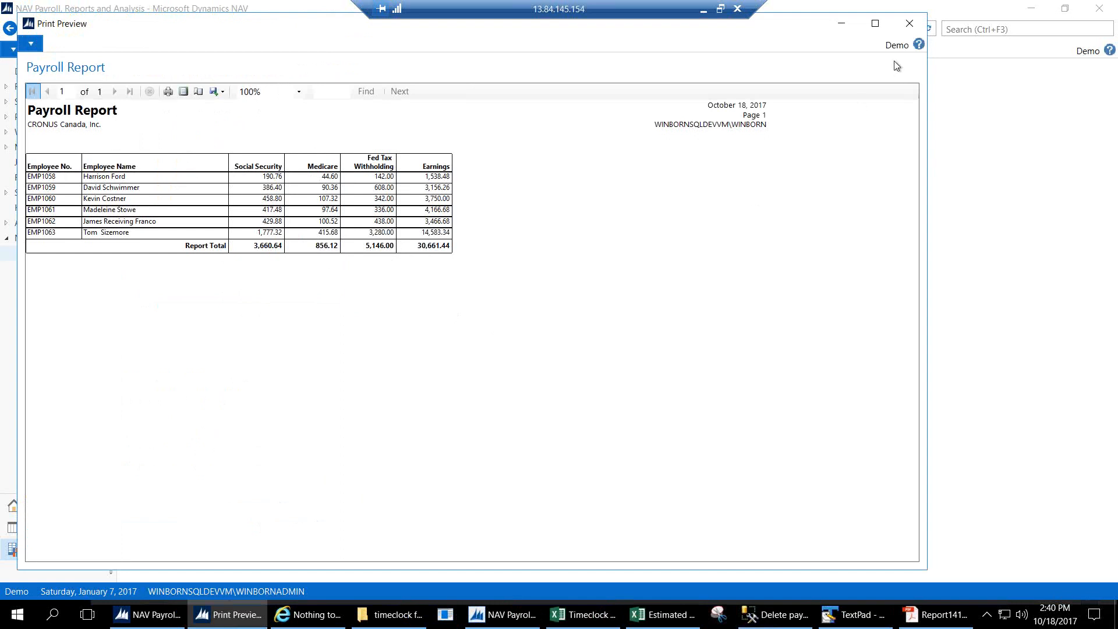
pyautogui.click(910, 28)
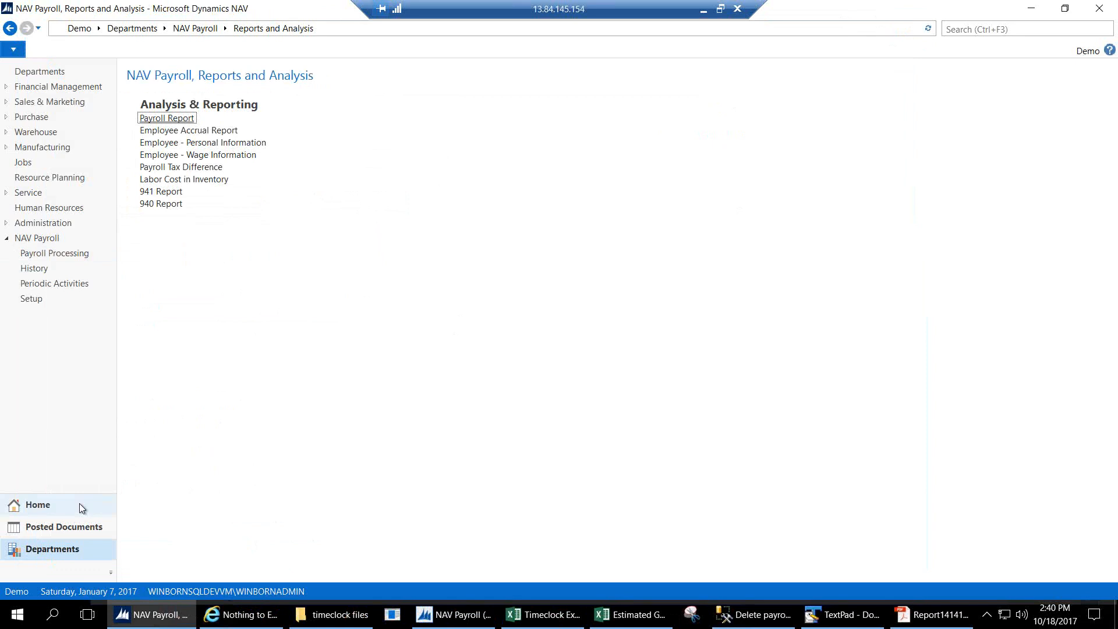
# Open Payroll Ledger Entries under Posted Documents, sorted newest first with a wider Payroll Type column.
pyautogui.click(64, 527)
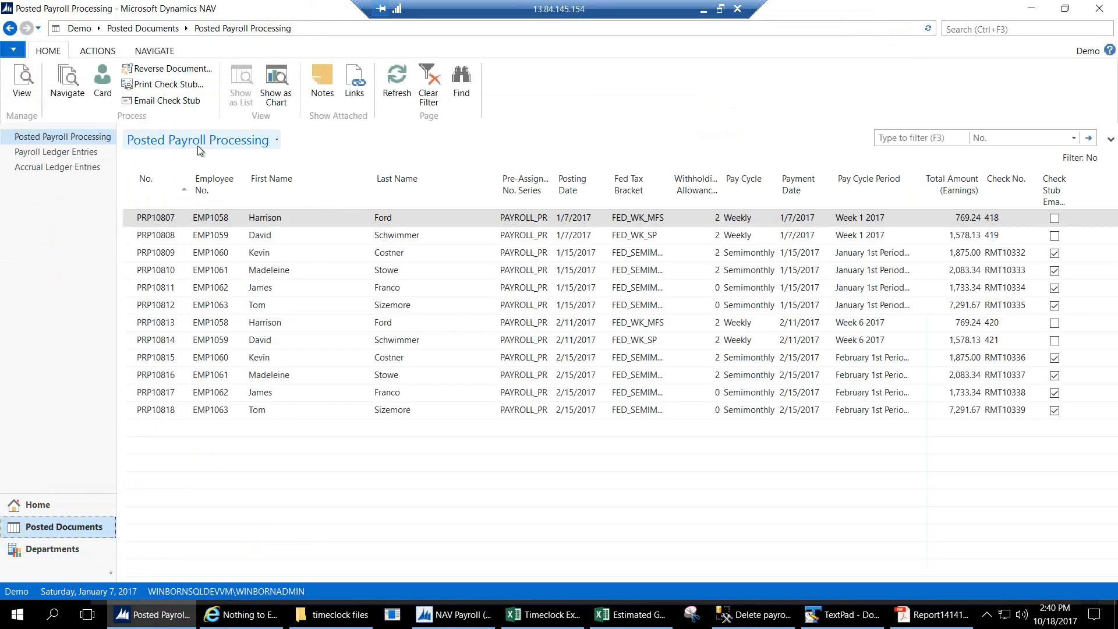
pyautogui.click(89, 154)
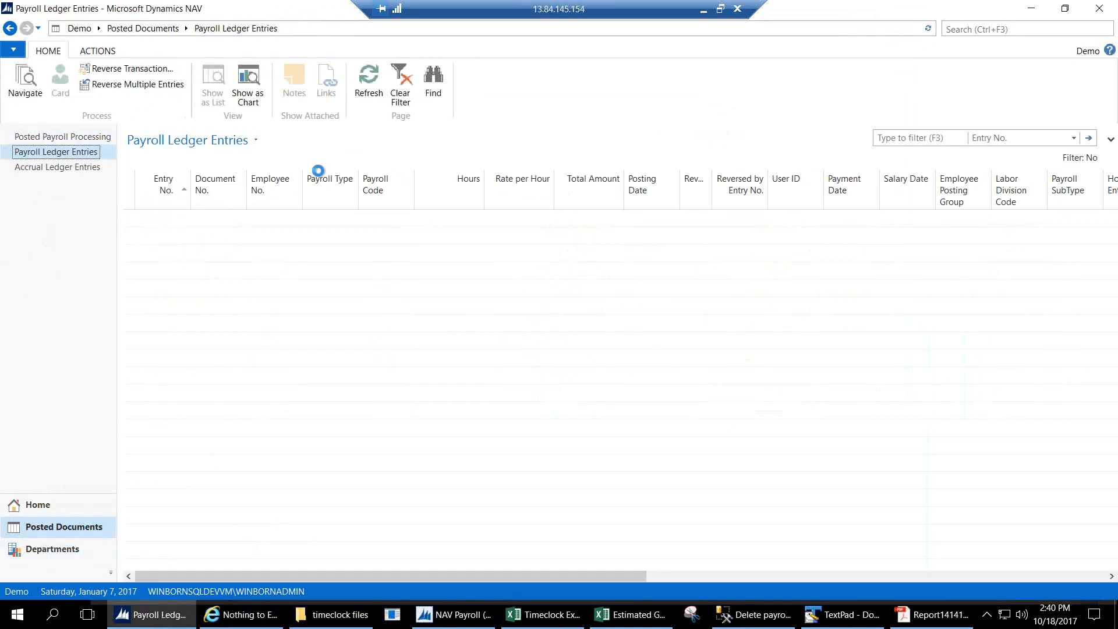
pyautogui.click(156, 192)
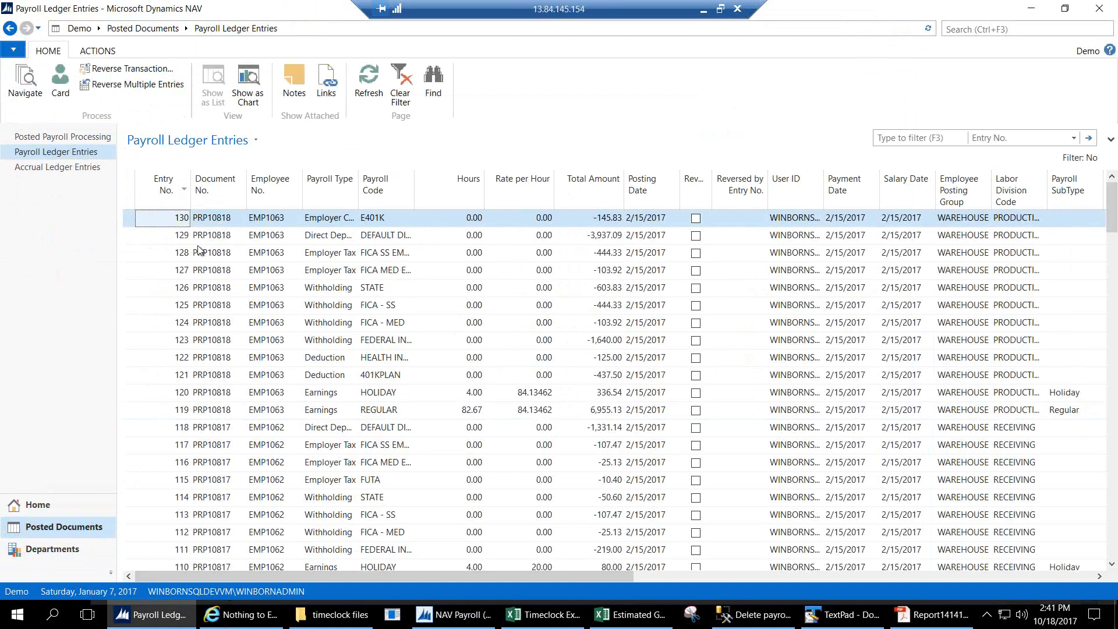
pyautogui.moveTo(353, 203); pyautogui.dragTo(431, 206)
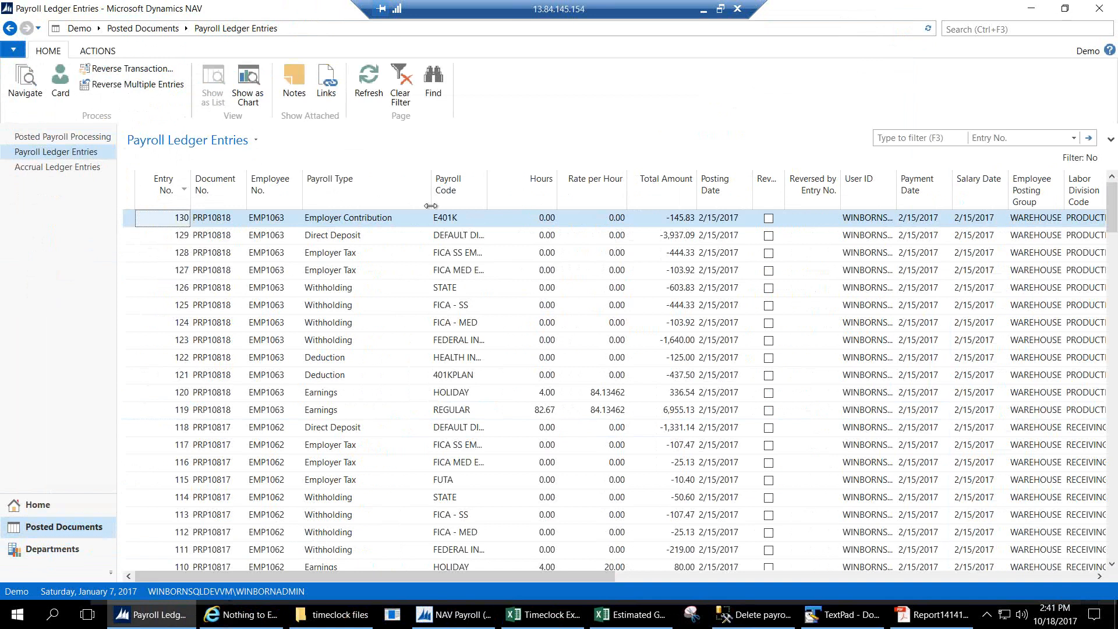
# Reverse the top entry's transaction for PRP10818, confirming and dismissing the success message.
pyautogui.click(143, 74)
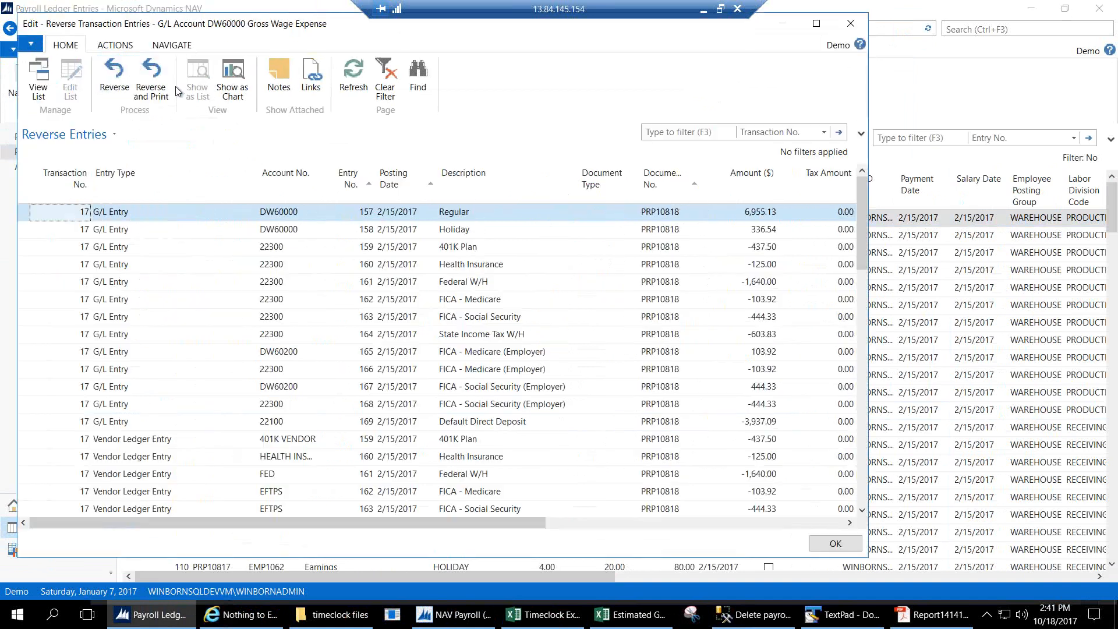
pyautogui.moveTo(865, 250); pyautogui.dragTo(33, 406)
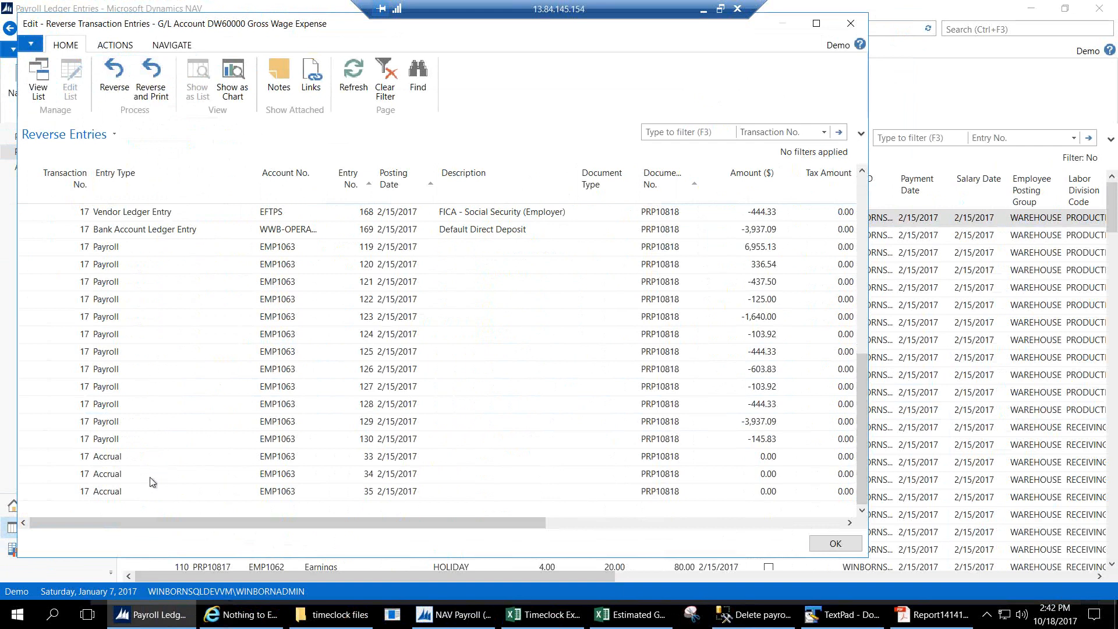
pyautogui.moveTo(854, 494); pyautogui.dragTo(850, 309)
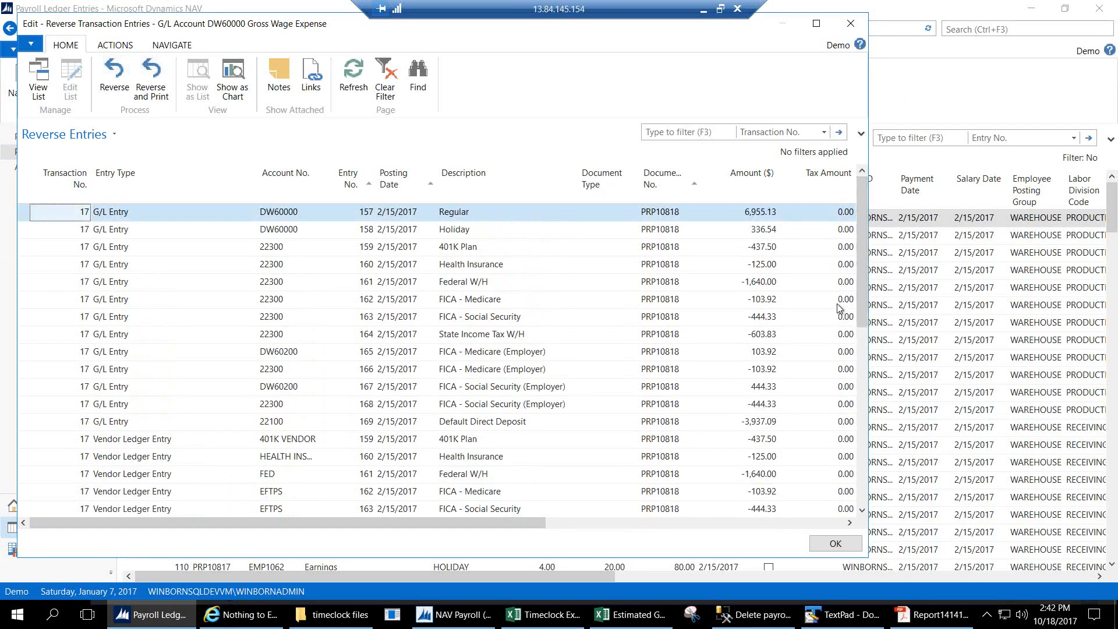
pyautogui.click(112, 81)
pyautogui.click(474, 314)
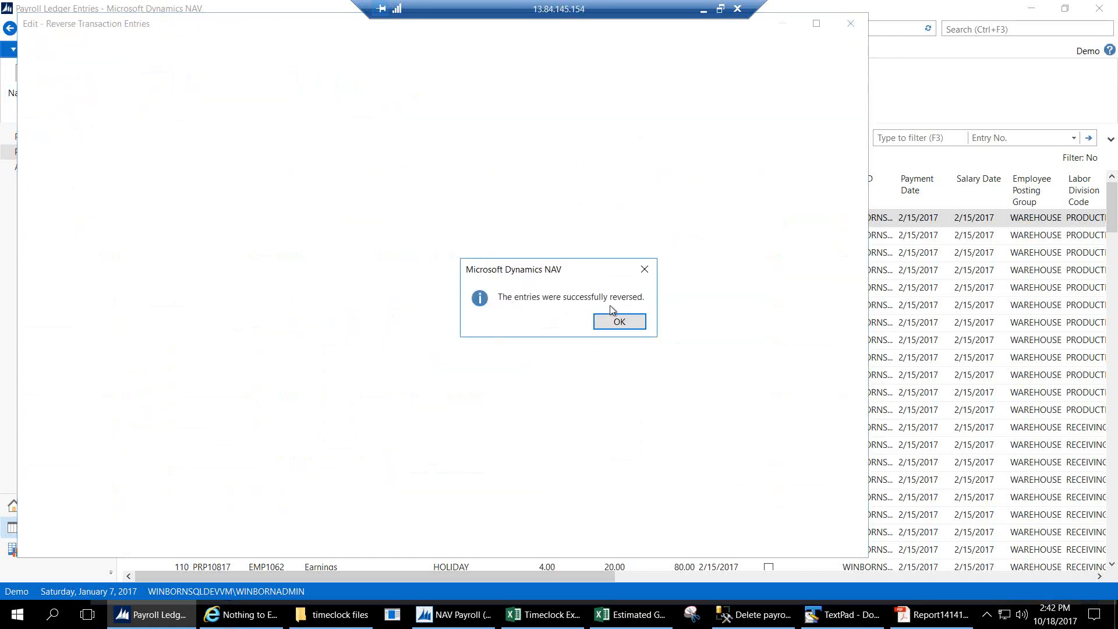
pyautogui.click(629, 325)
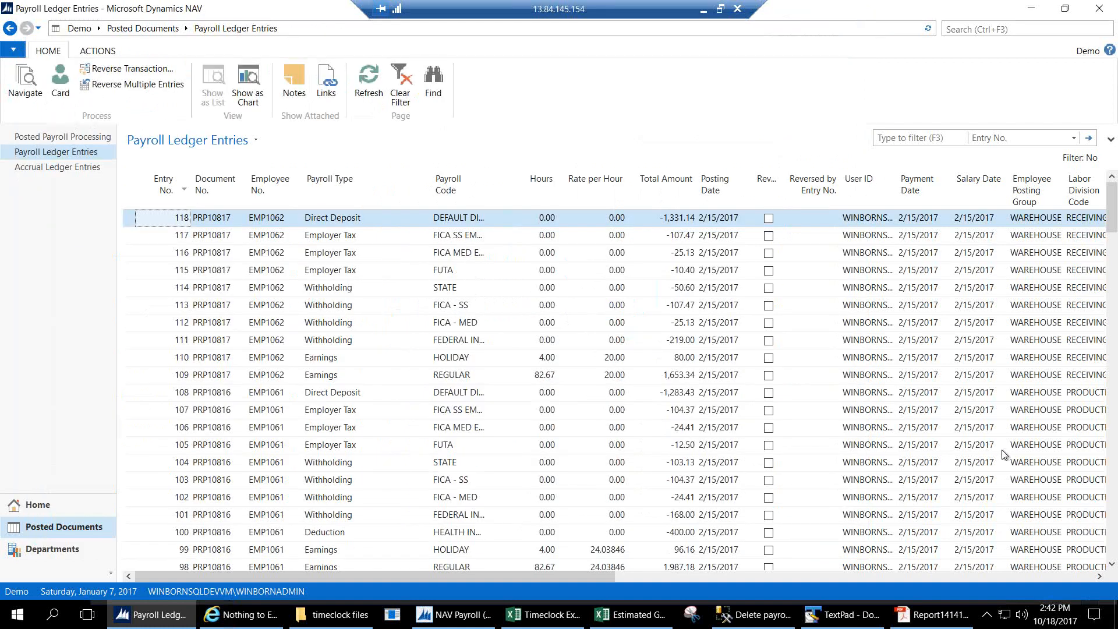
# Change the Reversed filter from No to Yes and widen the Reversed column.
pyautogui.click(1112, 139)
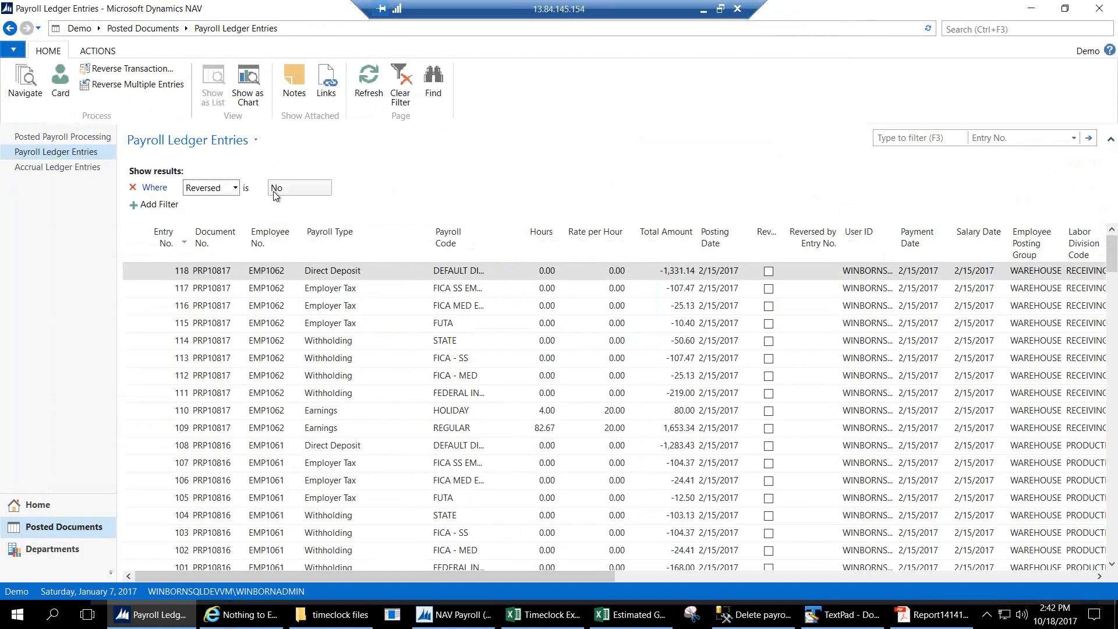
pyautogui.click(321, 187)
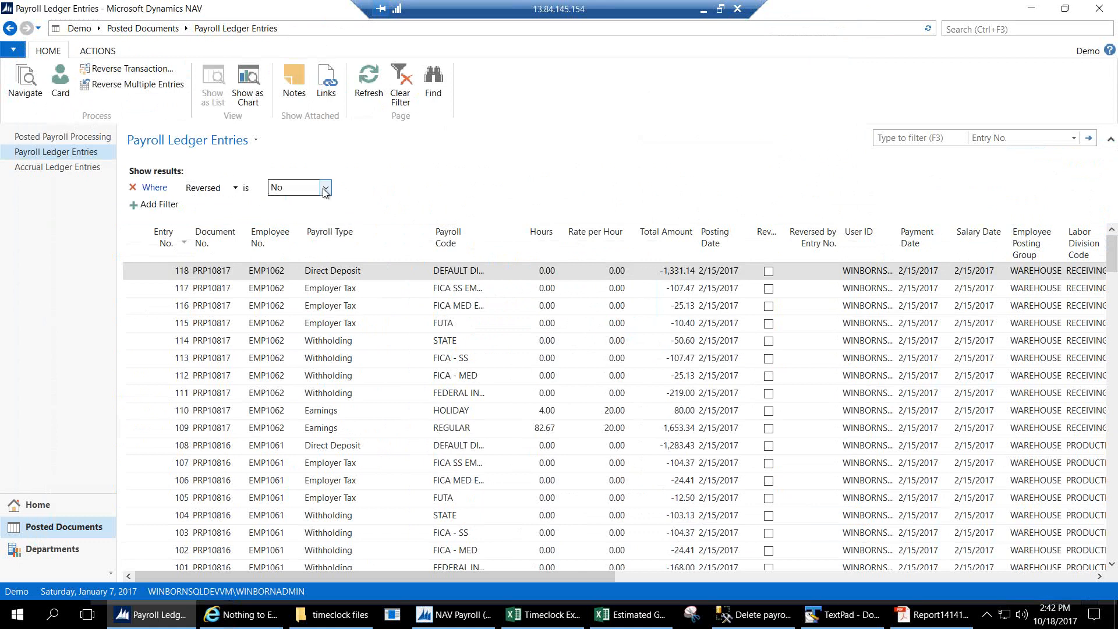
pyautogui.click(293, 213)
pyautogui.click(294, 203)
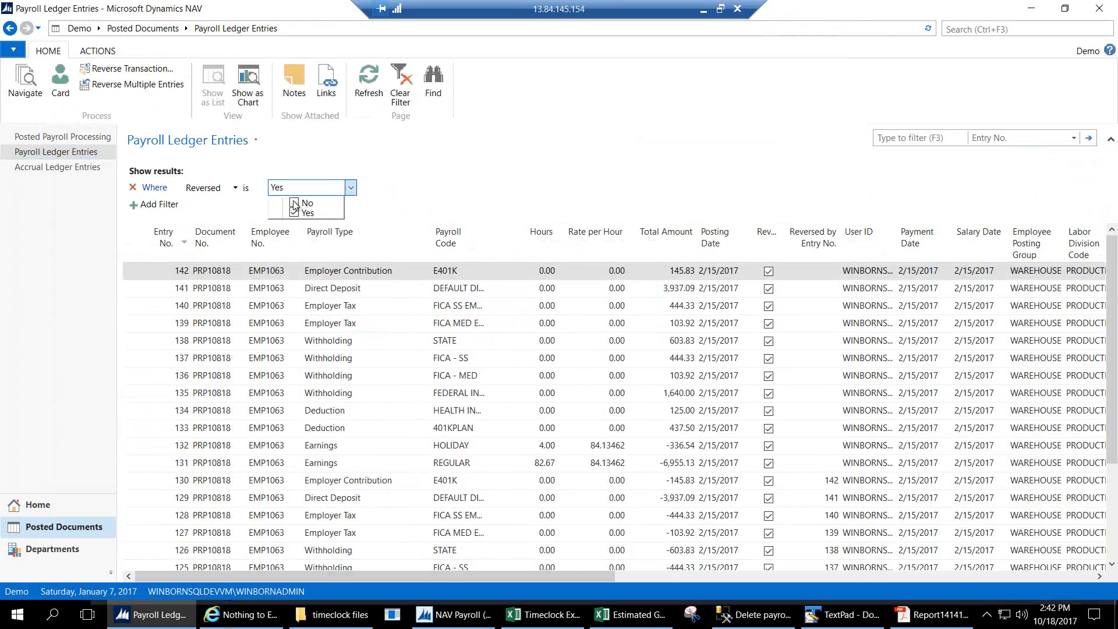
pyautogui.click(394, 184)
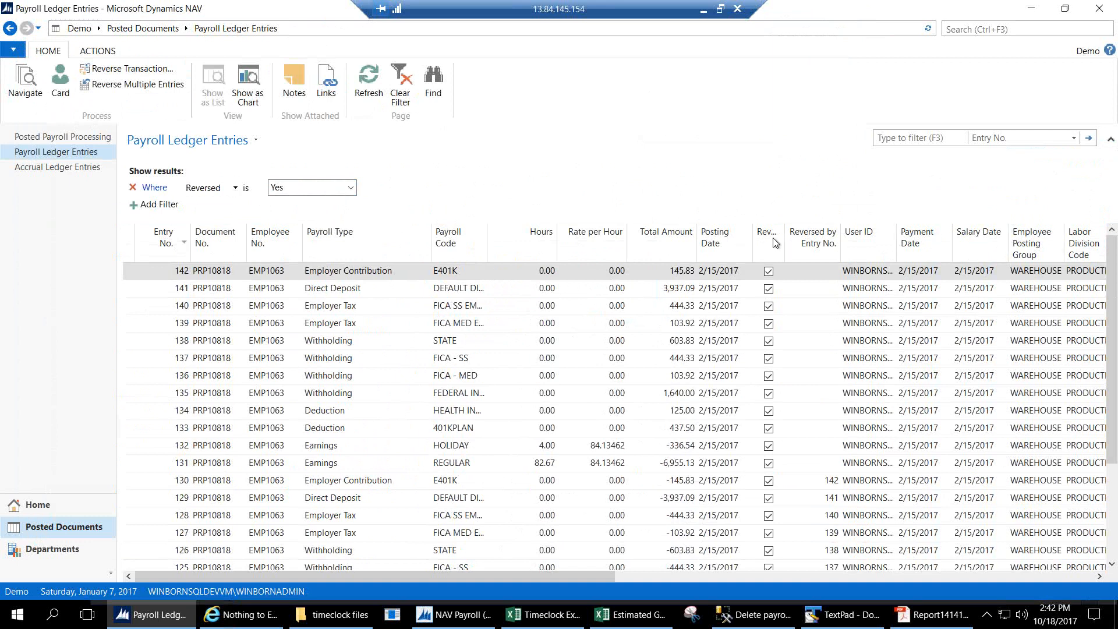
pyautogui.moveTo(784, 239); pyautogui.dragTo(813, 242)
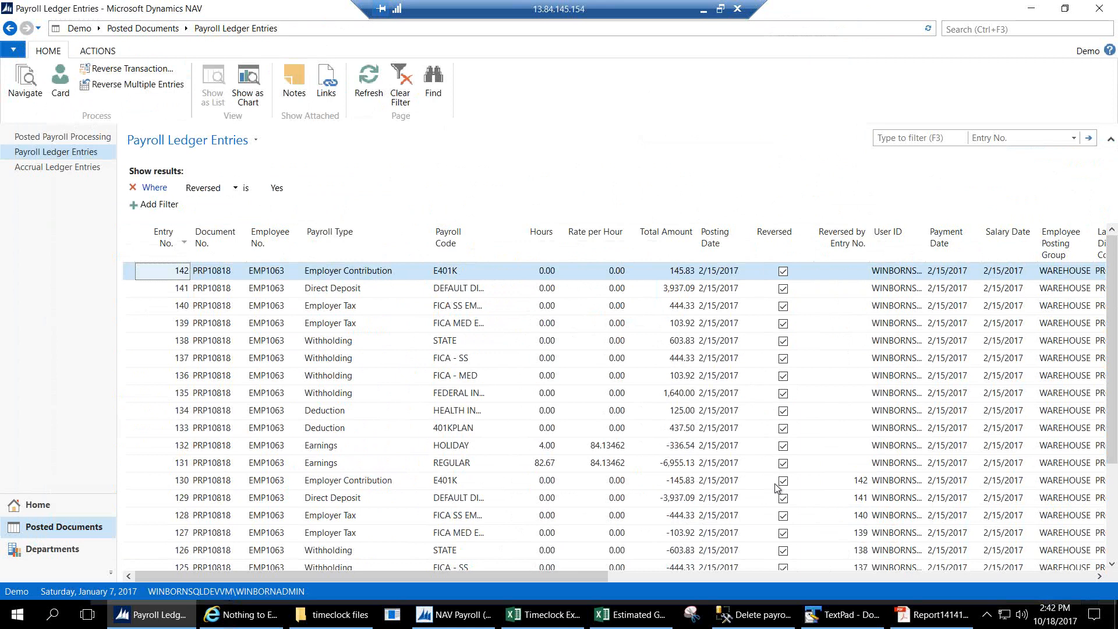
pyautogui.click(163, 84)
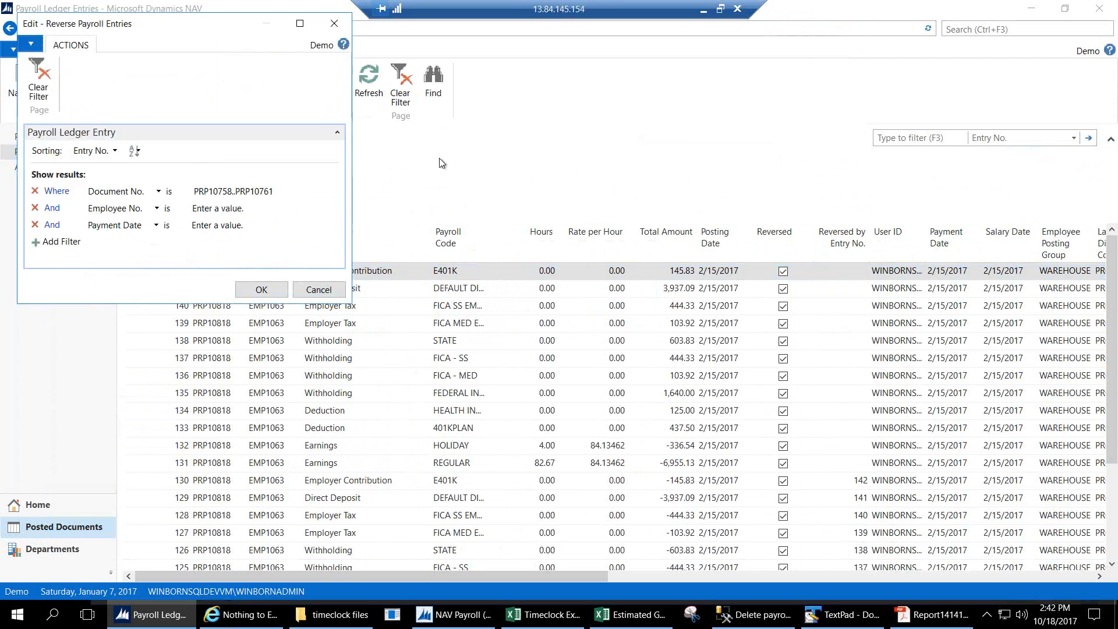
pyautogui.click(239, 192)
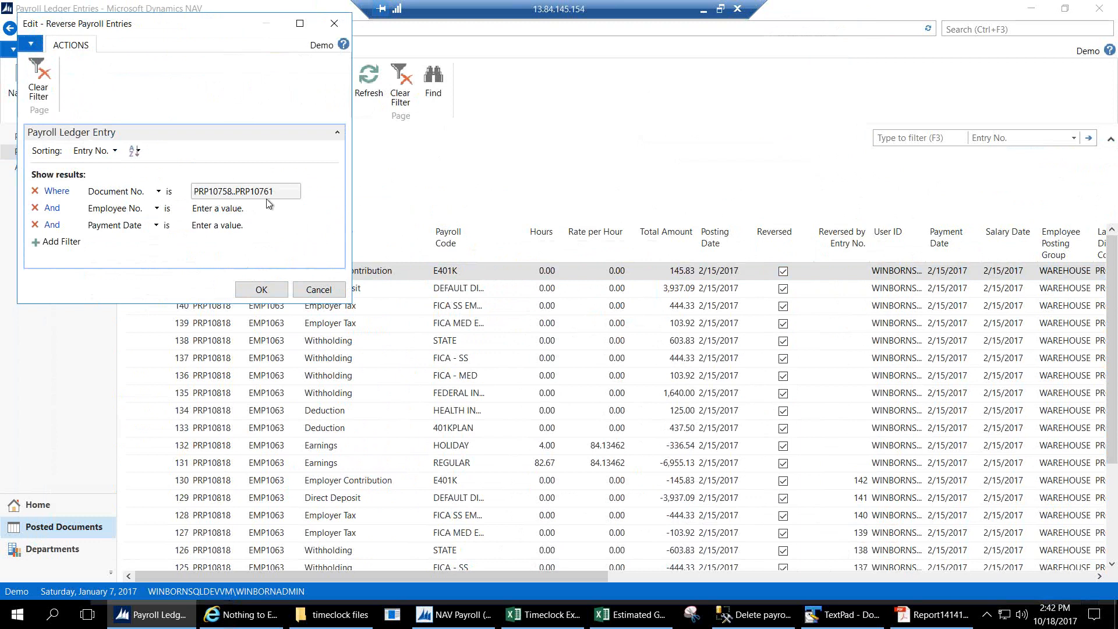
pyautogui.click(234, 228)
pyautogui.click(334, 23)
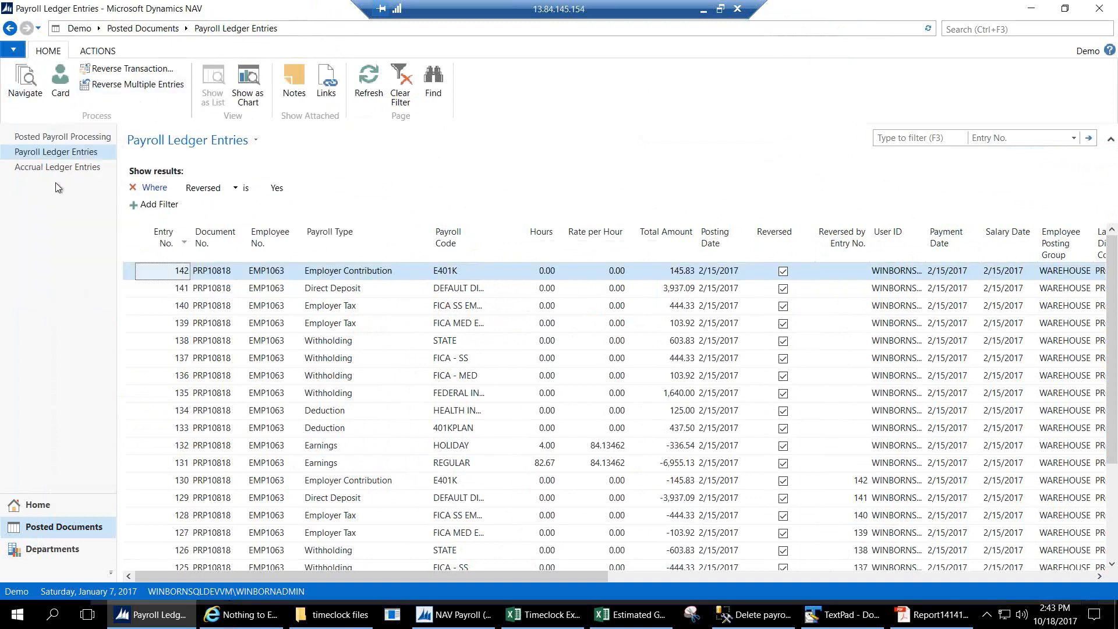
pyautogui.click(68, 505)
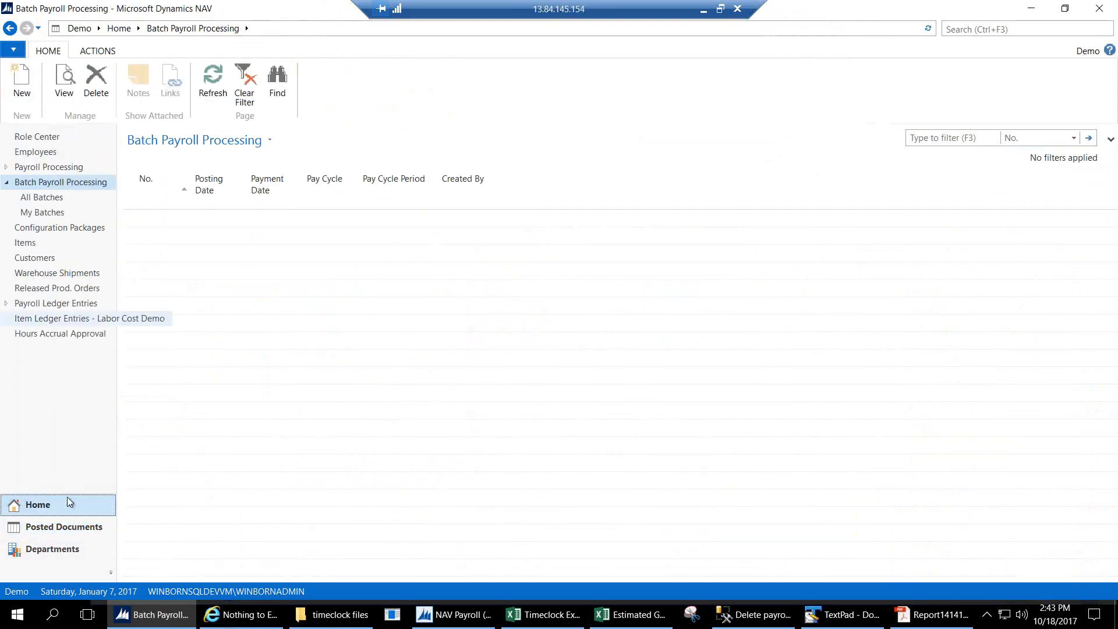
pyautogui.click(58, 318)
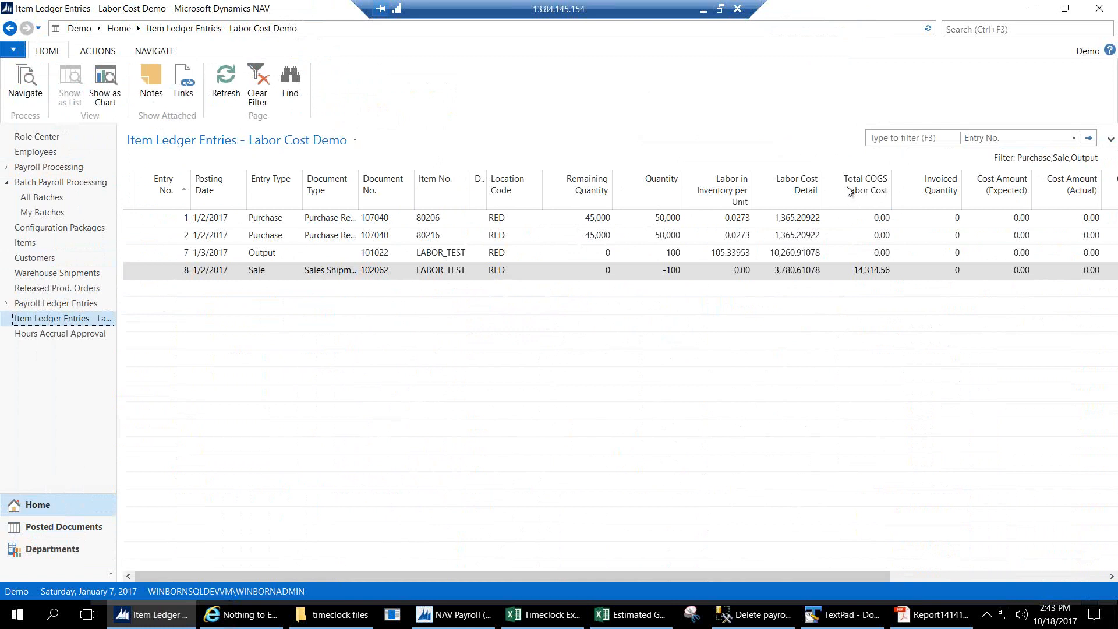
pyautogui.click(802, 219)
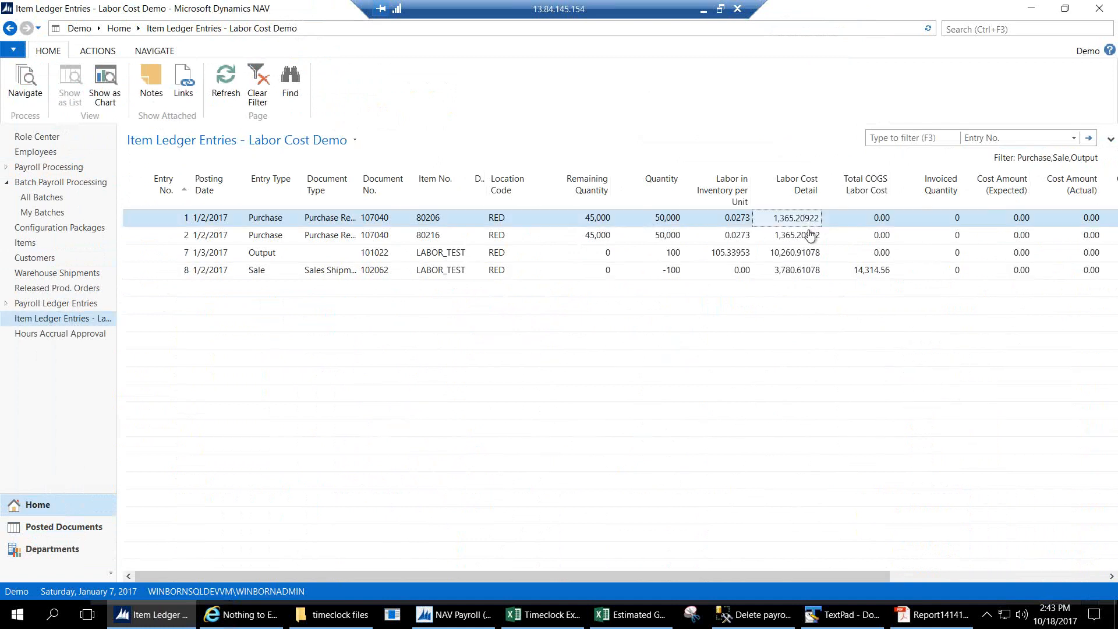
pyautogui.click(790, 219)
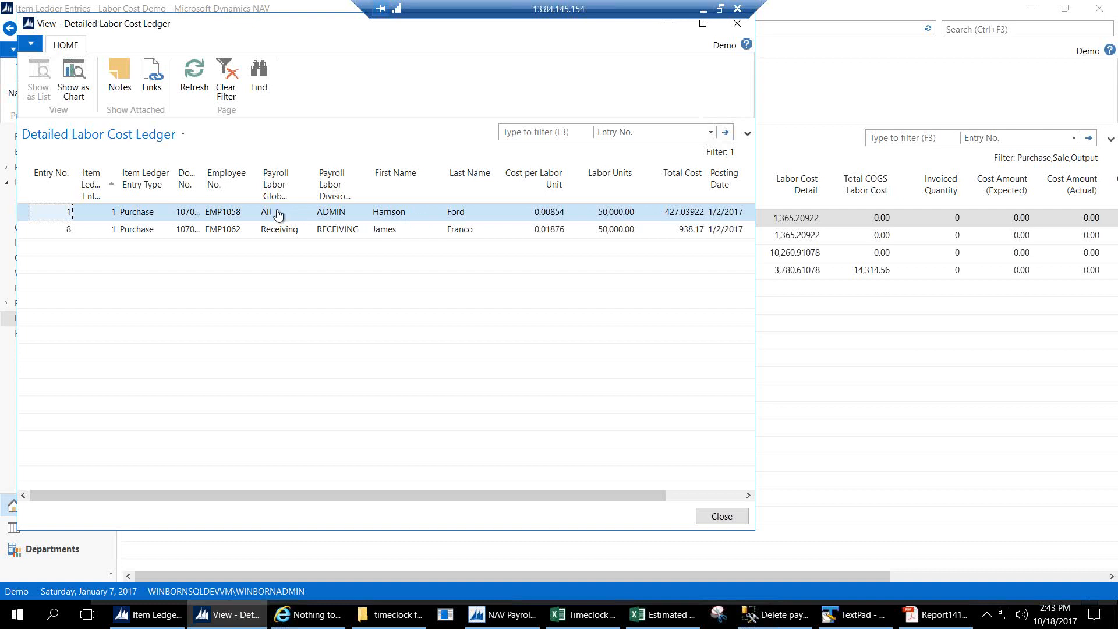
pyautogui.click(278, 215)
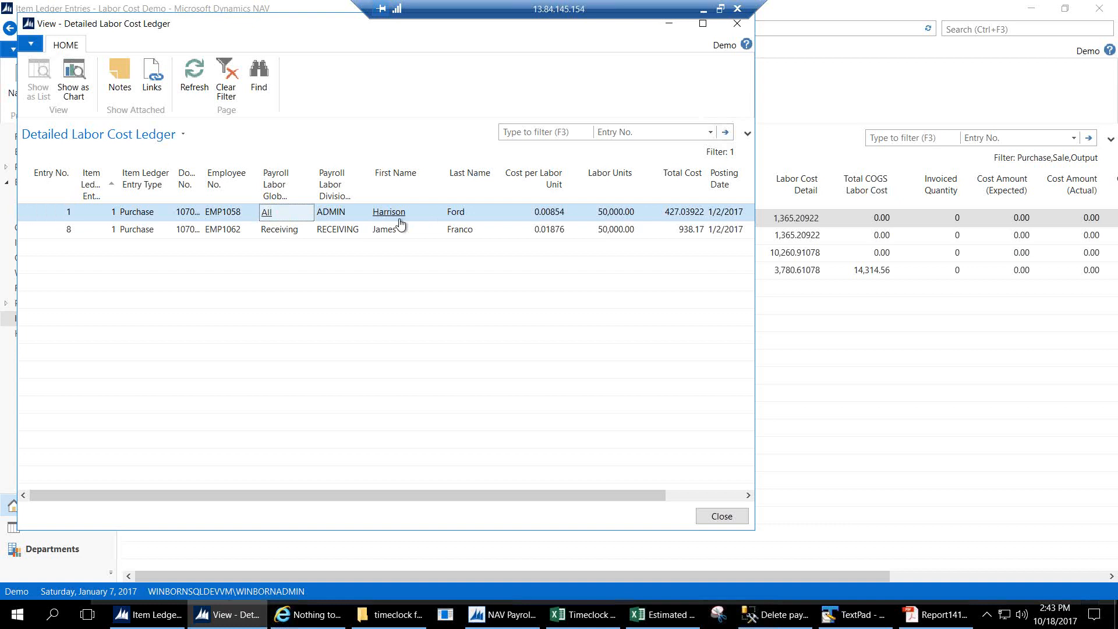
pyautogui.click(548, 217)
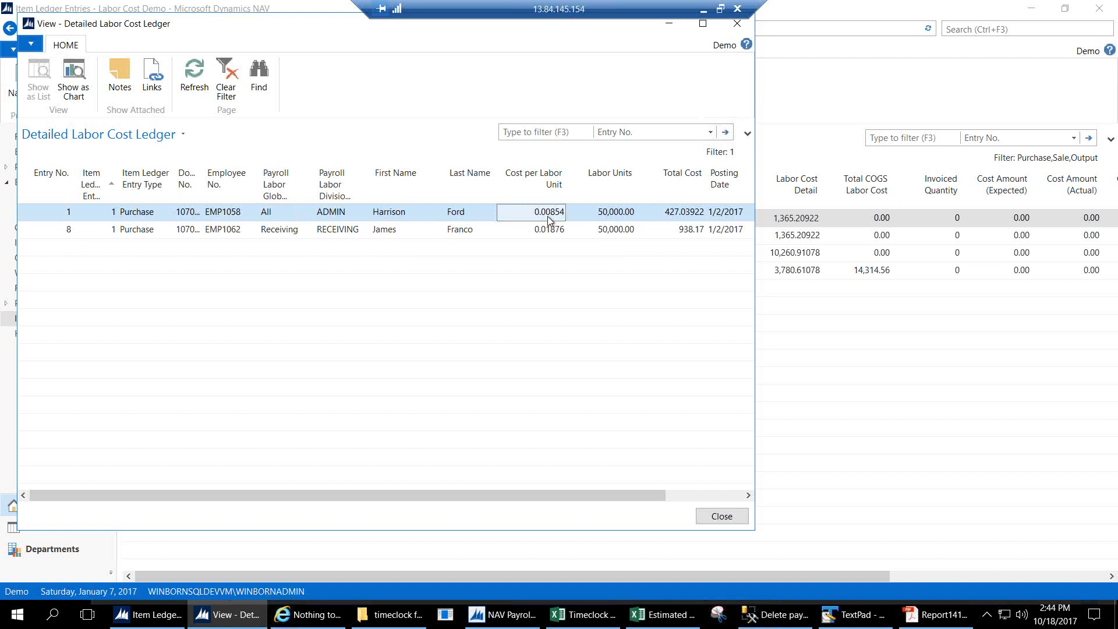
pyautogui.click(597, 220)
pyautogui.click(662, 218)
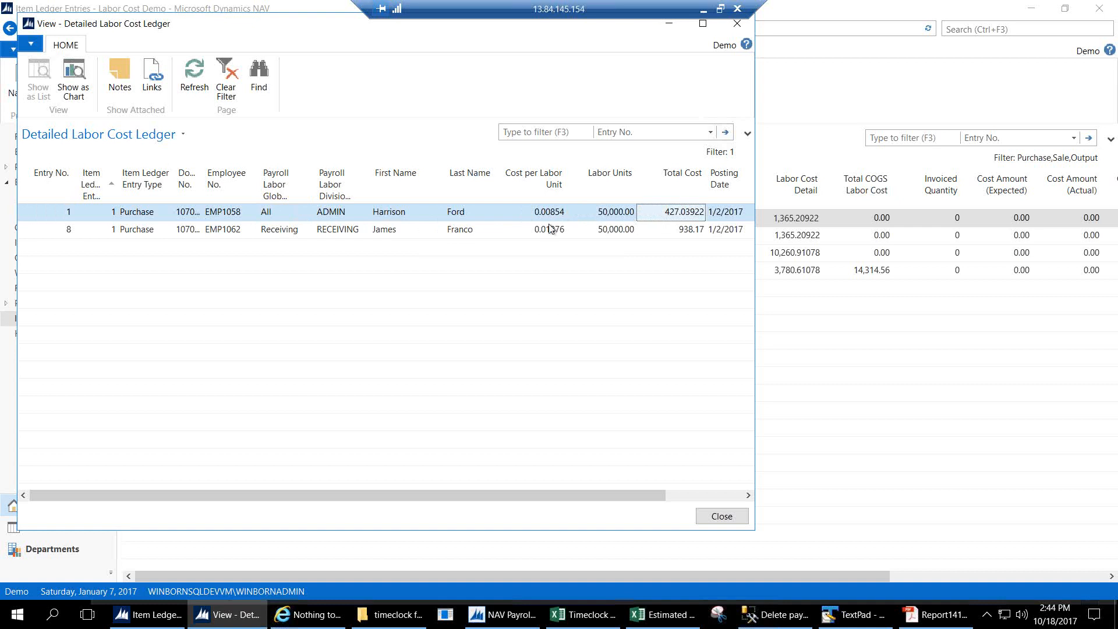
pyautogui.click(530, 233)
pyautogui.click(333, 232)
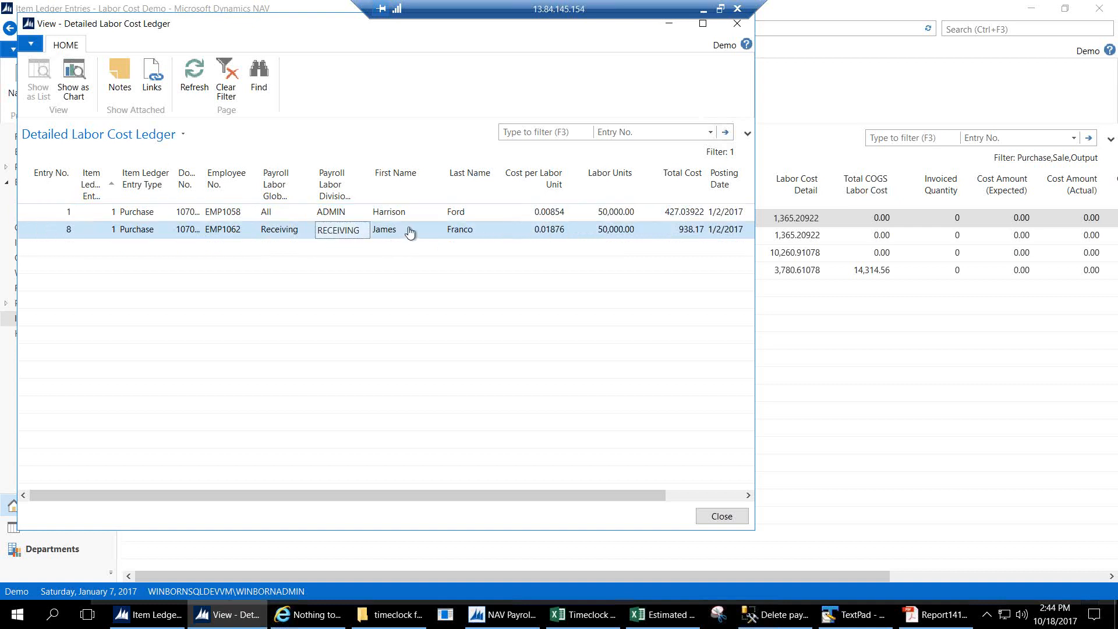
pyautogui.click(686, 231)
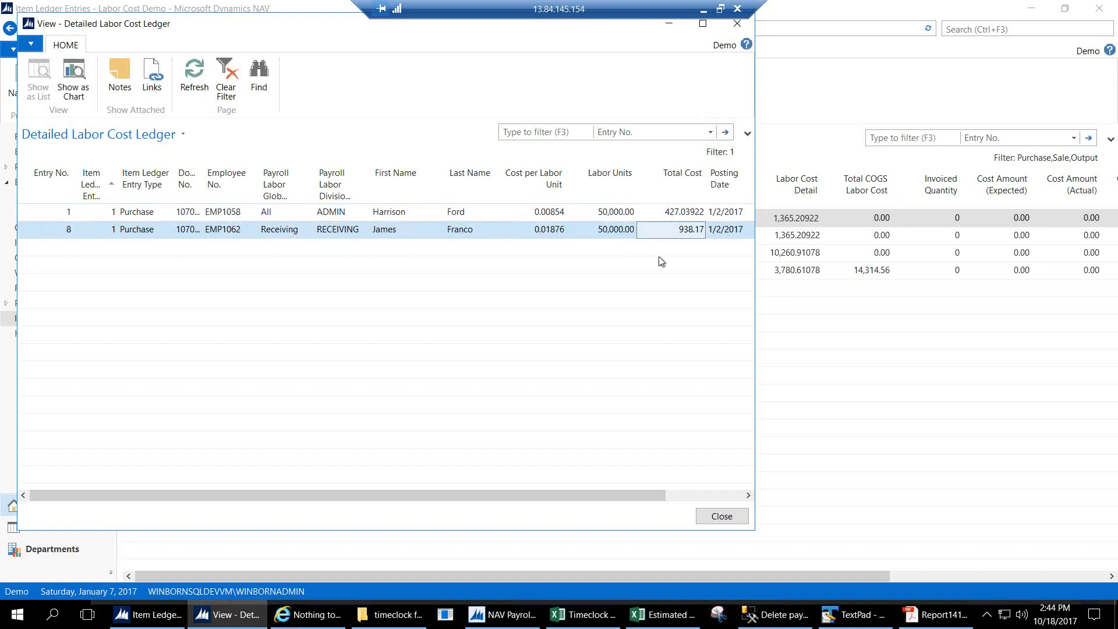
pyautogui.click(527, 236)
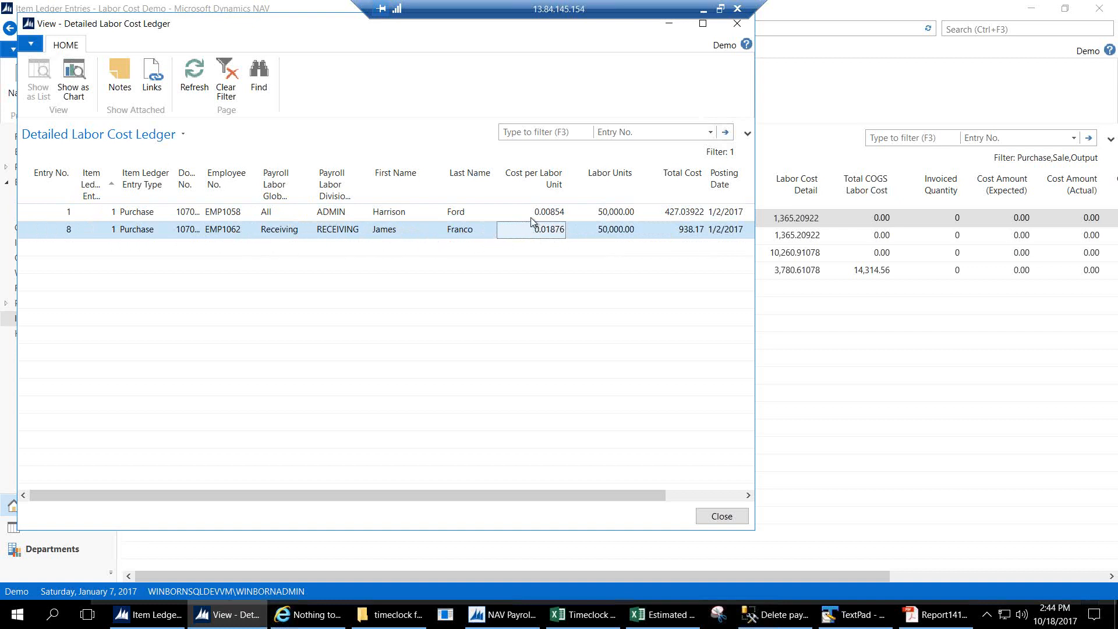
pyautogui.click(532, 216)
pyautogui.click(721, 516)
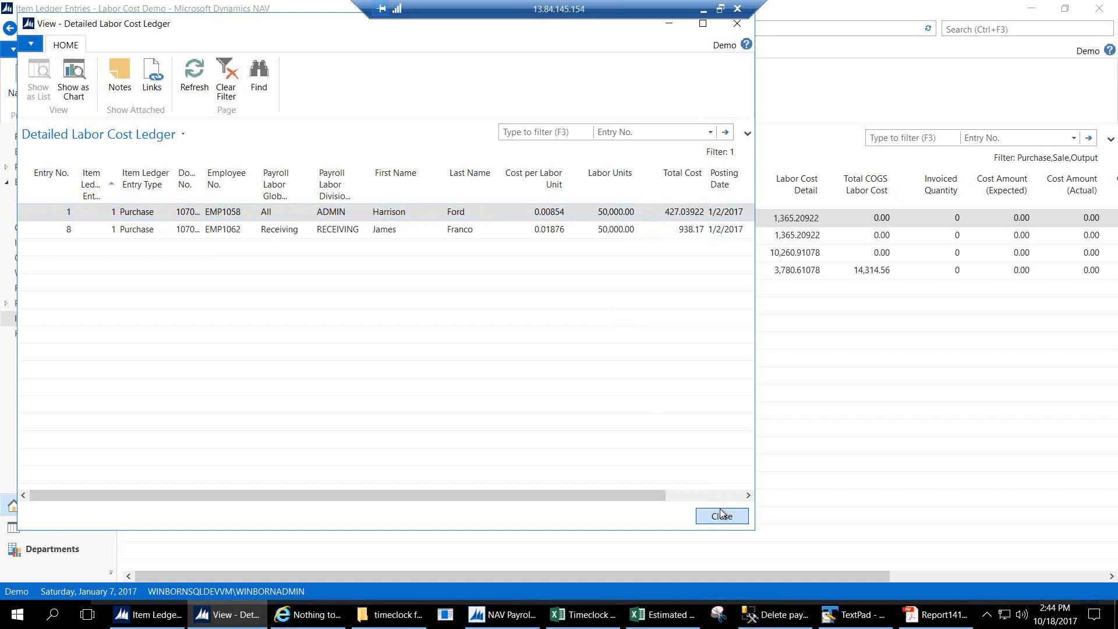
pyautogui.click(789, 254)
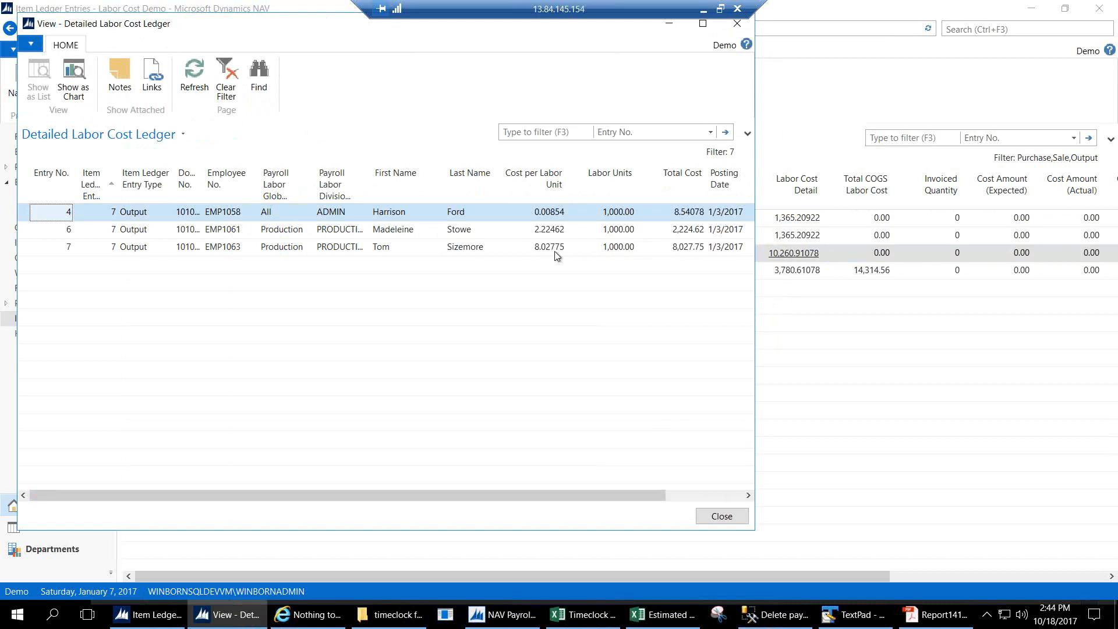
pyautogui.click(434, 233)
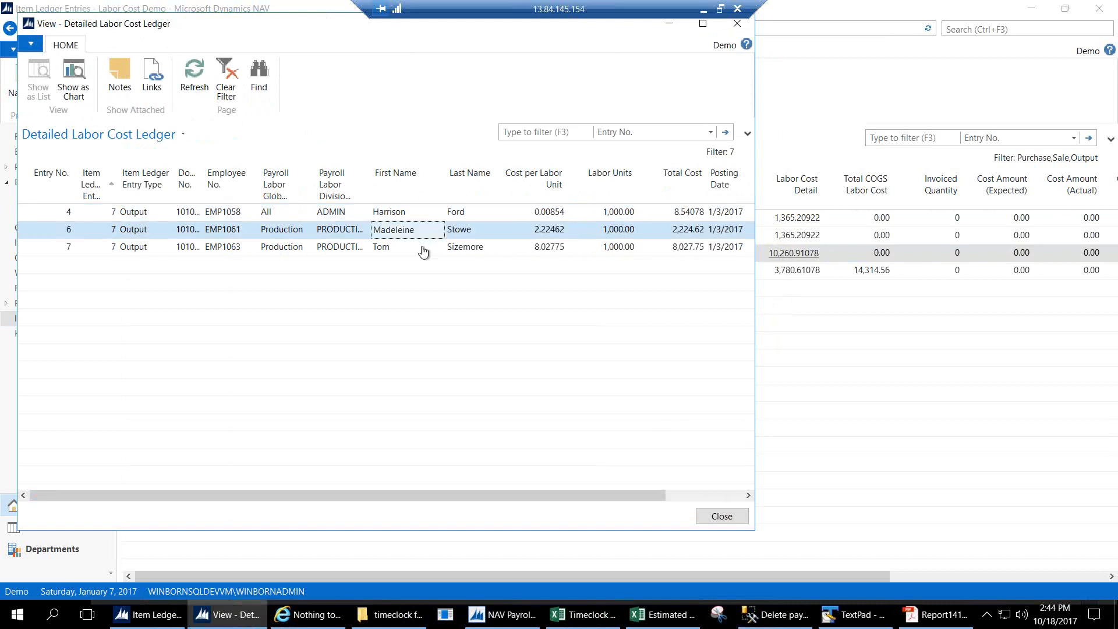
pyautogui.click(423, 250)
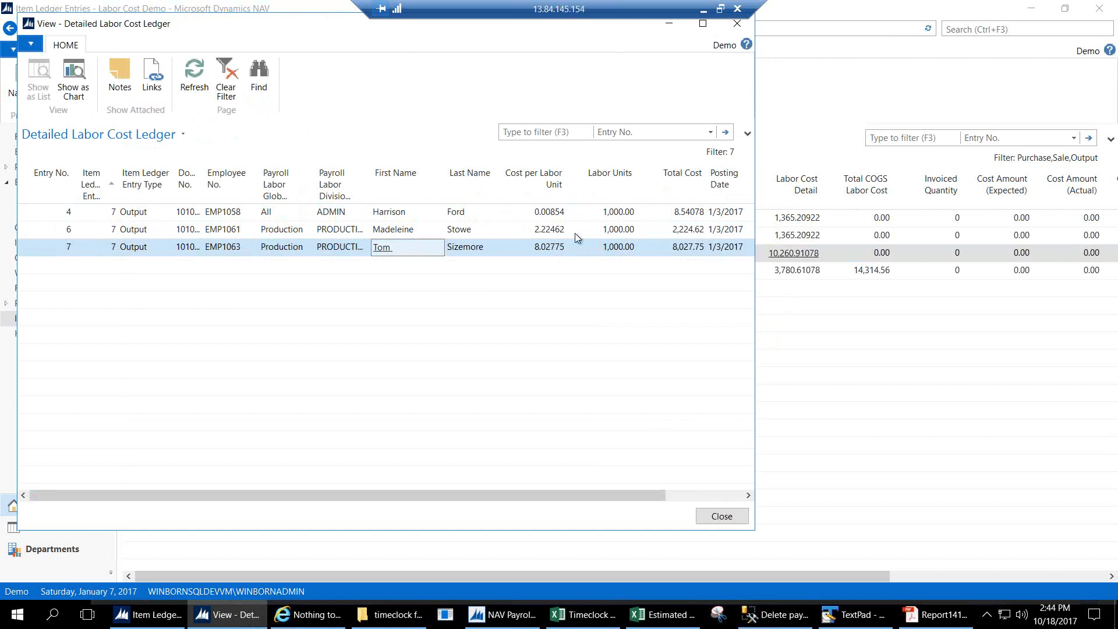
pyautogui.click(560, 234)
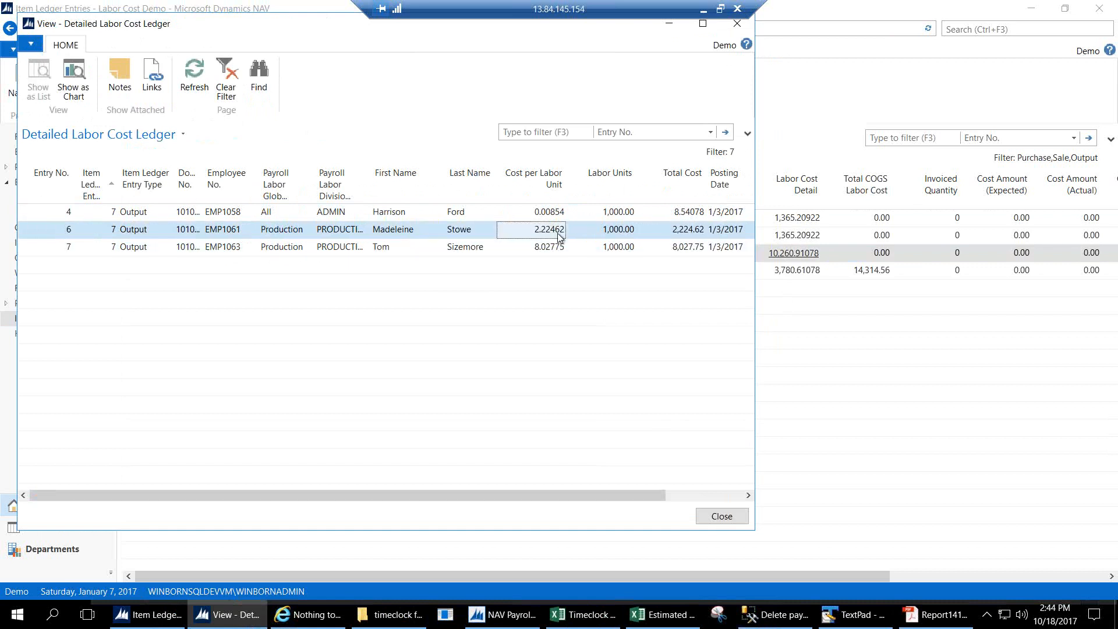
pyautogui.click(554, 250)
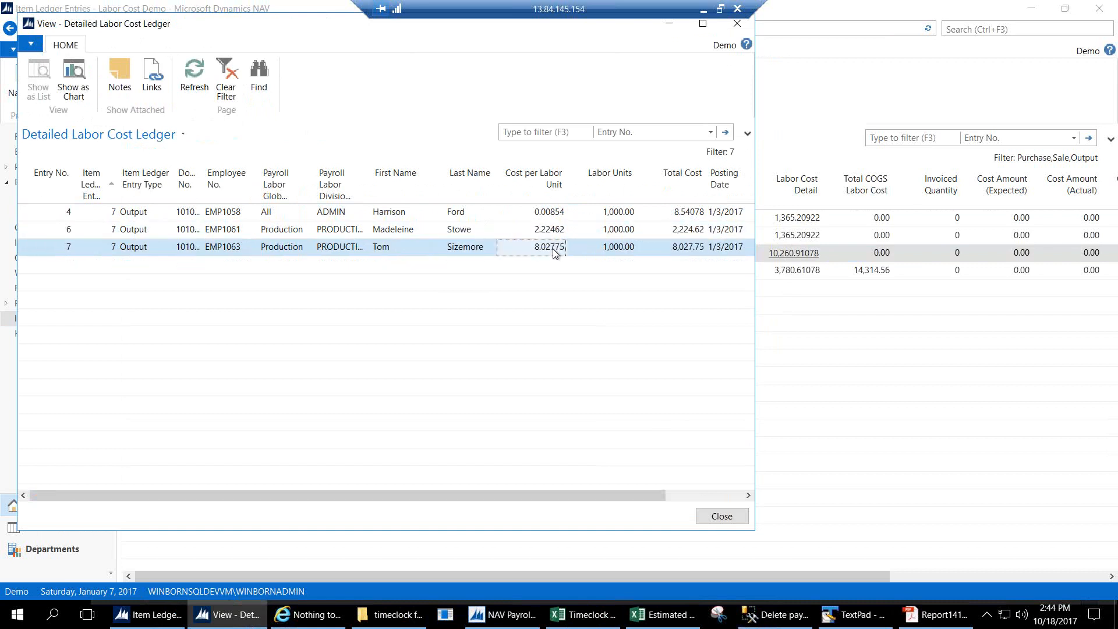
pyautogui.click(531, 233)
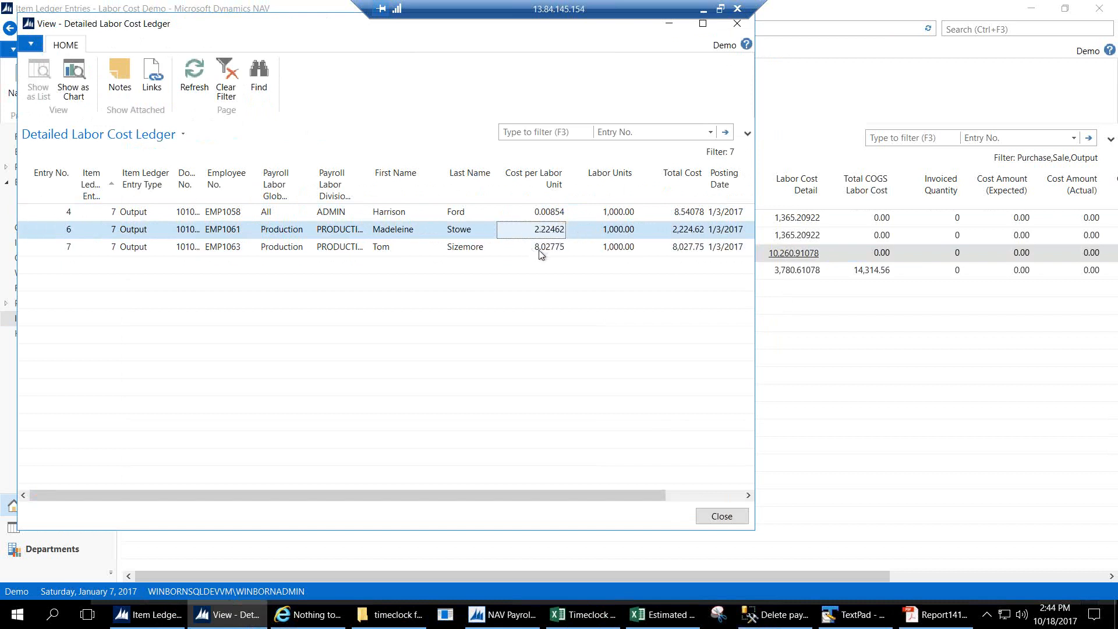
pyautogui.click(538, 252)
pyautogui.click(613, 234)
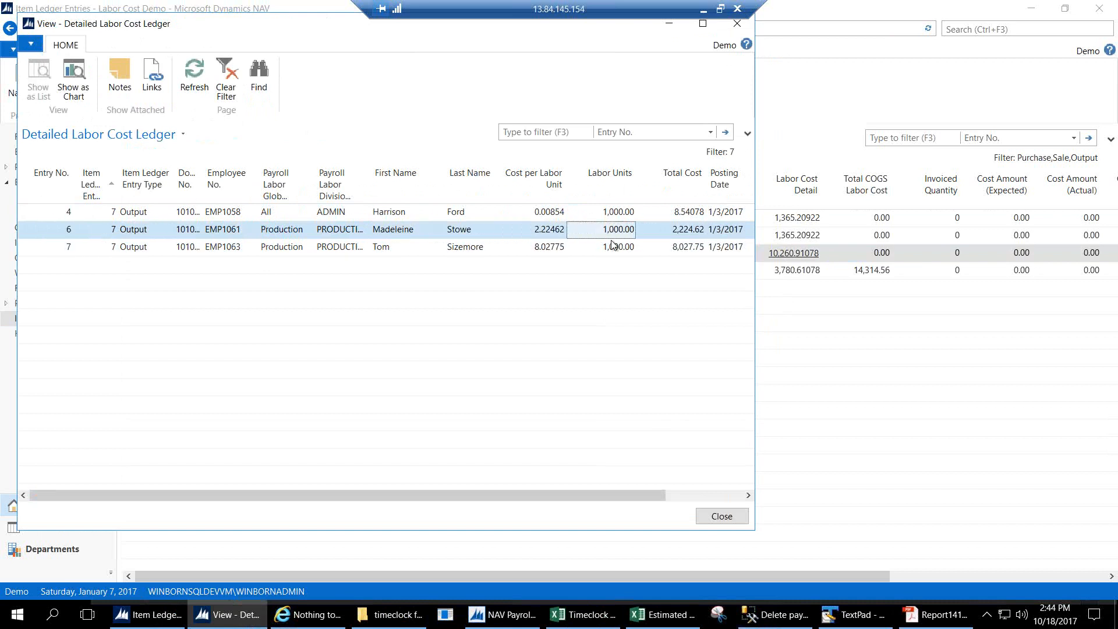
pyautogui.click(613, 250)
pyautogui.click(613, 236)
pyautogui.click(688, 231)
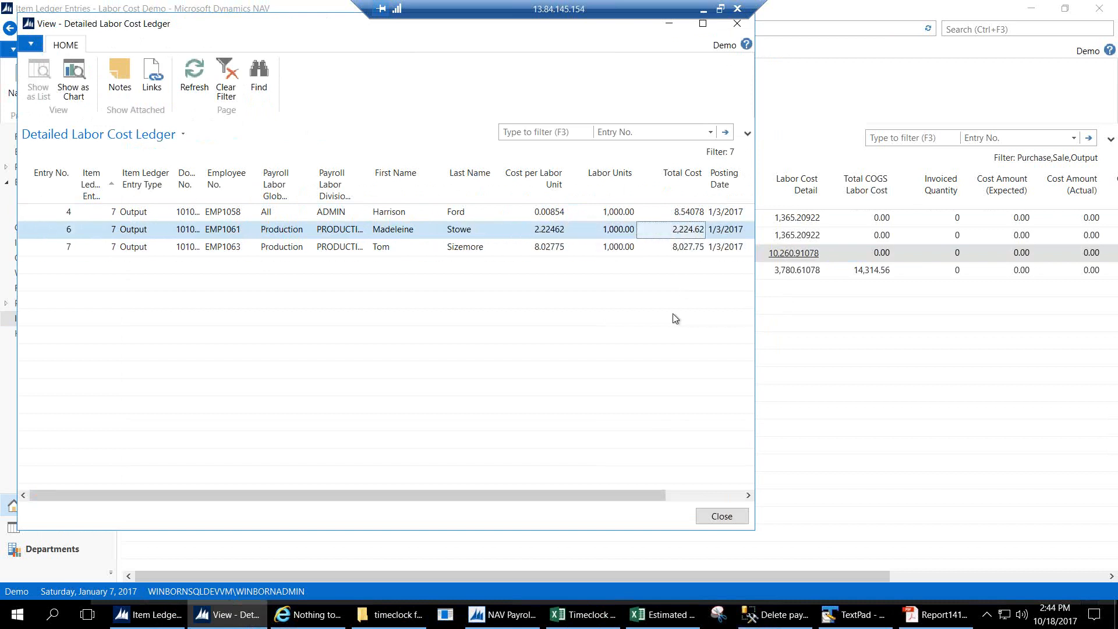
pyautogui.click(688, 253)
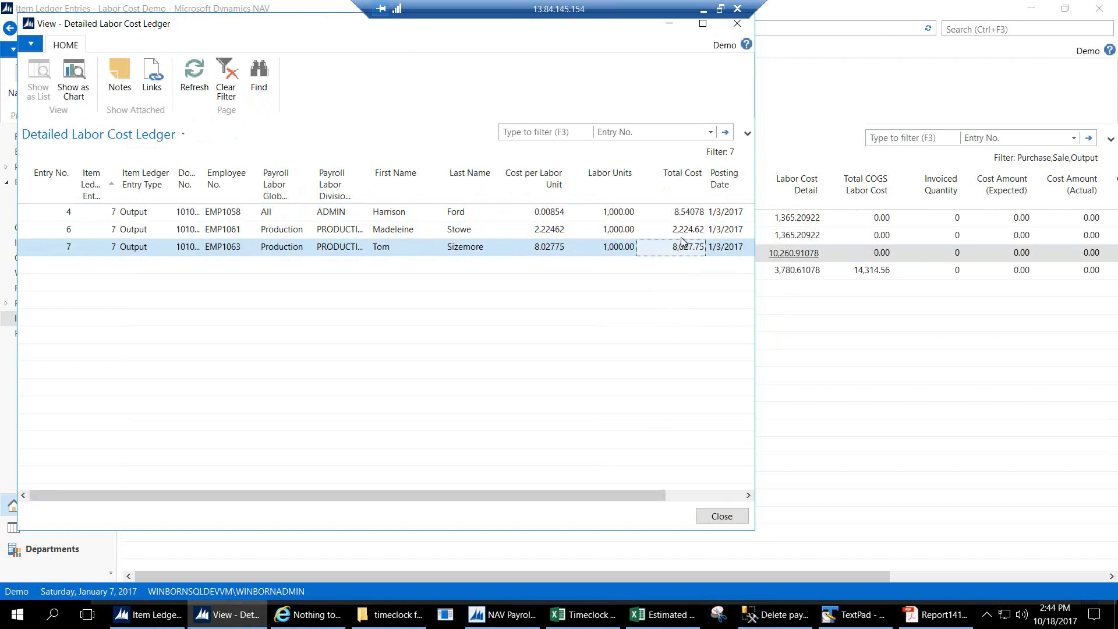
pyautogui.click(685, 217)
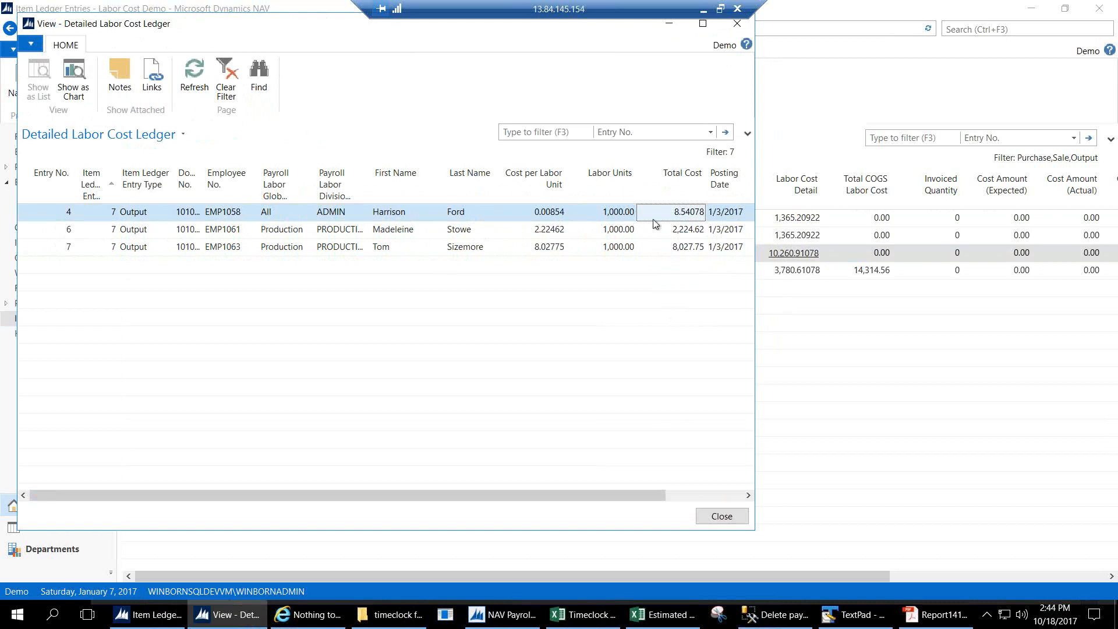
pyautogui.click(722, 516)
pyautogui.click(783, 279)
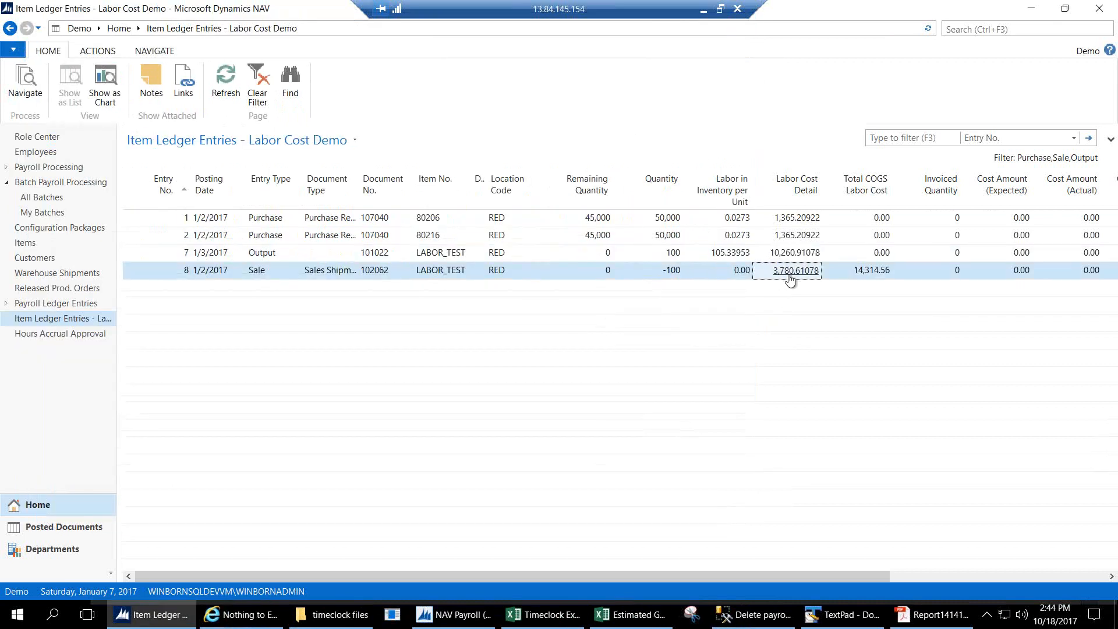
pyautogui.click(789, 281)
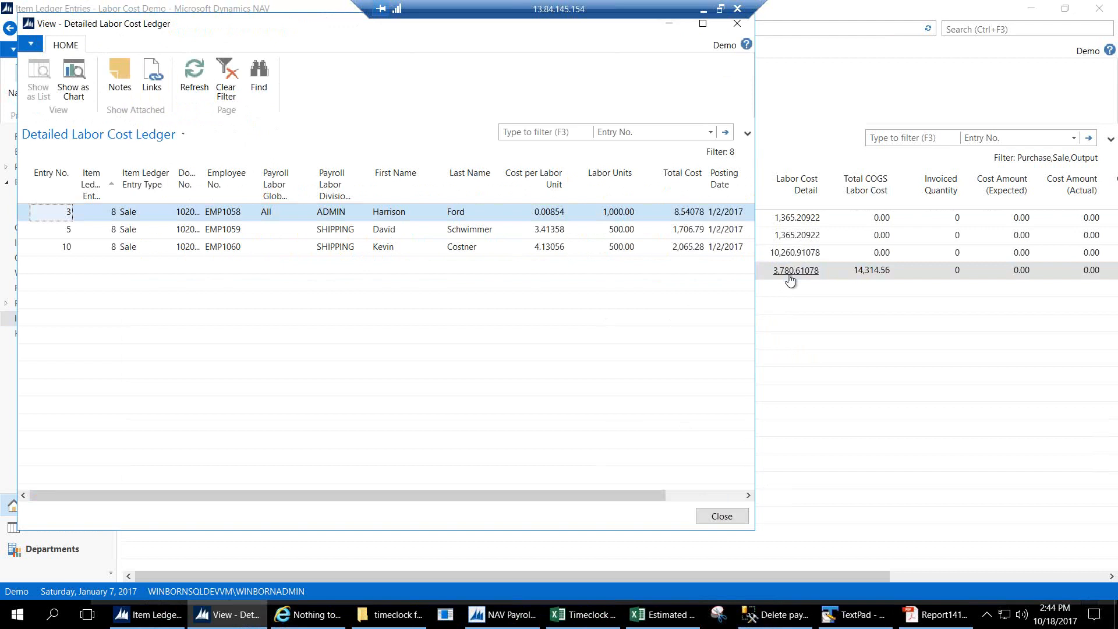
pyautogui.click(343, 233)
pyautogui.click(523, 244)
pyautogui.click(524, 233)
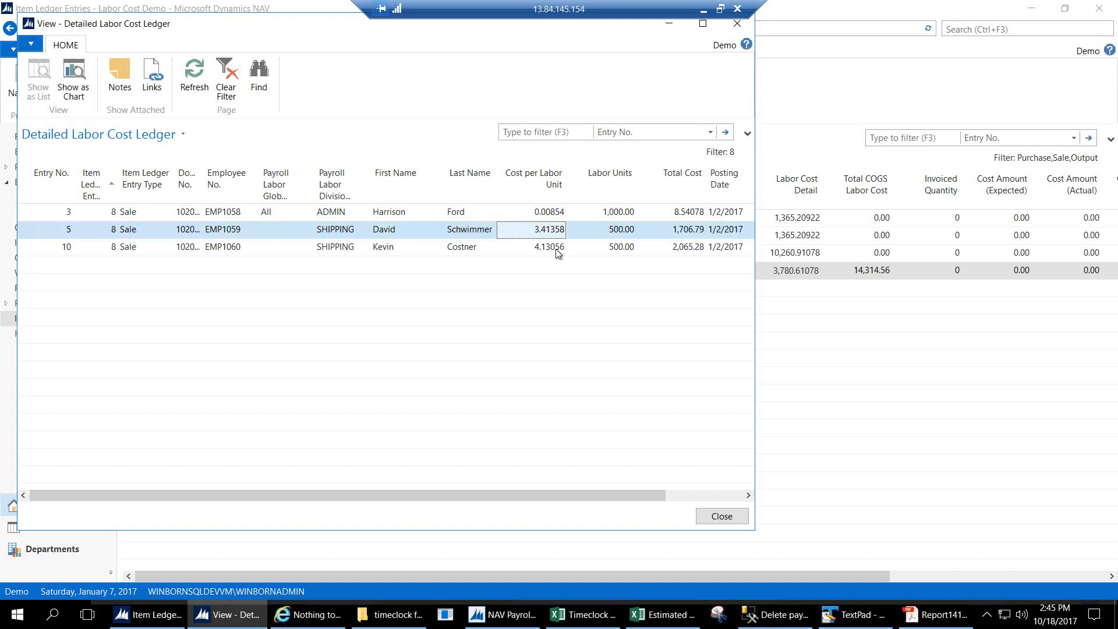
pyautogui.click(558, 250)
pyautogui.click(670, 245)
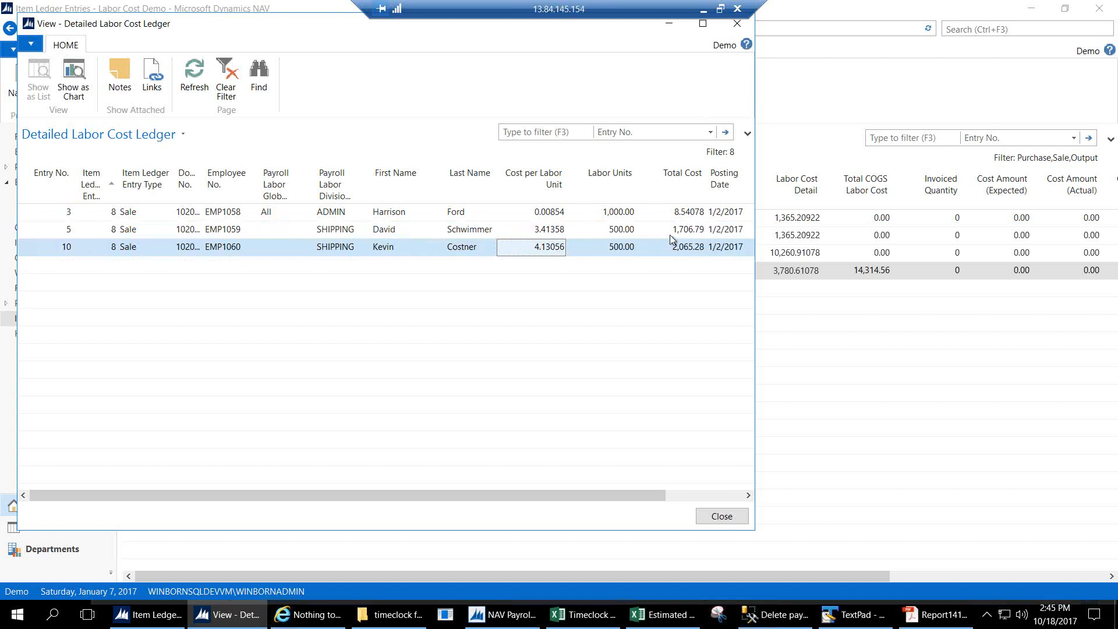
pyautogui.click(688, 216)
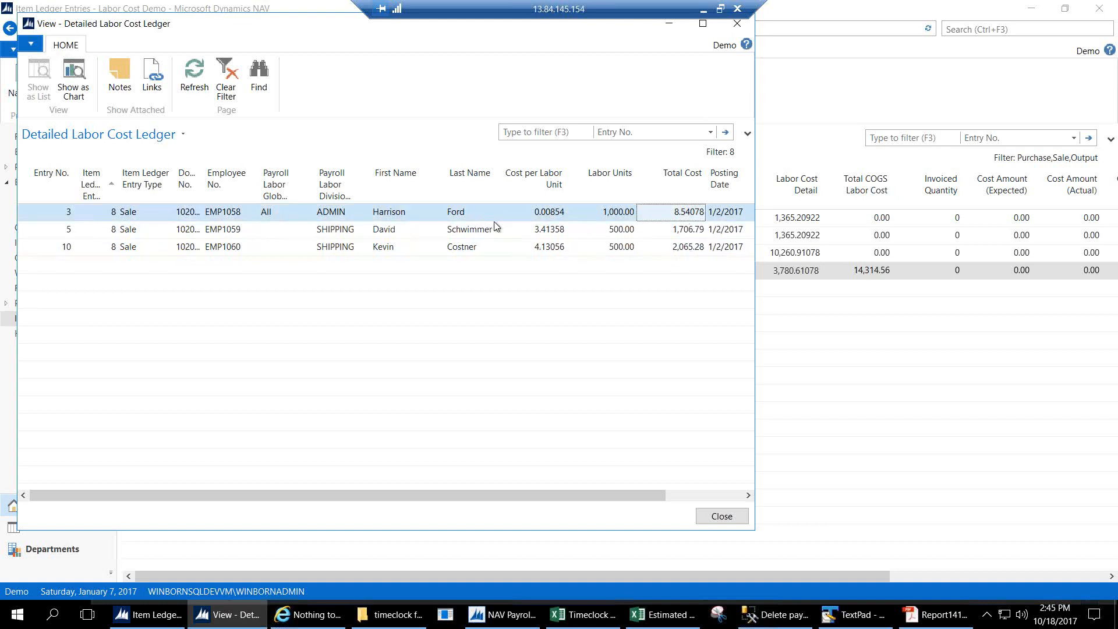
pyautogui.click(719, 516)
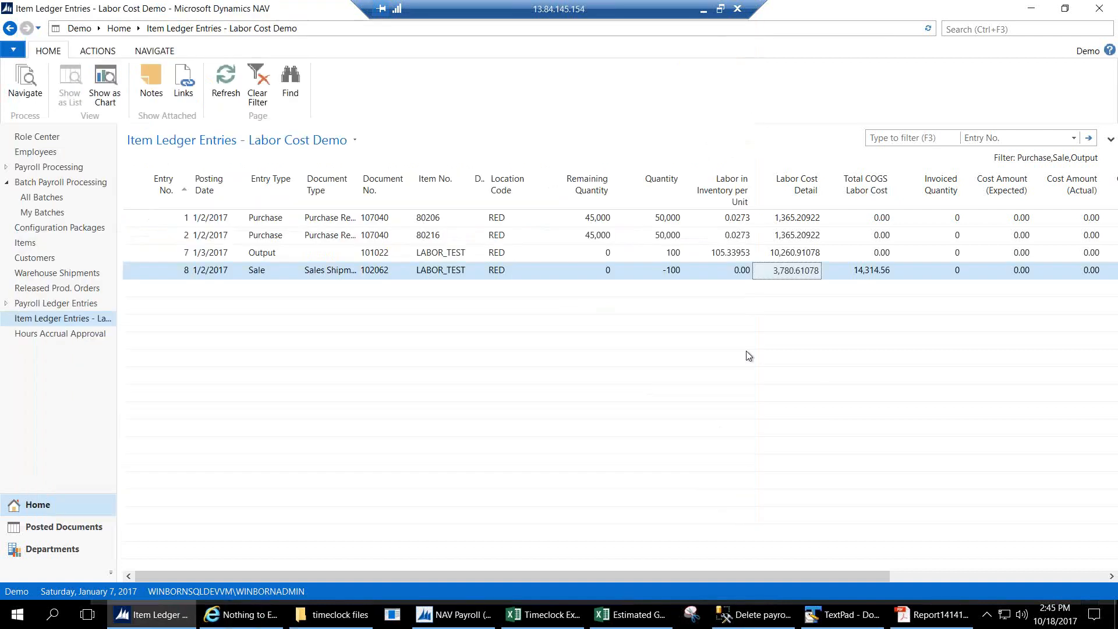
pyautogui.click(868, 272)
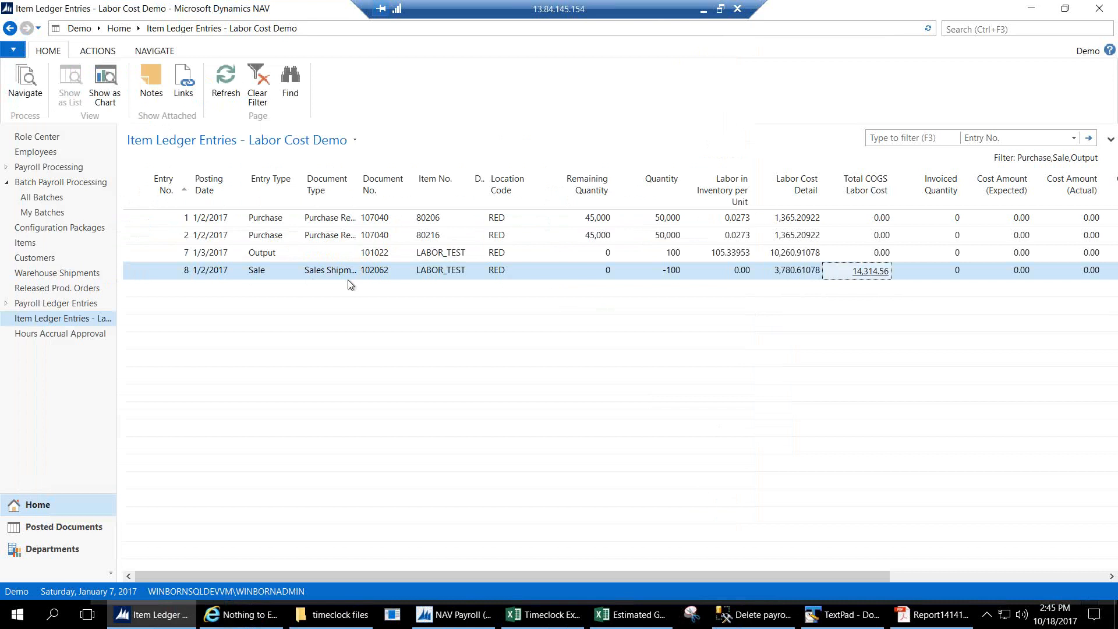
pyautogui.click(872, 272)
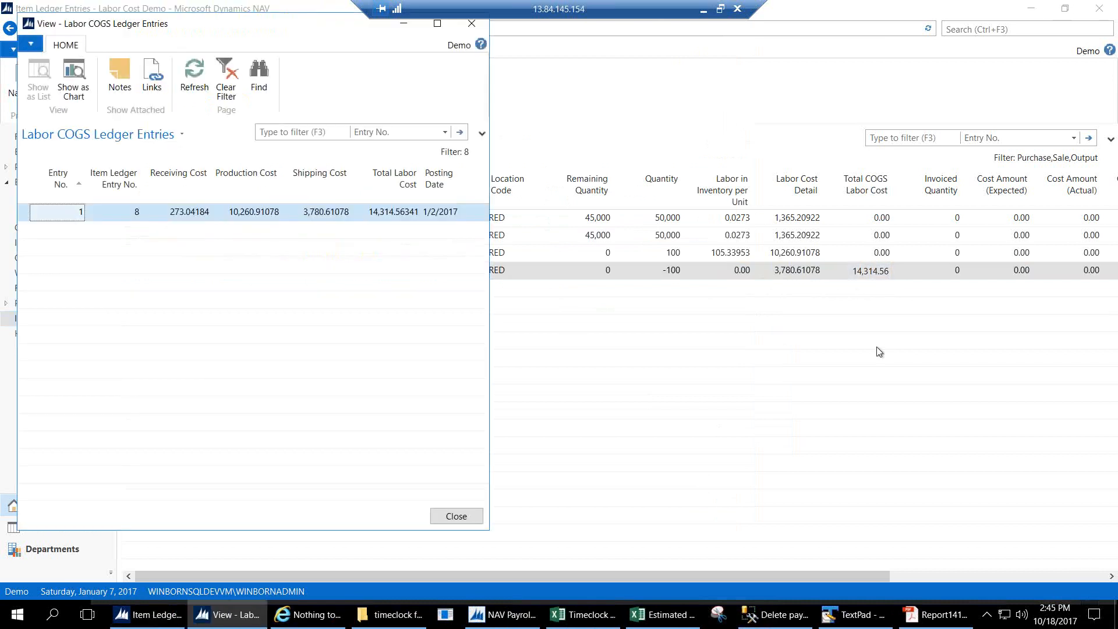
pyautogui.click(177, 215)
pyautogui.click(239, 224)
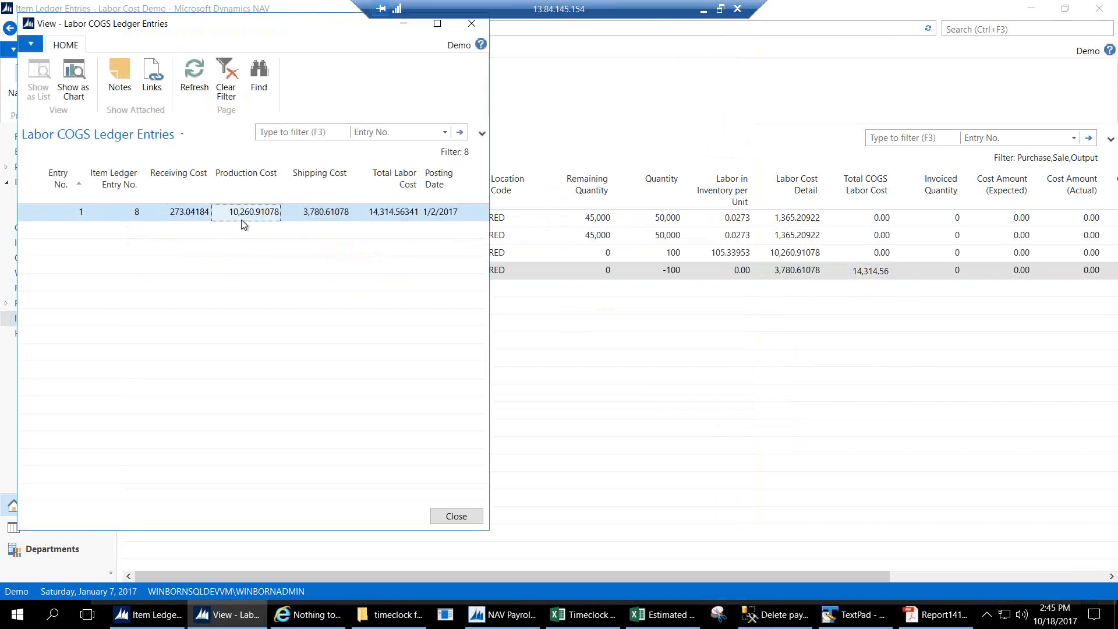
pyautogui.click(312, 218)
pyautogui.click(382, 216)
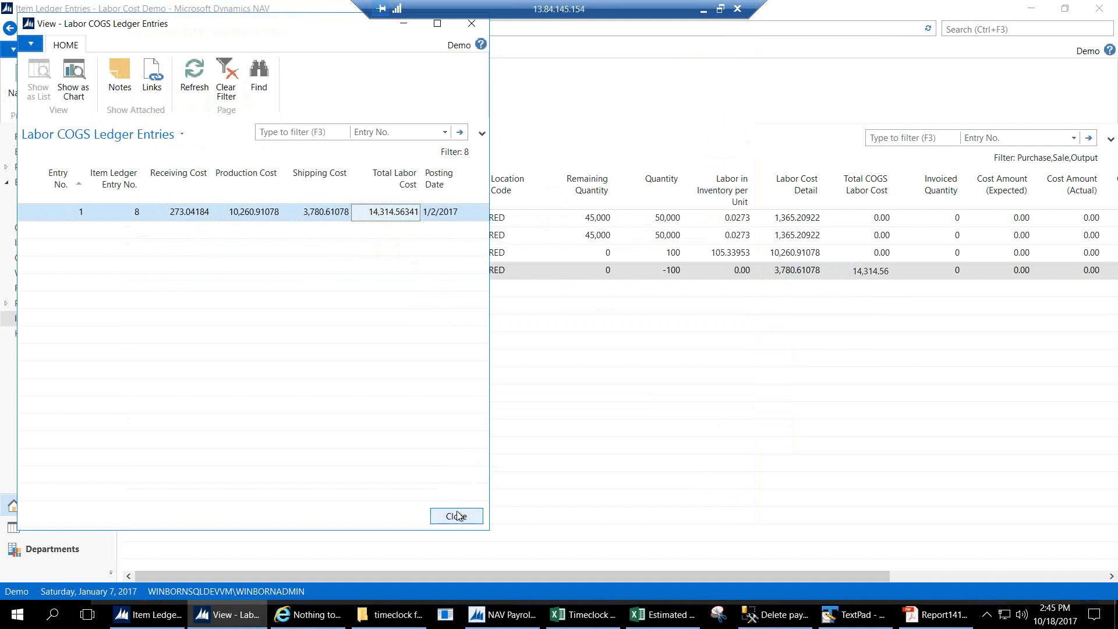
pyautogui.click(181, 215)
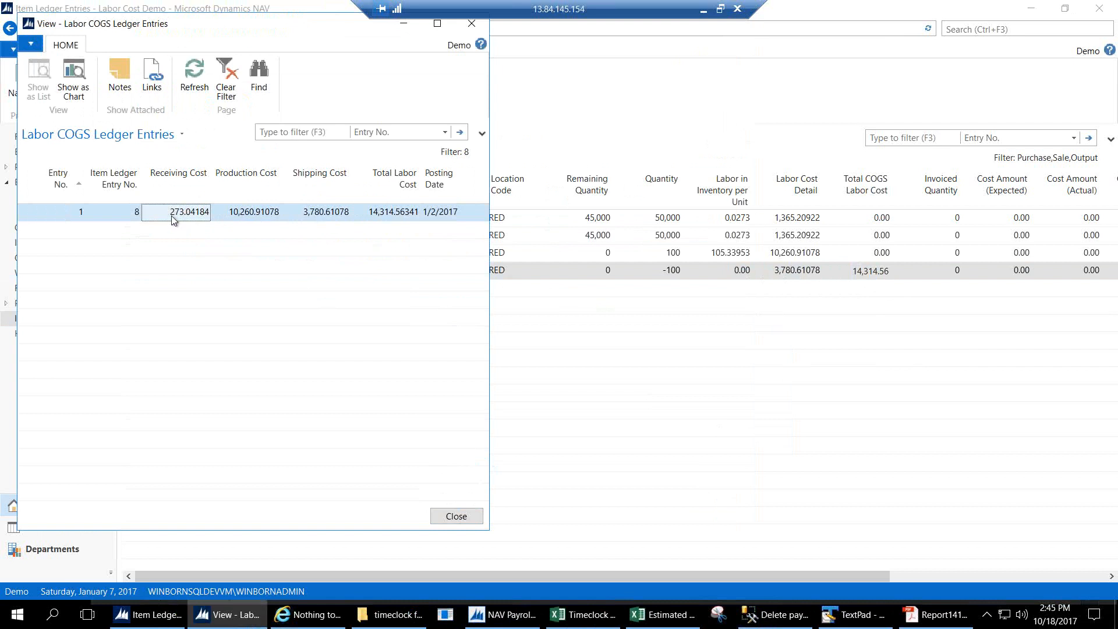
pyautogui.click(438, 517)
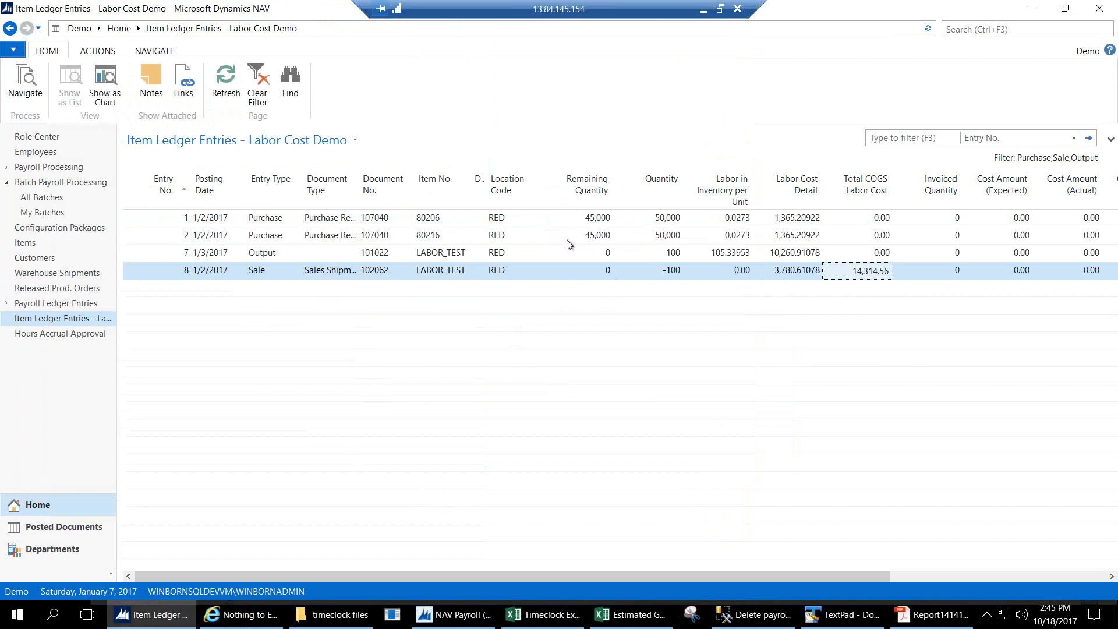
# Check the Labor Cost Detail for Labor Cost Demo item ledger entries 1 and 2.
pyautogui.click(801, 219)
pyautogui.click(800, 237)
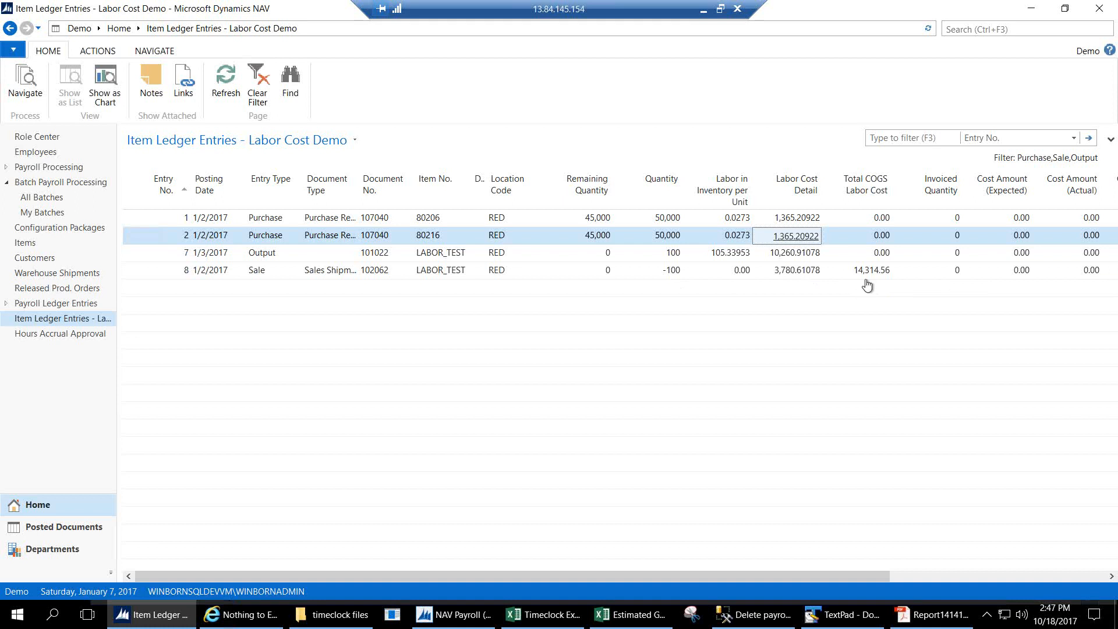
pyautogui.click(970, 31)
pyautogui.write('nav payrol')
pyautogui.click(891, 63)
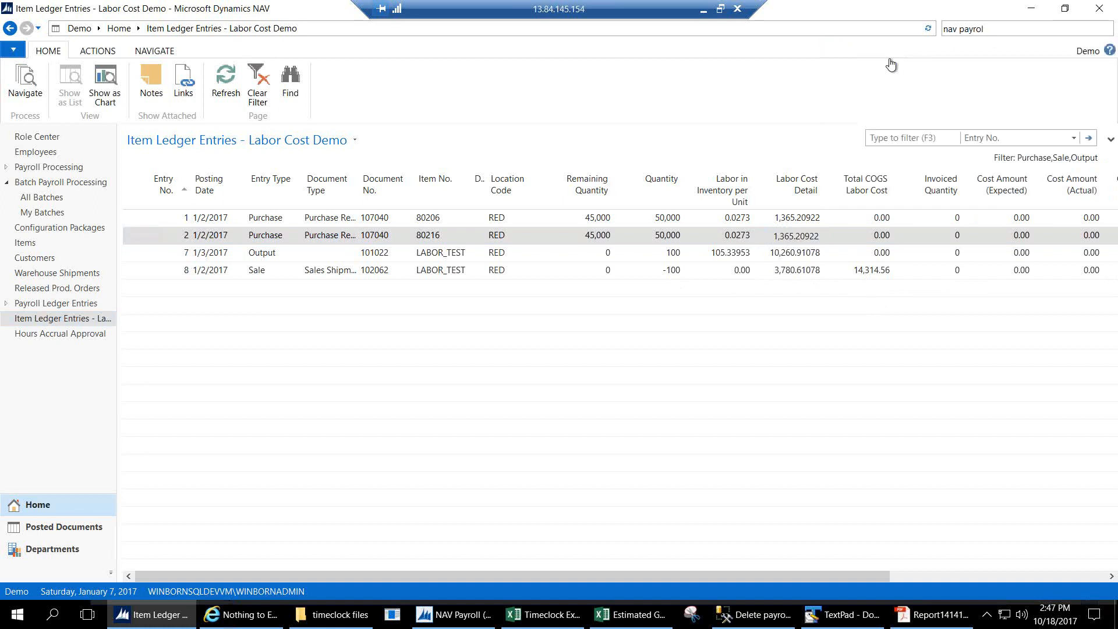
pyautogui.moveTo(770, 285); pyautogui.dragTo(768, 486)
pyautogui.click(635, 505)
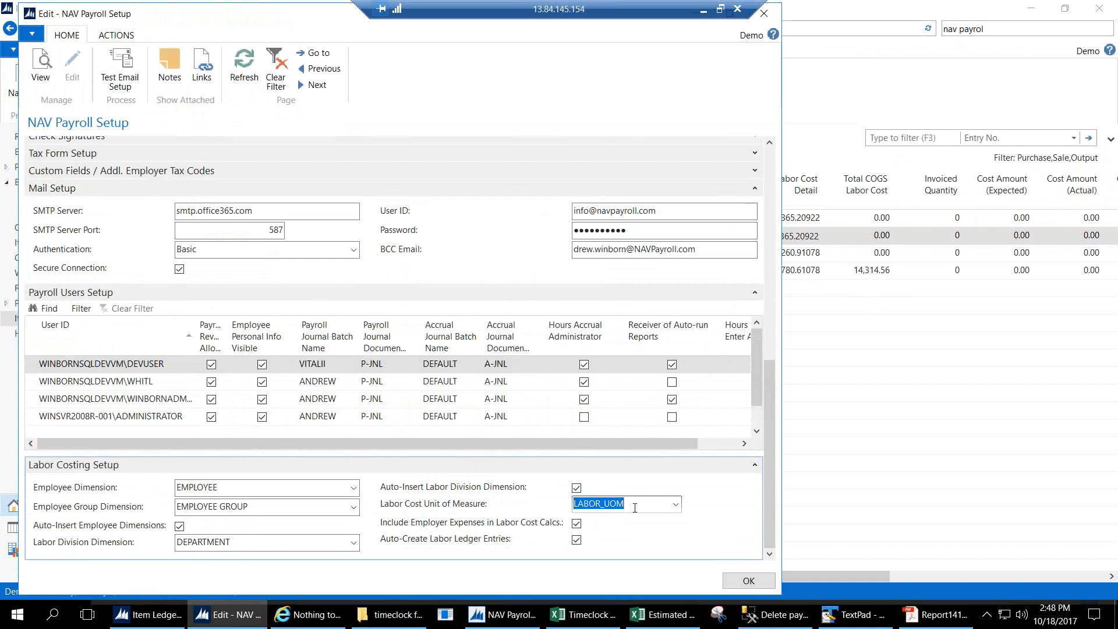
pyautogui.click(748, 581)
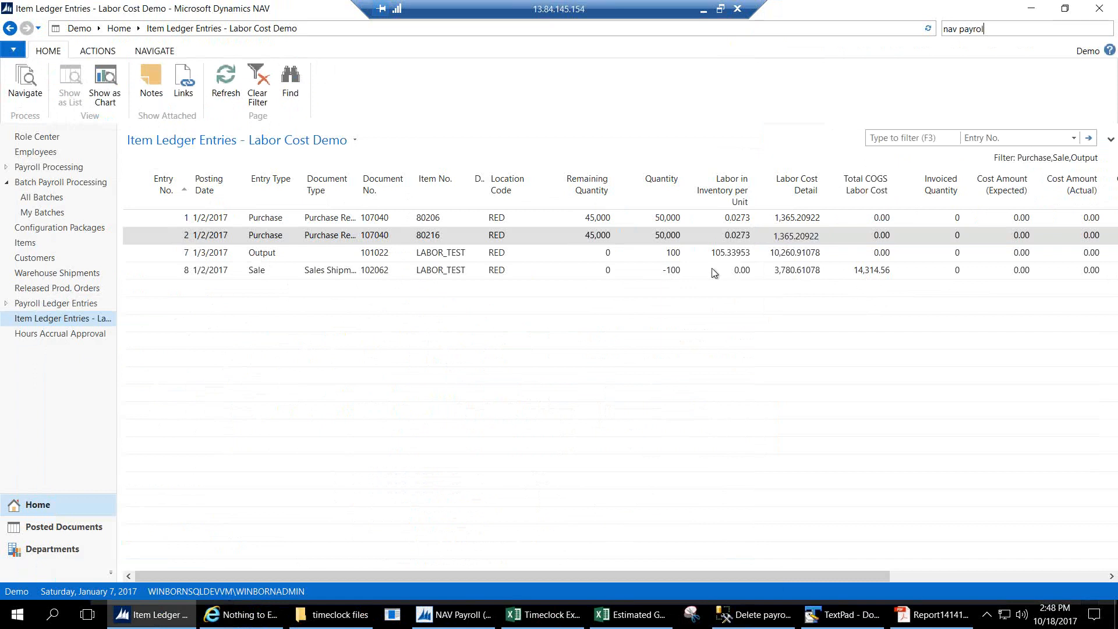
# Drill into sale entry 8's Total COGS Labor Cost of 14,314.56, then close the breakdown.
pyautogui.click(760, 271)
pyautogui.click(858, 272)
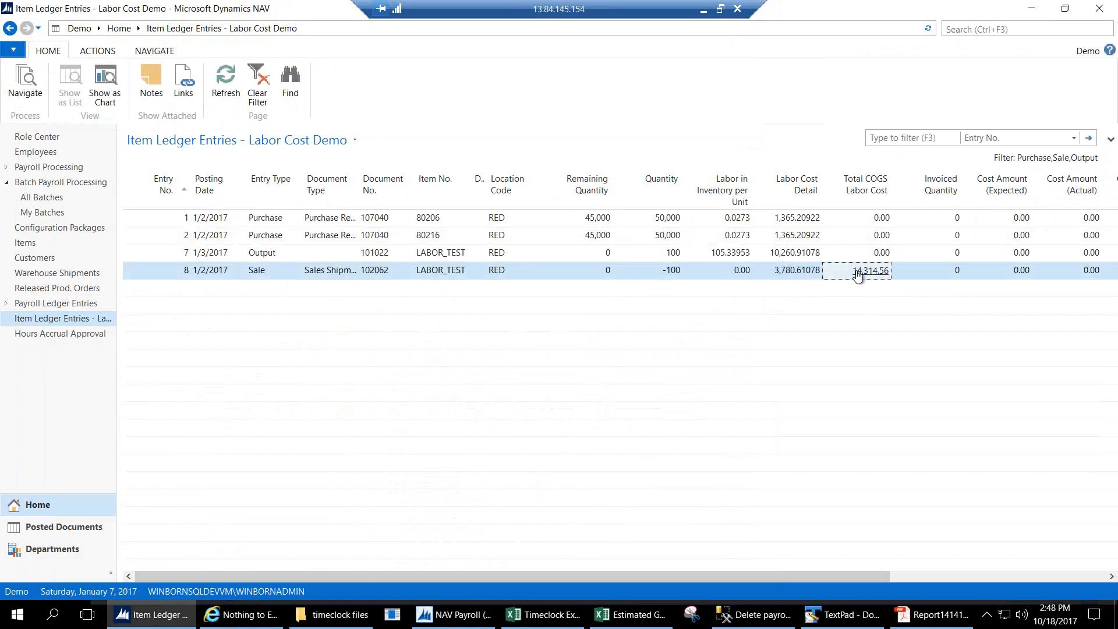
pyautogui.click(472, 24)
# Navigate via Departments and the NAV Payroll breadcrumb to the payroll Setup page.
pyautogui.click(79, 545)
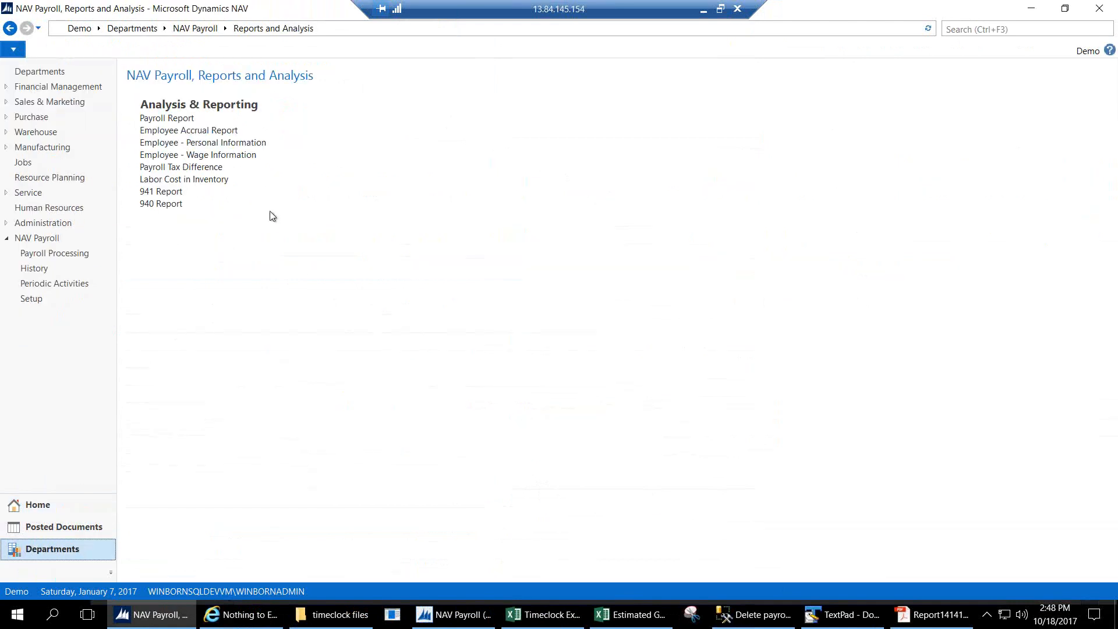
pyautogui.click(196, 29)
pyautogui.click(339, 142)
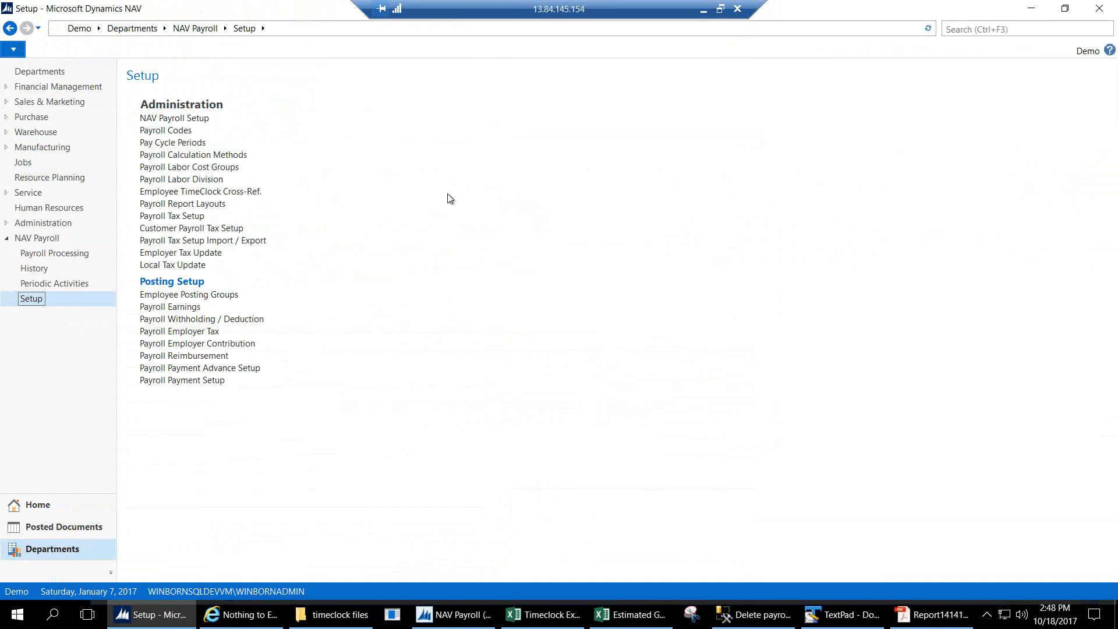
# Open the Payroll Earnings posting setup, widen it, and check the OFFICE BONUS account number.
pyautogui.click(188, 312)
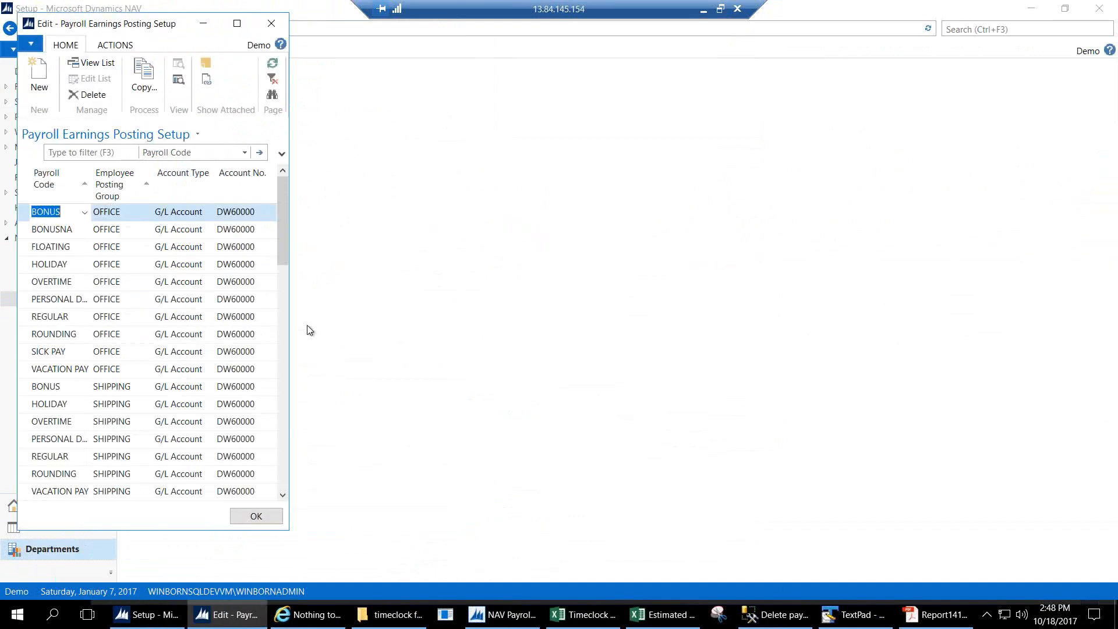
pyautogui.moveTo(290, 331); pyautogui.dragTo(406, 332)
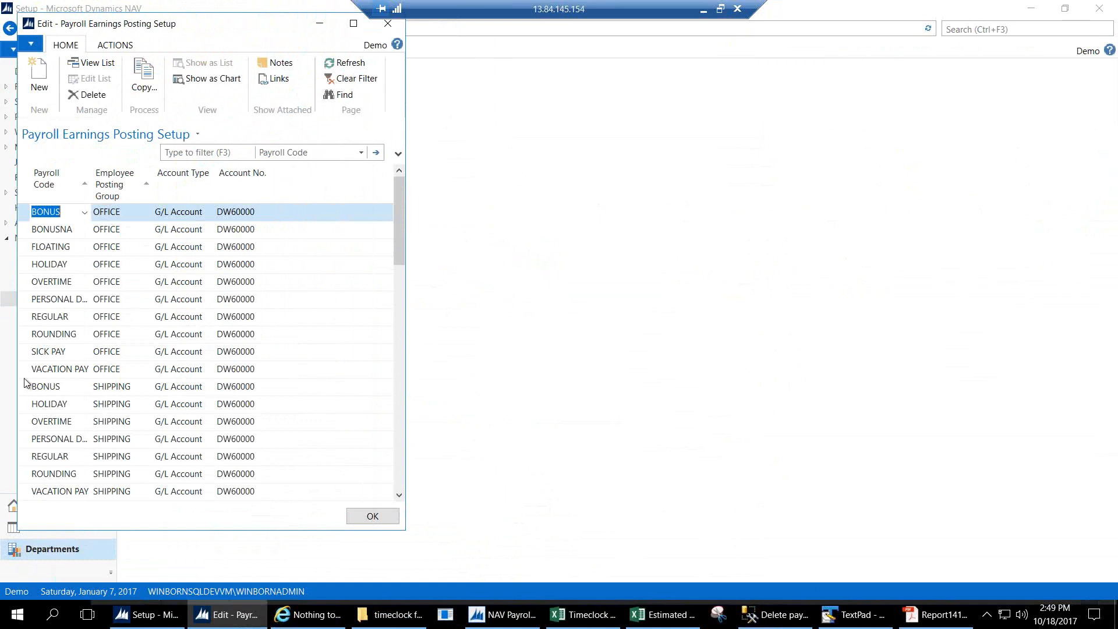
pyautogui.moveTo(21, 375); pyautogui.dragTo(64, 212)
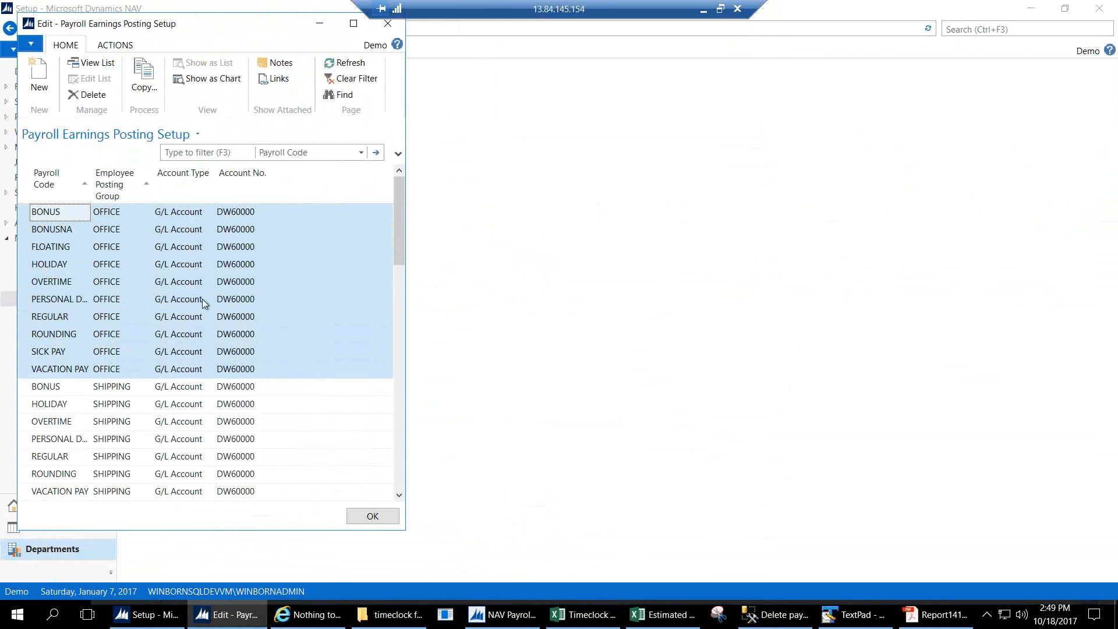
pyautogui.click(232, 212)
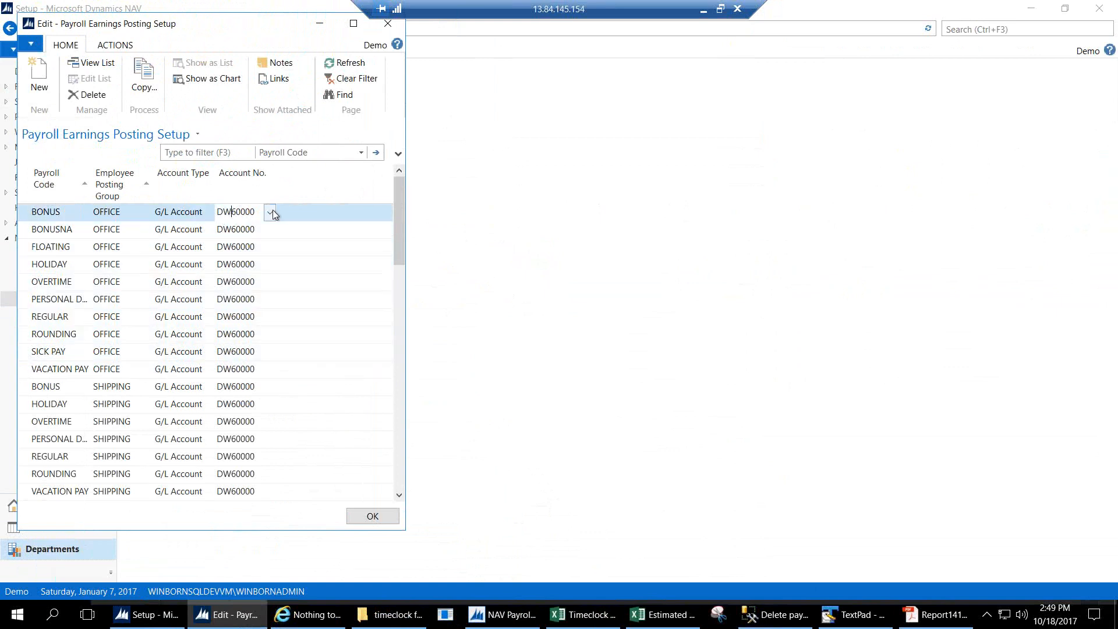
pyautogui.click(272, 212)
pyautogui.click(273, 211)
# Review the BONUS account type, close earnings setup, and open Payroll Withholding / Deduction setup.
pyautogui.click(193, 212)
pyautogui.click(209, 213)
pyautogui.click(207, 213)
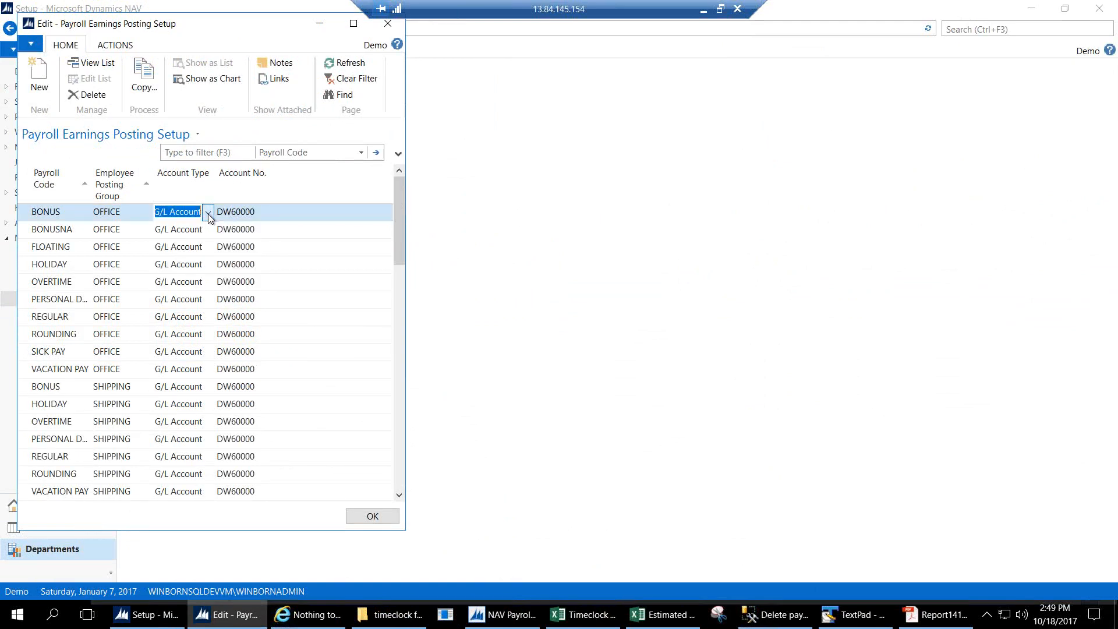
pyautogui.click(384, 516)
pyautogui.click(248, 323)
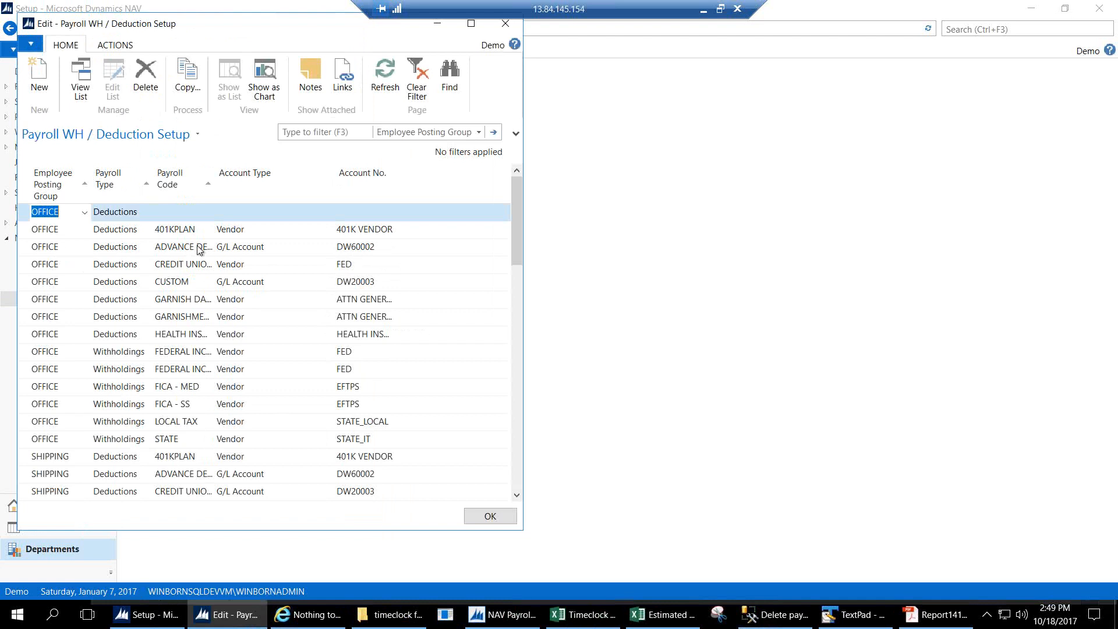
# Widen the Payroll Code column and inspect 401KPLAN, GARNISH DALLAS and HEALTH INSURANCE accounts.
pyautogui.click(250, 230)
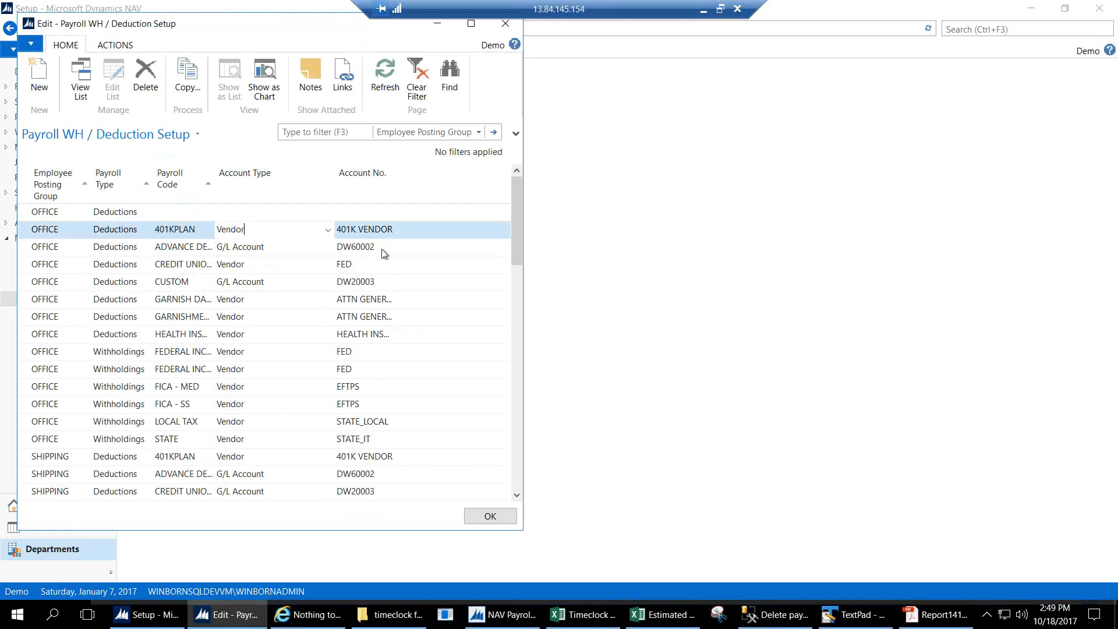
pyautogui.click(247, 300)
pyautogui.moveTo(214, 185); pyautogui.dragTo(266, 186)
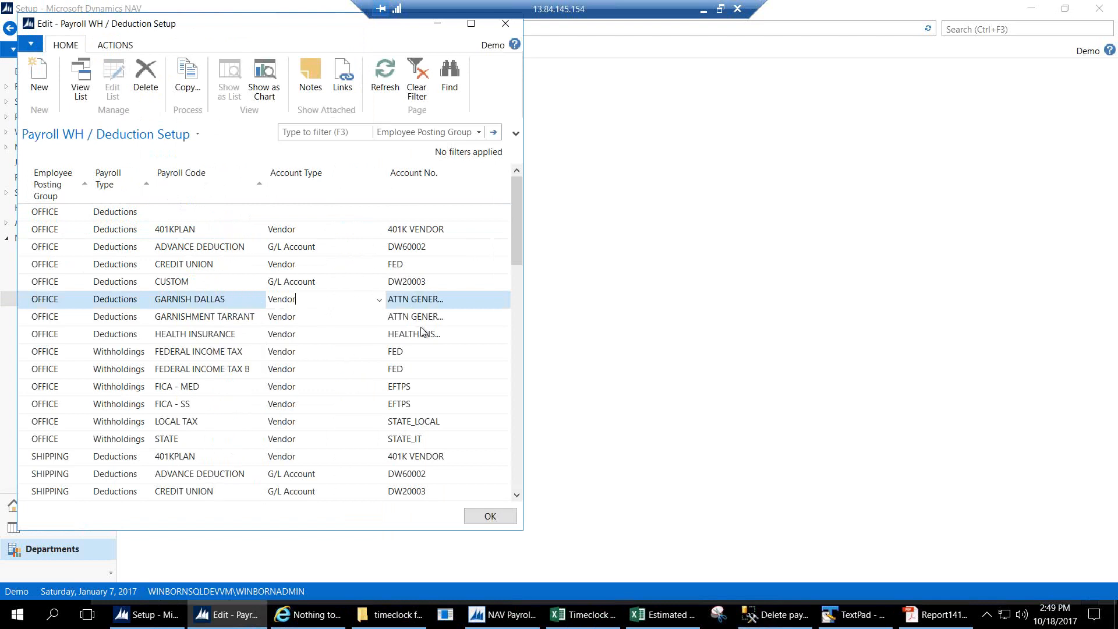
pyautogui.click(466, 336)
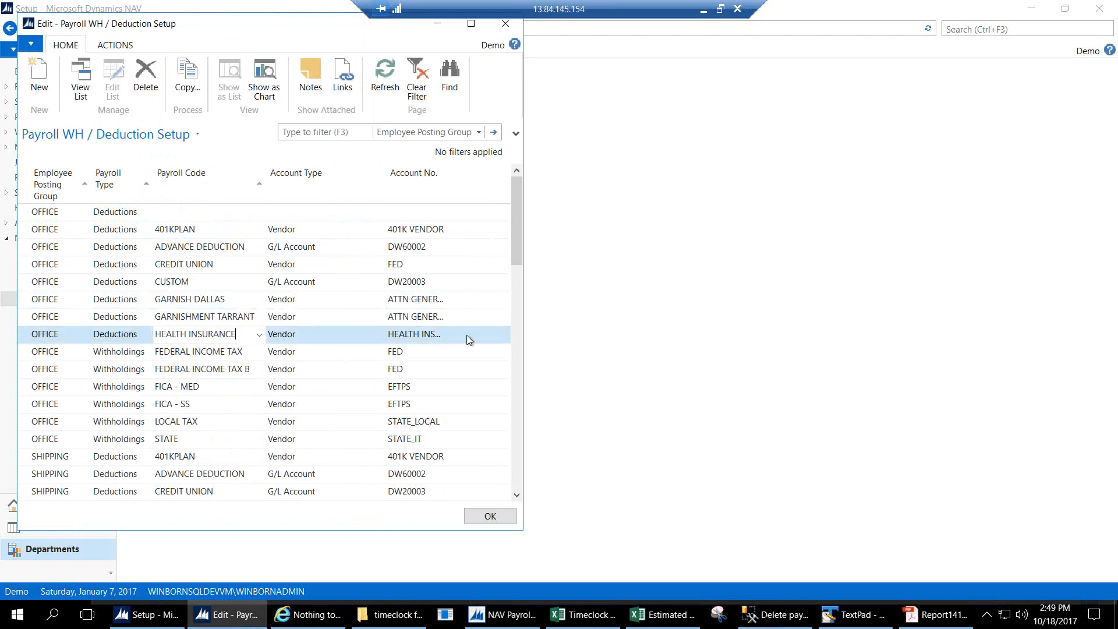
pyautogui.click(435, 335)
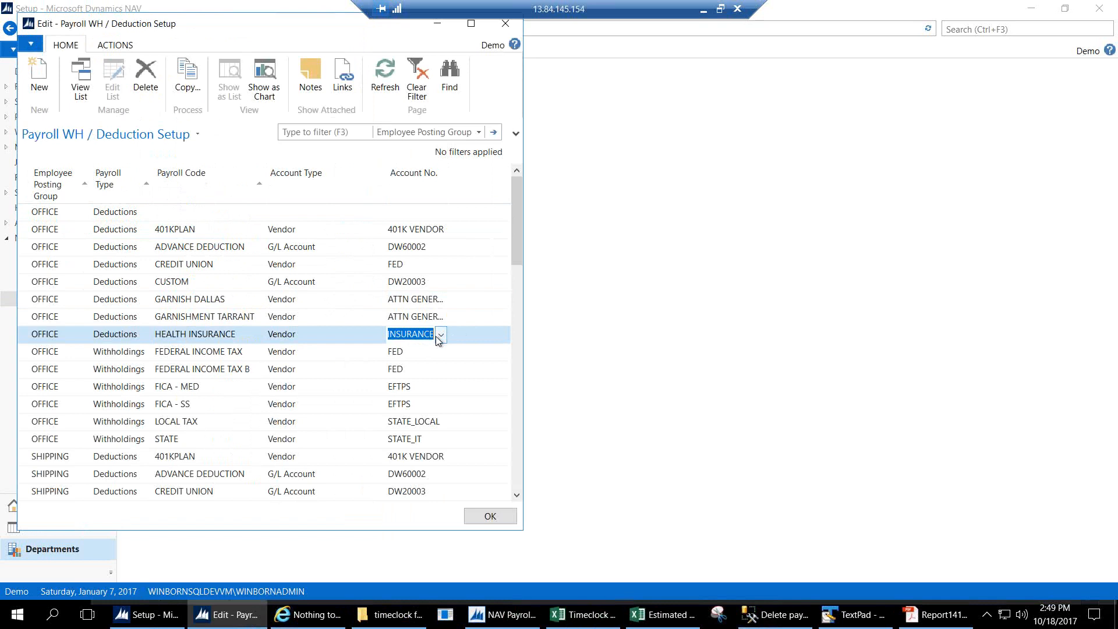
# Confirm the FICA - MED withholding keeps Vendor as its account type.
pyautogui.click(201, 354)
pyautogui.click(215, 387)
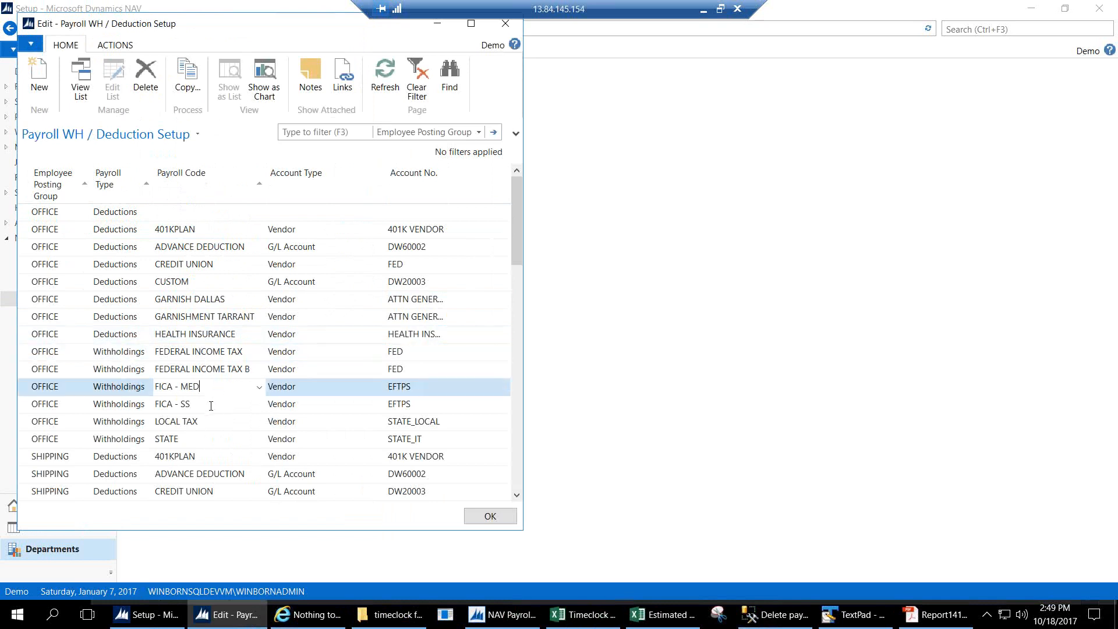
pyautogui.click(429, 393)
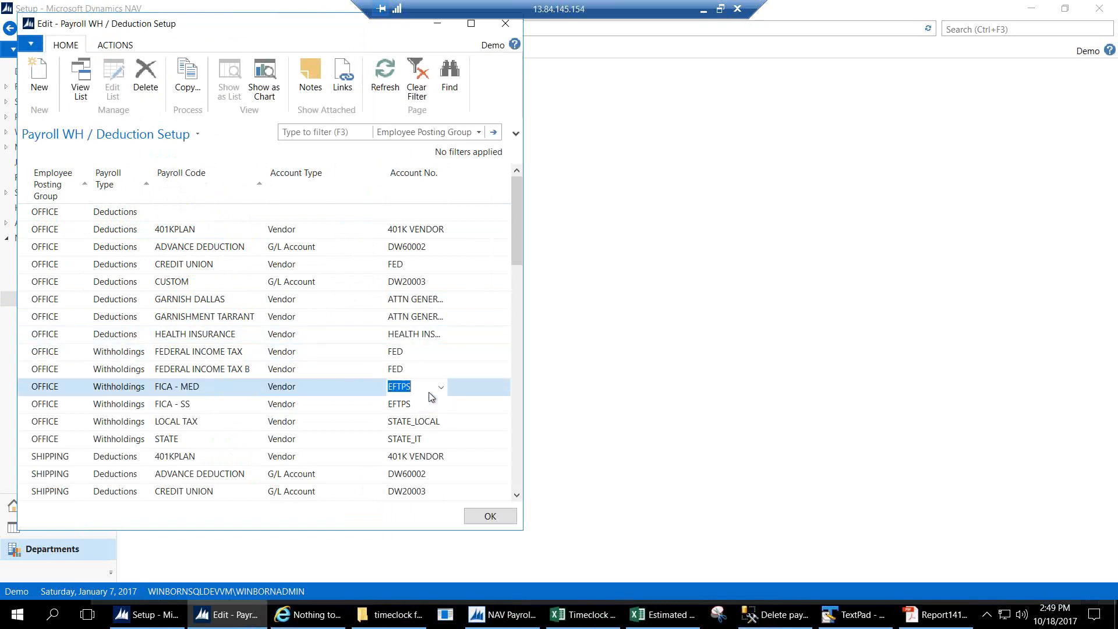
pyautogui.click(342, 388)
pyautogui.click(378, 387)
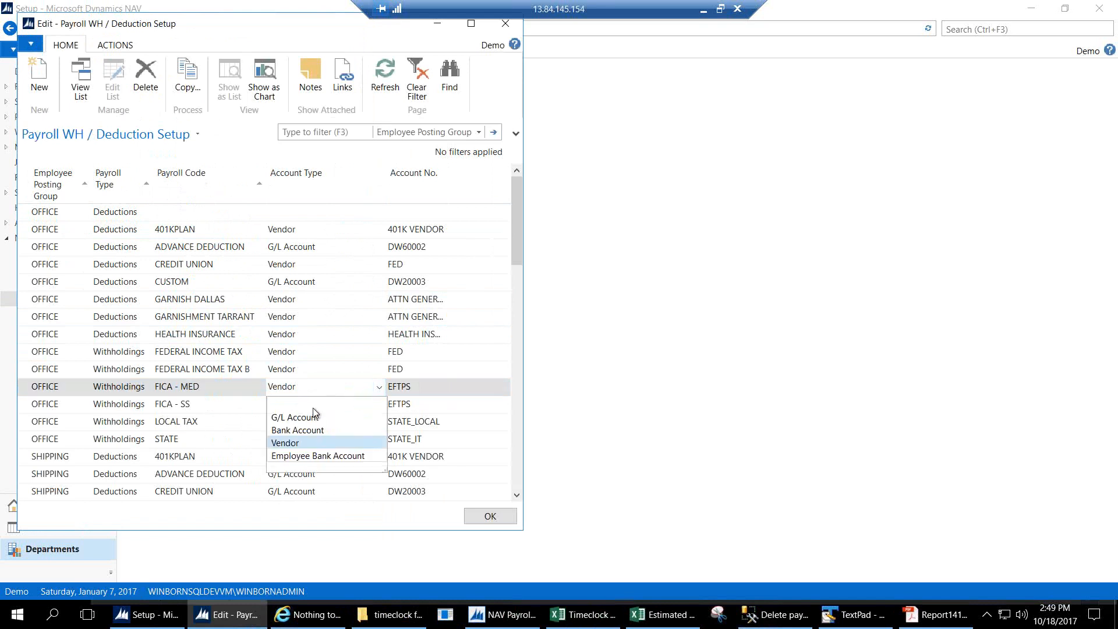
pyautogui.click(309, 388)
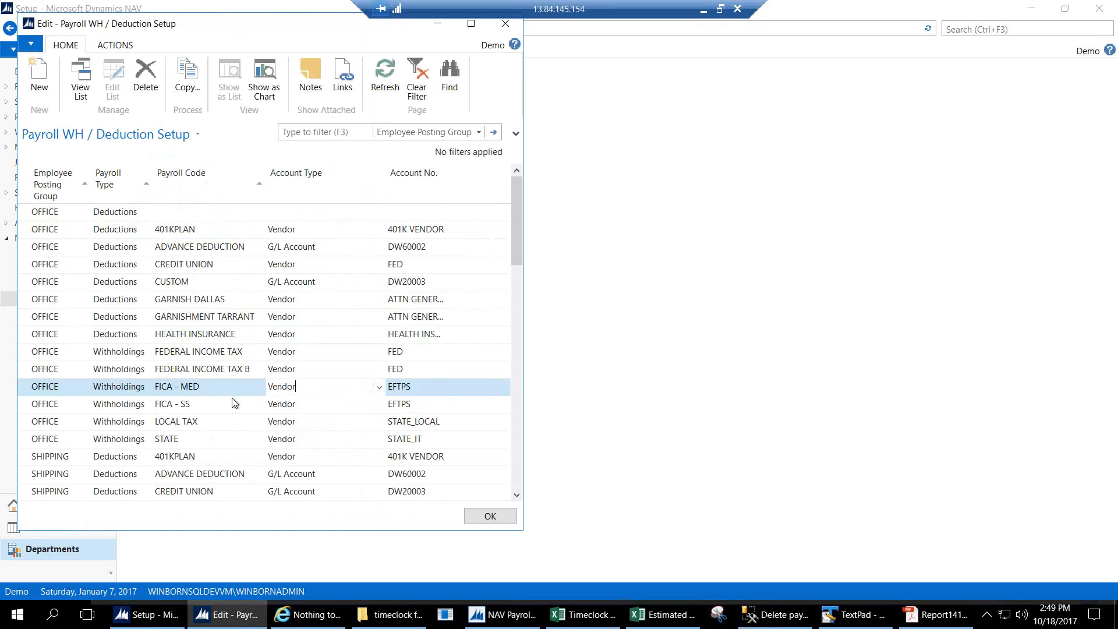
pyautogui.click(379, 387)
pyautogui.click(382, 386)
# Verify FICA - MED posts to vendor EFTPS, then close the withholding and deduction setup.
pyautogui.click(380, 387)
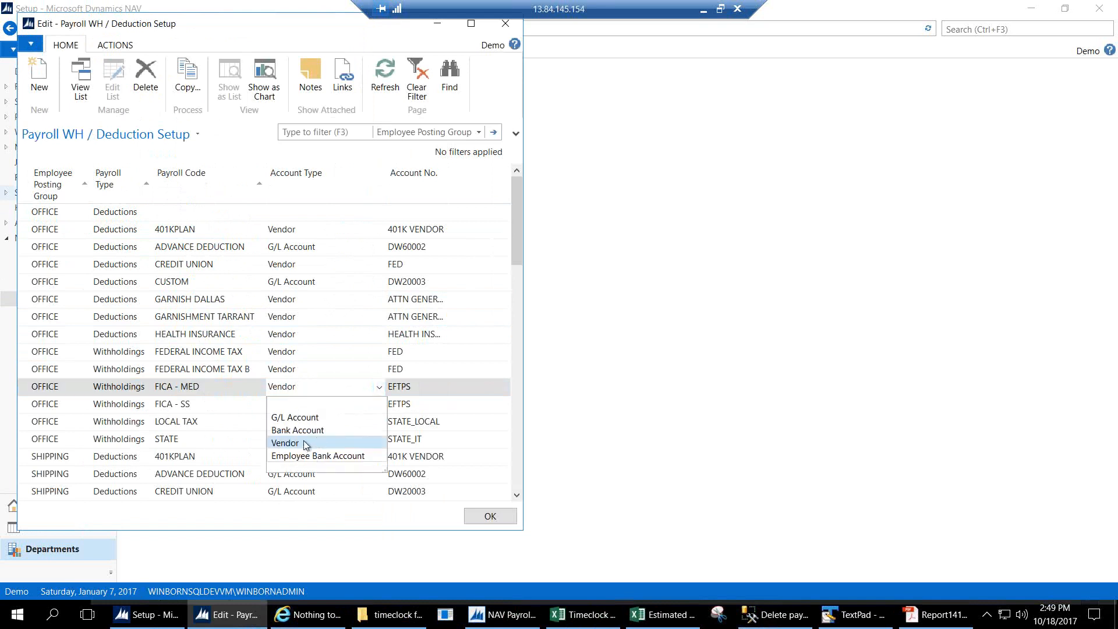
pyautogui.click(439, 390)
pyautogui.click(440, 388)
pyautogui.click(440, 388)
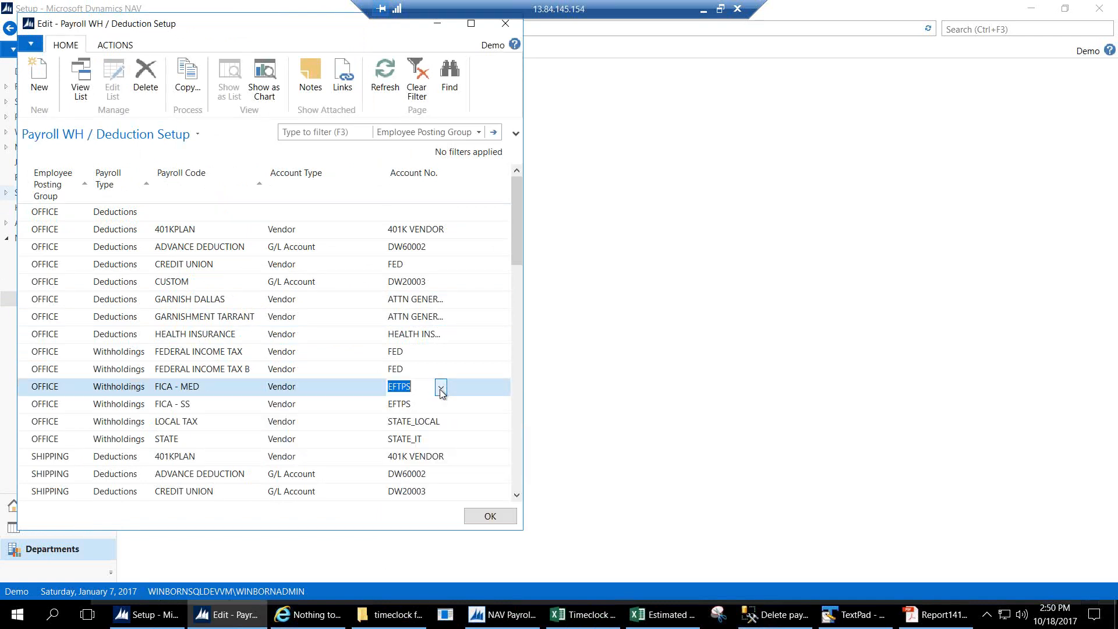
pyautogui.click(502, 518)
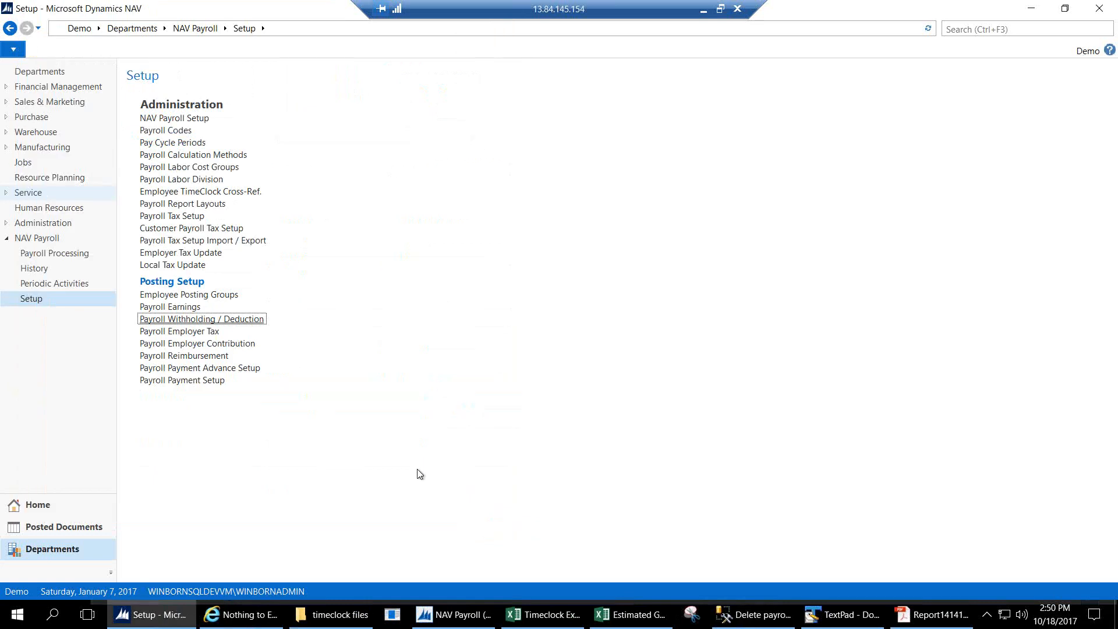
# Review the Payroll Employer Tax credit accounts, close it, and minimize the remote NAV session.
pyautogui.click(195, 336)
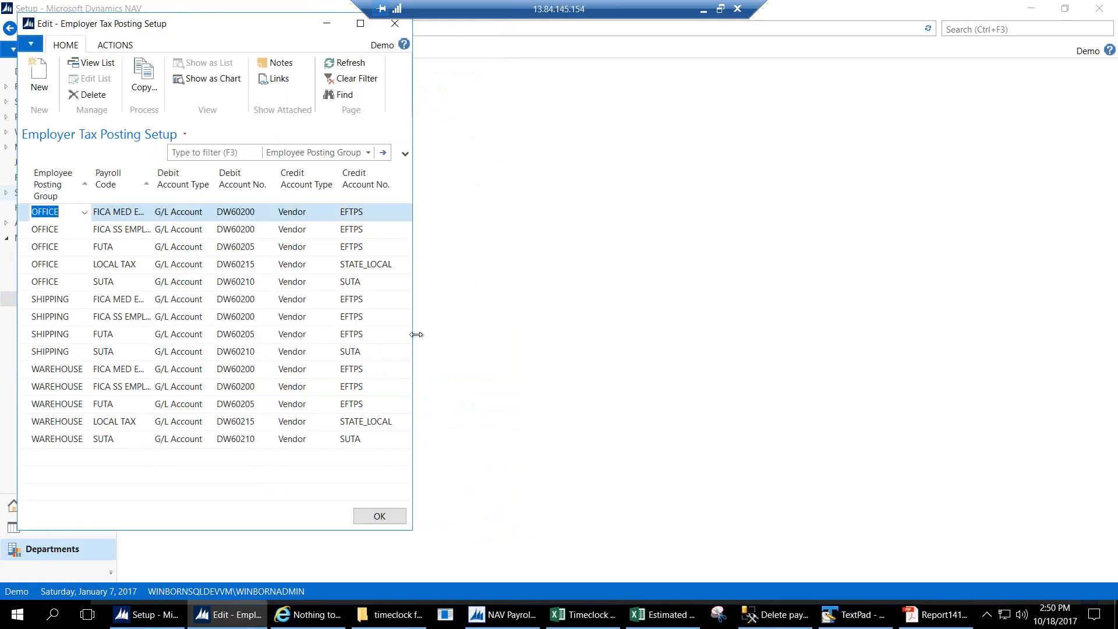
pyautogui.moveTo(413, 332); pyautogui.dragTo(493, 331)
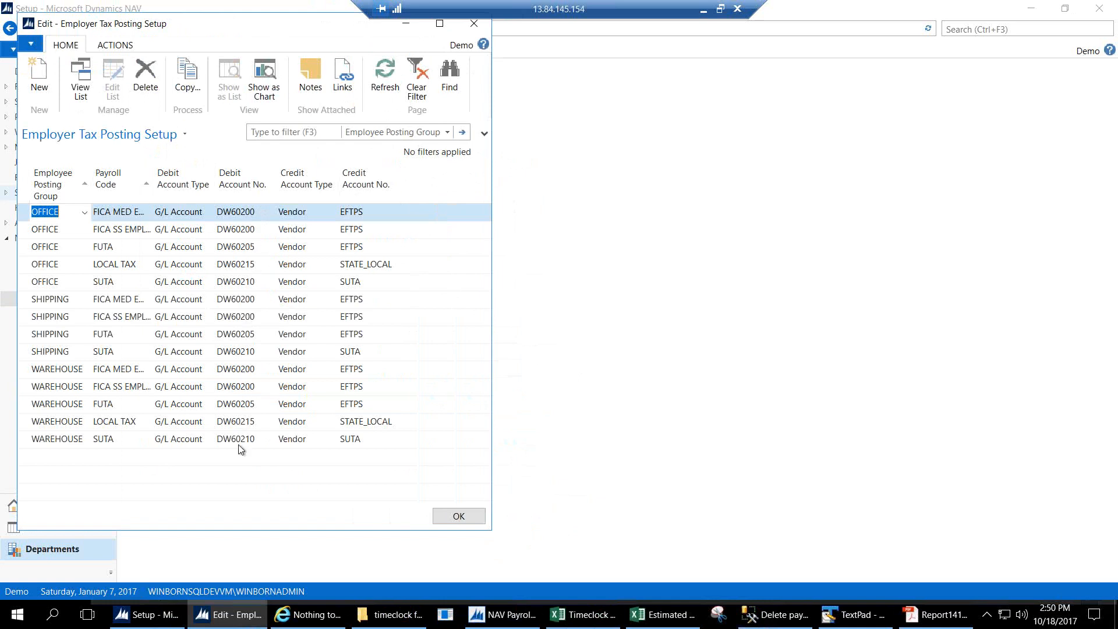
pyautogui.click(376, 218)
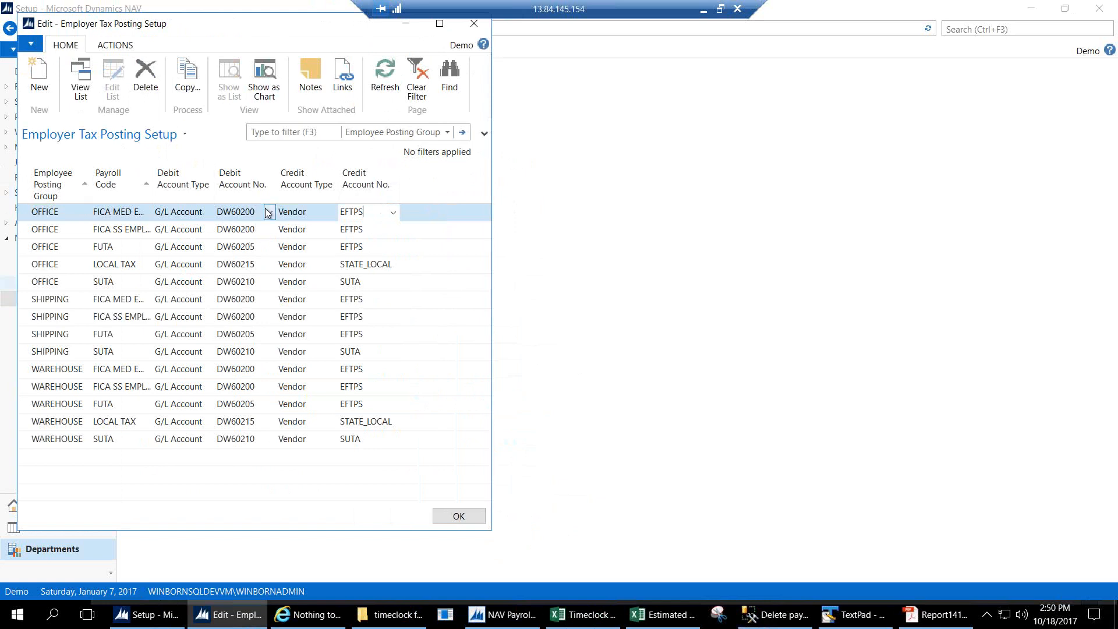
pyautogui.click(457, 515)
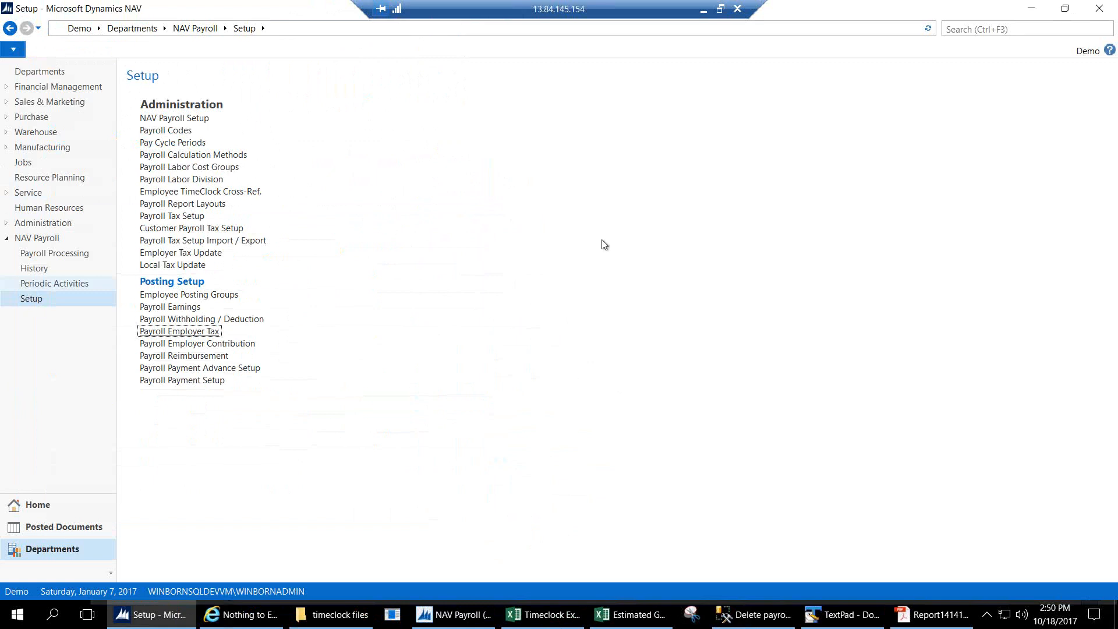
pyautogui.click(704, 7)
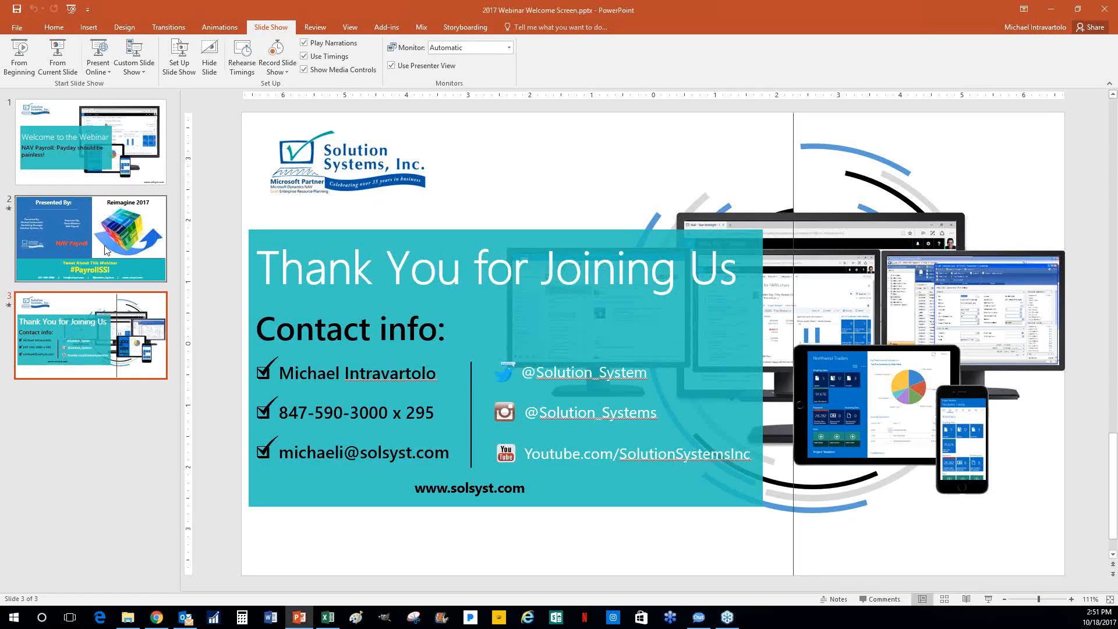
# Show slide 2 of the webinar deck in PowerPoint.
pyautogui.click(106, 251)
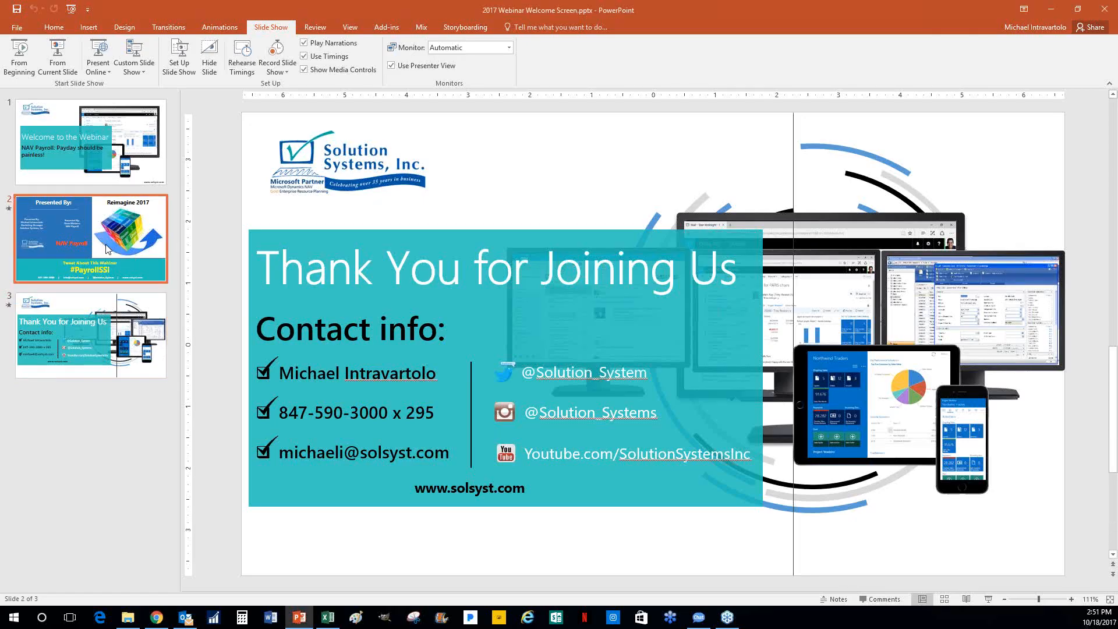